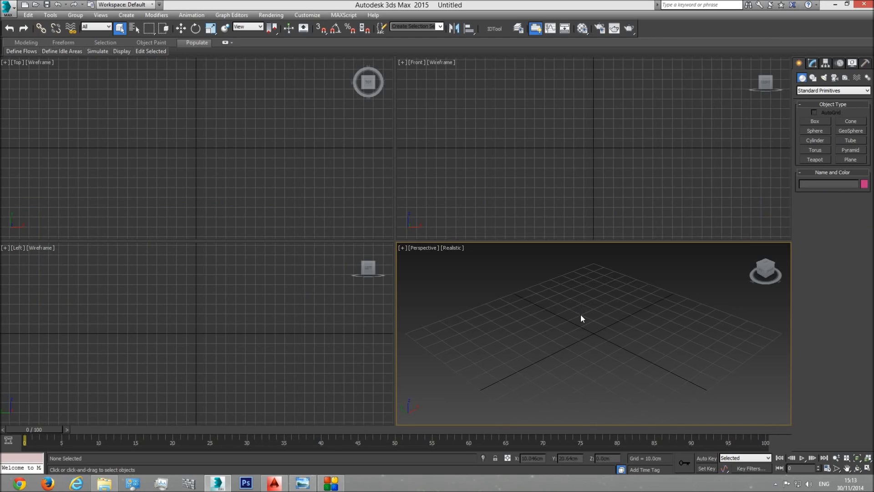
Step: Switch to Windows Photo Viewer to view the finished house render fin result.jpg, and minimize it
click(303, 482)
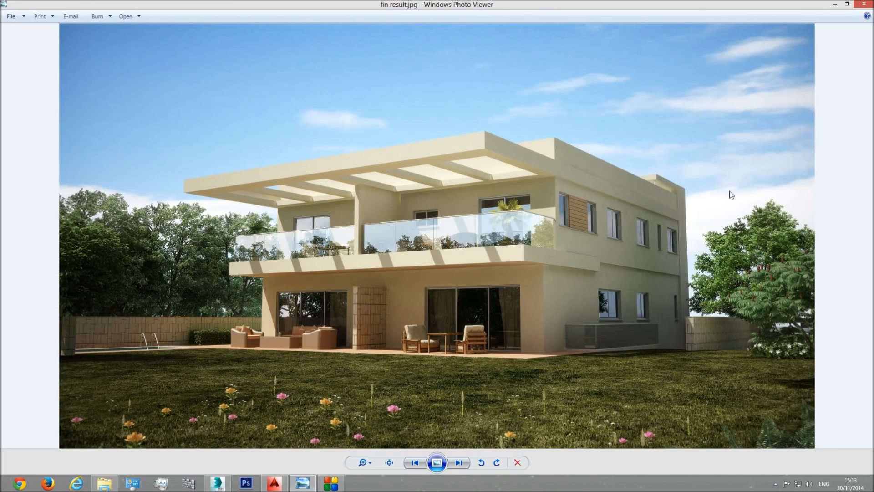
click(835, 5)
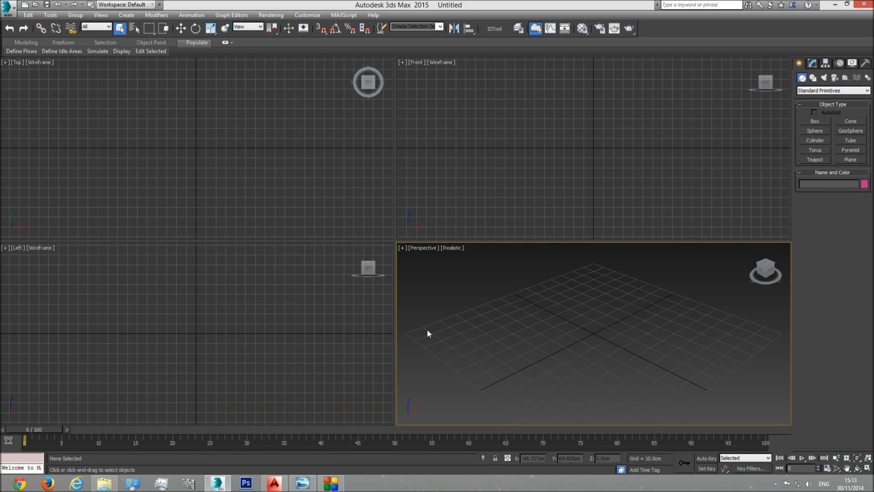
Step: Switch to AutoCAD and examine the basement plan and the adjacent ground-floor site plan in plan ext tutorial.dwg
click(271, 486)
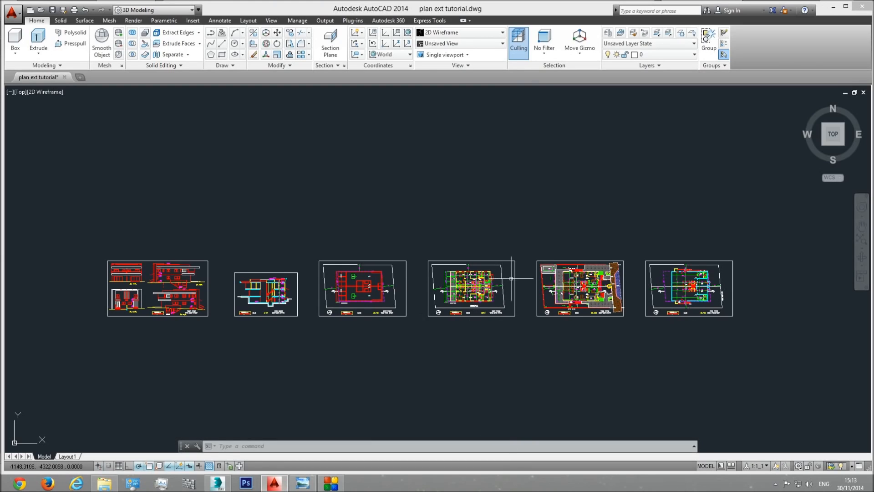
middle_drag(511, 279, 523, 273)
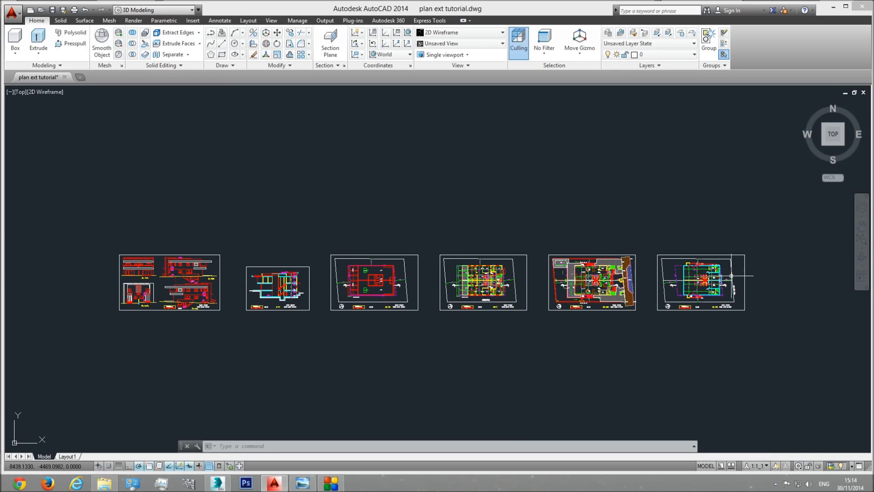
scroll(726, 276, up, 3)
scroll(589, 279, up, 2)
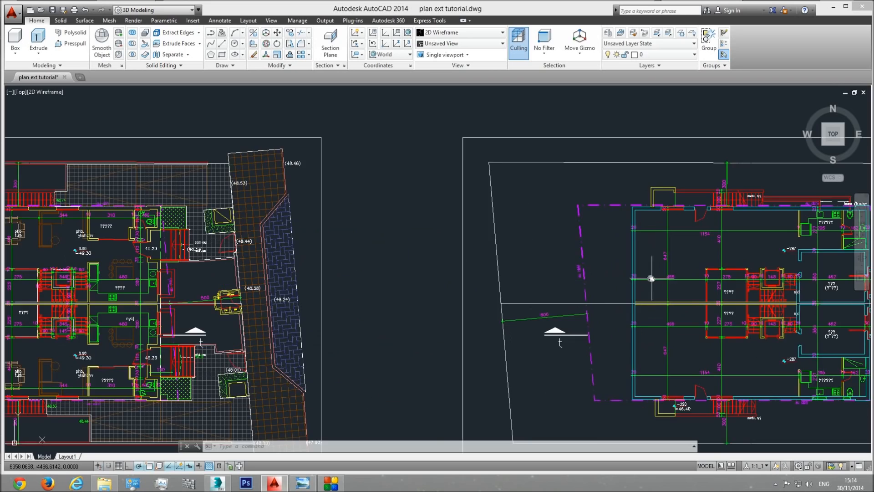
middle_drag(653, 279, 470, 260)
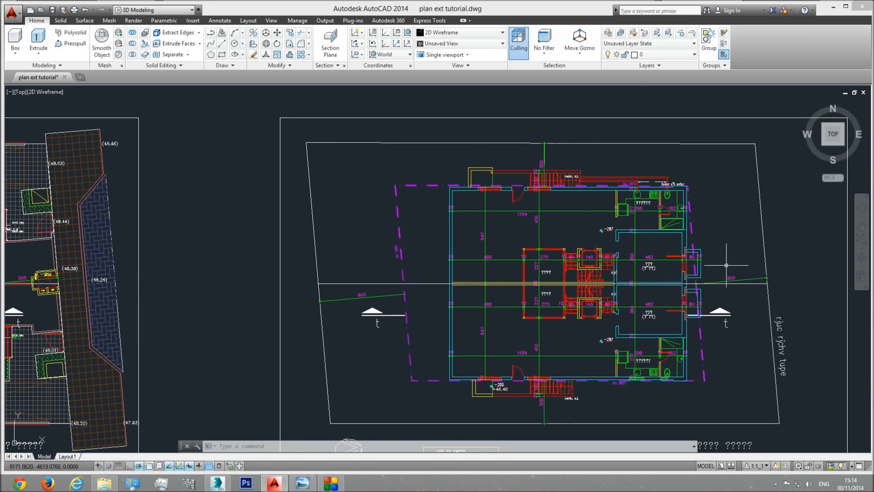
scroll(518, 318, down, 1)
scroll(517, 318, down, 1)
middle_drag(518, 318, 611, 319)
scroll(410, 297, up, 2)
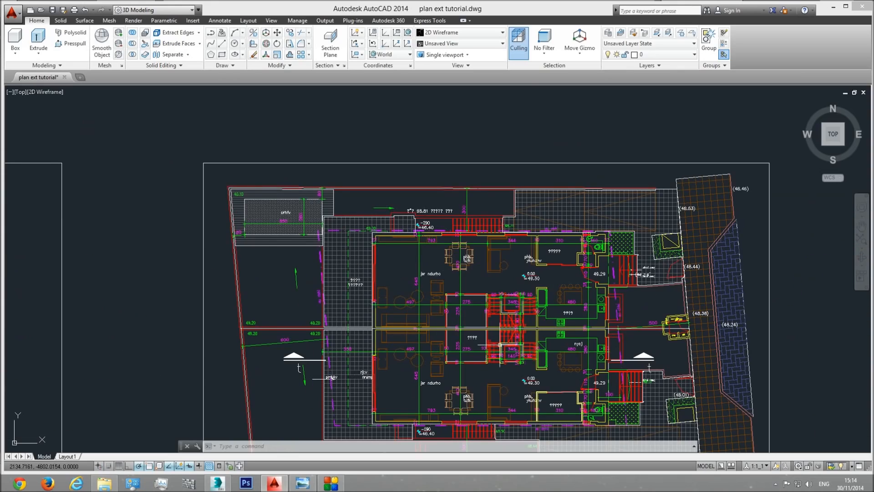
Step: Examine the upper-floor plan and the neighbouring sheets, ending on an overview of all six drawings
scroll(513, 320, down, 2)
middle_drag(269, 316, 339, 327)
scroll(351, 307, up, 3)
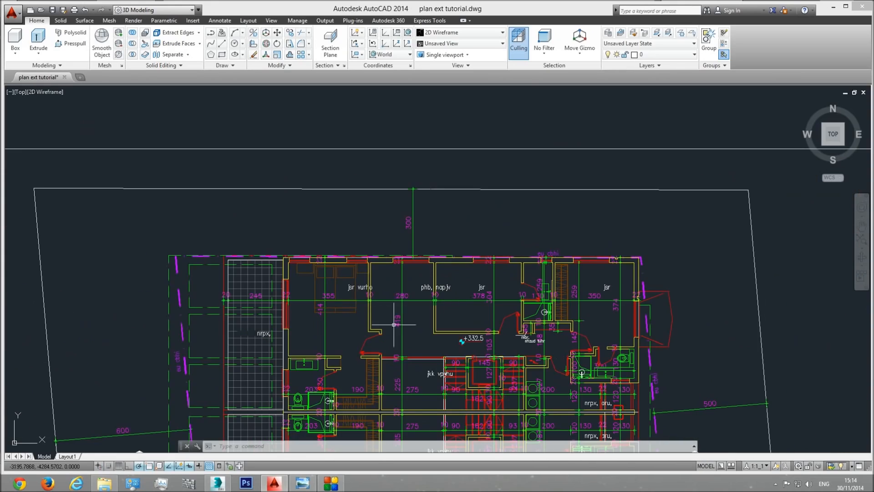
middle_drag(395, 324, 475, 223)
scroll(475, 224, down, 2)
middle_drag(395, 264, 746, 254)
middle_drag(136, 273, 774, 291)
middle_drag(349, 283, 45, 305)
middle_drag(455, 296, 0, 302)
middle_drag(545, 303, 4, 269)
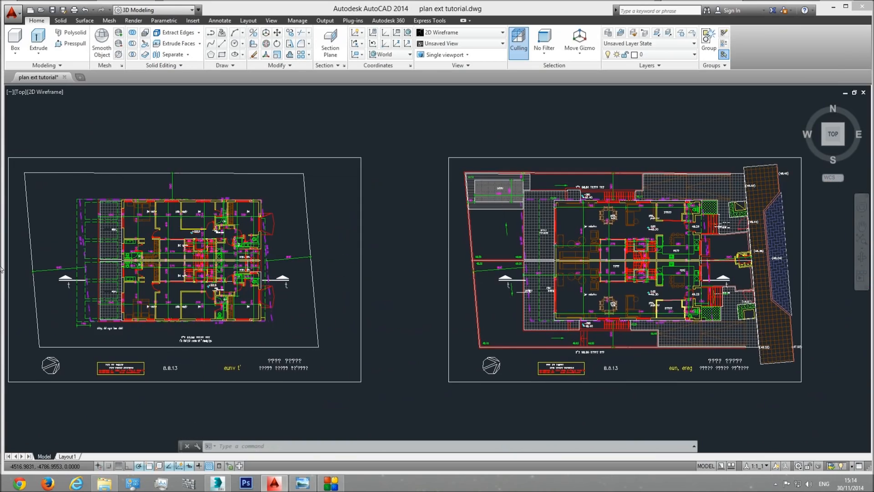
scroll(16, 270, down, 1)
middle_drag(523, 293, 517, 293)
scroll(363, 319, down, 1)
middle_drag(363, 319, 518, 314)
scroll(563, 285, down, 1)
middle_drag(469, 293, 494, 289)
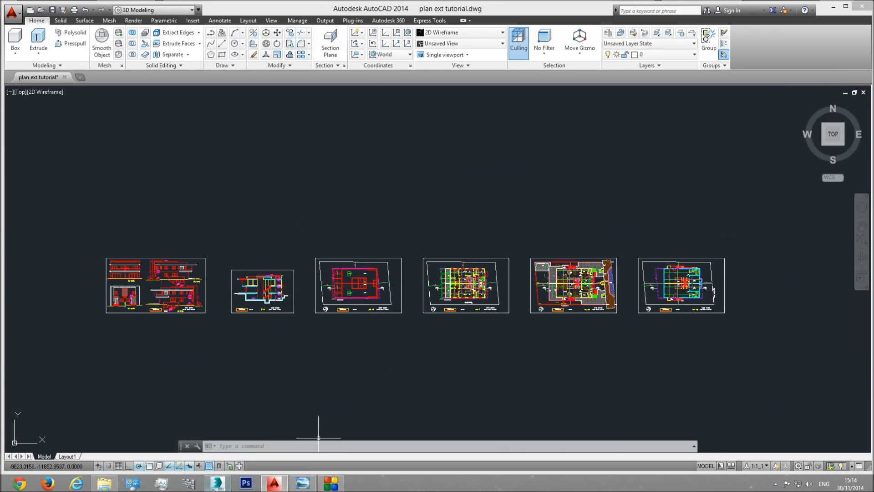
Step: Switch to 3ds Max and import plan ext tutorial.dwg from the Tut Ext folder with the default DWG import options
click(218, 482)
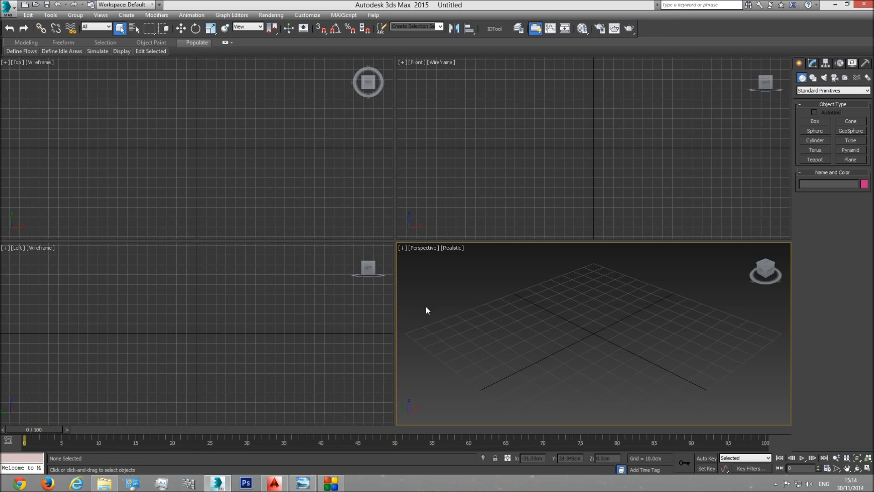
click(6, 10)
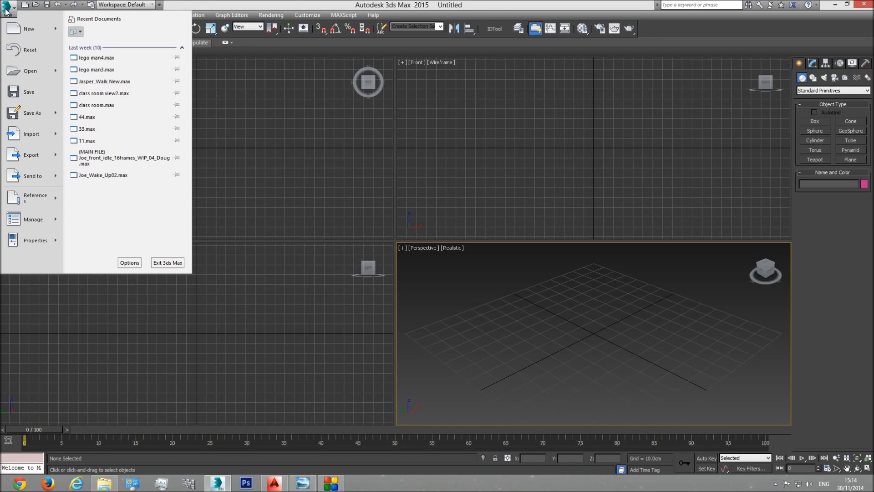
click(7, 9)
click(6, 9)
mouse_move(35, 134)
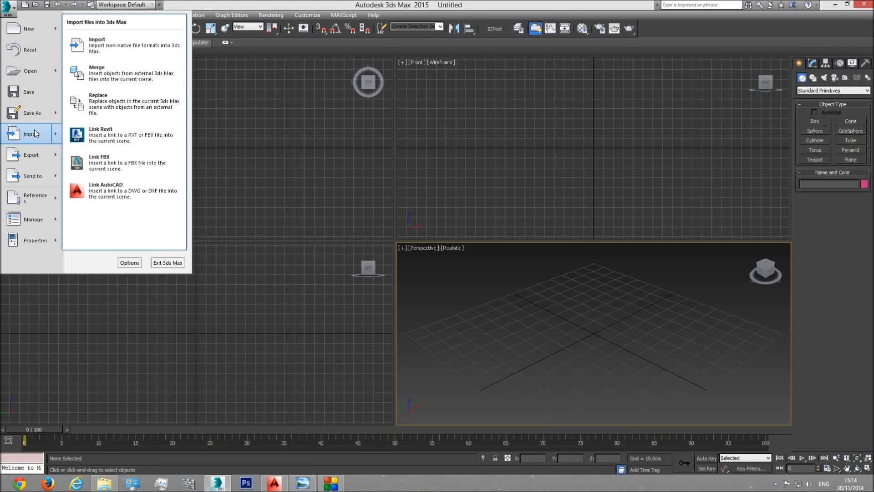
click(102, 37)
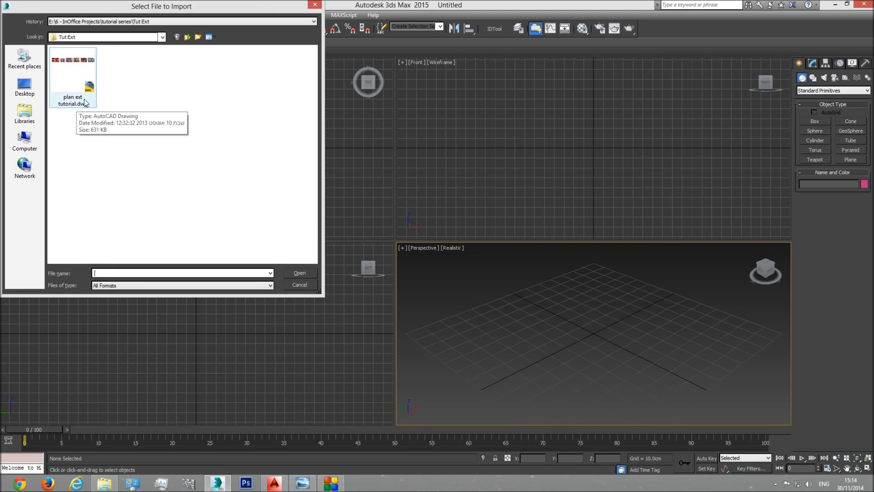
double_click(76, 74)
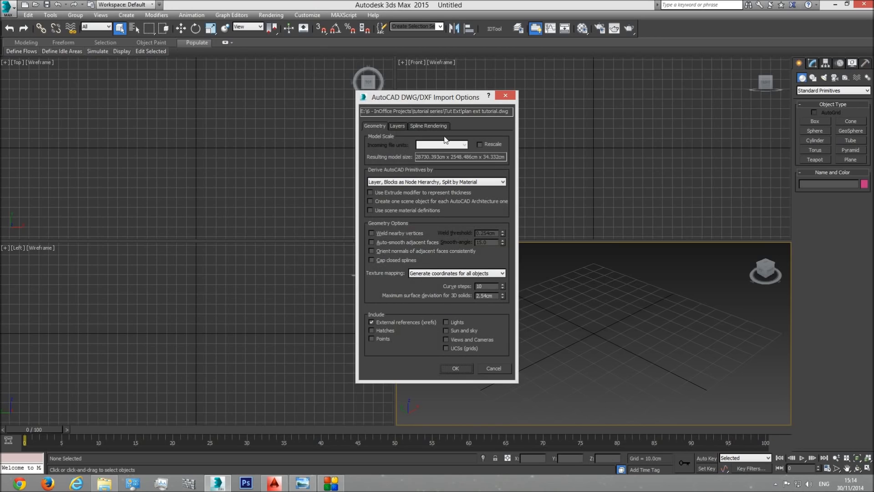
click(457, 367)
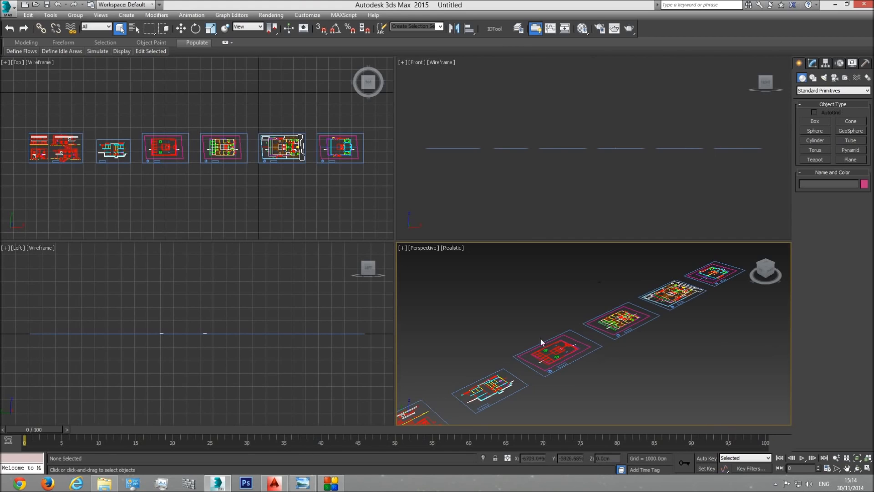
Step: Maximize the Perspective viewport and frame all six imported drawings in it
click(867, 469)
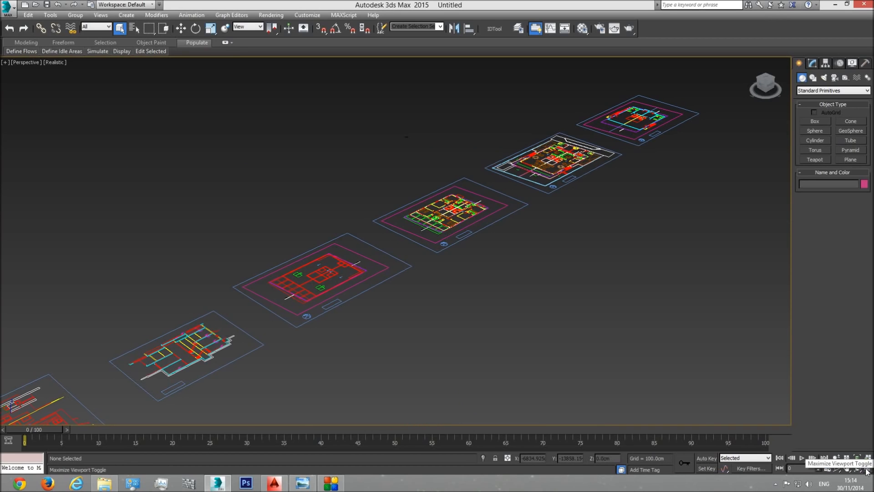
scroll(473, 321, down, 5)
scroll(506, 315, up, 3)
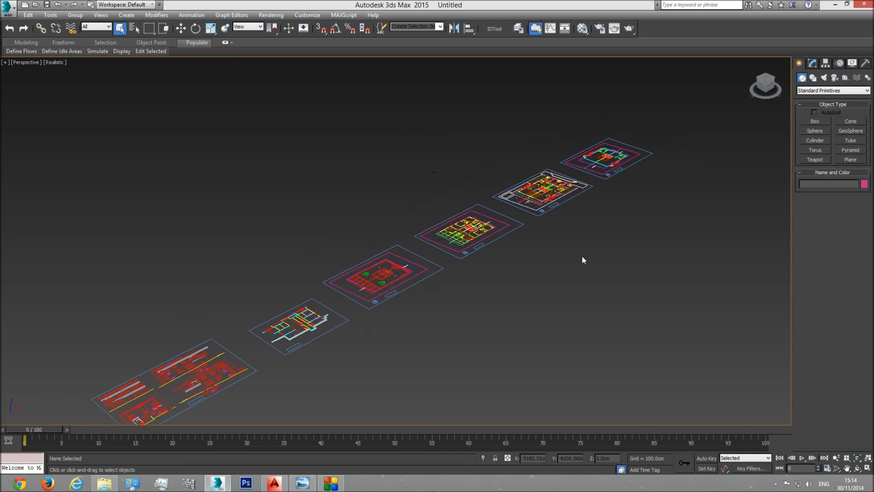
middle_drag(577, 256, 599, 232)
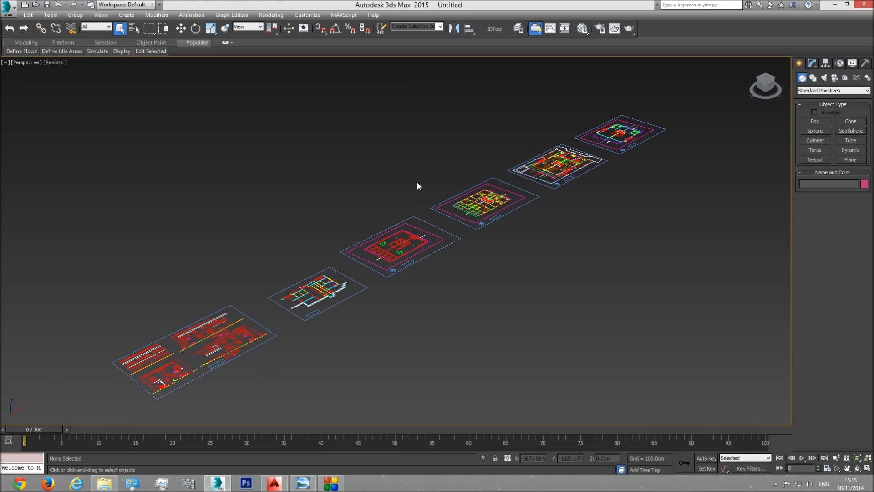
Step: Unhide all and unfreeze all objects in the scene
right_click(616, 296)
click(638, 254)
right_click(597, 277)
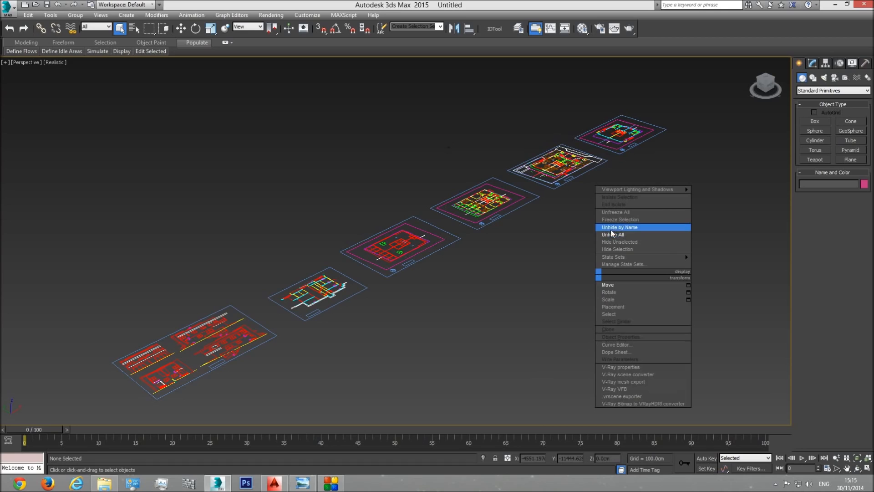
click(619, 234)
right_click(603, 295)
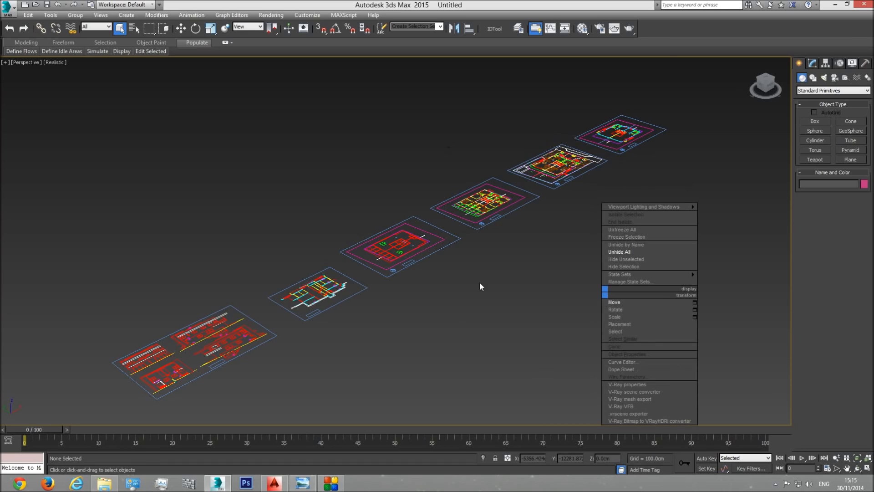
click(632, 230)
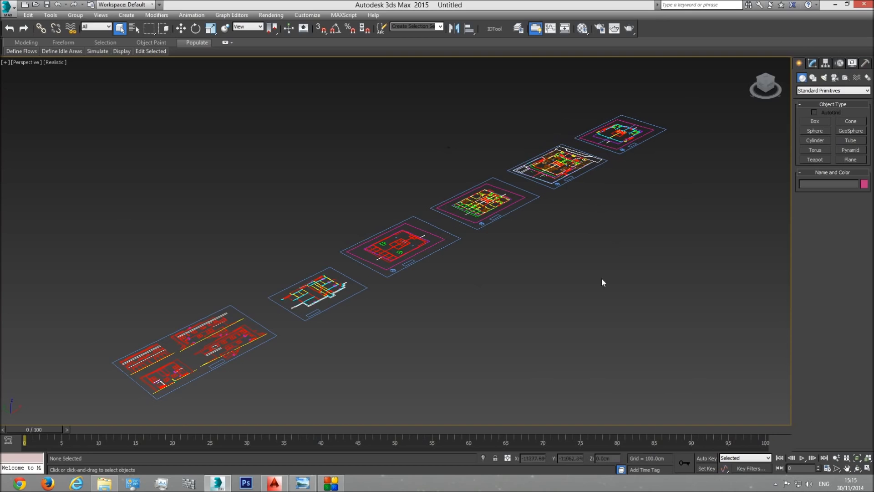
Step: Select everything on all layers through the Layer Explorer and group the selected objects as Plan
click(519, 29)
click(63, 65)
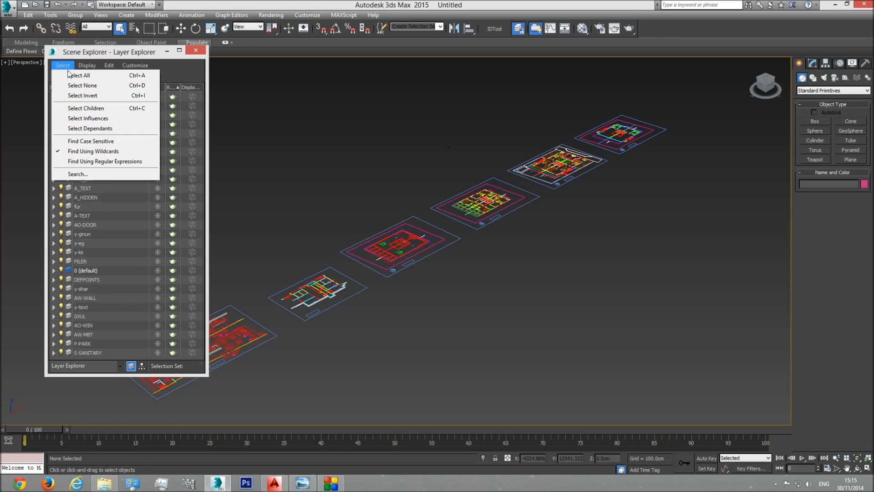
click(73, 74)
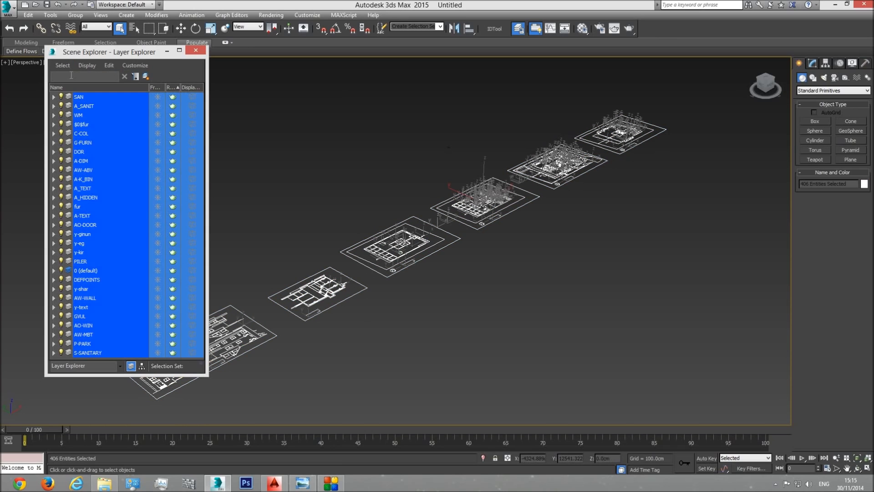
click(195, 50)
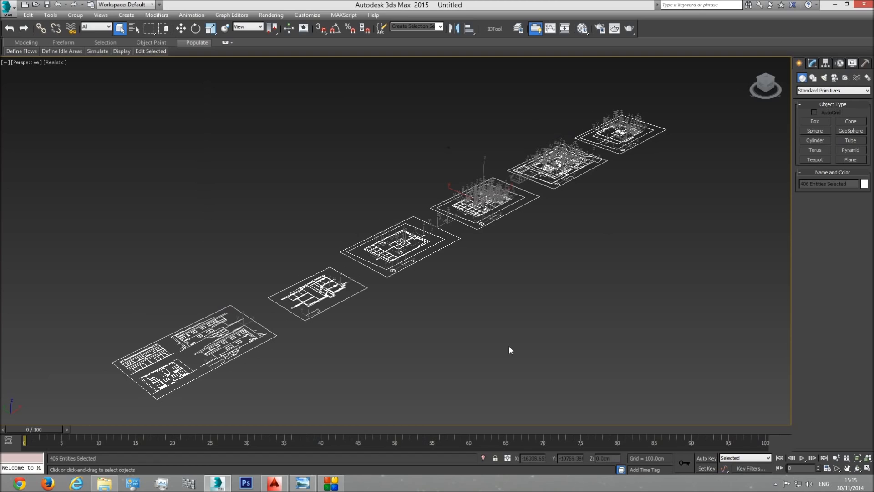
click(80, 19)
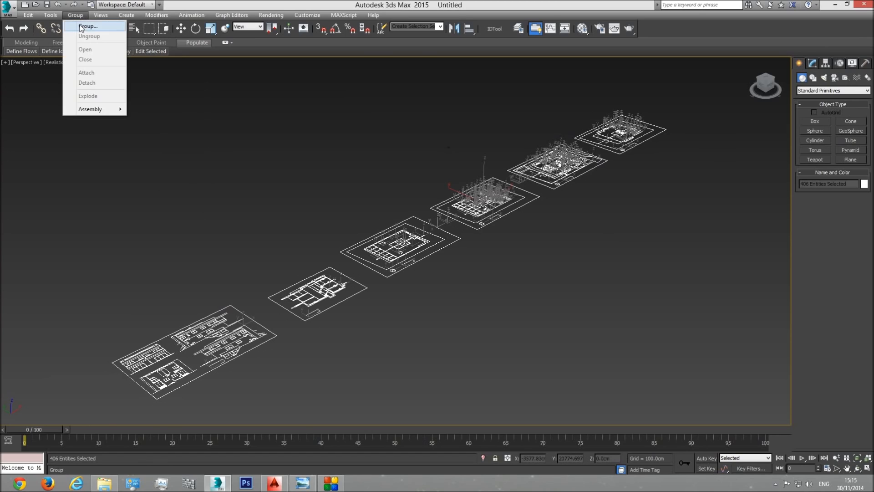
click(81, 26)
text(Plan)
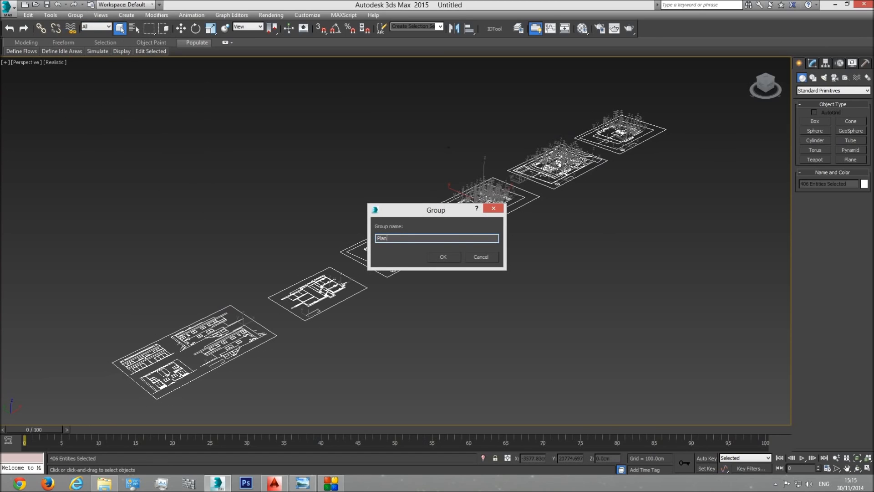
key(Return)
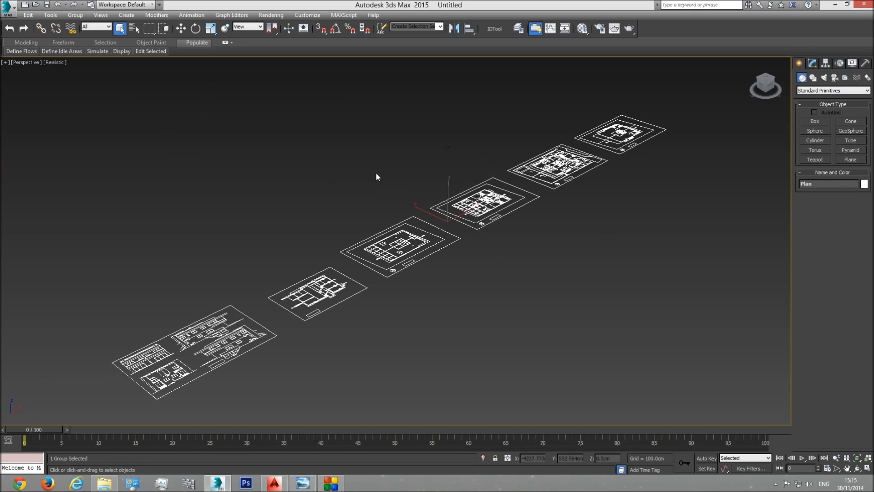
Step: Examine the Plan group edge-on in the front view to check its flatness, and return to an angled perspective view
key(f)
middle_drag(458, 274, 357, 294)
scroll(478, 279, down, 5)
scroll(427, 288, down, 8)
scroll(343, 291, up, 3)
scroll(344, 291, down, 2)
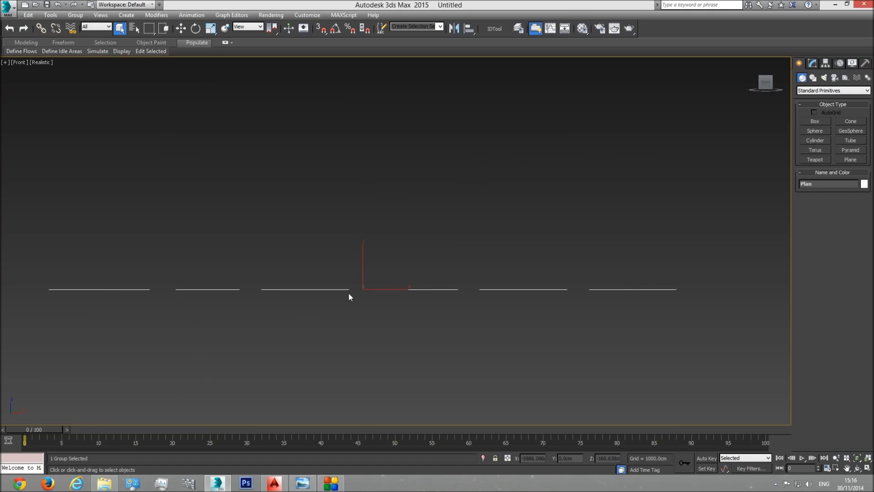
scroll(347, 300, up, 10)
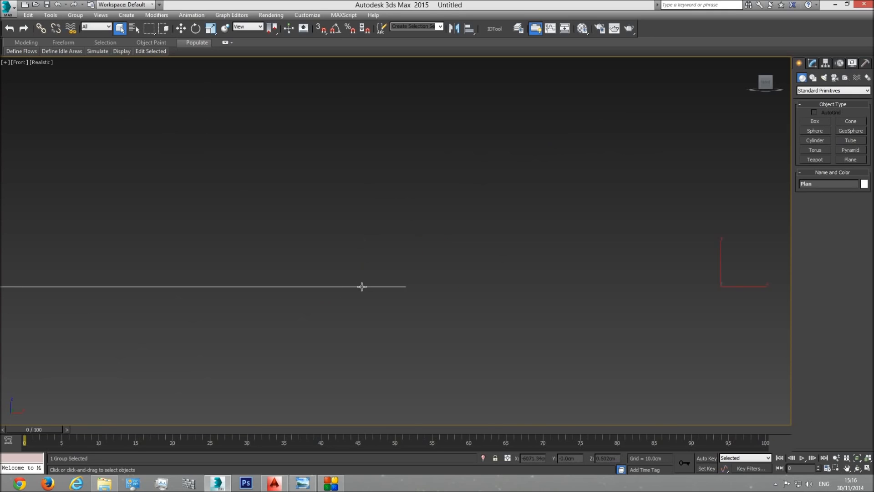
middle_drag(408, 280, 383, 228)
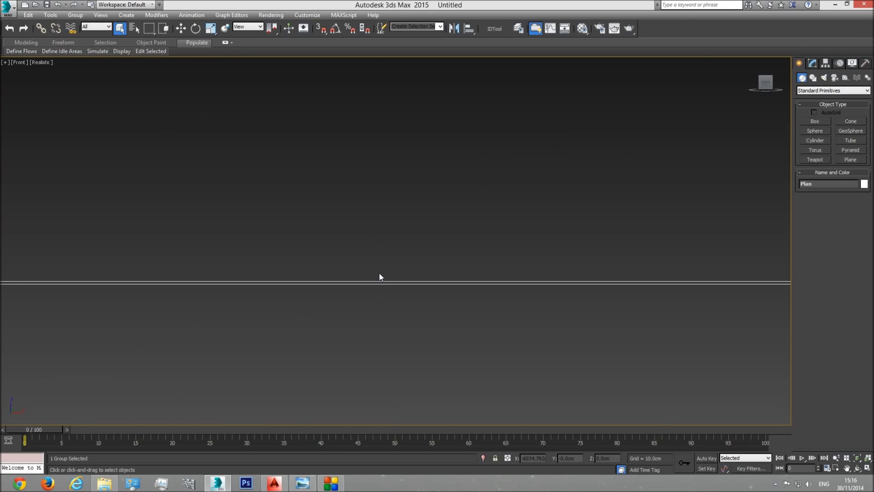
scroll(401, 293, down, 10)
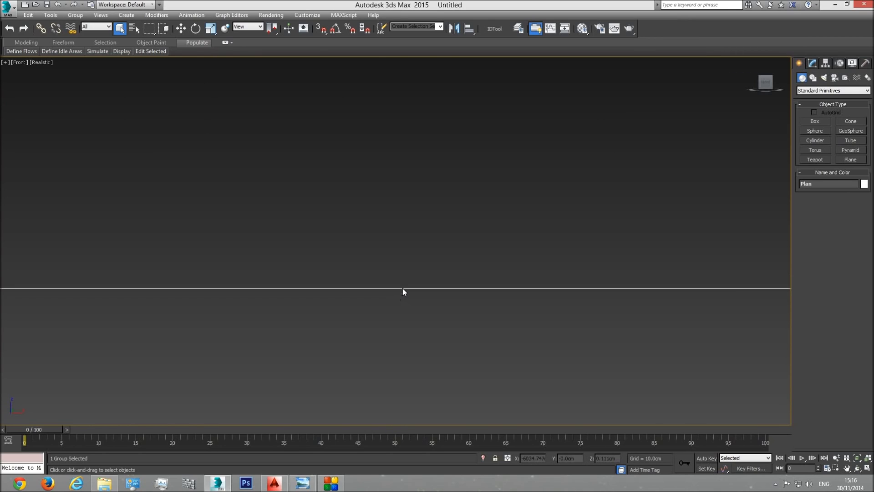
key(p)
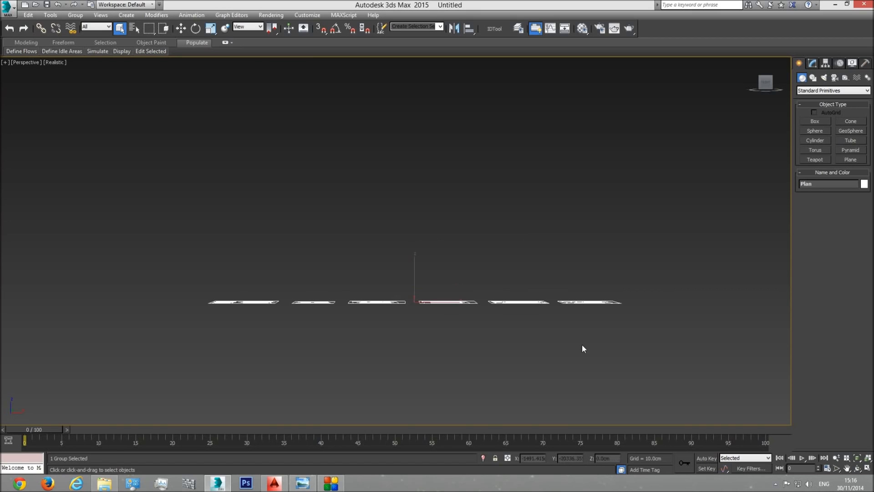
click(857, 469)
drag(384, 261, 390, 283)
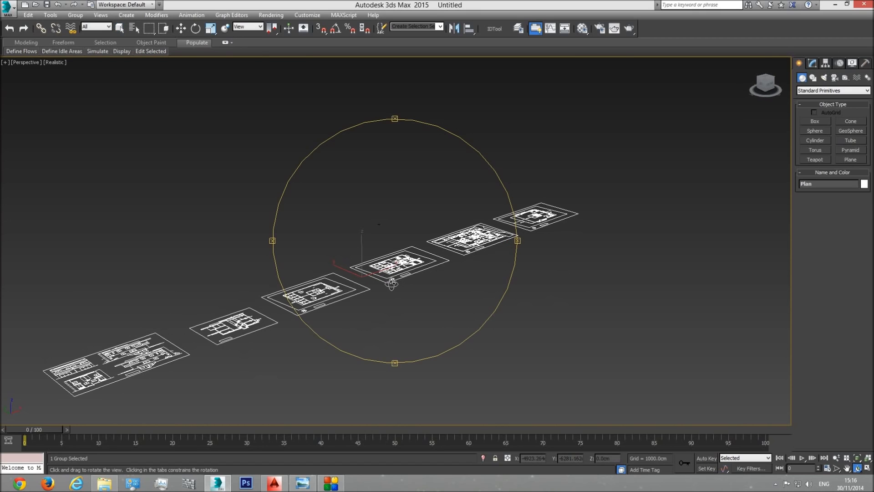
Step: Flatten the Plan group with non-uniform scaling by setting its world Z offset scale to 0
click(210, 34)
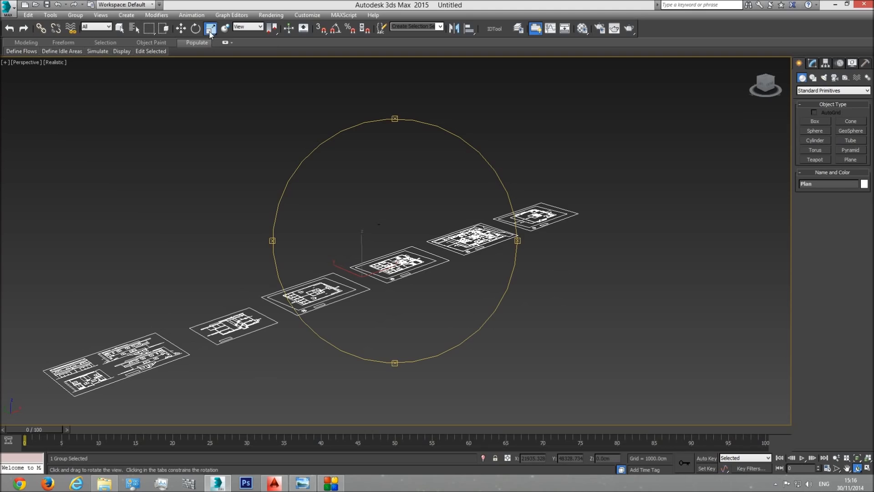
drag(210, 33, 211, 62)
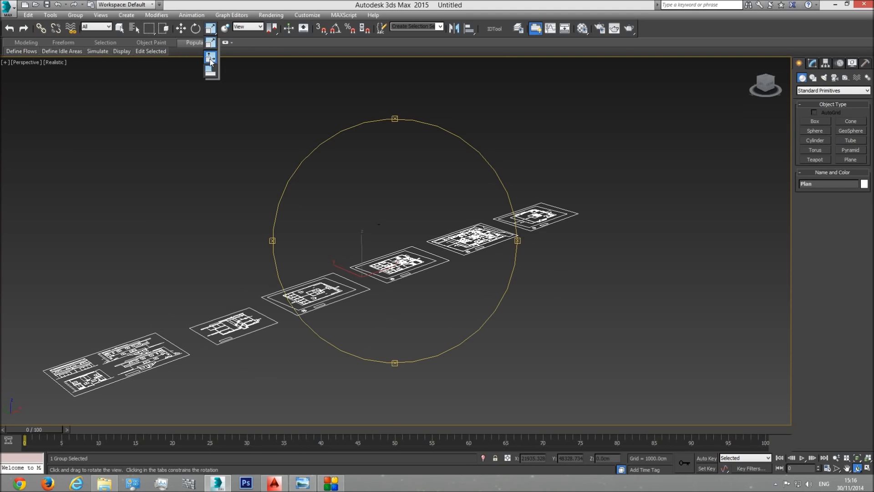
drag(211, 62, 211, 62)
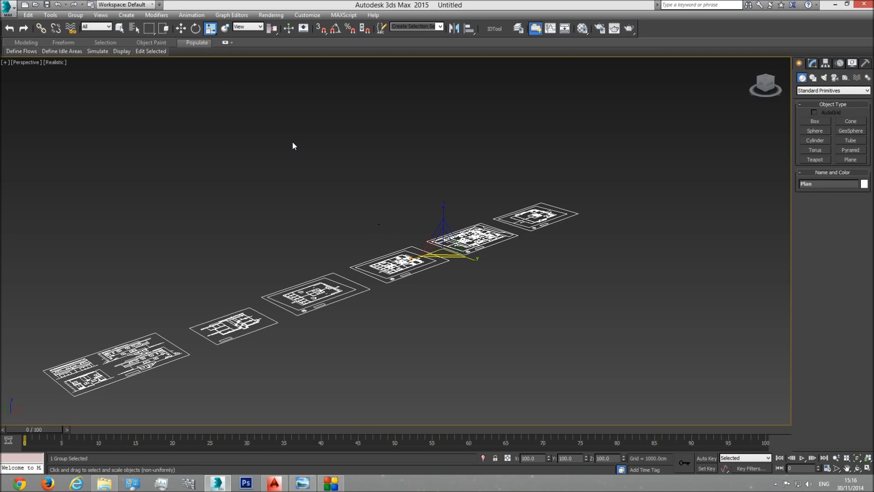
scroll(412, 223, up, 5)
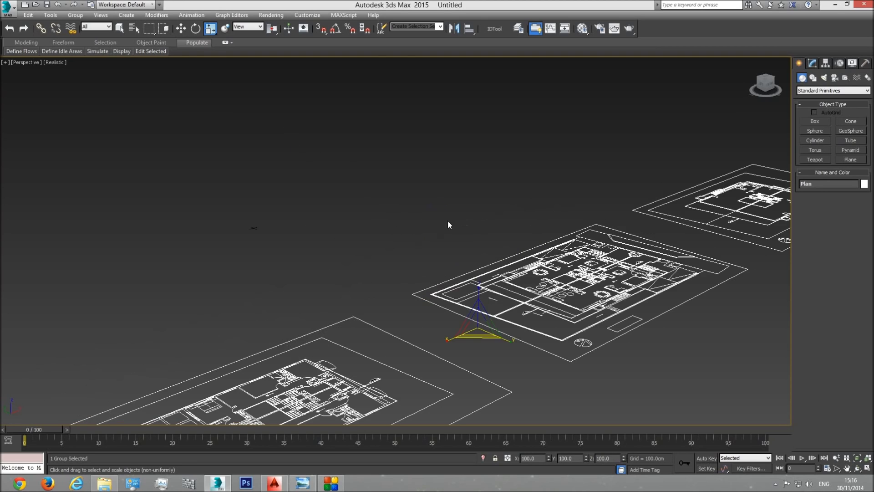
middle_drag(495, 299, 357, 168)
scroll(347, 164, up, 3)
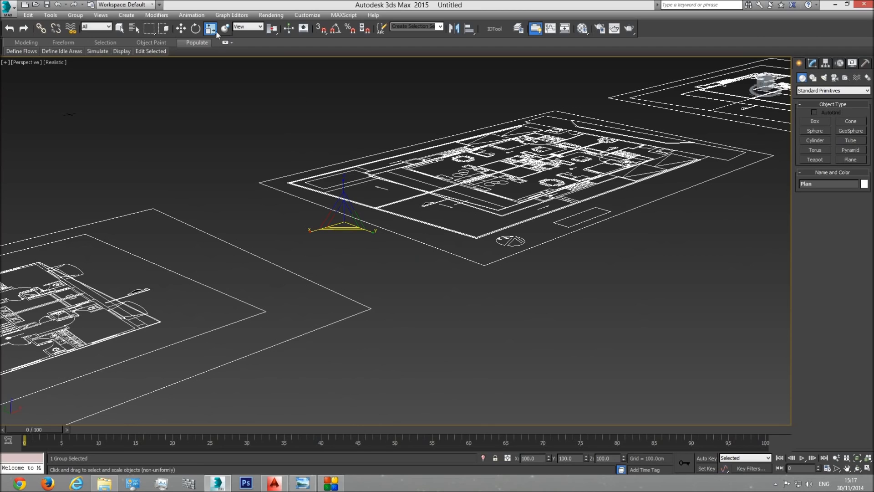
right_click(211, 29)
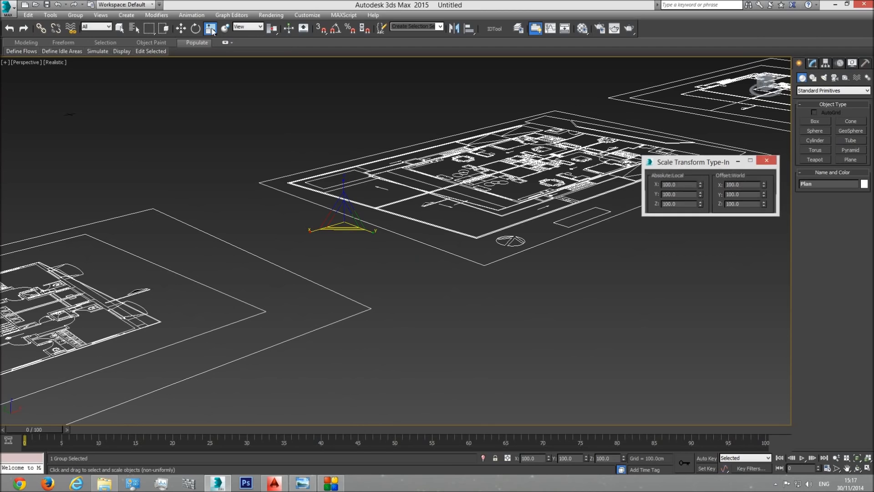
double_click(735, 204)
text(0)
key(Return)
click(767, 161)
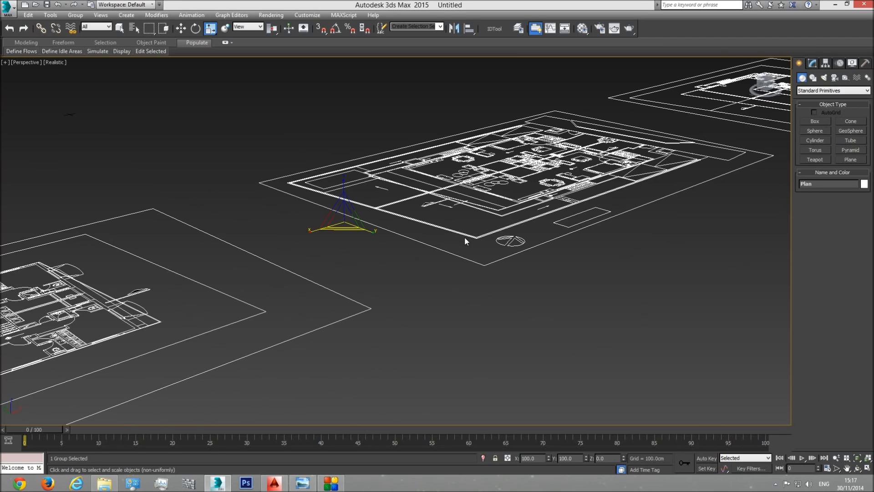
scroll(427, 282, down, 5)
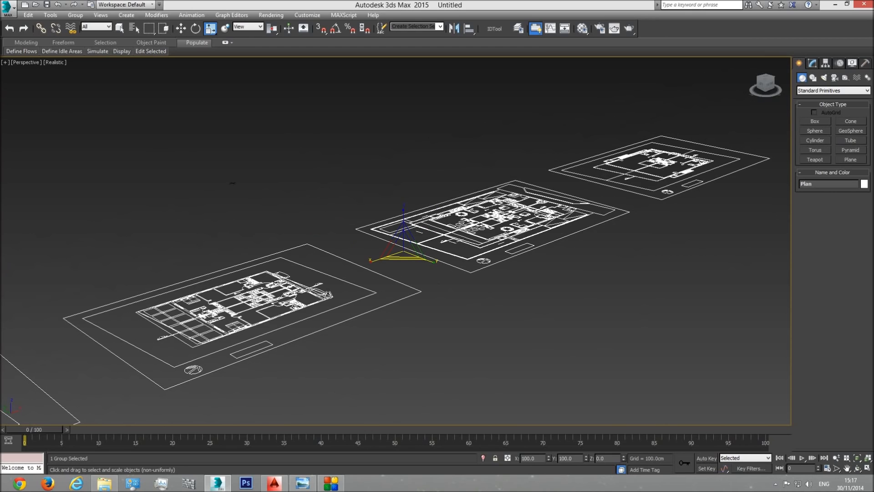
scroll(327, 315, down, 3)
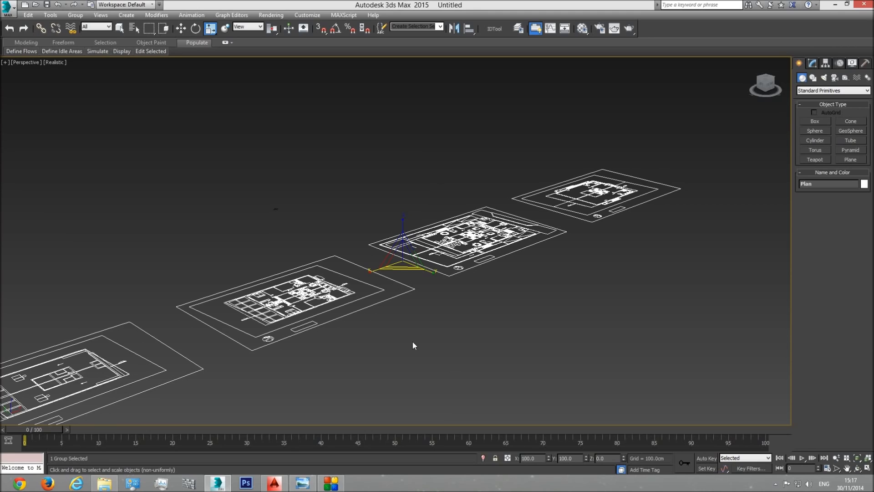
Step: Move the Plan group to the world origin by setting its X, Y and Z position to 0
click(181, 29)
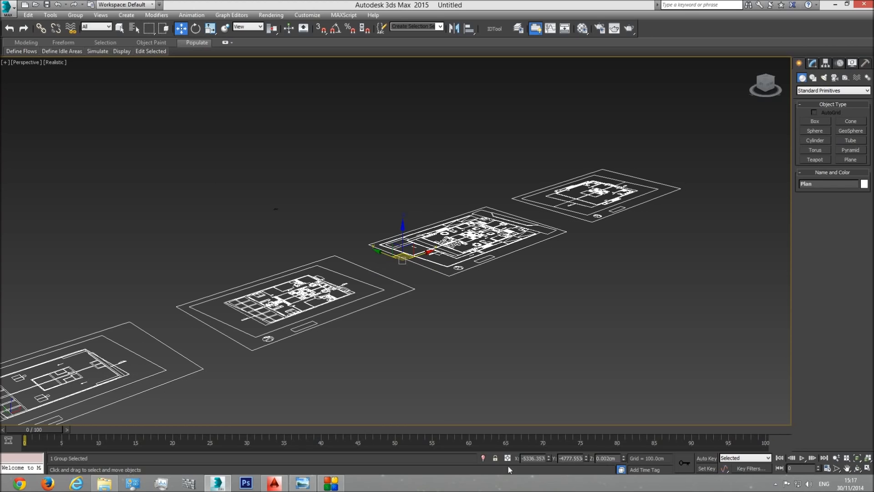
double_click(539, 459)
text(0)
double_click(579, 459)
text(0)
key(Tab)
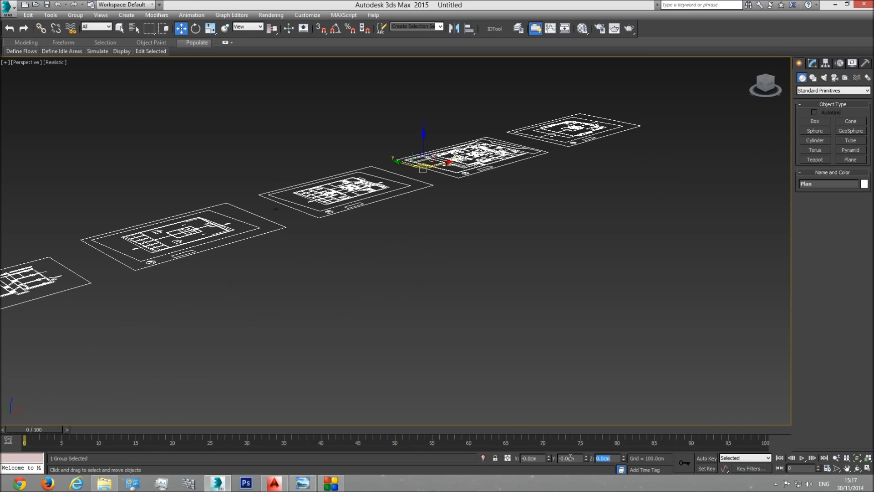
middle_drag(455, 198, 456, 273)
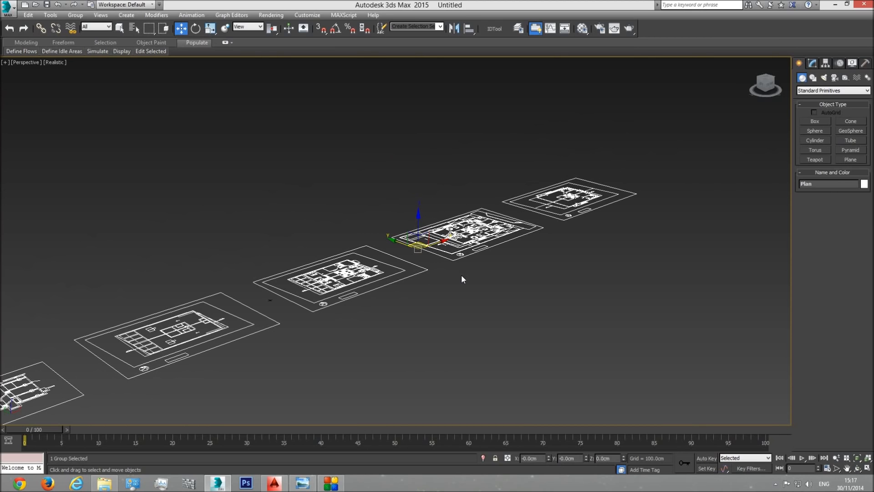
Step: Show the Plan group in the top view without the grid and clear the selection
key(t)
scroll(464, 316, down, 5)
scroll(506, 314, down, 5)
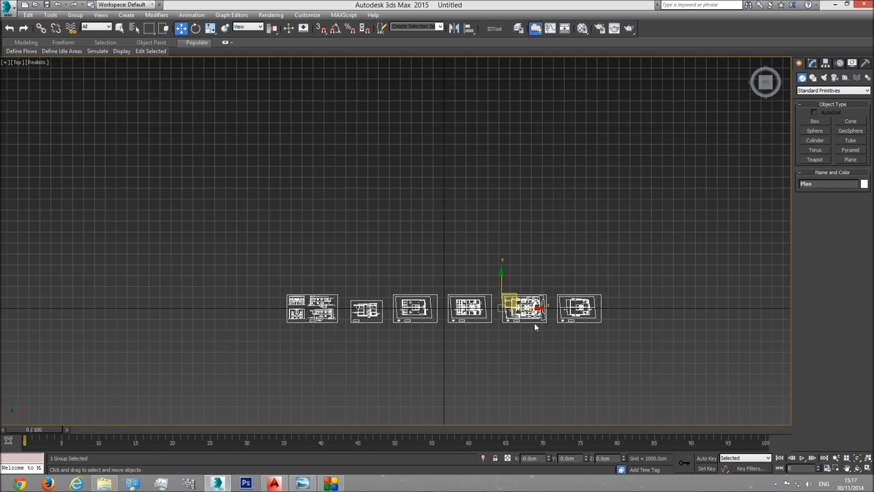
key(g)
scroll(537, 327, up, 6)
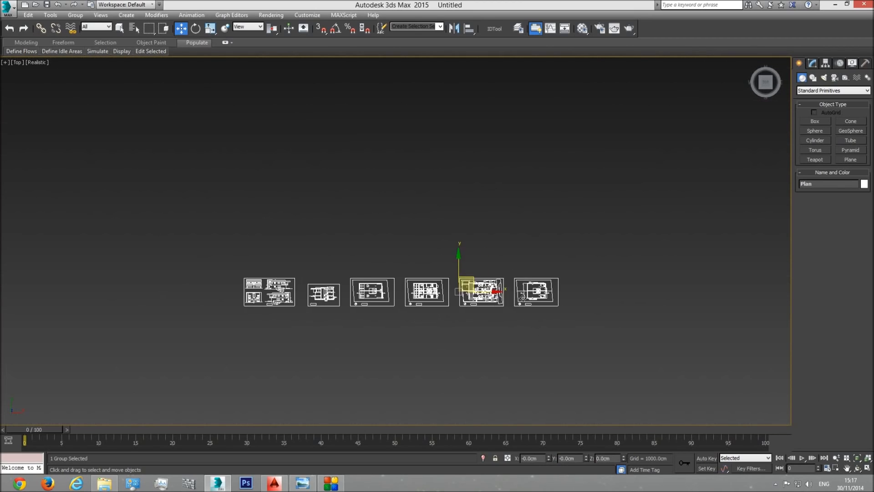
click(569, 155)
Step: Examine the individual floor plans and the roof plan along the row of drawings in the top view
scroll(521, 252, up, 5)
middle_drag(521, 252, 454, 178)
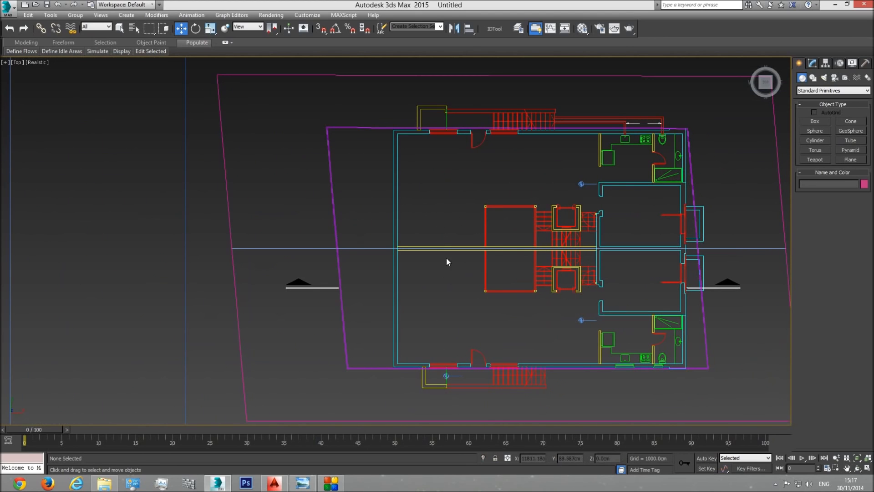
scroll(465, 259, down, 5)
middle_drag(491, 252, 554, 272)
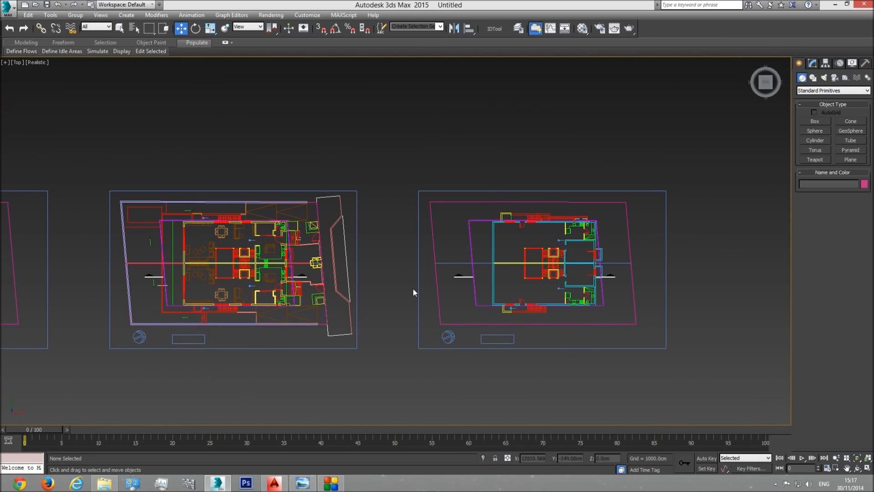
middle_drag(315, 285, 394, 283)
middle_drag(54, 260, 289, 256)
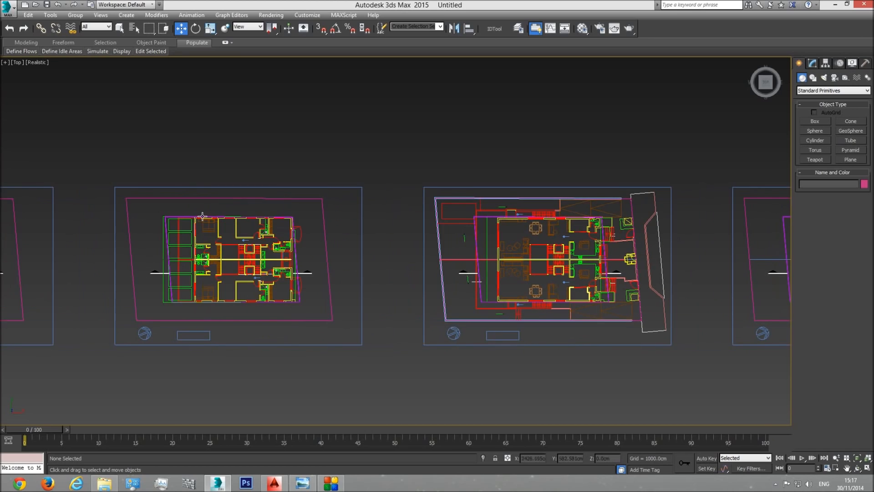
middle_drag(52, 274, 334, 279)
middle_drag(196, 278, 446, 274)
middle_drag(222, 308, 324, 295)
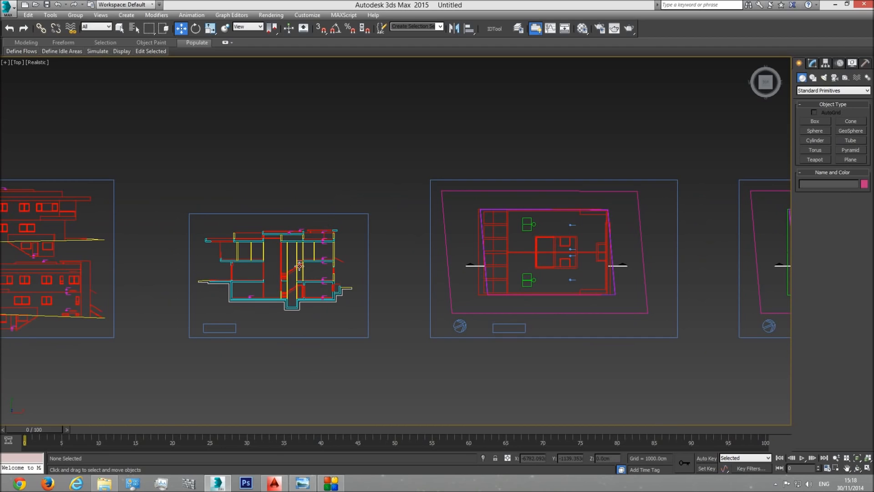
Step: Examine the building section and the sheet with the four elevations up close
middle_drag(290, 246, 345, 250)
middle_drag(254, 318, 411, 323)
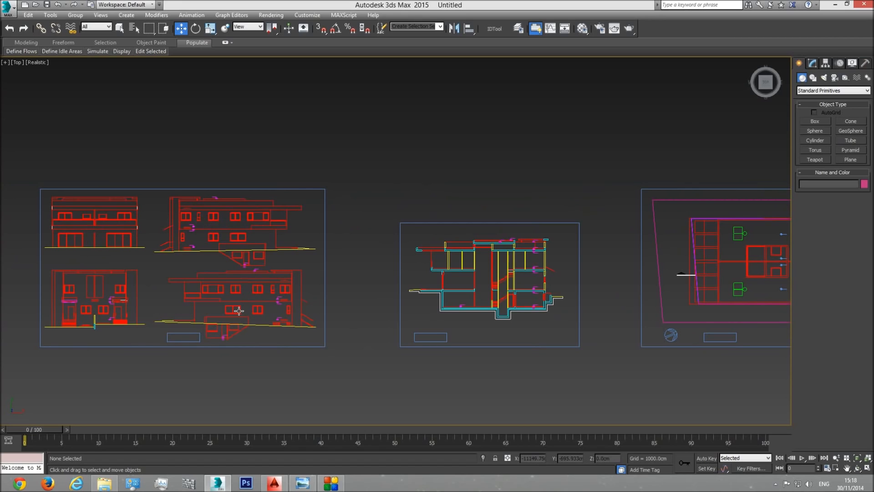
middle_drag(448, 308, 320, 316)
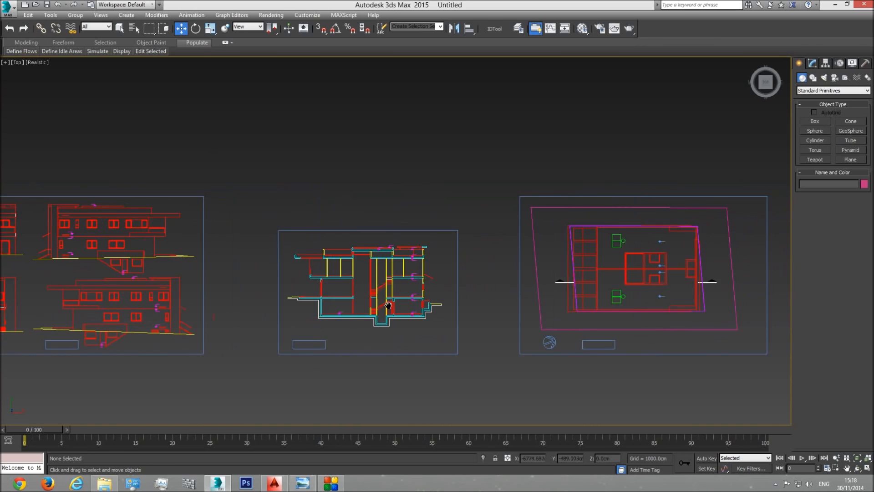
middle_drag(152, 351, 430, 301)
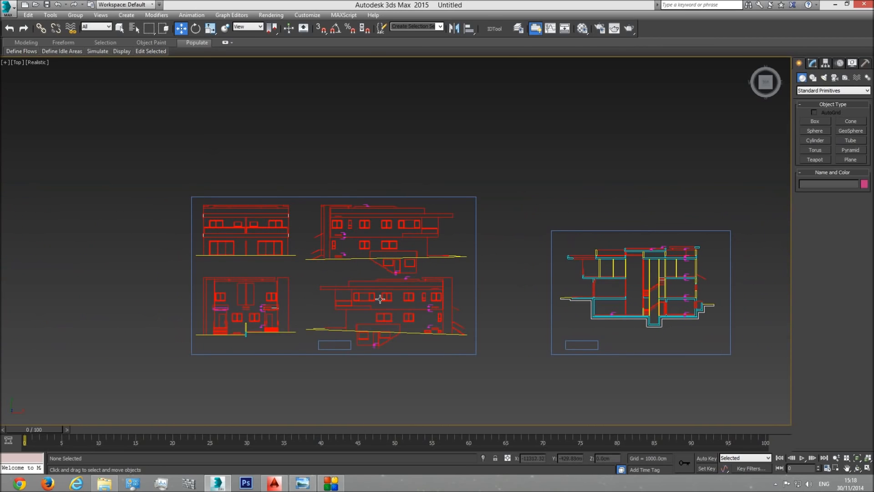
scroll(373, 299, up, 6)
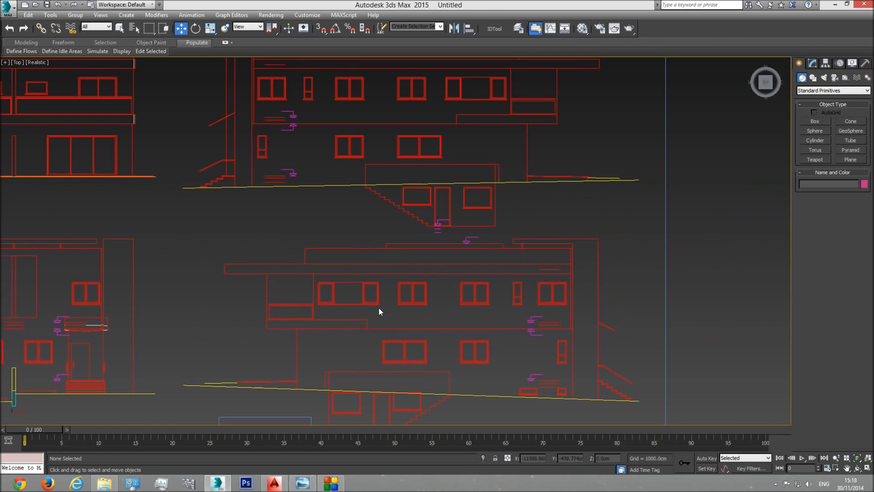
middle_drag(370, 295, 292, 307)
scroll(293, 307, down, 4)
Step: Look over the whole row of drawings again, ending on a close view of the rightmost floor plan
middle_drag(650, 320, 163, 316)
scroll(164, 316, down, 2)
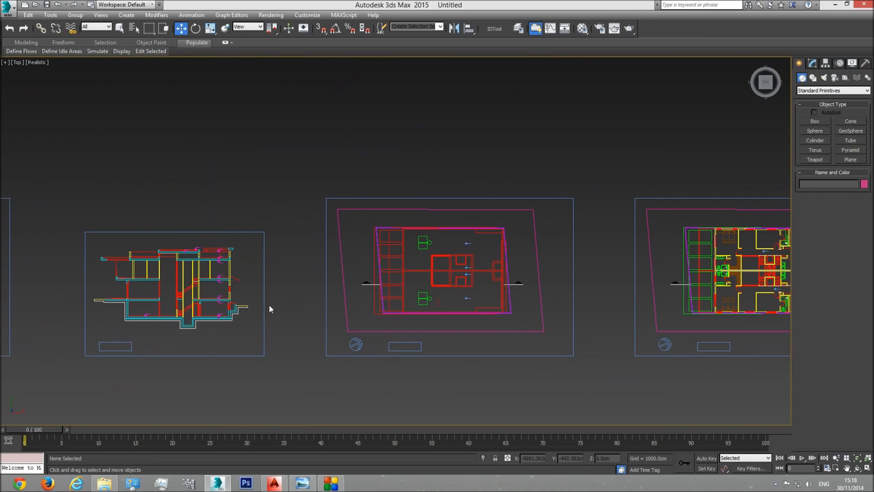
middle_drag(360, 323, 277, 328)
scroll(276, 328, down, 3)
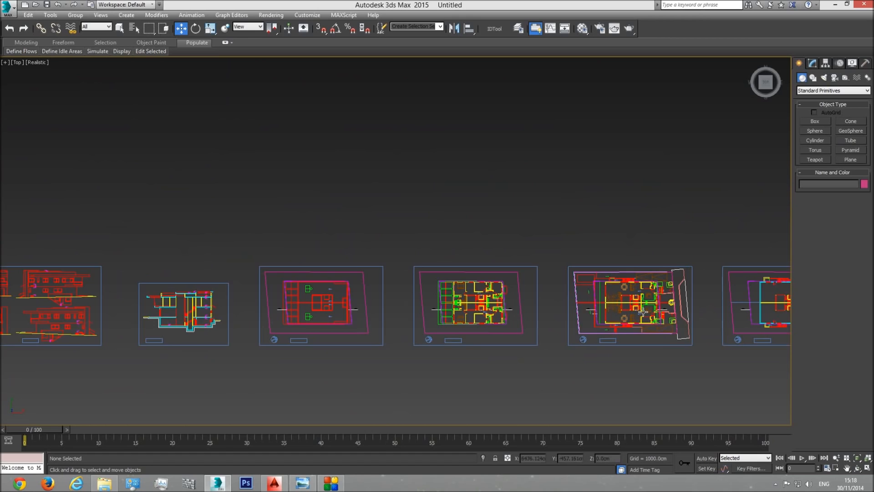
middle_drag(648, 304, 405, 299)
middle_drag(237, 292, 368, 288)
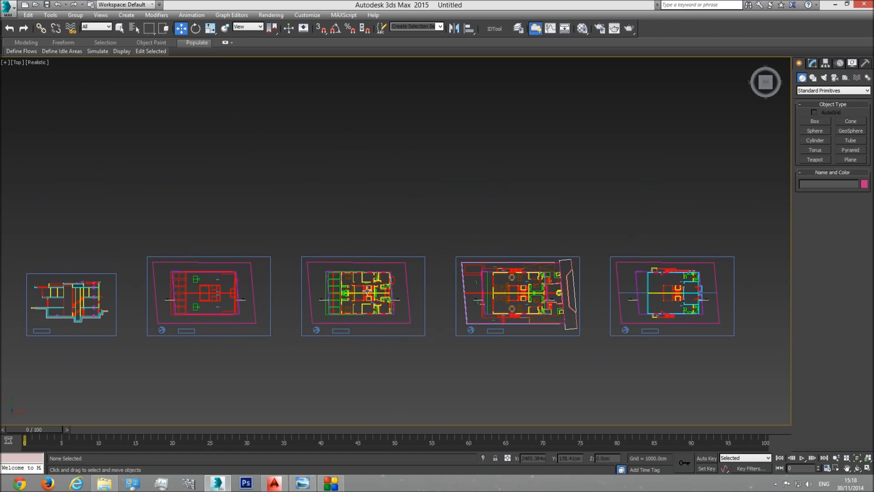
middle_drag(308, 294, 499, 276)
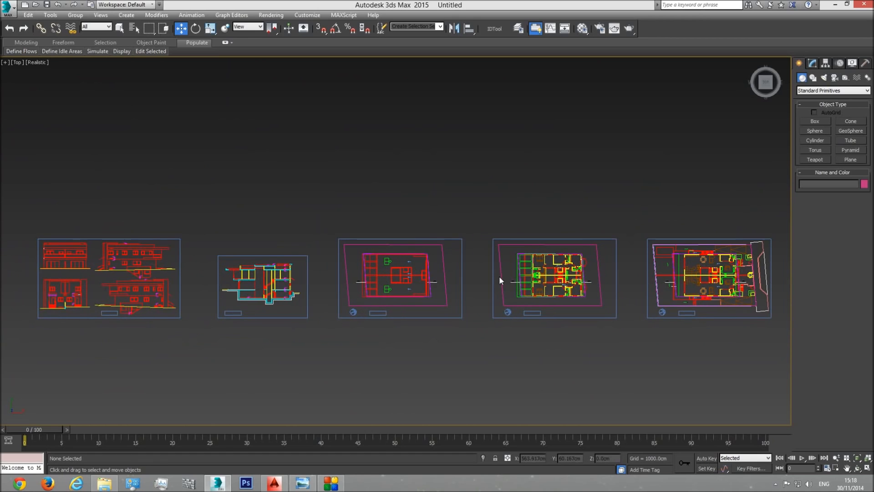
middle_drag(563, 276, 303, 286)
scroll(583, 259, up, 2)
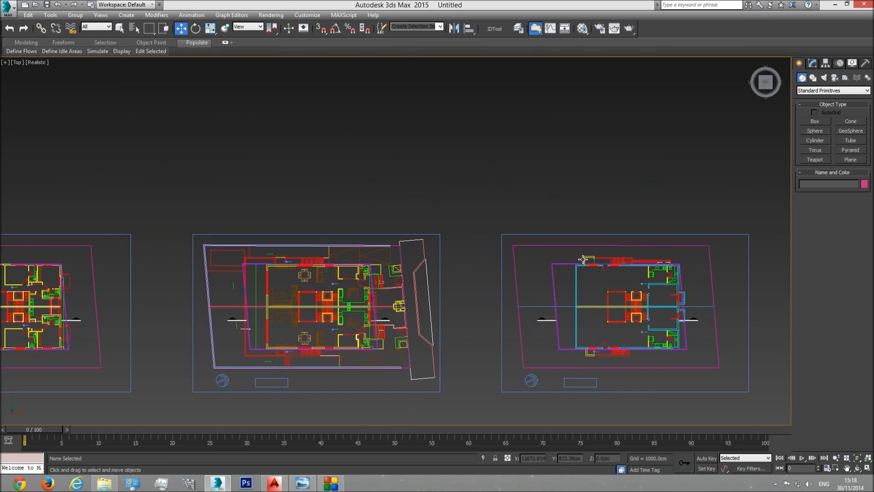
middle_drag(644, 262, 553, 266)
scroll(554, 265, up, 4)
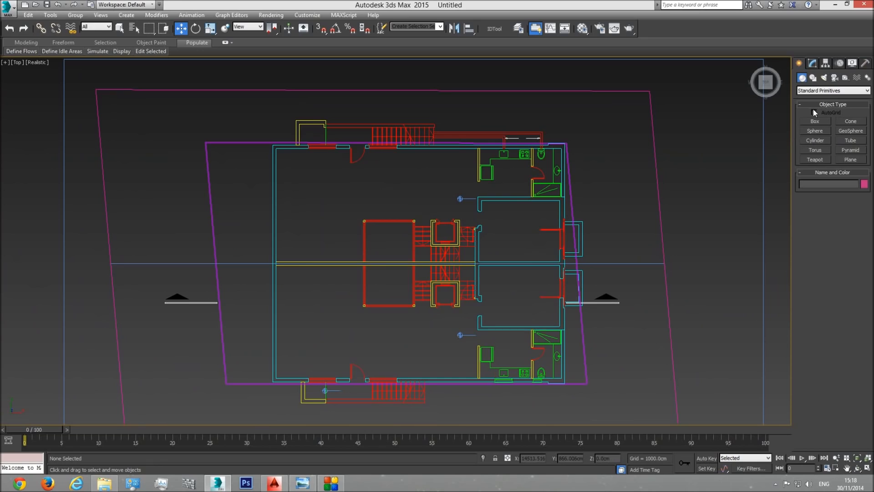
Step: Activate the Line spline tool and configure snapping to Vertex with axis constraints enabled
click(813, 78)
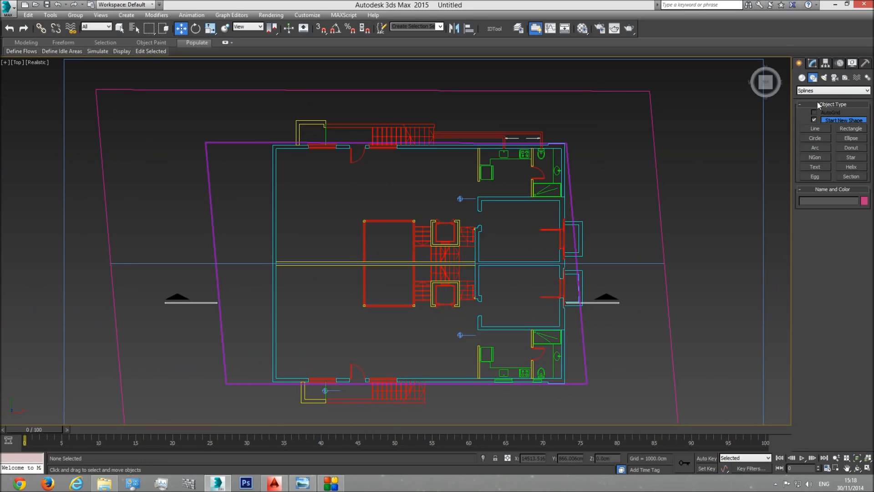
click(814, 128)
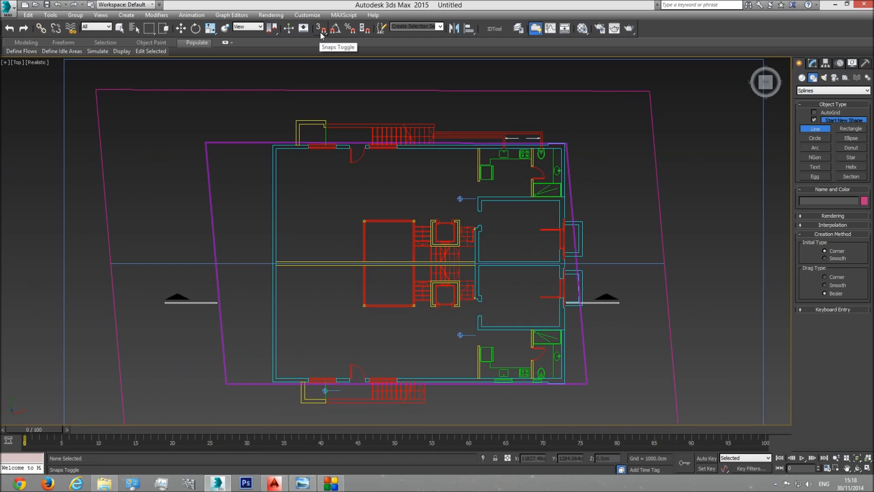
scroll(291, 157, up, 6)
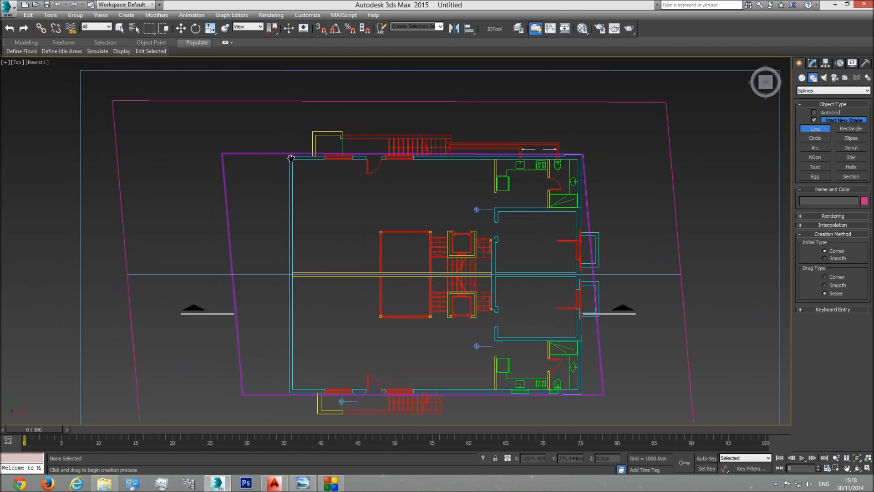
scroll(300, 228, down, 4)
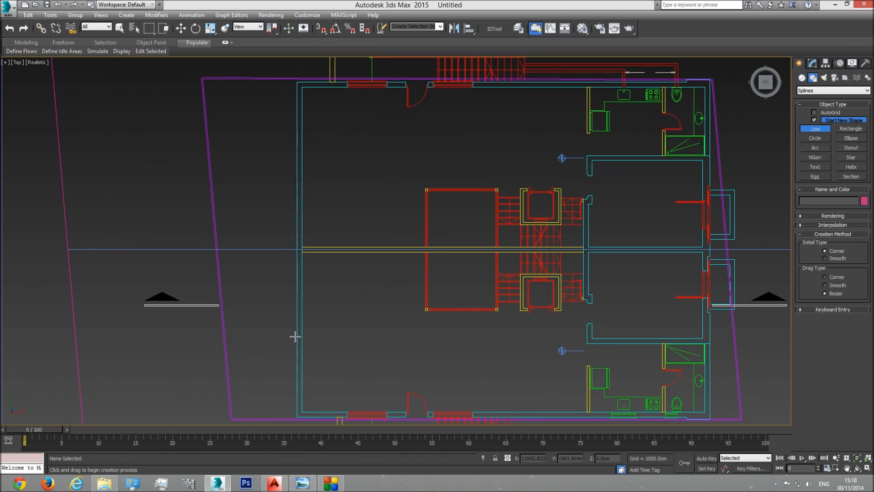
right_click(320, 32)
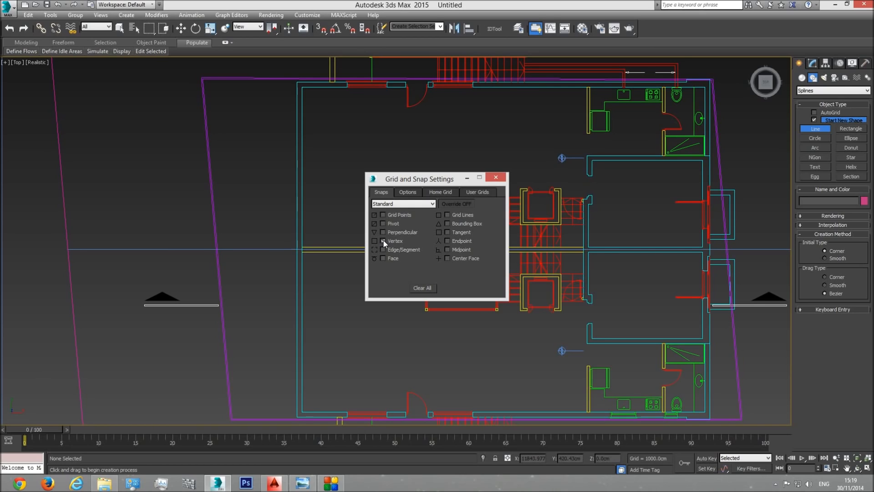
click(408, 192)
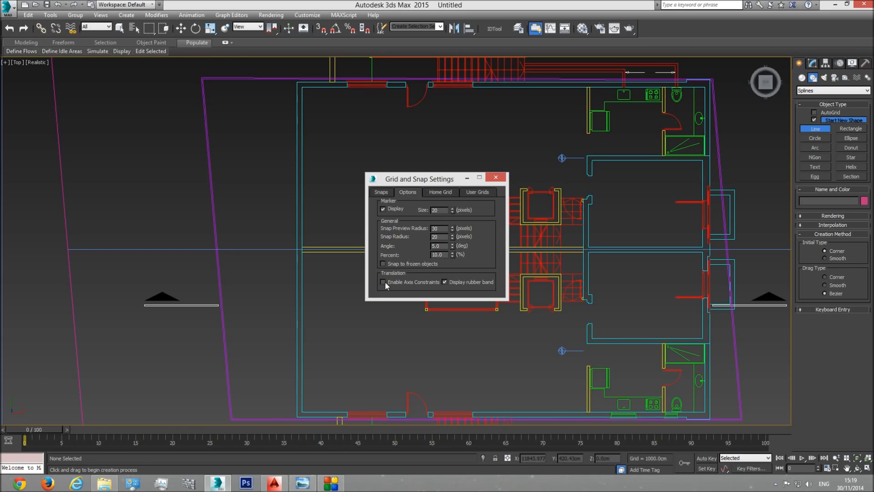
click(495, 178)
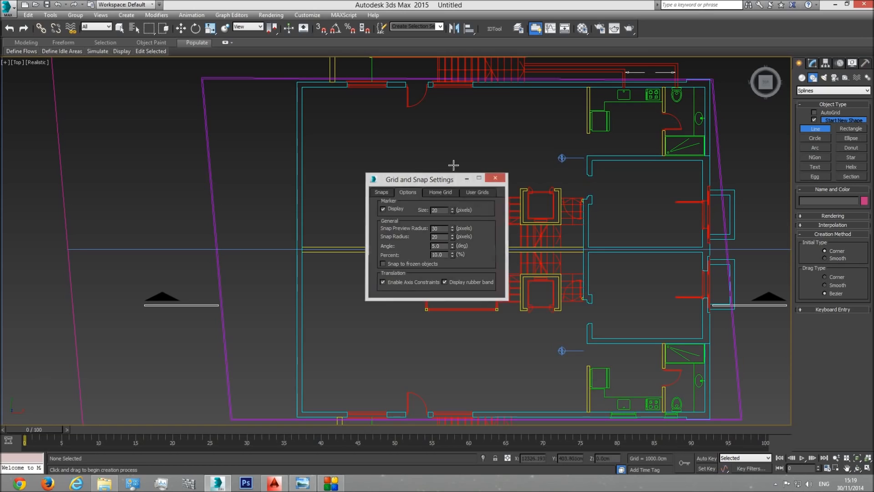
Step: Enable snapping and start a Line at the plan's upper-left outer wall corner, with its second vertex at the lower-left outer corner
click(816, 129)
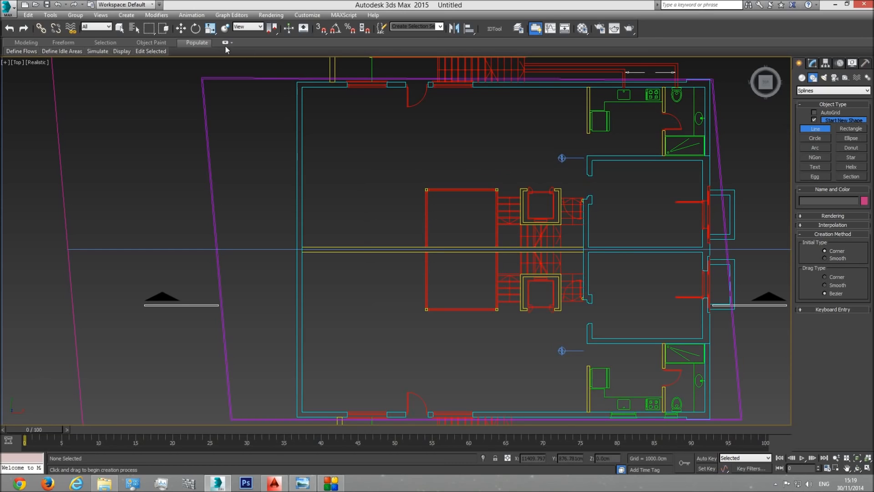
click(321, 28)
click(295, 84)
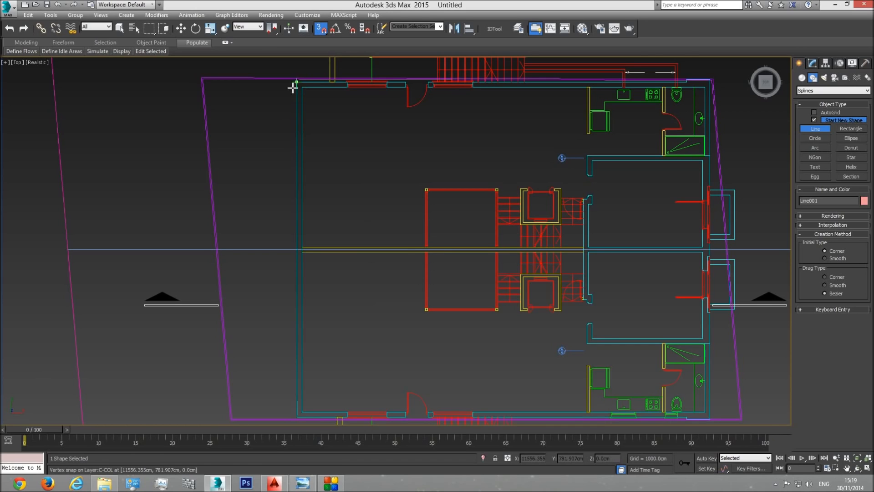
scroll(271, 341, up, 5)
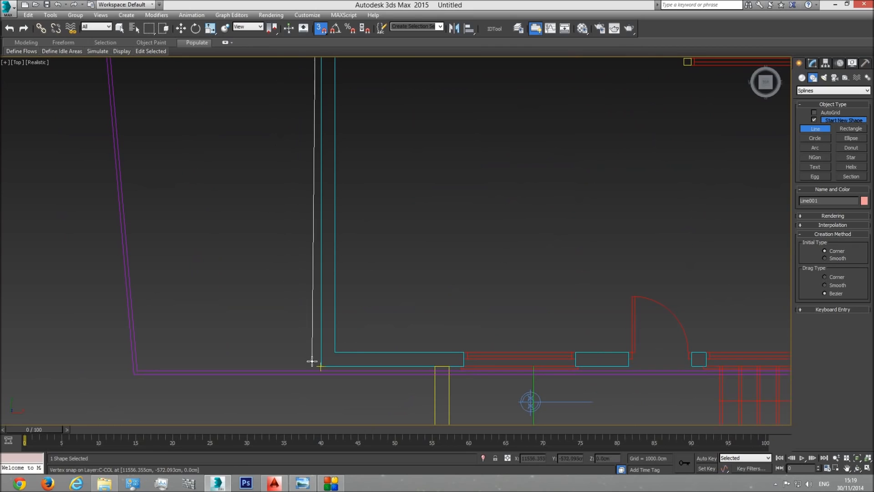
click(316, 363)
Step: Continue the line along the lower outer wall with vertices at both edges of the first window and the door's near edge
middle_drag(445, 351, 360, 302)
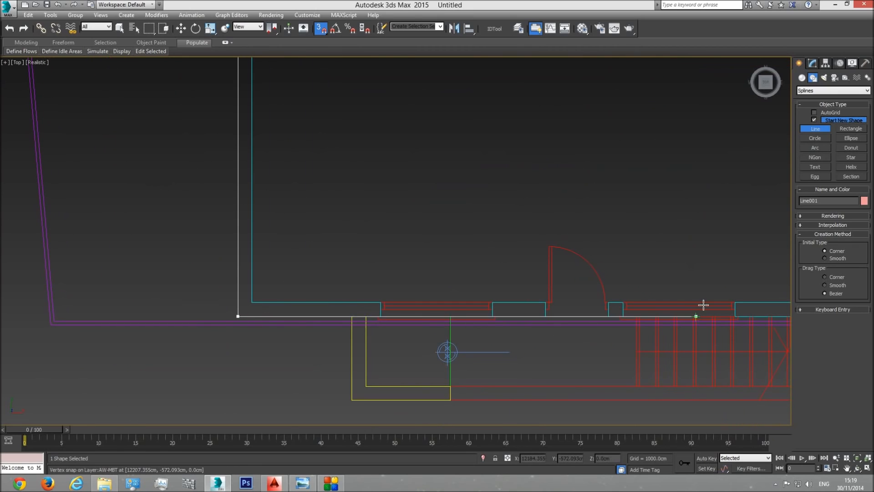
middle_drag(662, 301, 585, 305)
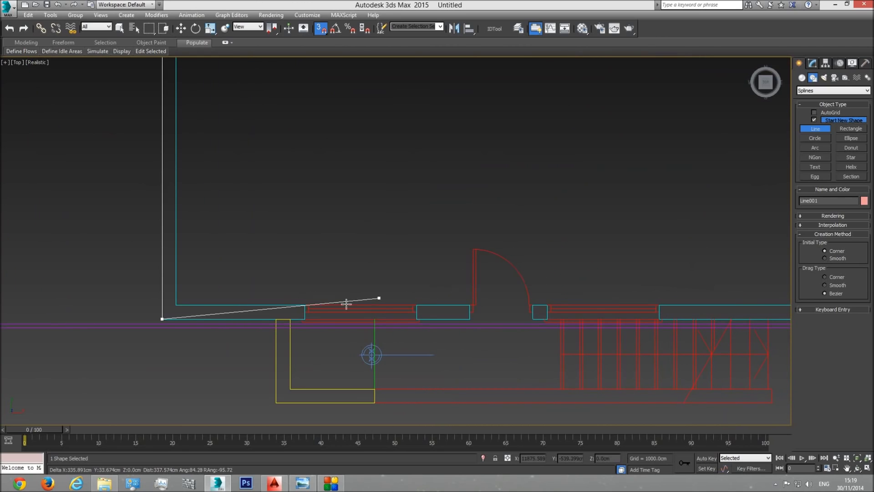
middle_drag(326, 306, 443, 306)
scroll(442, 306, up, 3)
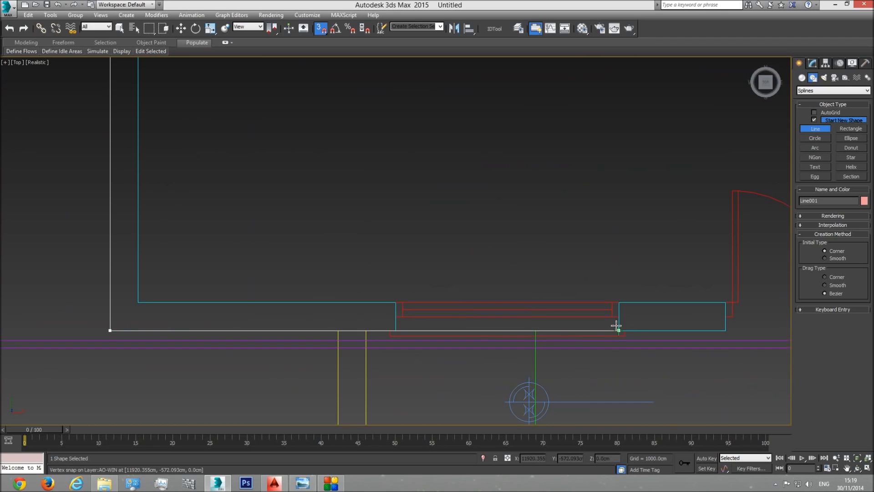
click(395, 330)
click(619, 329)
click(726, 331)
Step: Add line vertices at the door's far edge and at both edges of the second window in the lower wall
middle_drag(655, 314, 374, 311)
scroll(387, 315, down, 2)
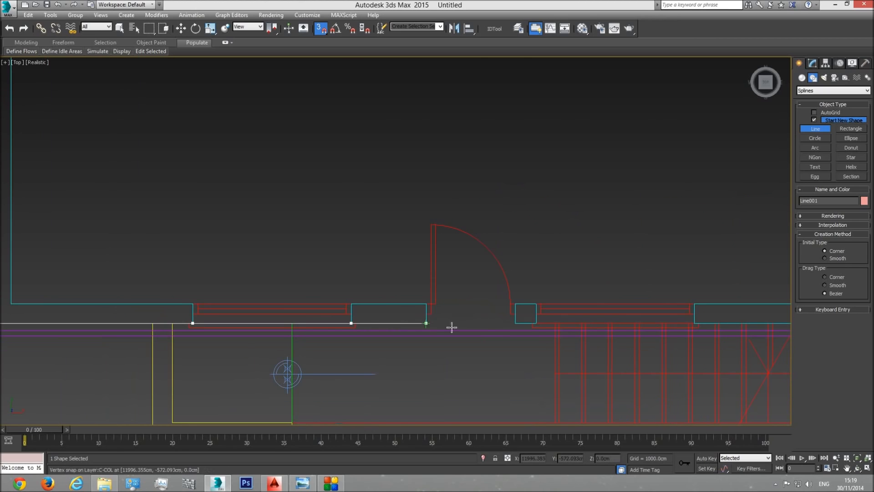
click(515, 323)
click(536, 323)
click(693, 323)
Step: Extend the line along the lower wall with vertices at both edges of the kitchen window and of the bathroom window
middle_drag(718, 312, 406, 307)
scroll(406, 306, down, 2)
middle_drag(651, 312, 472, 316)
scroll(492, 317, up, 3)
click(473, 309)
click(611, 308)
middle_drag(652, 308, 469, 307)
click(591, 303)
click(661, 307)
Step: Trace the small outward wall step past the bathroom window and place a vertex at the plan's lower-right outer corner
middle_drag(722, 296, 571, 302)
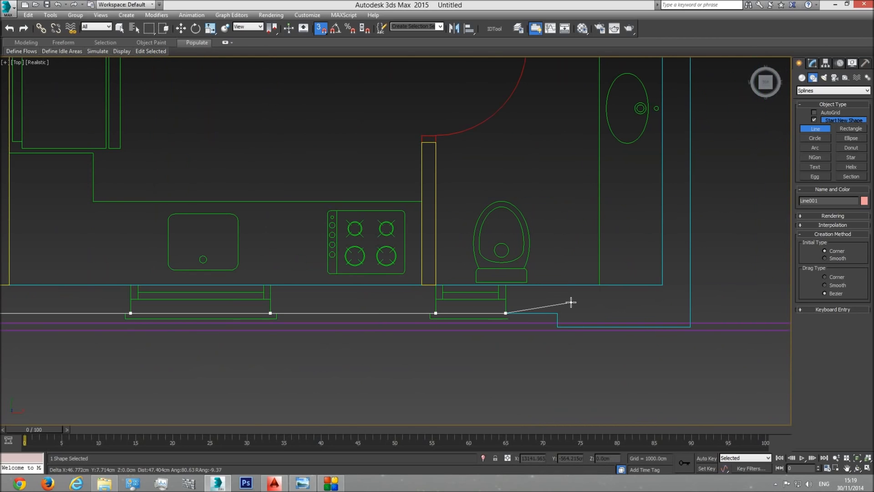
click(558, 313)
click(557, 326)
click(692, 327)
Step: Try to snap a vertex on the right outer wall at the bent frame below the lower balcony opening, keeping the spline open
scroll(714, 185, down, 3)
middle_drag(714, 183, 697, 358)
middle_drag(698, 228, 671, 351)
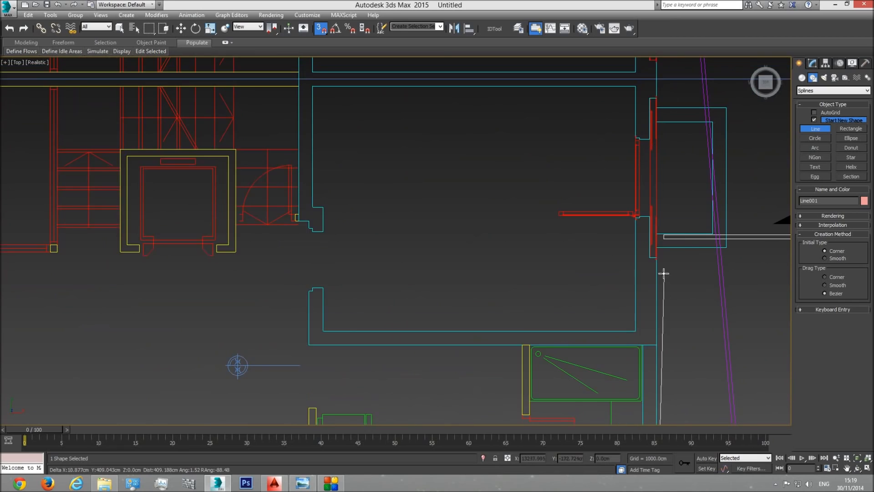
scroll(663, 273, up, 6)
middle_drag(670, 316, 651, 172)
middle_drag(637, 400, 633, 282)
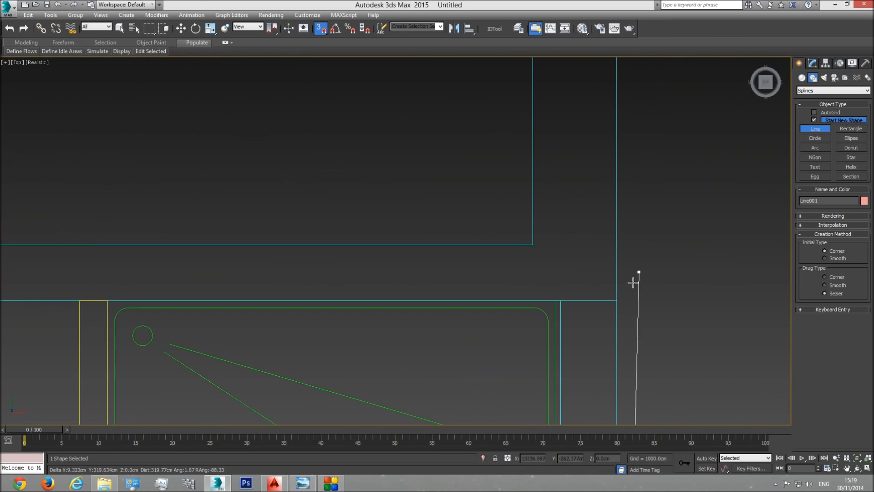
scroll(616, 301, down, 6)
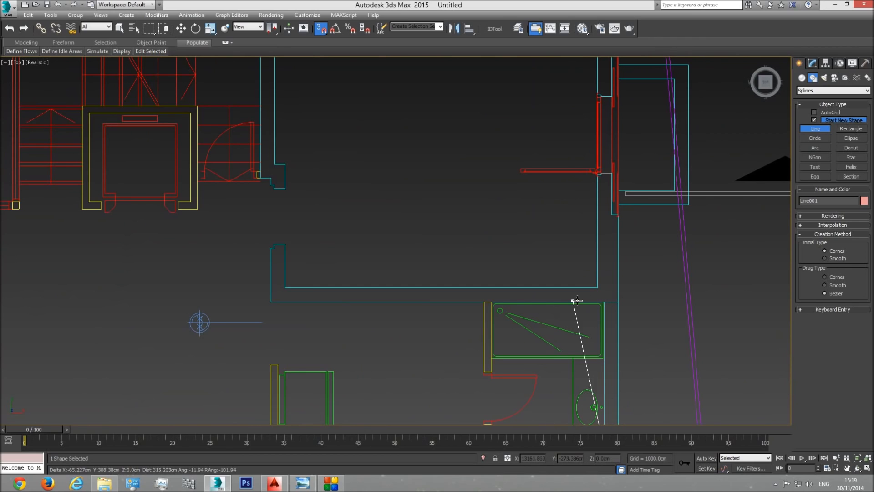
scroll(632, 261, up, 4)
scroll(633, 262, up, 5)
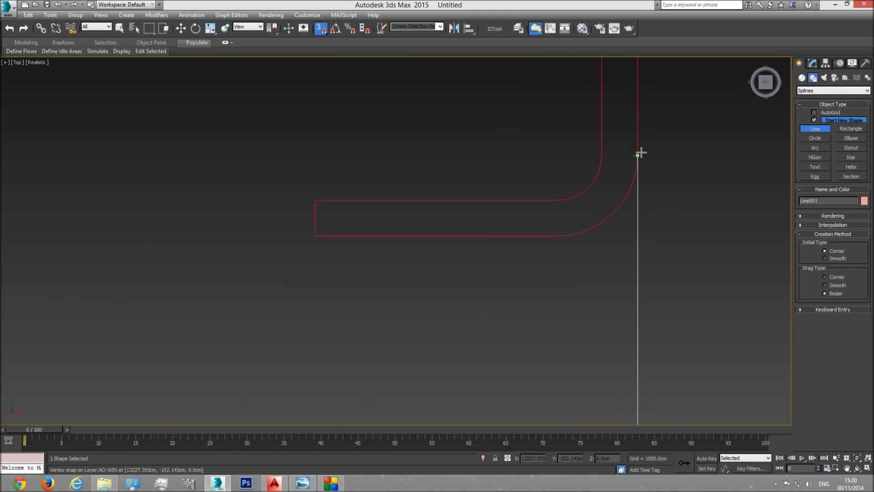
click(639, 155)
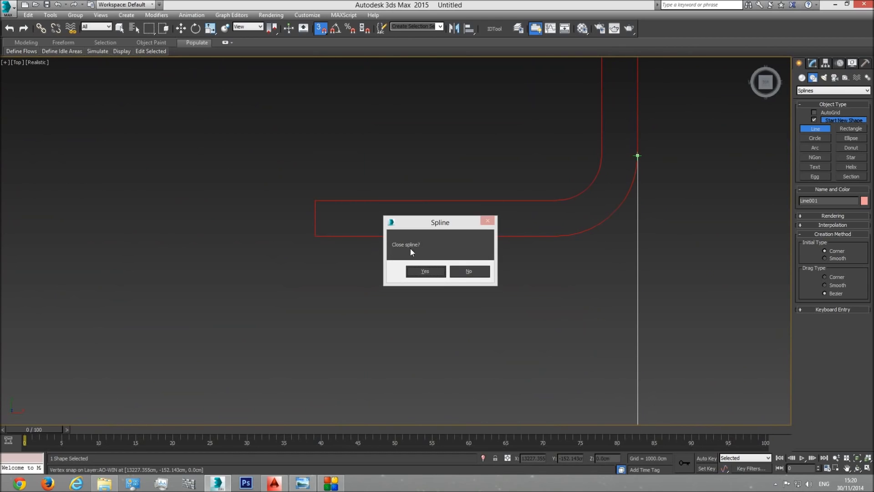
click(469, 271)
Step: Try again to place the right-wall vertex at the lower balcony opening, declining to close the spline
scroll(682, 264, down, 3)
scroll(683, 266, down, 5)
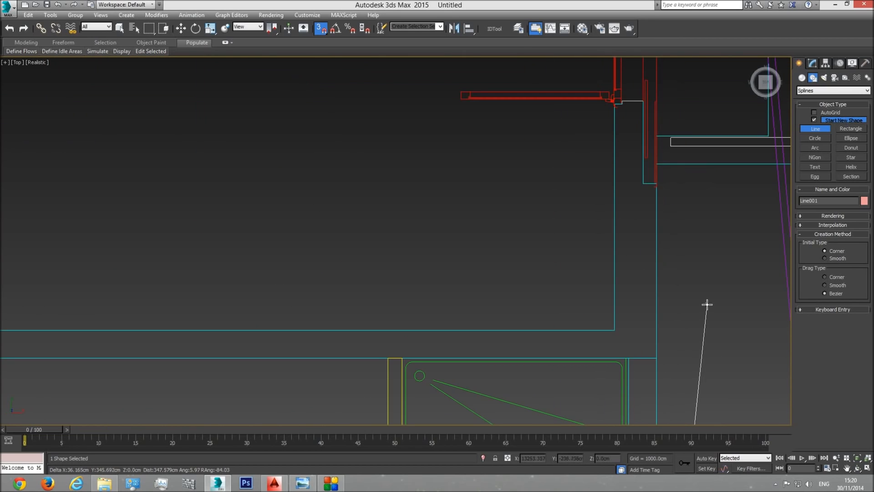
scroll(707, 304, down, 3)
middle_drag(706, 304, 658, 192)
middle_drag(658, 285, 627, 397)
scroll(601, 244, up, 10)
scroll(571, 232, up, 7)
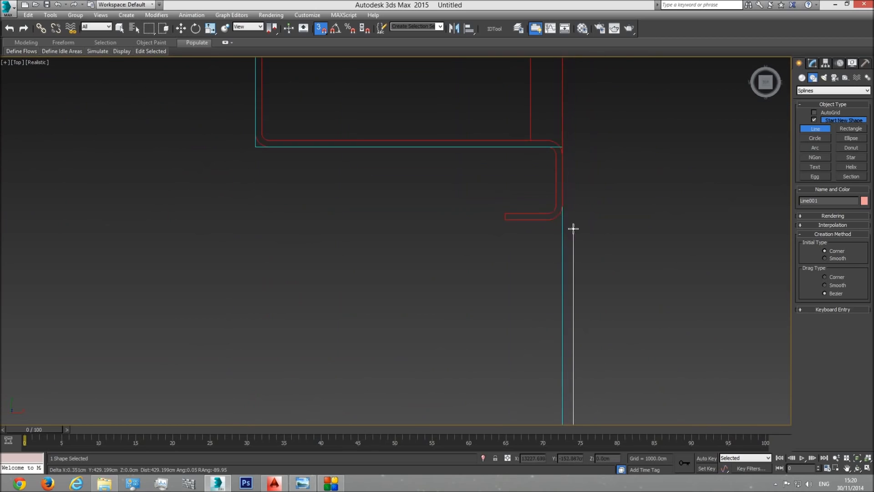
click(548, 169)
click(548, 165)
click(469, 270)
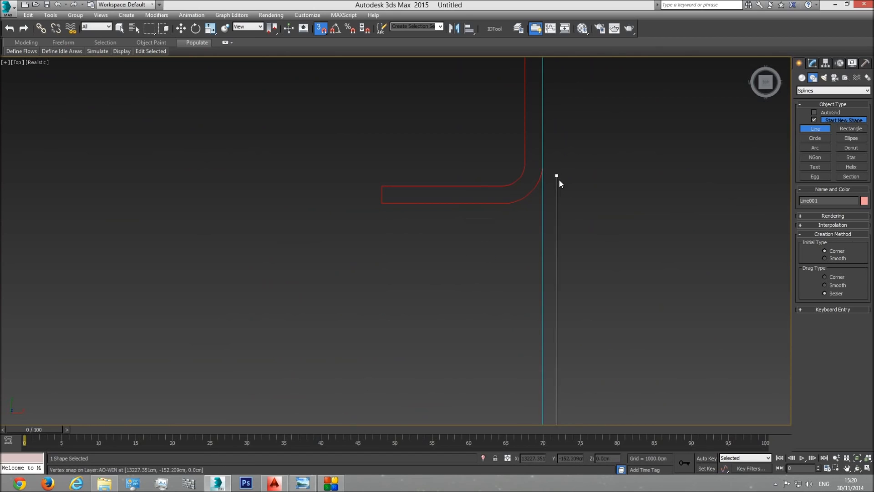
Step: Continue the line up the right wall with vertices at the lower balcony opening's lower and upper wall corners, keeping the spline open
scroll(575, 306, down, 2)
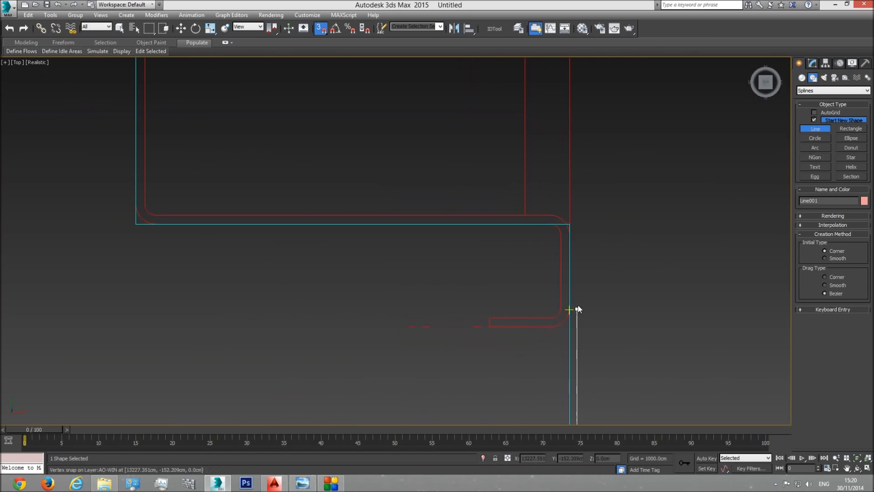
click(573, 224)
scroll(600, 173, down, 2)
middle_drag(574, 284, 595, 323)
scroll(596, 324, down, 2)
scroll(607, 317, down, 3)
middle_drag(595, 169, 625, 409)
scroll(625, 409, down, 3)
middle_drag(634, 223, 611, 244)
scroll(583, 289, up, 4)
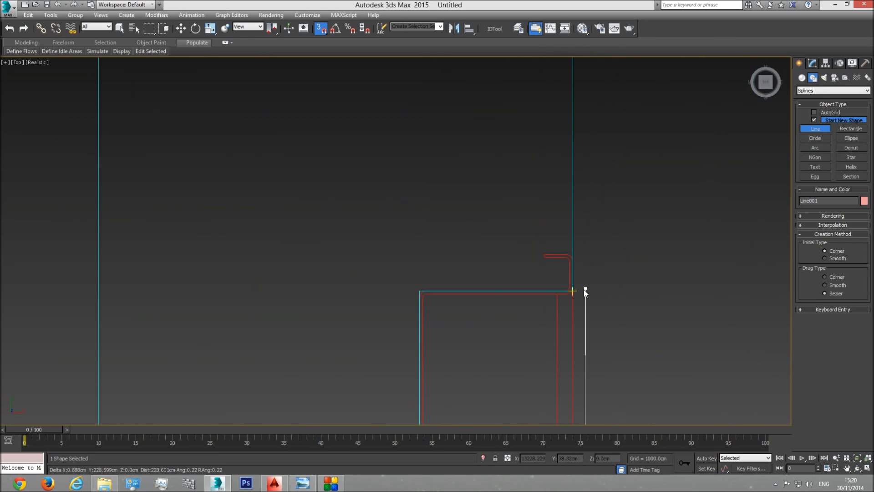
click(573, 290)
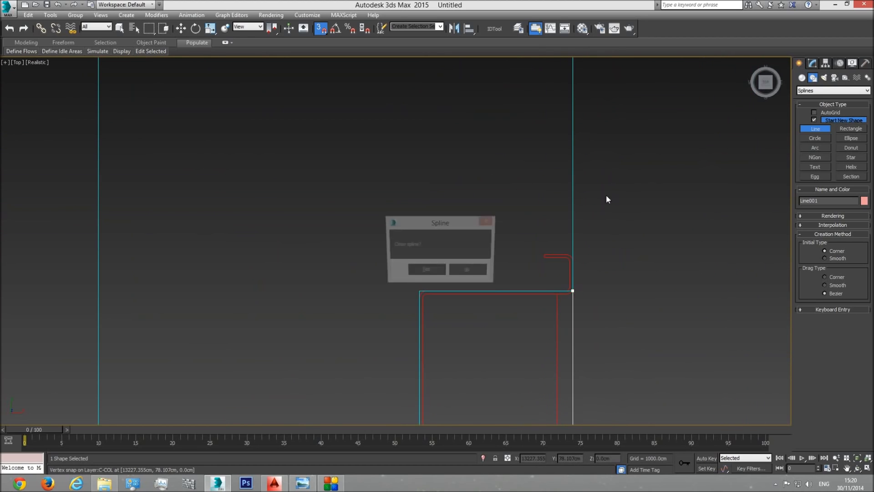
click(469, 269)
Step: Add line vertices at the lower and upper wall corners of the upper balcony opening, keeping the spline open
scroll(618, 297, down, 4)
middle_drag(627, 170, 622, 305)
scroll(622, 305, down, 1)
scroll(620, 219, up, 3)
click(588, 221)
scroll(611, 93, down, 3)
middle_drag(610, 81, 614, 277)
middle_drag(610, 107, 606, 370)
scroll(606, 370, down, 3)
middle_drag(649, 154, 626, 340)
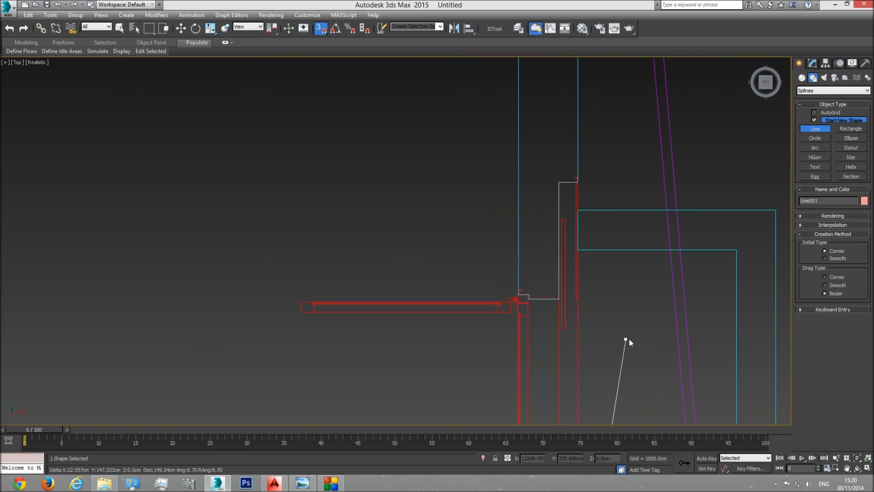
scroll(597, 181, up, 5)
scroll(585, 199, up, 4)
click(469, 198)
click(470, 273)
Step: Continue the line to the plan's upper-right outer corner and trace the small wall step beside it
middle_drag(503, 110, 525, 316)
scroll(526, 310, down, 8)
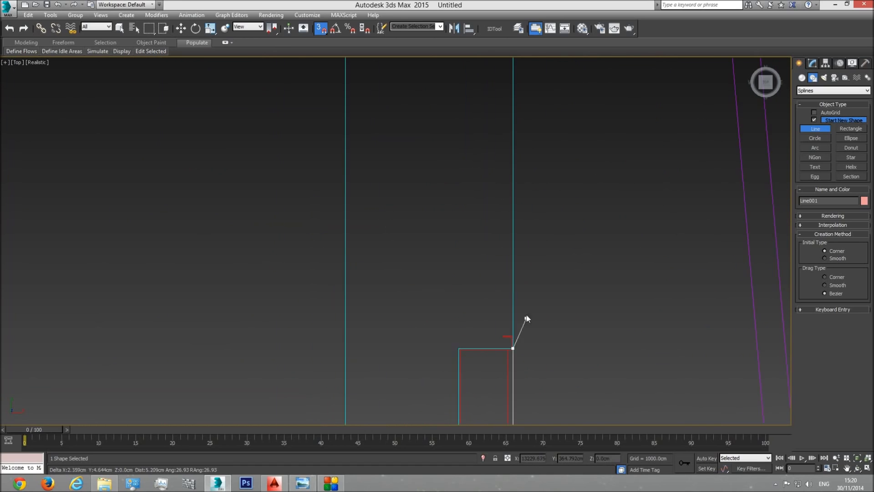
middle_drag(544, 120, 553, 231)
scroll(553, 231, down, 5)
middle_drag(554, 178, 556, 307)
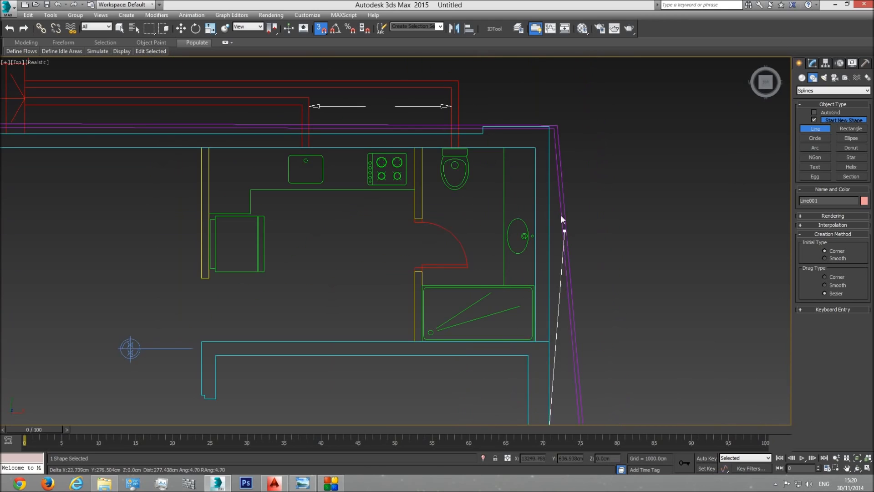
click(552, 129)
scroll(487, 132, up, 3)
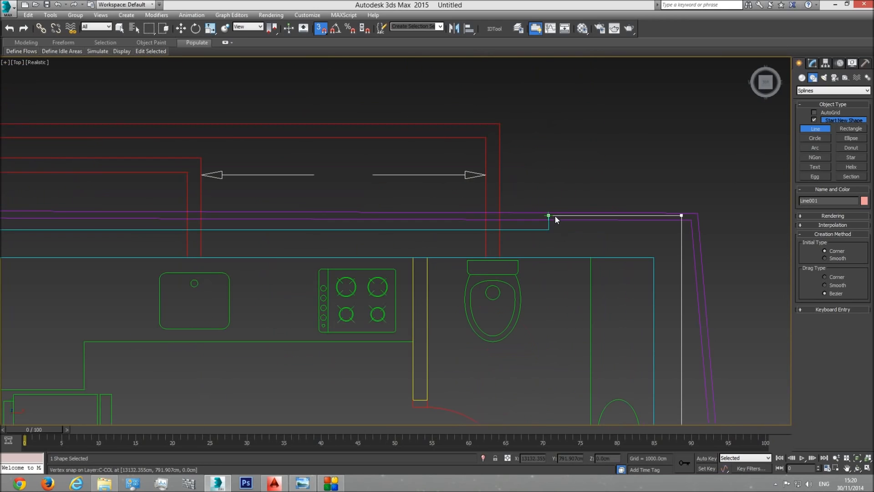
click(549, 214)
click(549, 230)
Step: Run the line along the upper wall with vertices at both edges of the window right of the door and the door's near edge
scroll(190, 252, down, 3)
middle_drag(189, 253, 580, 255)
middle_drag(302, 263, 559, 248)
scroll(408, 234, up, 3)
click(415, 226)
click(191, 225)
click(162, 229)
Step: Add line vertices at the upper door's far edge and at both edges of the remaining window in the upper wall
middle_drag(162, 229, 389, 242)
click(34, 225)
click(156, 239)
middle_drag(36, 262, 337, 258)
click(234, 237)
Step: Finish the outline at its starting vertex in the upper-left corner and close the spline
middle_drag(235, 237, 513, 261)
scroll(441, 255, down, 2)
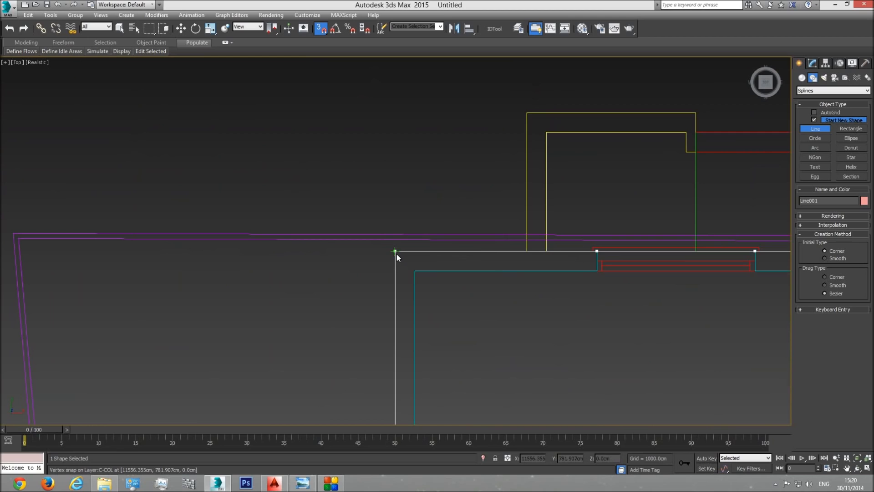
click(395, 251)
click(425, 271)
Step: Review the complete outline over the floor plan in the top and perspective views
scroll(443, 286, down, 5)
scroll(462, 296, down, 2)
middle_drag(514, 363, 494, 281)
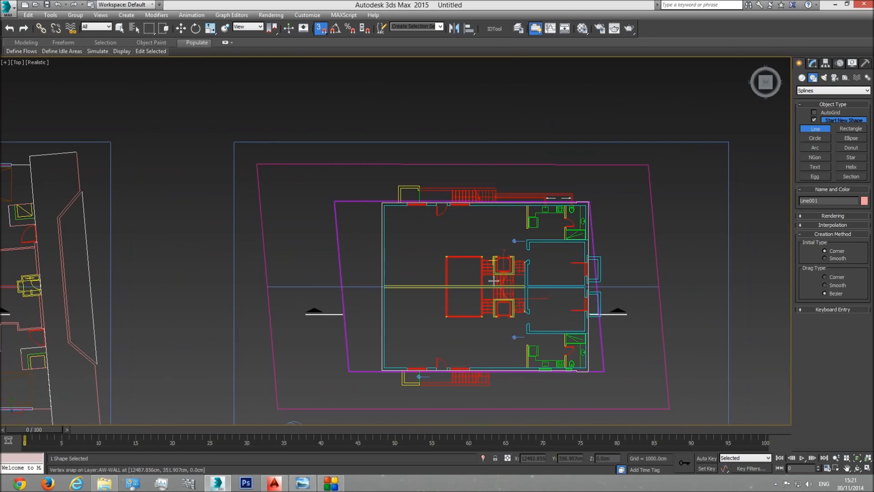
middle_drag(581, 328, 550, 329)
key(p)
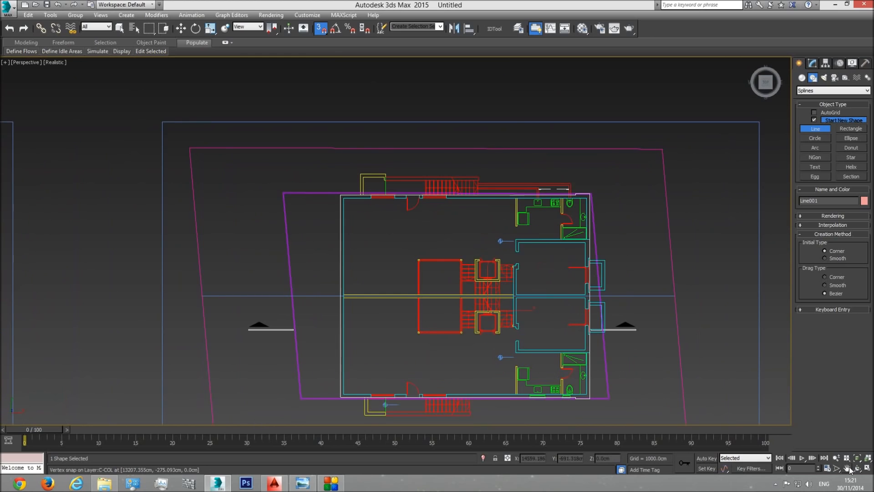
scroll(592, 315, up, 5)
key(t)
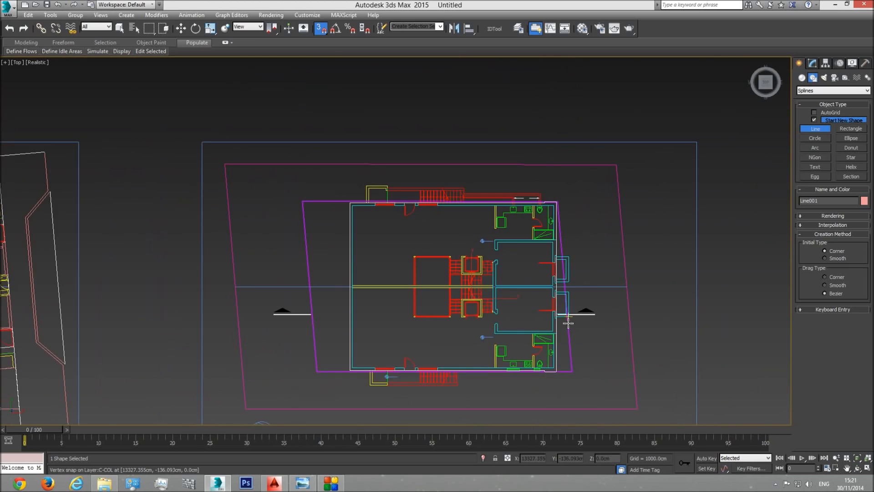
Step: Open the outline for editing at Vertex level, with the balcony openings on the right wall in close view
scroll(568, 318, up, 5)
middle_drag(523, 254, 525, 293)
scroll(524, 293, up, 3)
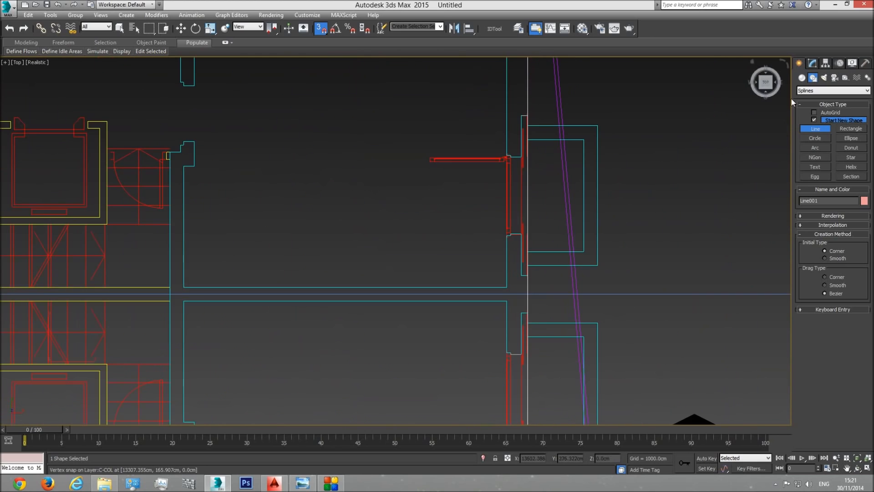
click(812, 63)
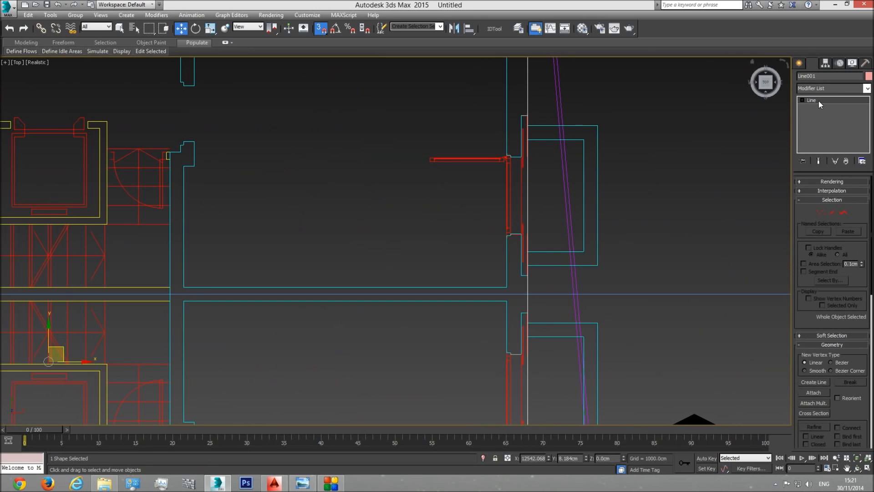
click(825, 213)
Step: Check the vertices along the right wall and move the misplaced one vertically onto the upper balcony opening's lower wall corner
middle_drag(578, 243, 572, 258)
scroll(533, 141, up, 4)
middle_drag(512, 118, 495, 179)
scroll(495, 179, up, 5)
scroll(499, 164, down, 5)
scroll(536, 287, down, 3)
middle_drag(539, 310, 526, 108)
middle_drag(540, 395, 508, 87)
middle_drag(508, 332, 500, 71)
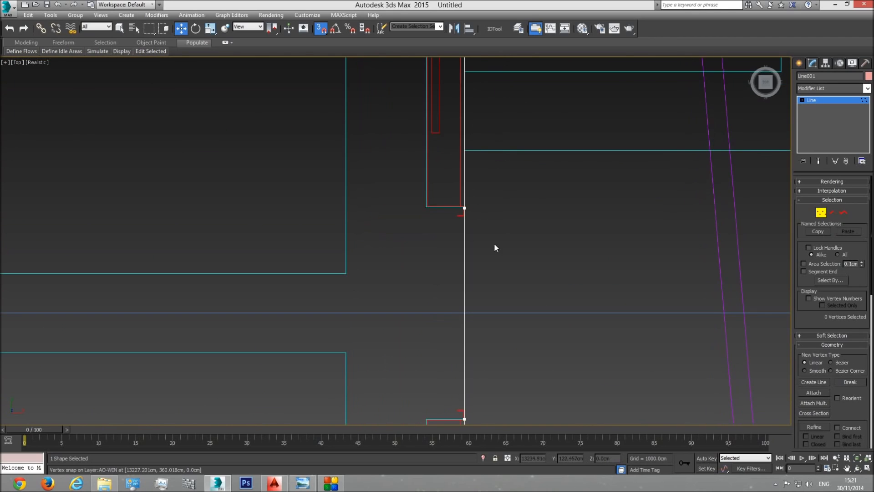
scroll(463, 209, up, 5)
scroll(497, 231, up, 4)
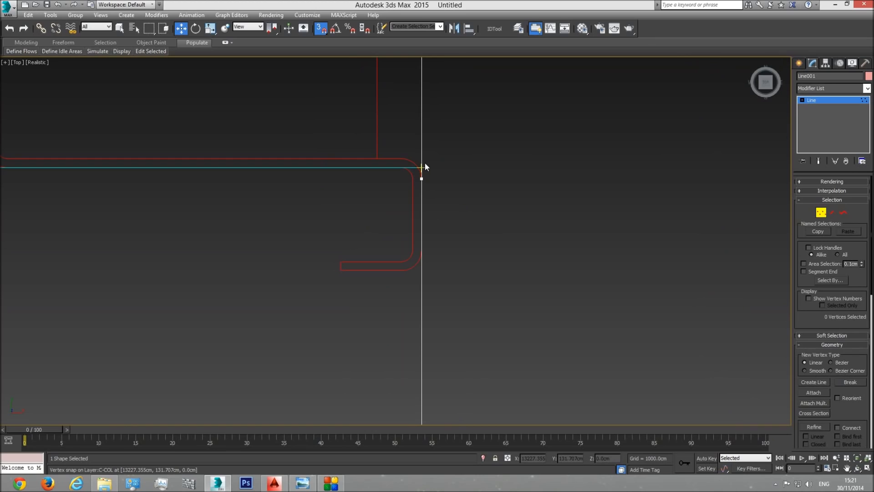
drag(395, 211, 395, 212)
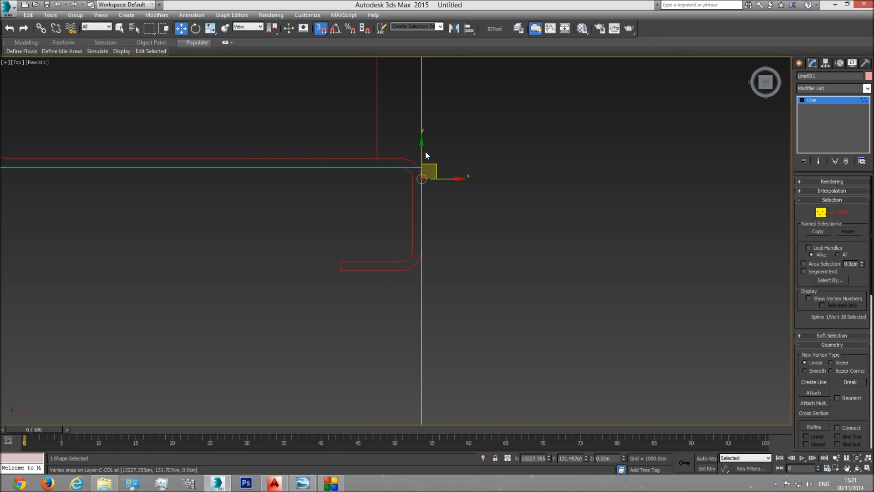
mouse_move(422, 155)
mouse_down()
mouse_move(439, 164)
mouse_move(422, 166)
mouse_up()
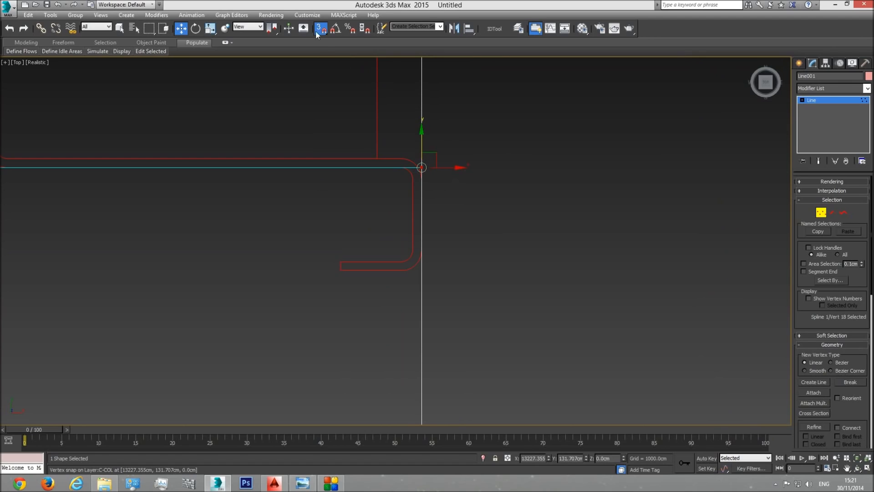
Step: Leave vertex editing, turn off snapping and switch to the perspective view
click(823, 213)
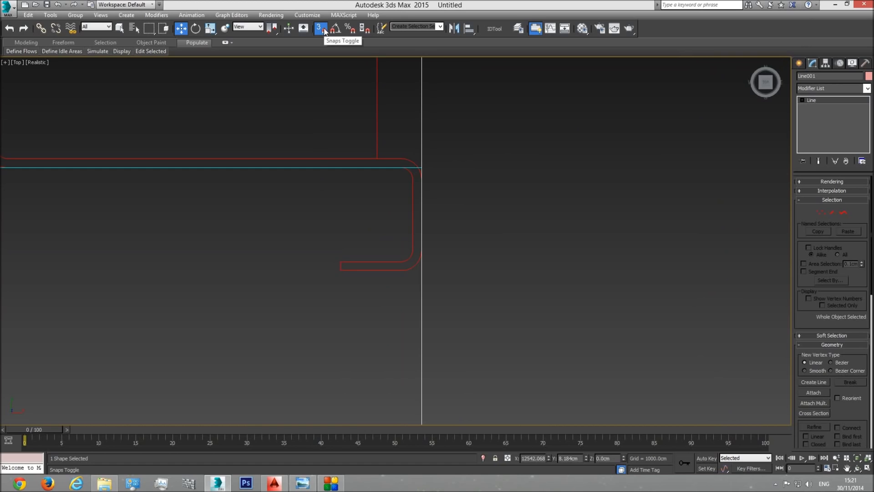
key(p)
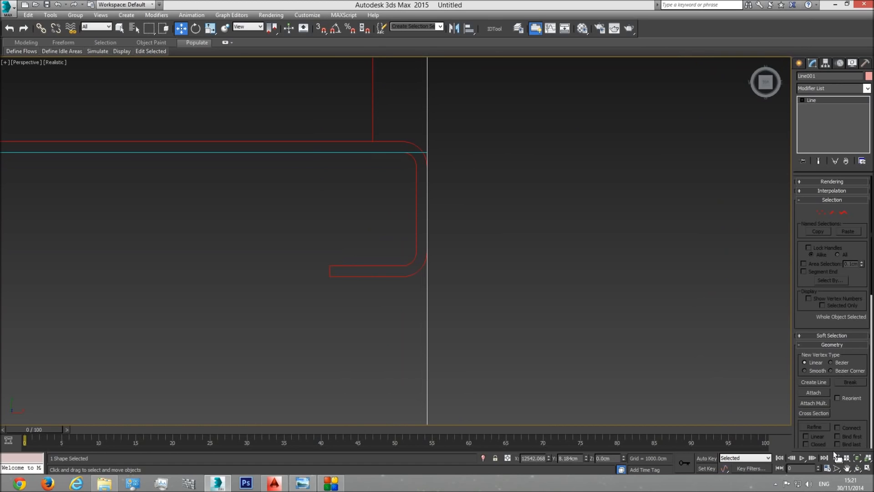
Step: Show the whole floor plan as a tilted wireframe perspective and convert the outer-wall outline to an Editable Poly
click(858, 468)
click(857, 457)
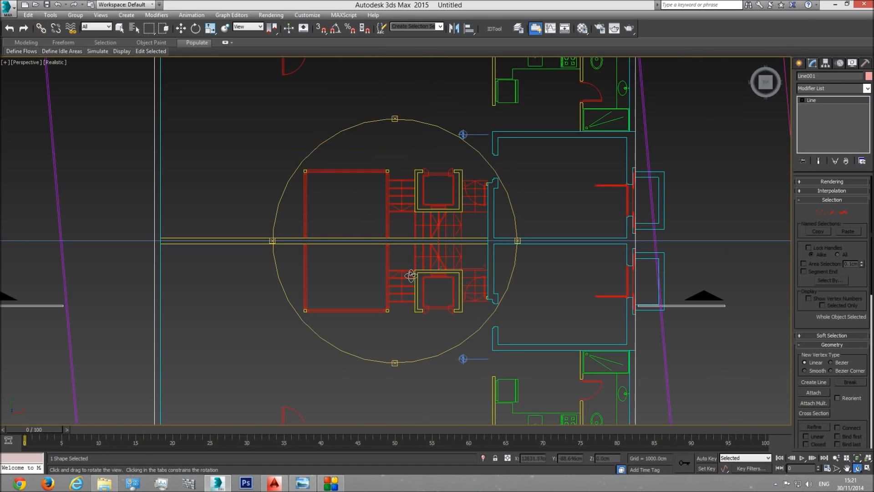
drag(407, 296, 427, 240)
key(F3)
middle_drag(394, 269, 416, 255)
scroll(416, 255, down, 3)
drag(400, 273, 413, 272)
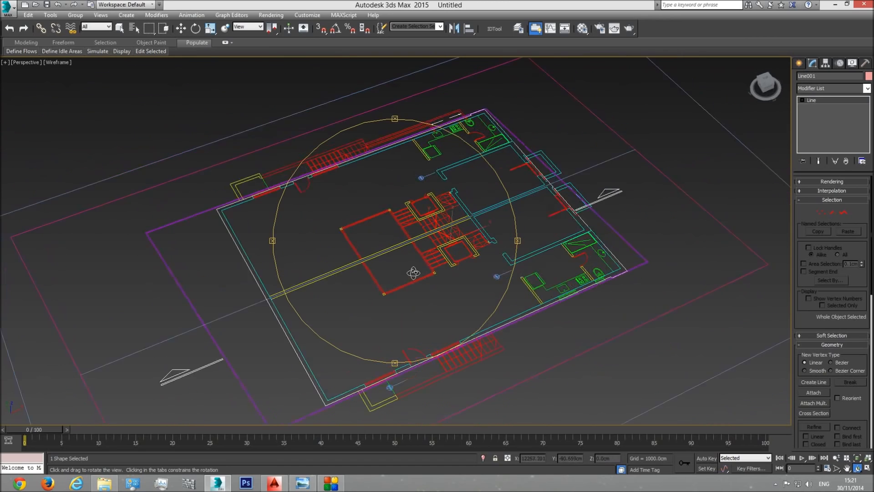
right_click(465, 287)
right_click(468, 285)
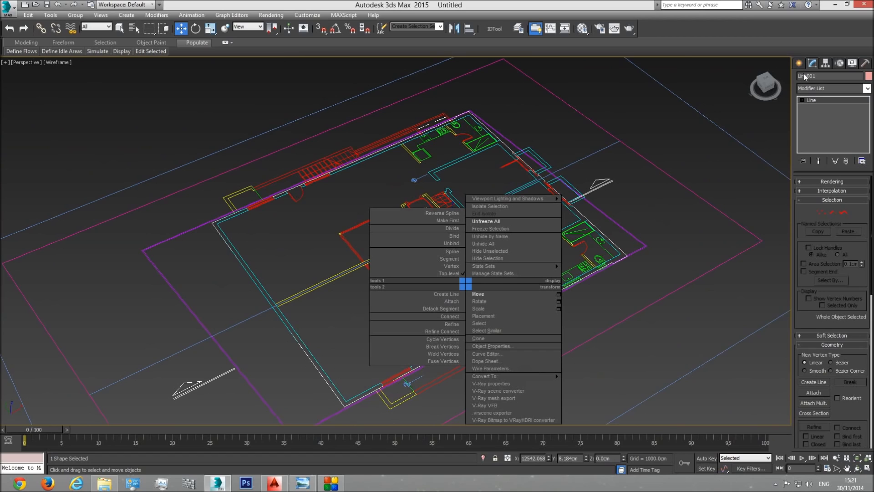
mouse_move(534, 376)
click(608, 390)
scroll(486, 310, up, 2)
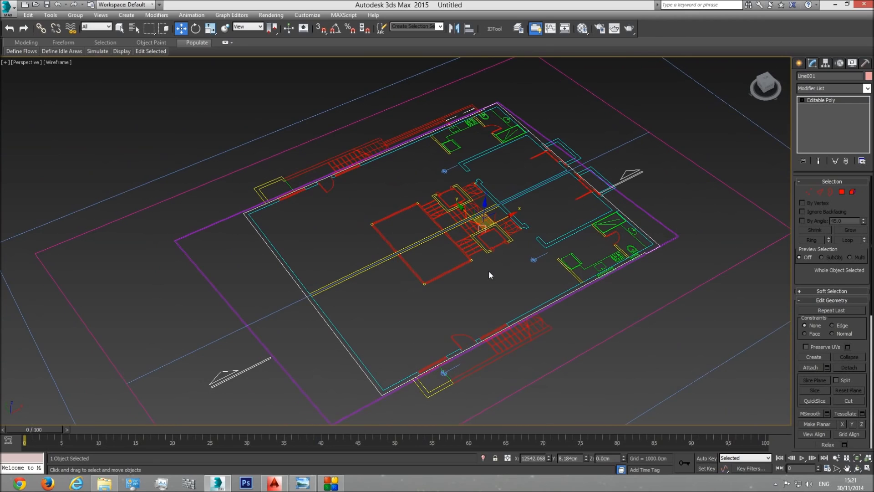
Step: Switch the perspective view to realistic shading and inspect the filled polygon and its corners over the plan
key(F3)
key(F3)
key(F3)
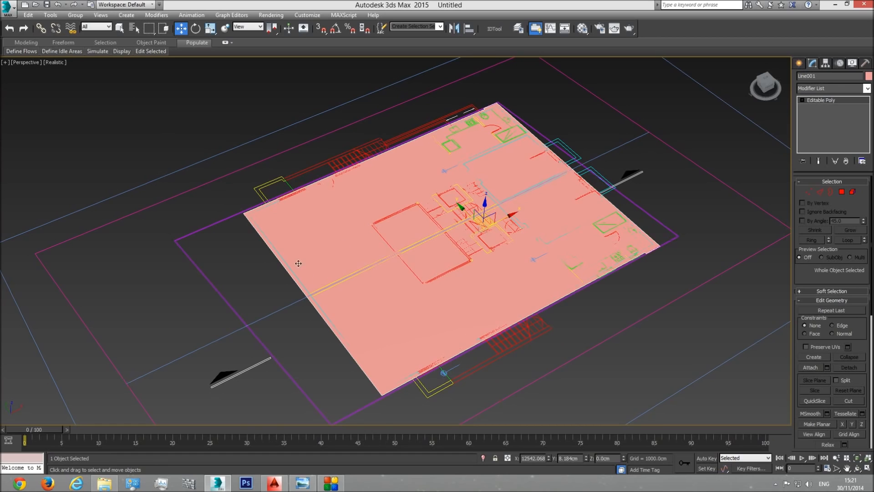
scroll(308, 277, up, 5)
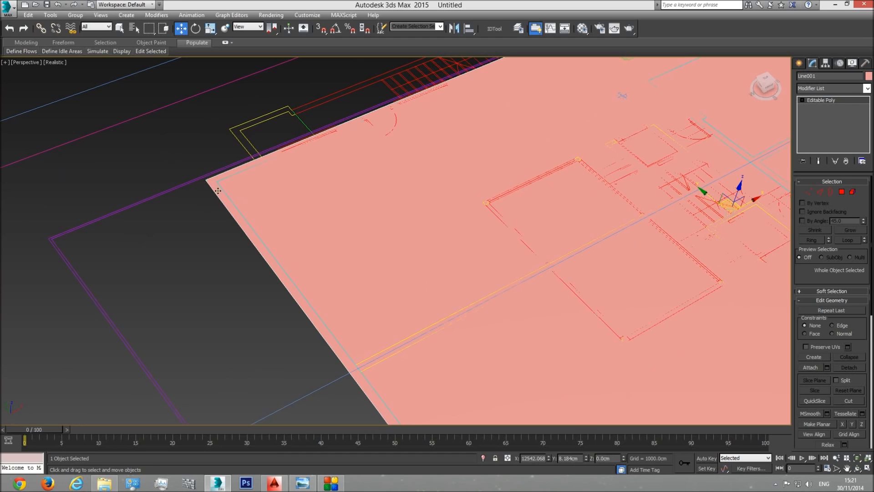
scroll(364, 236, down, 5)
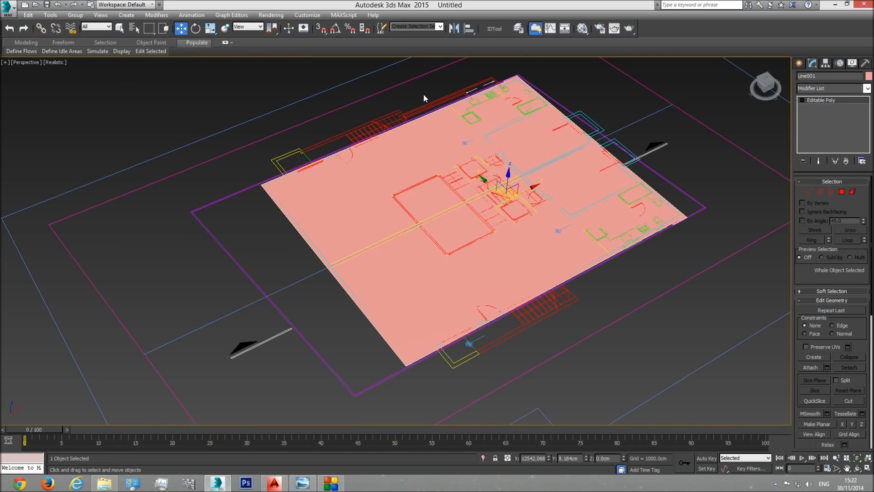
scroll(413, 273, up, 4)
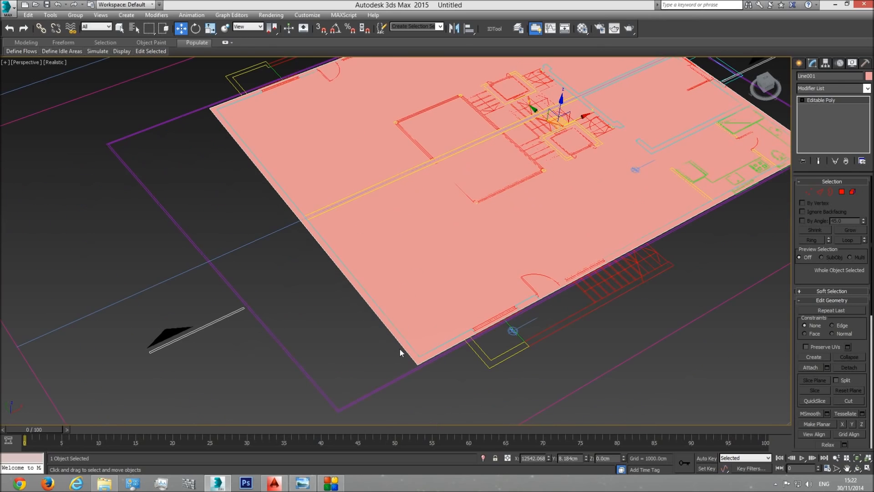
middle_drag(479, 197, 464, 217)
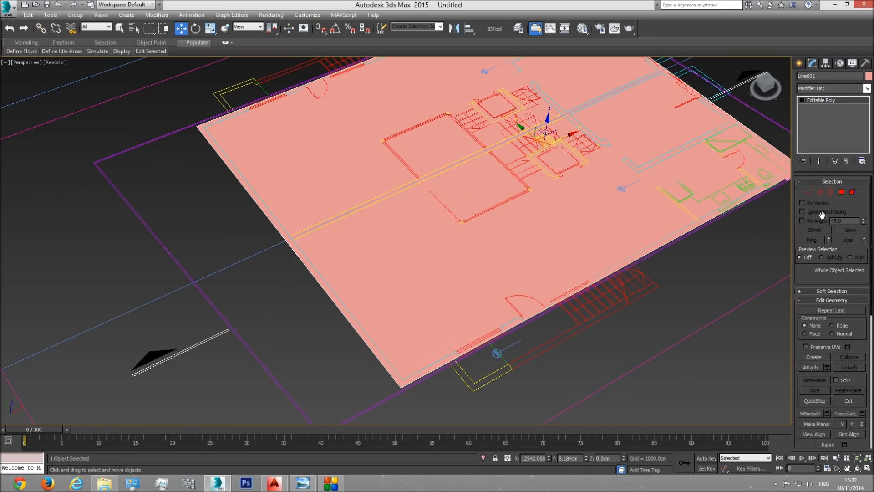
Step: Select the polygon's outer border and extend it straight up about 428 cm to raise the exterior walls
click(830, 192)
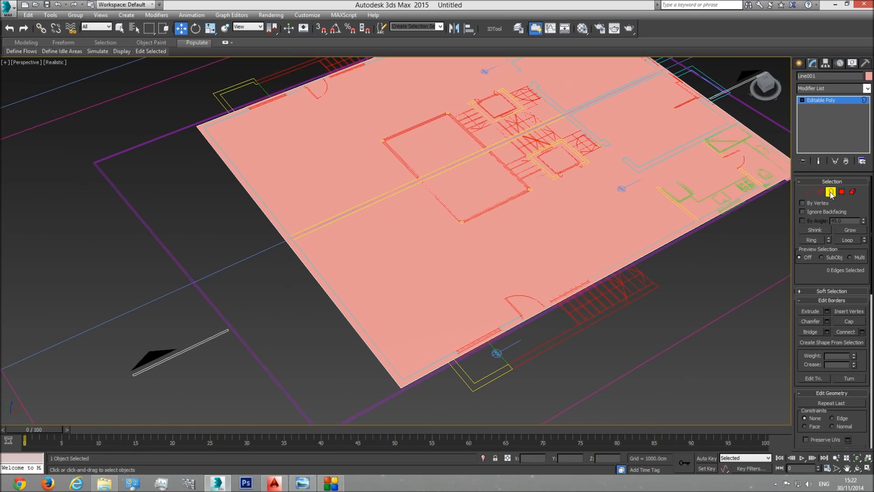
click(372, 354)
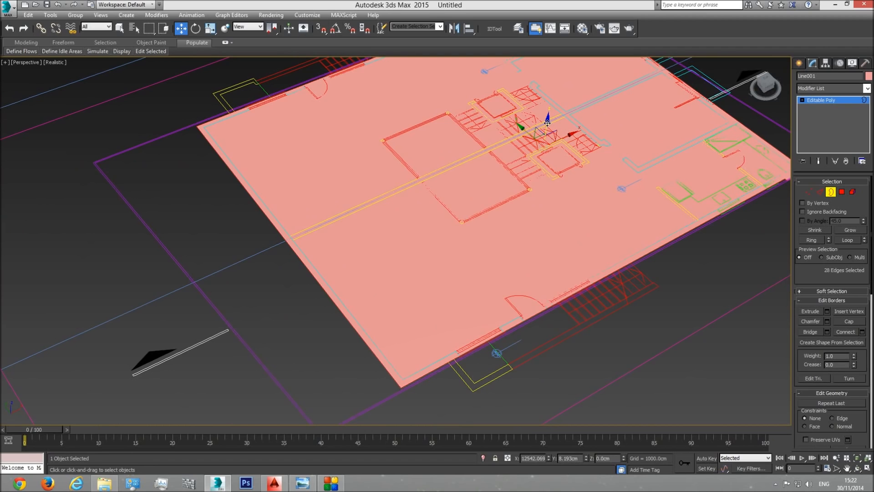
shift+drag(548, 122, 550, 32)
scroll(469, 227, down, 5)
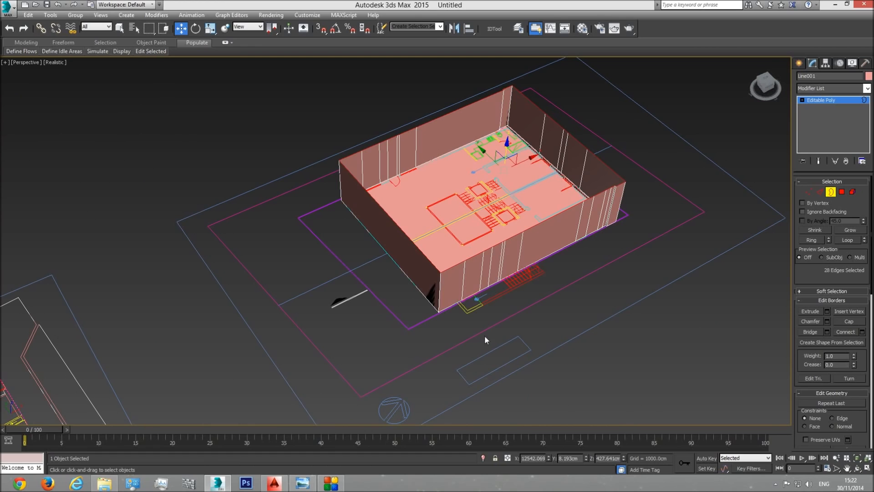
Step: Change the perspective view's display style from Realistic to Shaded and view the raised walls from the corner
alt+middle_drag(485, 336, 435, 275)
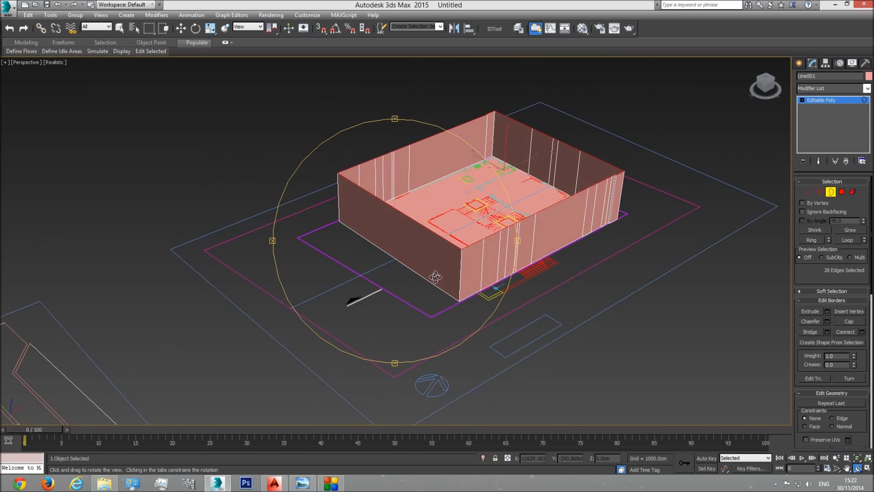
click(54, 61)
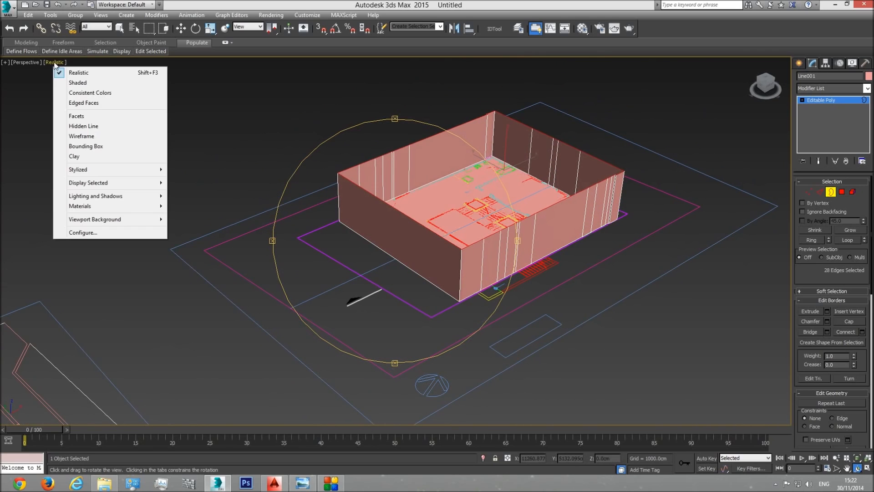
click(77, 83)
mouse_move(273, 206)
alt+middle_down()
mouse_move(400, 242)
mouse_move(371, 254)
alt+middle_up()
scroll(394, 269, up, 3)
drag(394, 269, 411, 271)
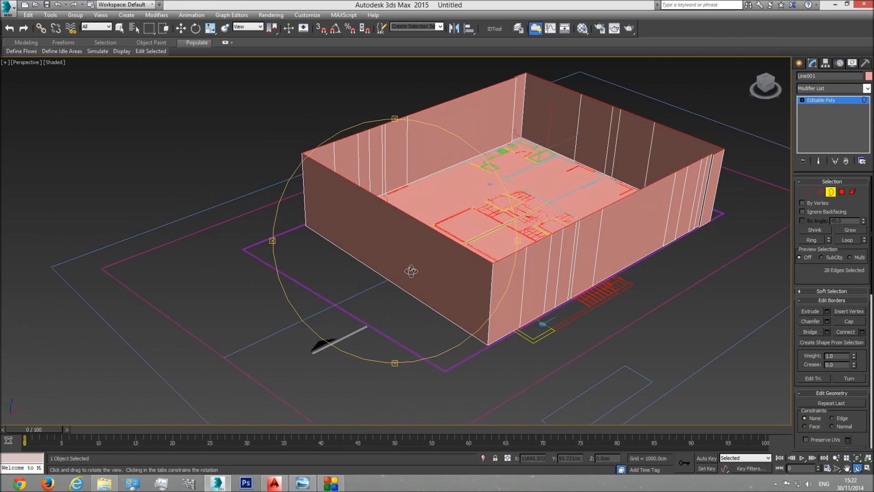
middle_drag(412, 271, 354, 277)
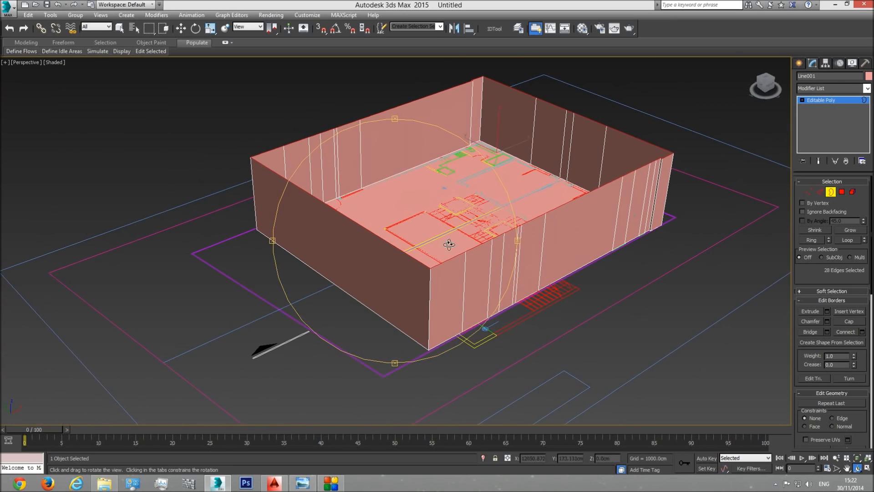
Step: Delete the floor polygon at Polygon level so that only the walls remain around the plan
click(842, 192)
key(w)
click(507, 185)
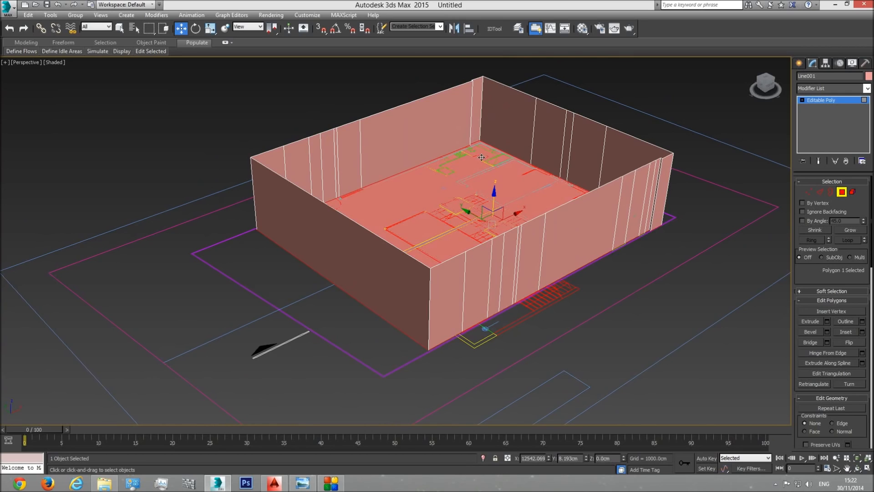
key(Delete)
Step: Select all the wall polygons, flip their normals to face outwards and leave Polygon level
scroll(590, 211, down, 3)
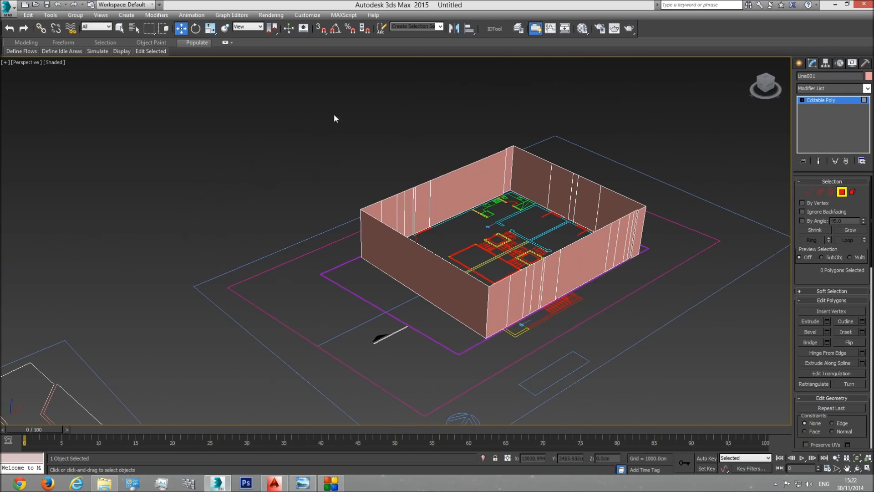
drag(682, 336, 697, 356)
scroll(528, 296, up, 5)
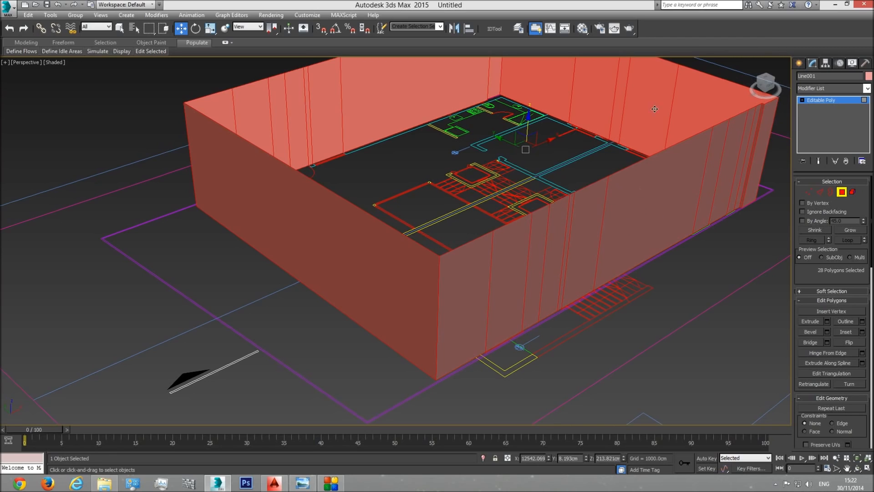
scroll(630, 101, down, 4)
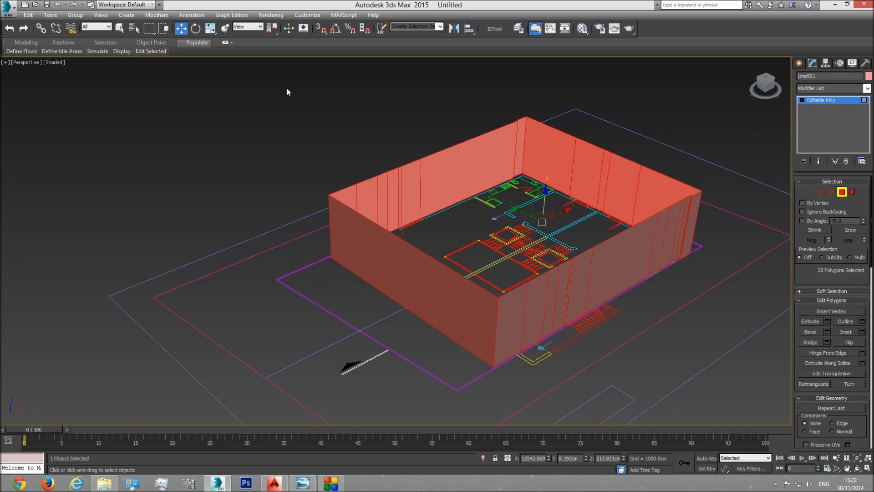
click(849, 343)
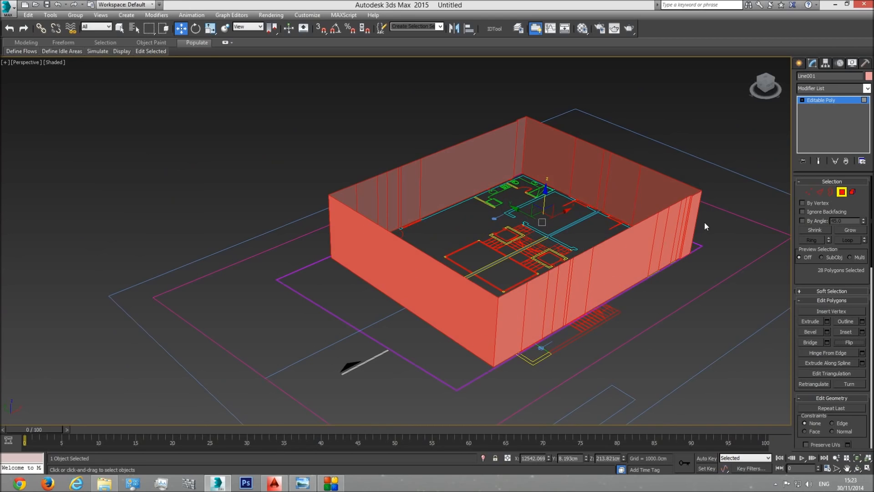
click(839, 100)
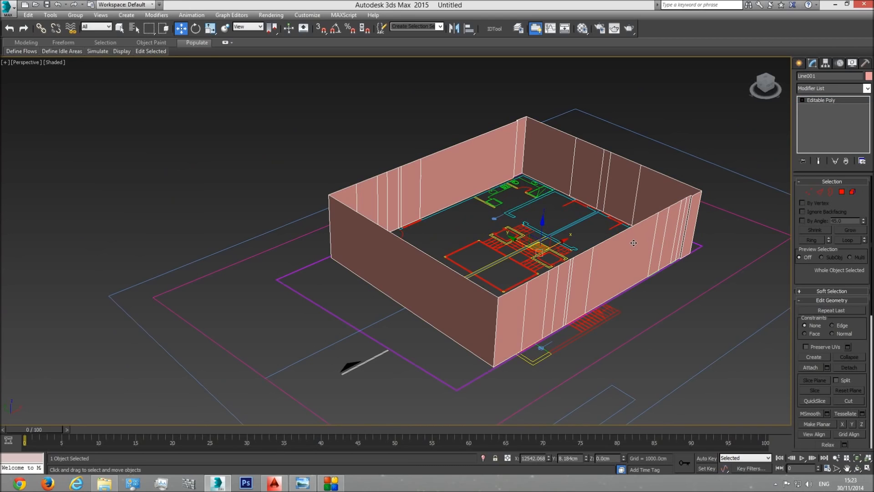
Step: Compare the wall divisions with the plan's openings in wireframe and shaded display
middle_drag(628, 258, 621, 244)
key(F3)
scroll(524, 332, up, 5)
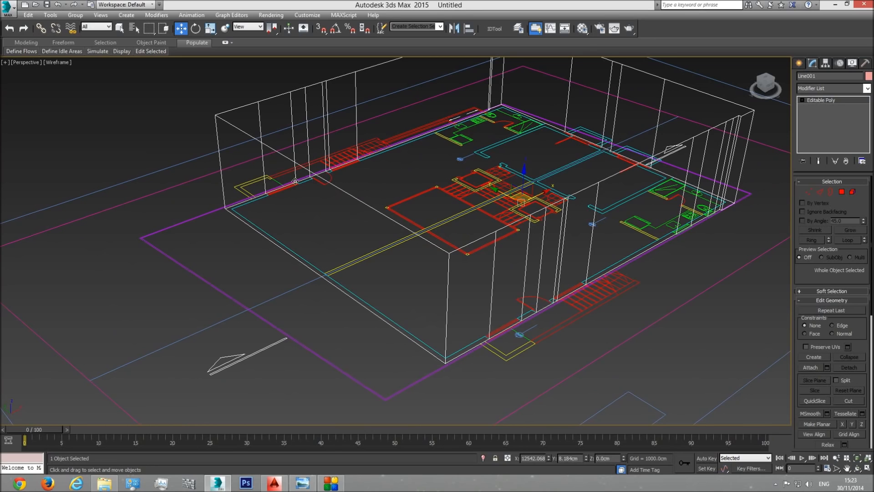
key(F3)
key(F3)
key(F3)
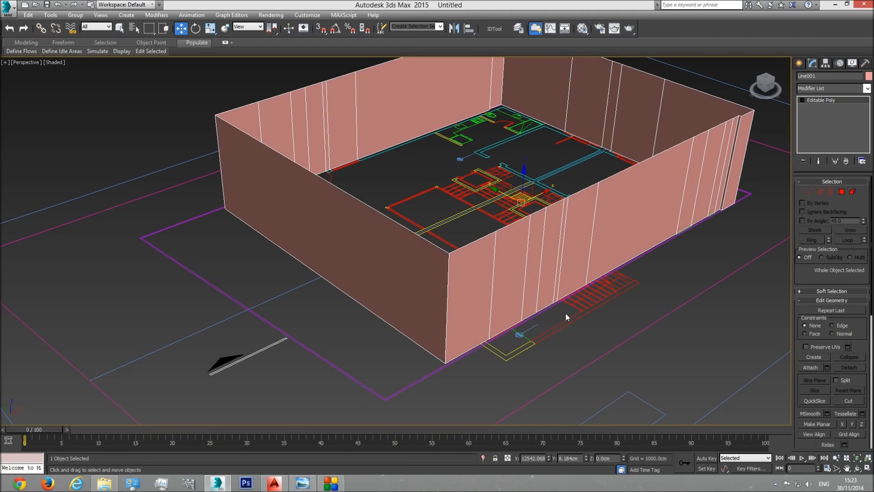
scroll(521, 238, down, 3)
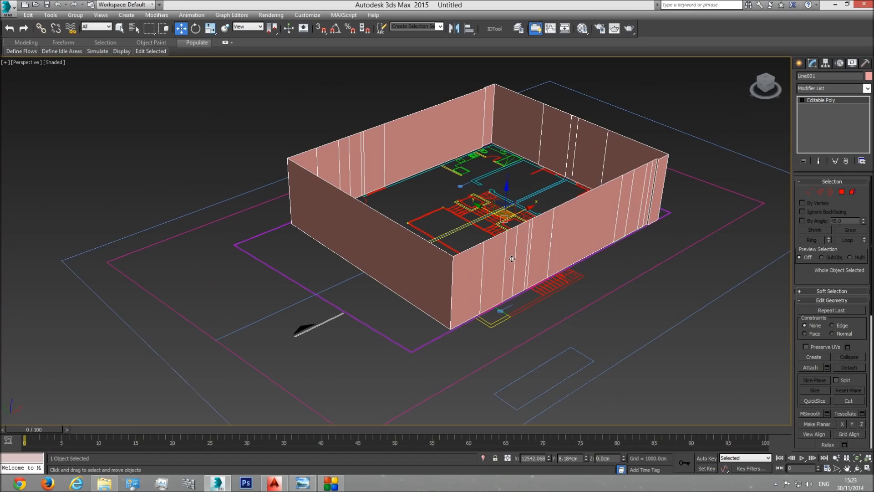
Step: Switch to the top view and locate the side elevation showing the basement windows, door and stairs
key(t)
scroll(546, 260, down, 15)
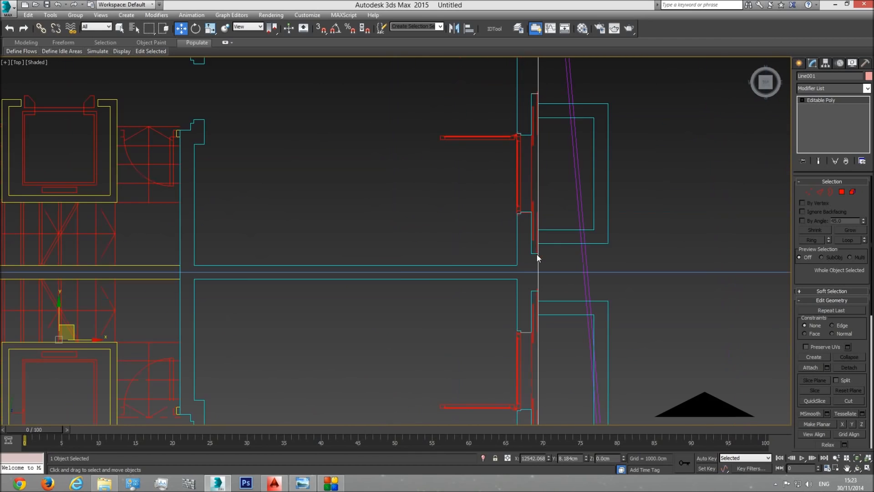
middle_drag(24, 277, 389, 266)
scroll(302, 264, up, 6)
scroll(444, 304, up, 4)
middle_drag(450, 167, 487, 216)
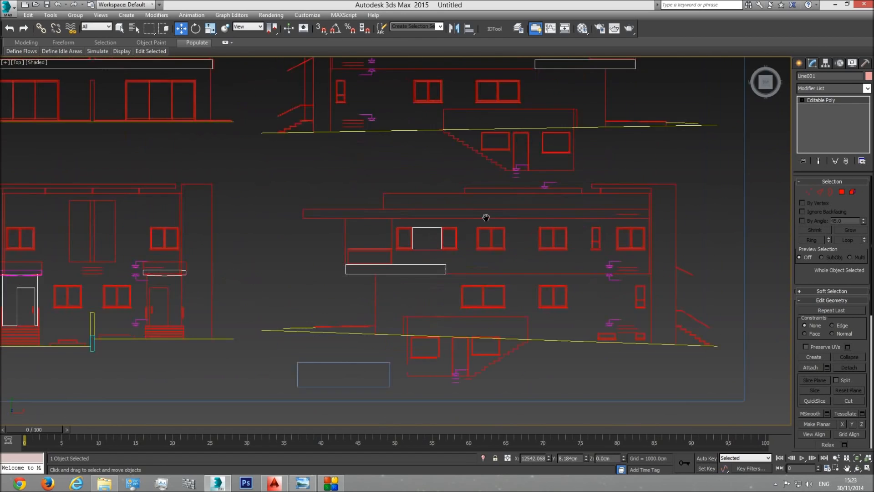
scroll(487, 218, down, 2)
scroll(435, 321, up, 3)
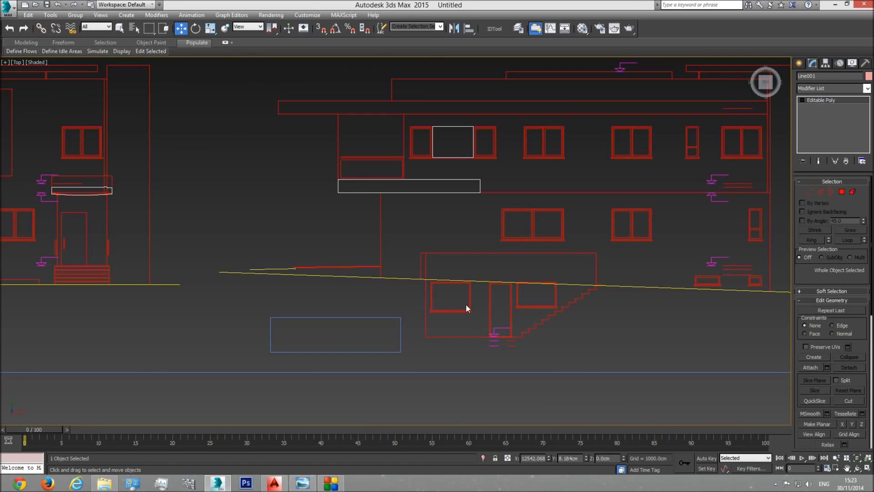
Step: Measure the left basement window's sill height from the floor line with a temporary box, and delete the box
click(799, 63)
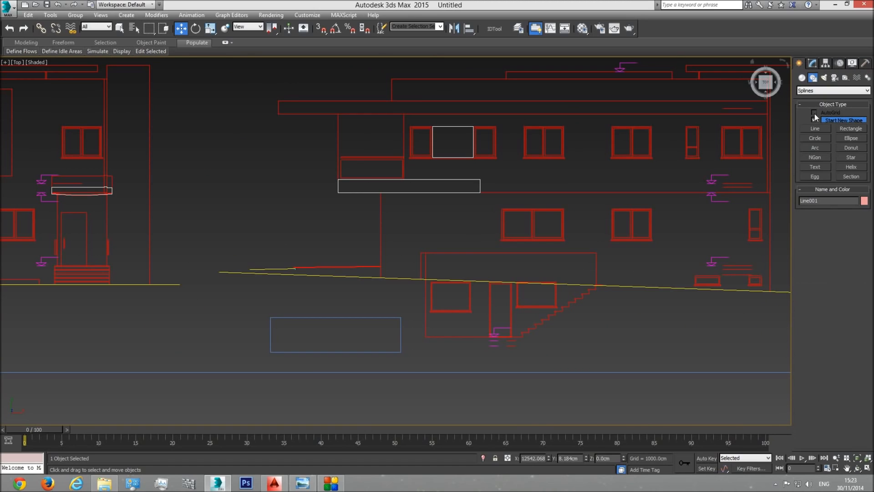
click(802, 79)
click(815, 121)
scroll(471, 337, up, 4)
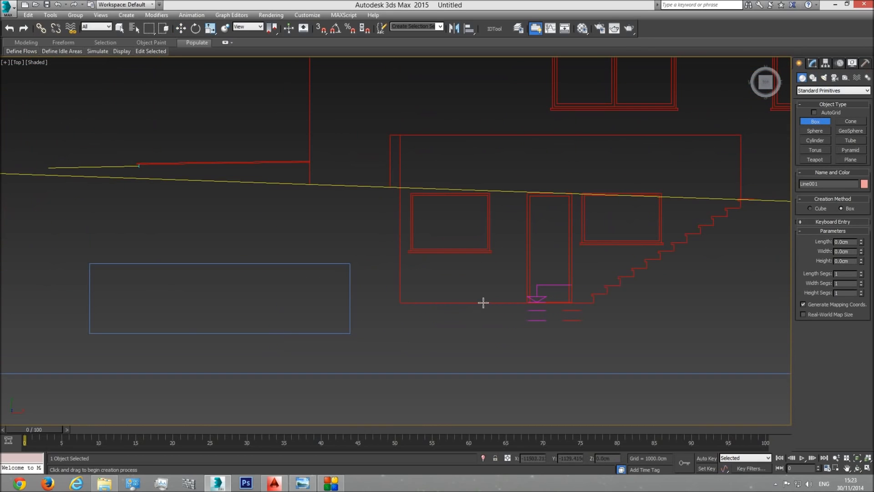
drag(474, 303, 492, 252)
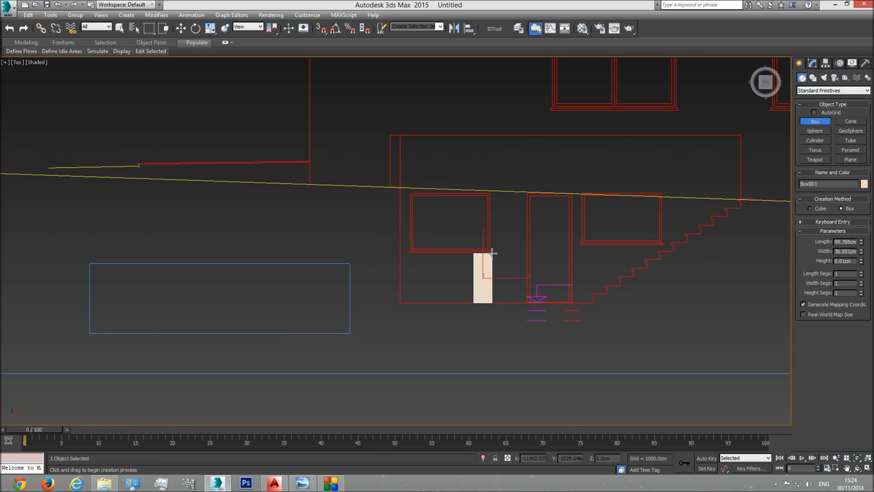
click(526, 164)
mouse_move(862, 243)
mouse_down()
mouse_move(849, 208)
mouse_move(860, 240)
mouse_up()
key(ctrl+z)
key(w)
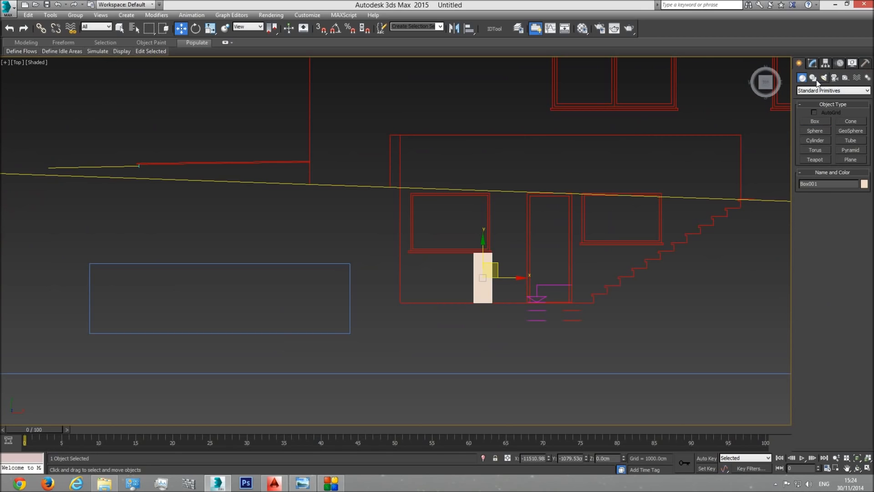
key(Delete)
Step: Measure the height from the basement floor line to the window's top with another temporary box, and delete it
click(815, 121)
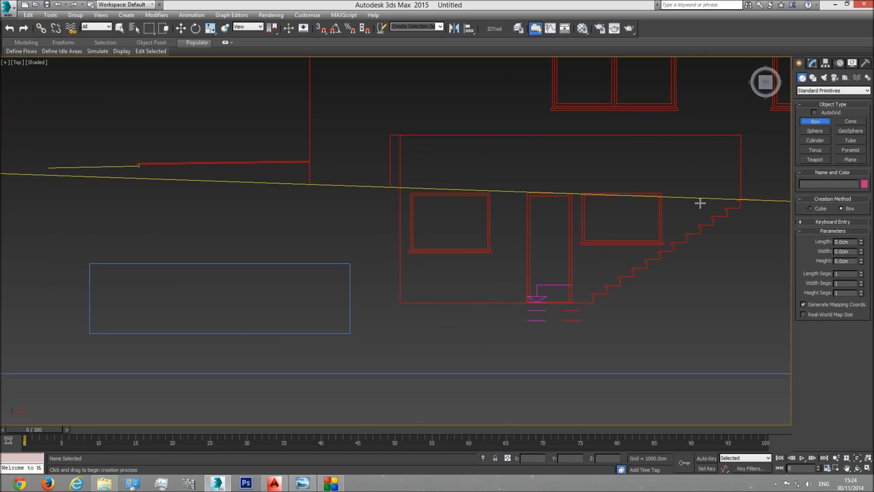
click(494, 290)
mouse_move(482, 302)
mouse_down()
mouse_move(494, 293)
mouse_move(497, 192)
mouse_up()
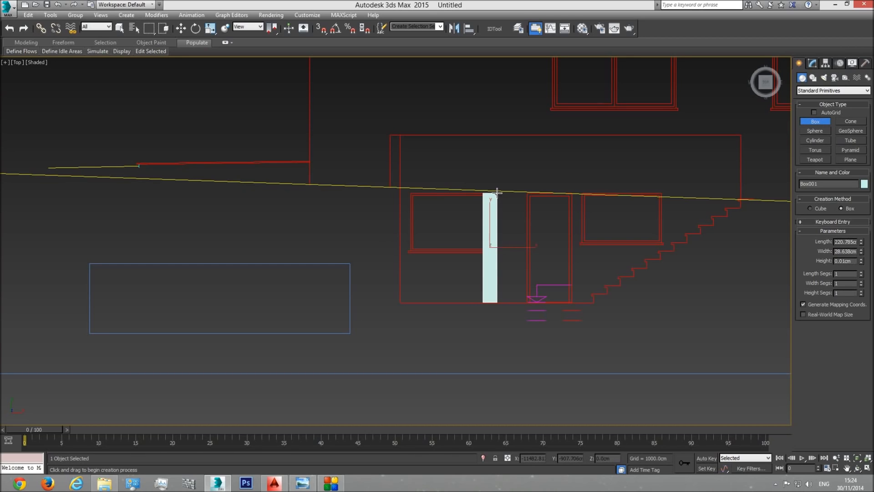
click(508, 123)
key(Delete)
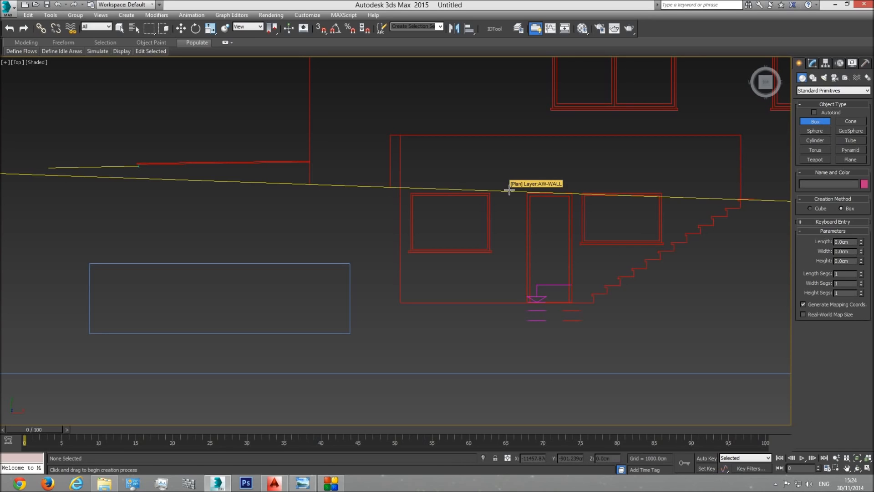
Step: Measure the right basement window's sill height from the floor line with a temporary box, and delete the box
drag(589, 299, 591, 297)
right_click(590, 298)
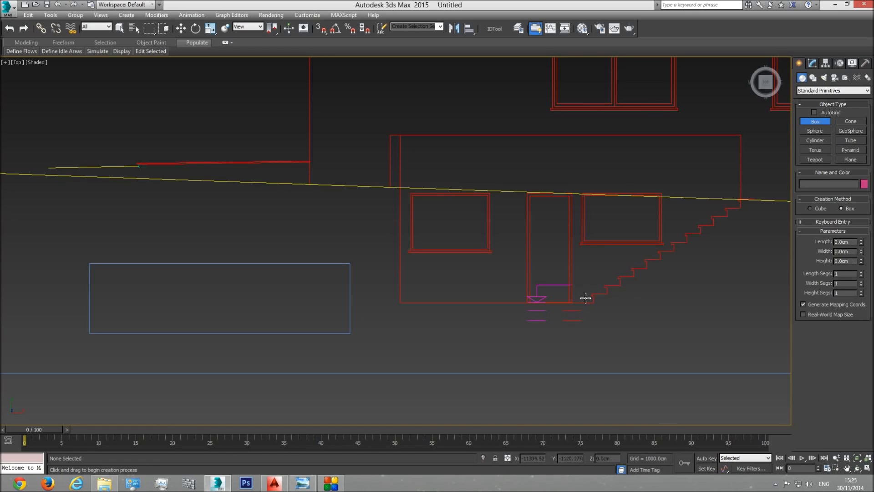
drag(586, 302, 576, 244)
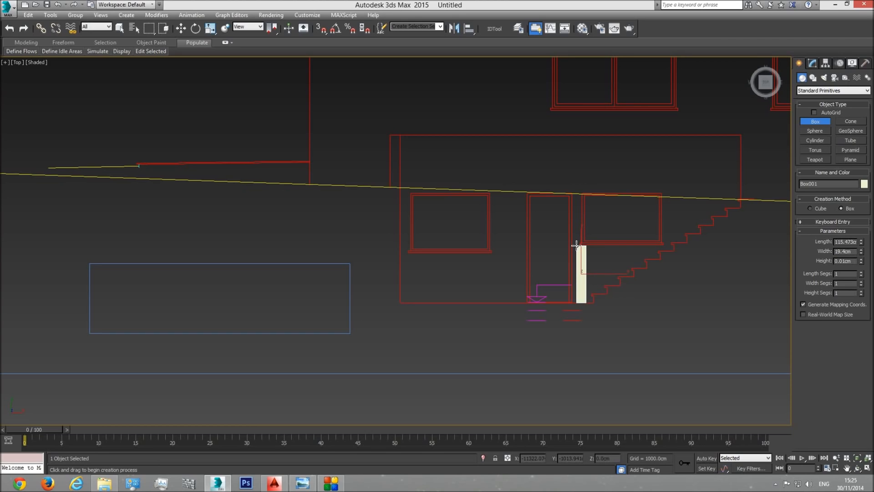
drag(576, 245, 578, 245)
right_click(638, 300)
Step: Switch to the perspective view and examine the extruded walls above the floor plan's openings in wireframe display
scroll(593, 313, down, 6)
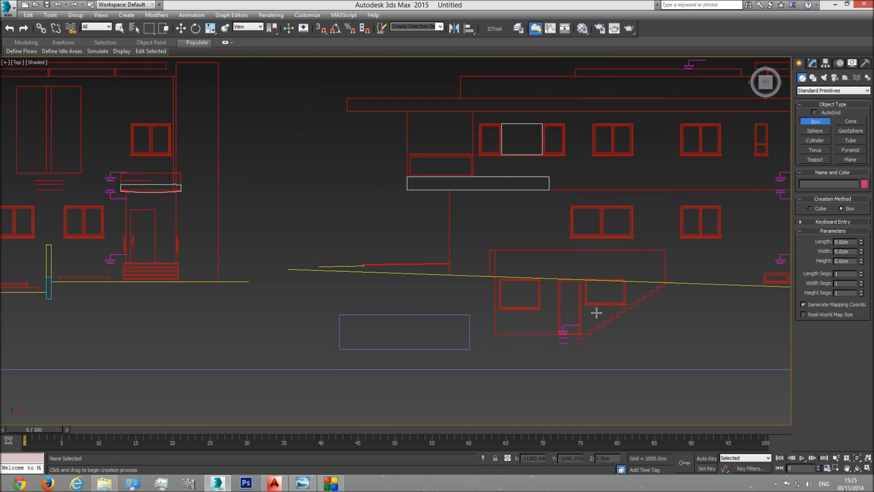
middle_drag(641, 339, 468, 339)
scroll(473, 340, down, 2)
key(p)
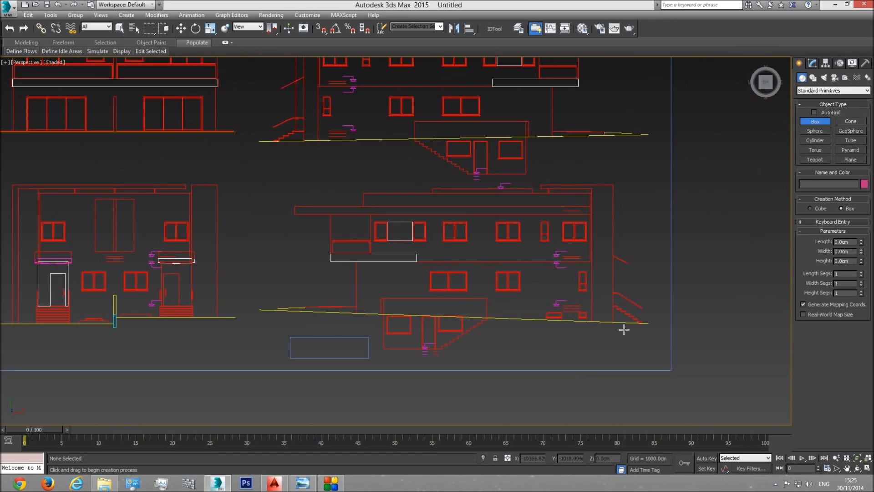
click(857, 458)
click(857, 468)
drag(634, 361, 480, 244)
scroll(481, 244, up, 2)
middle_drag(656, 223, 532, 247)
scroll(456, 251, up, 2)
middle_drag(464, 258, 374, 276)
scroll(420, 267, up, 2)
key(F3)
scroll(420, 267, up, 4)
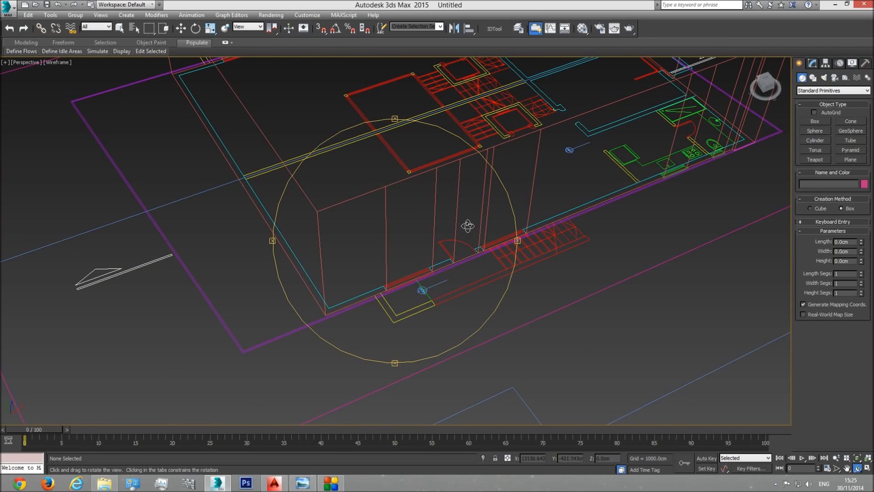
Step: Review the basement windows in the elevation drawings again, and return to the walls in shaded display
scroll(421, 279, down, 8)
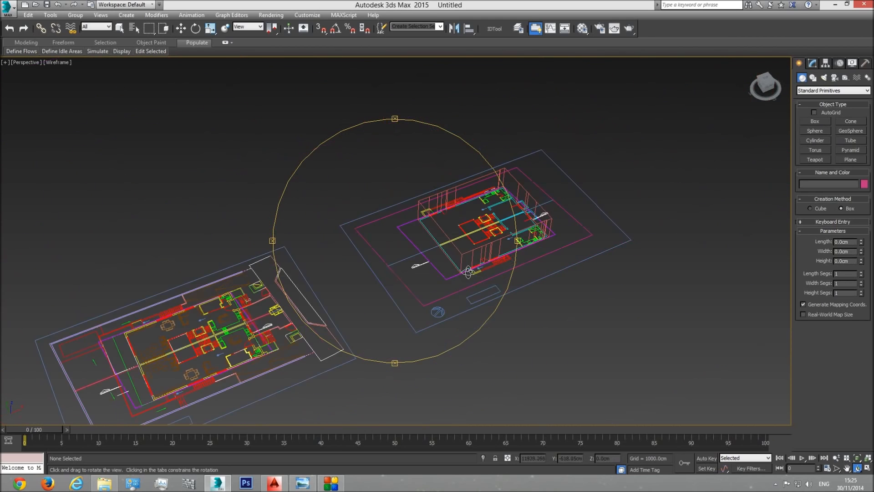
middle_drag(473, 258, 8, 285)
scroll(364, 320, up, 4)
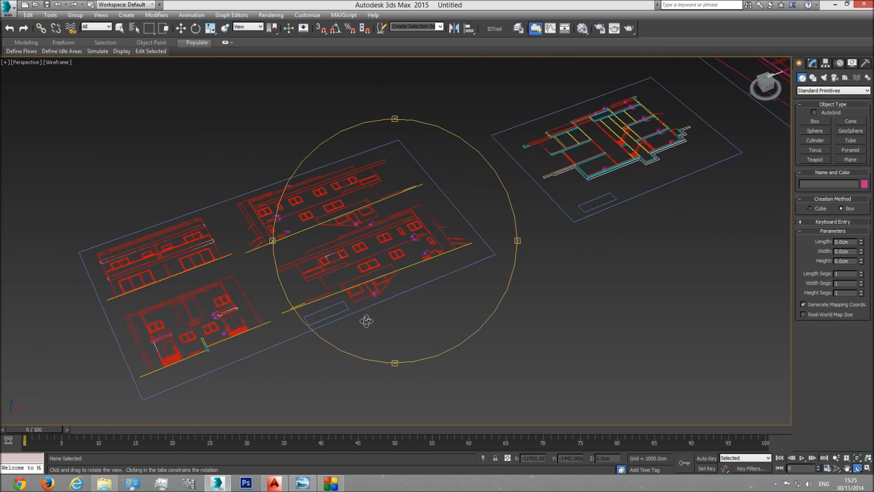
scroll(368, 298, up, 4)
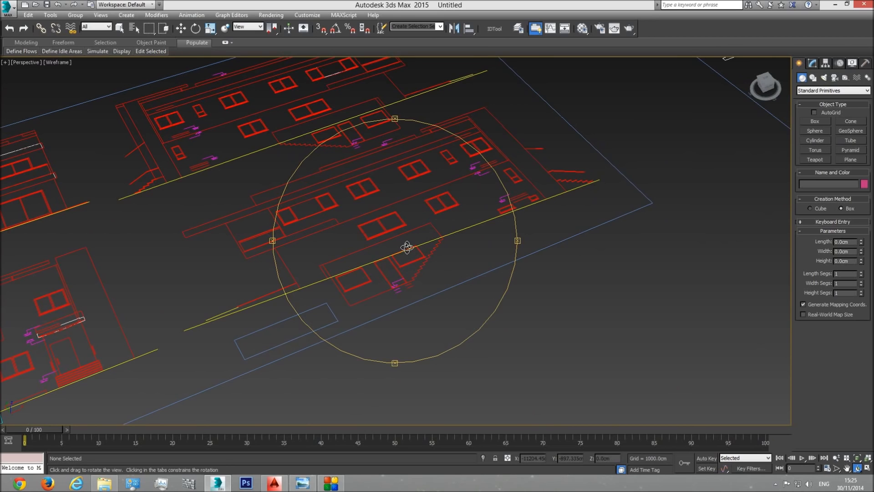
middle_drag(418, 265, 160, 339)
scroll(374, 283, down, 5)
scroll(159, 339, down, 2)
middle_drag(455, 250, 162, 348)
scroll(493, 147, up, 6)
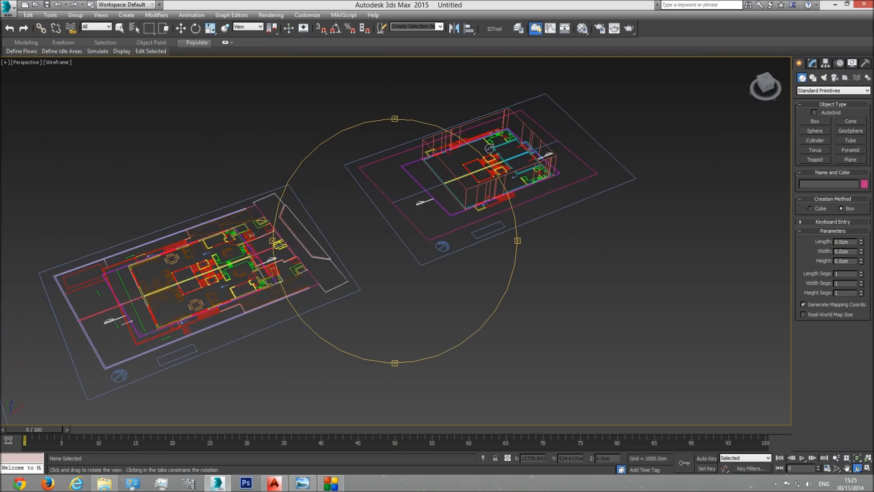
key(F3)
mouse_move(456, 189)
mouse_down()
mouse_move(408, 238)
mouse_move(463, 226)
mouse_up()
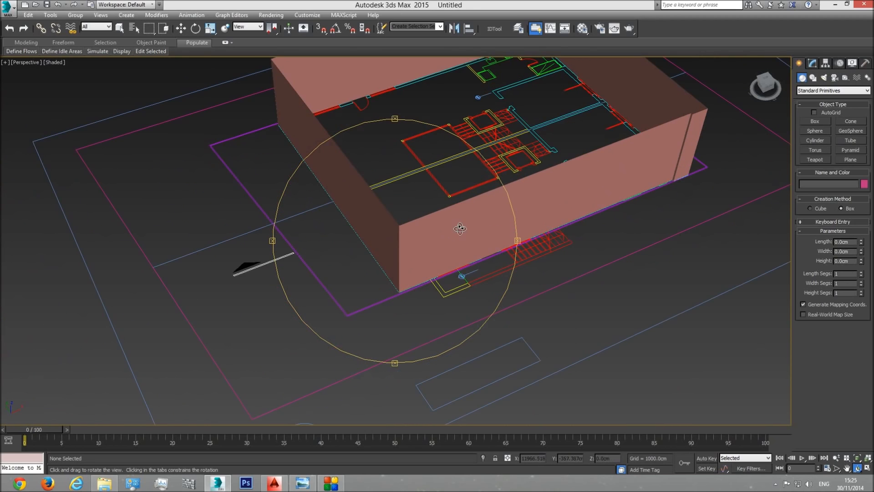
Step: Create a guide box about 63 cm wide beside the wall in the front view and set its length to 220 cm
key(f)
middle_drag(492, 269, 396, 277)
scroll(537, 285, up, 3)
scroll(453, 301, up, 3)
scroll(453, 309, up, 3)
scroll(566, 251, up, 2)
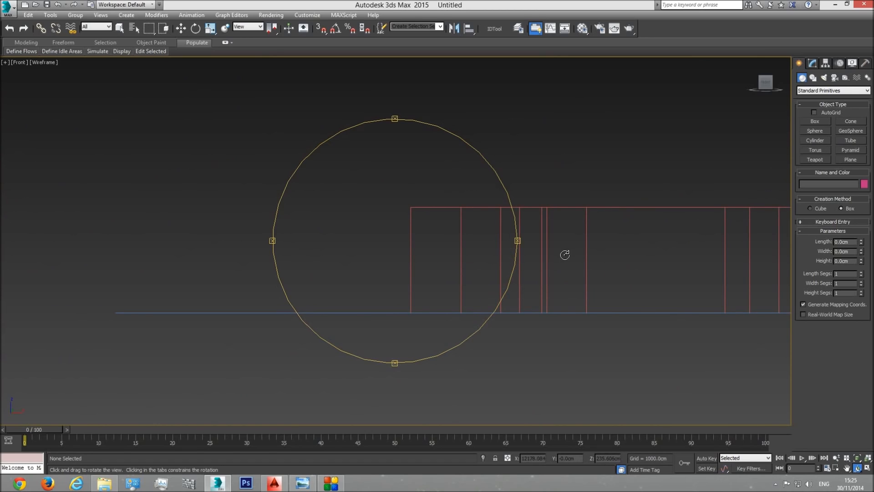
click(815, 121)
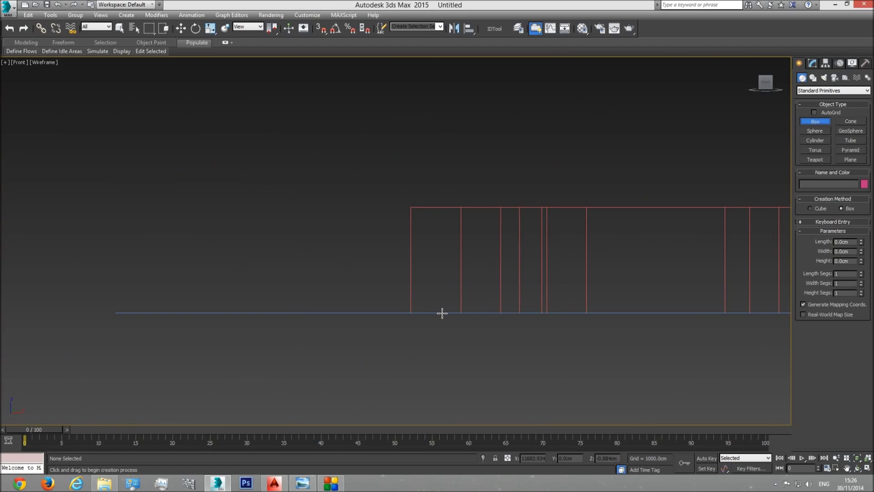
drag(380, 310, 396, 251)
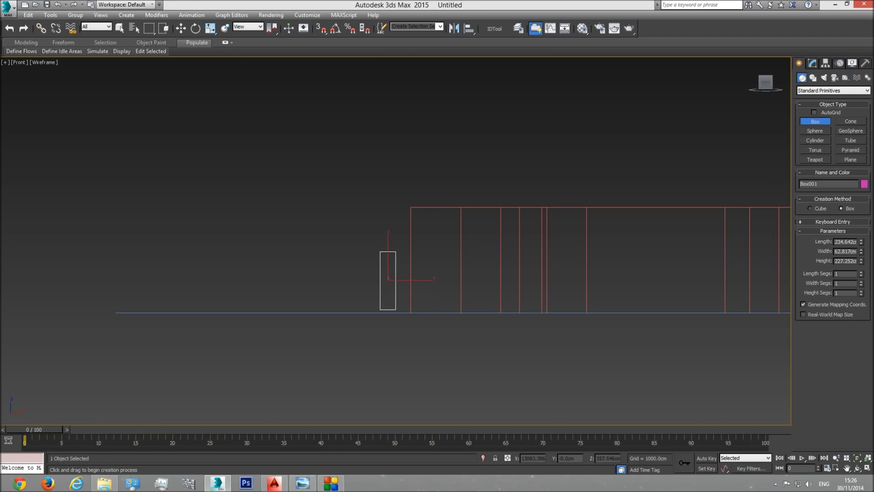
double_click(848, 241)
text(220)
key(Return)
Step: Enable 3D snapping and move the 220 cm guide box so its base sits on the ground line
click(181, 27)
drag(411, 266, 406, 251)
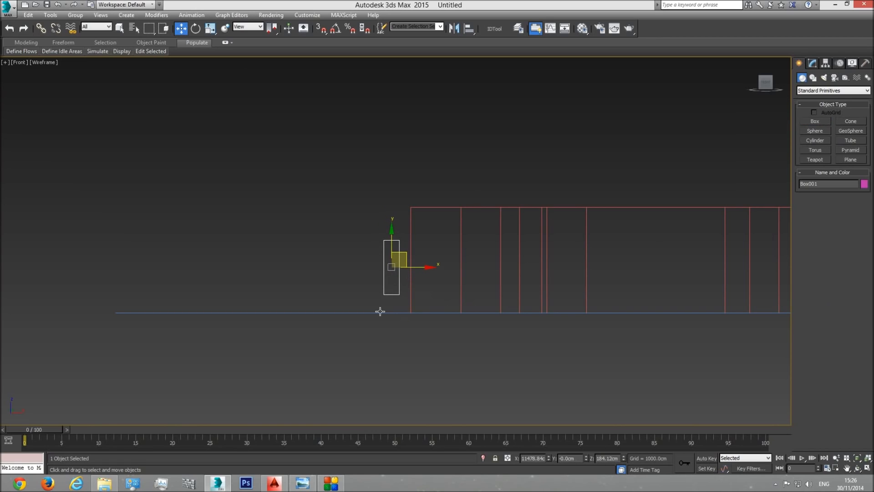
click(323, 30)
drag(390, 235, 409, 315)
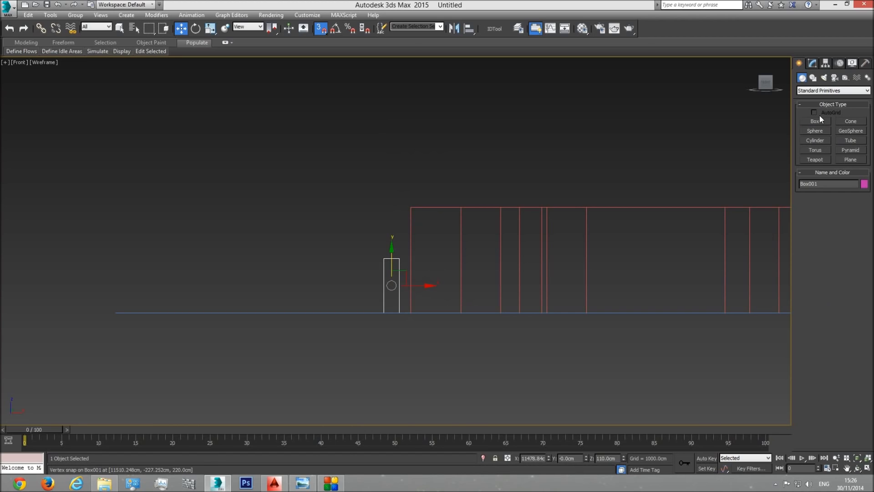
Step: Copy the guide box, set the copy's length to 100 cm, and snap its base to the ground line
shift+drag(392, 292, 365, 292)
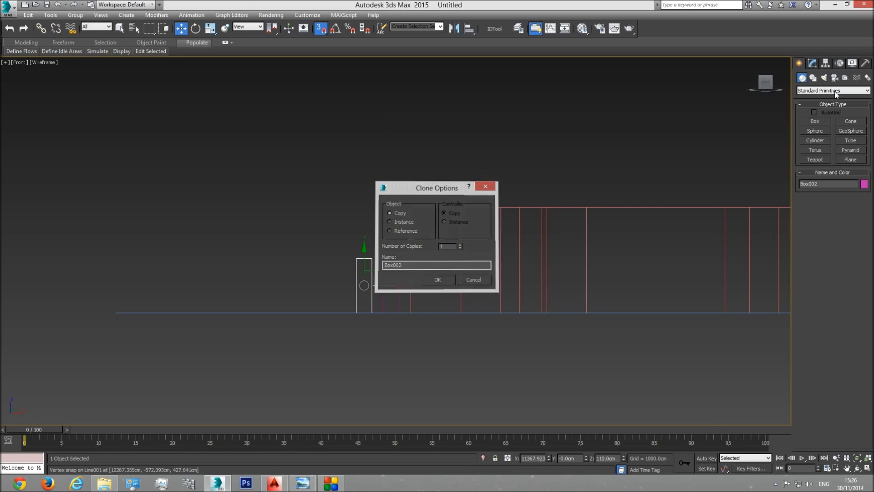
click(437, 279)
click(813, 64)
double_click(842, 193)
text(100)
key(Return)
mouse_move(364, 261)
mouse_down()
mouse_move(355, 241)
mouse_move(363, 313)
mouse_move(430, 303)
mouse_up()
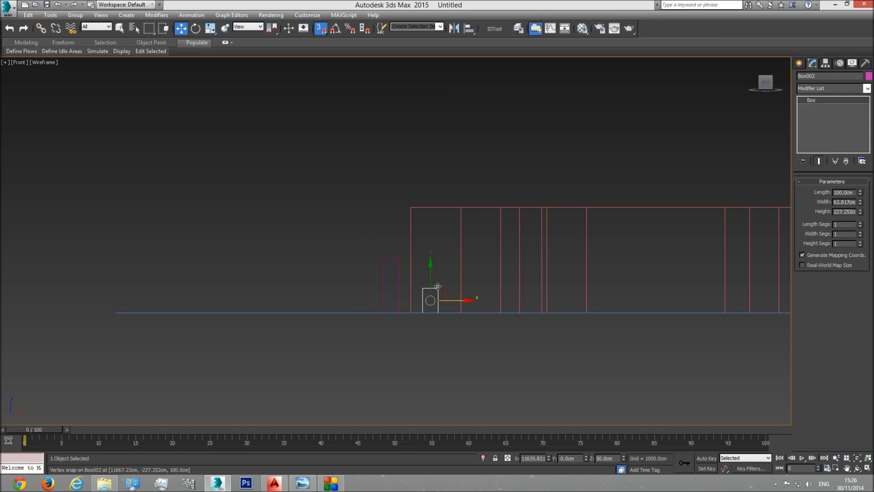
Step: Duplicate the 100 cm guide box, set the duplicate's length to 115 cm, and snap its base to the ground line
mouse_move(454, 302)
shift+mouse_down()
mouse_move(461, 302)
mouse_move(452, 302)
shift+mouse_up()
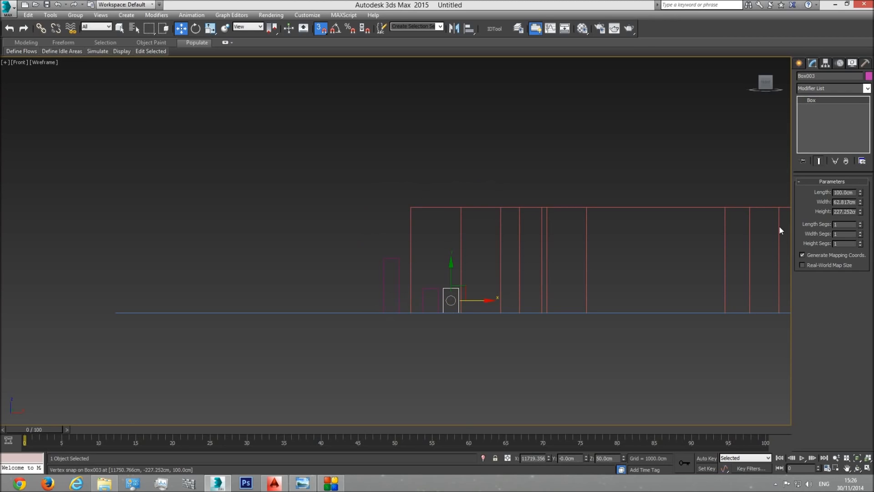
double_click(849, 192)
text(115)
key(Return)
drag(451, 278, 464, 321)
scroll(453, 303, up, 4)
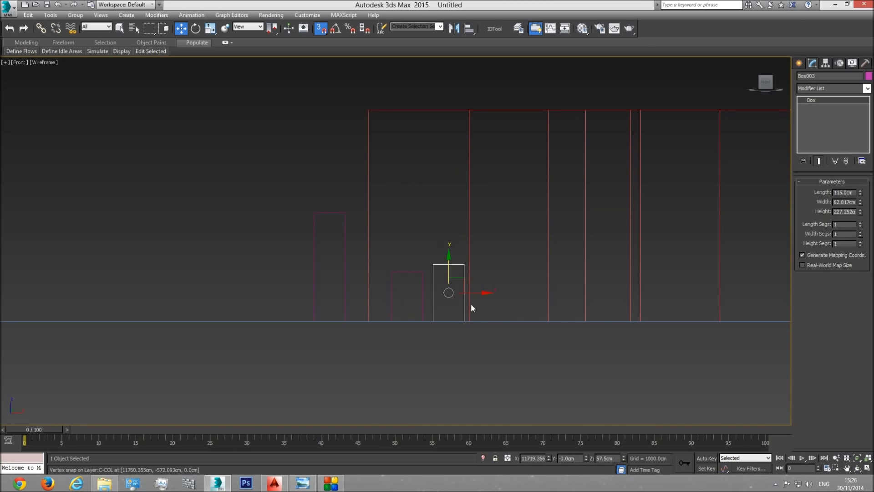
Step: Check the guide boxes against the walls in perspective, return to the front view, and convert the 115 cm box to Editable Poly
key(p)
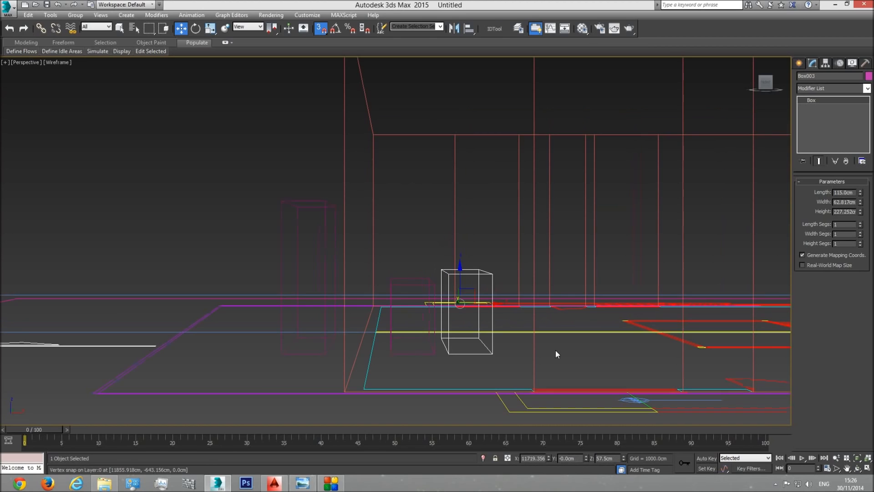
click(858, 468)
mouse_move(423, 280)
mouse_down()
mouse_move(441, 288)
mouse_move(436, 299)
mouse_up()
key(F3)
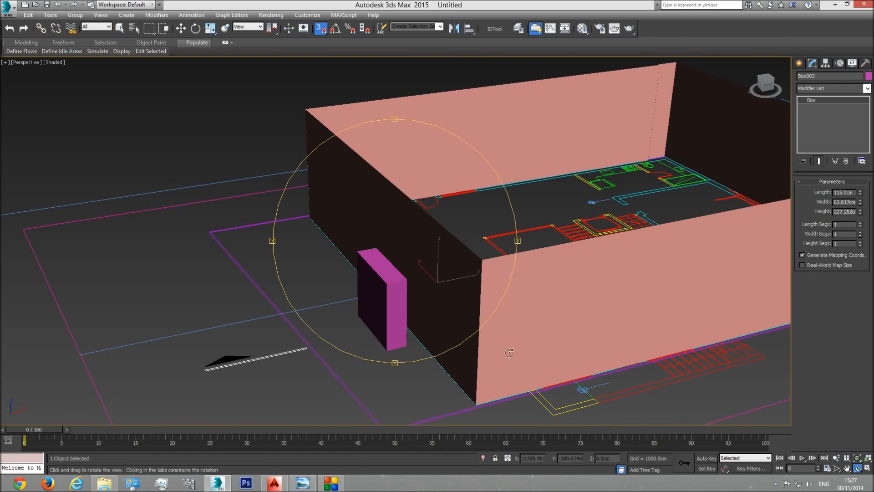
key(f)
key(F3)
key(w)
key(alt+e)
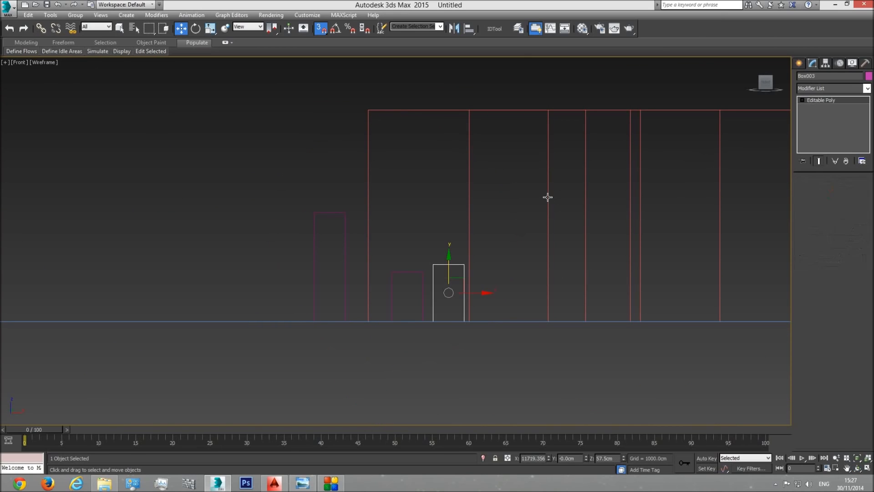
Step: Slice the wall object's vertices horizontally with the Slice Plane snapped to the top of the 100 cm guide box
click(548, 197)
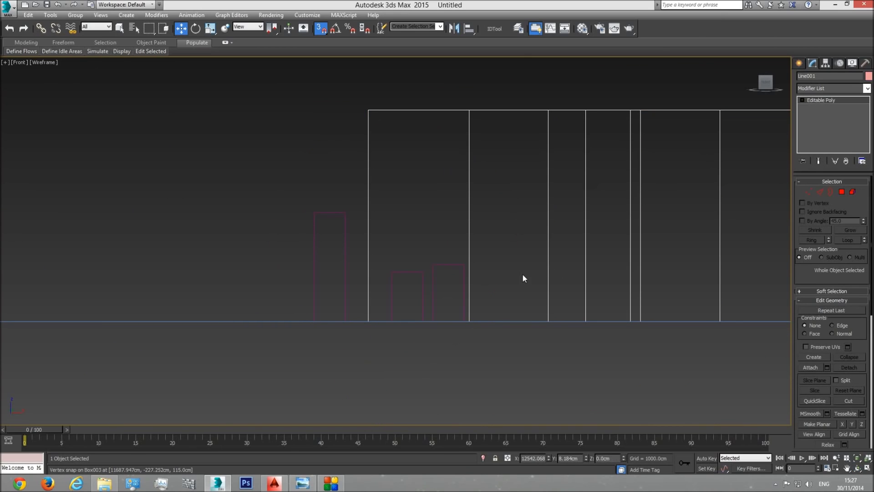
click(808, 192)
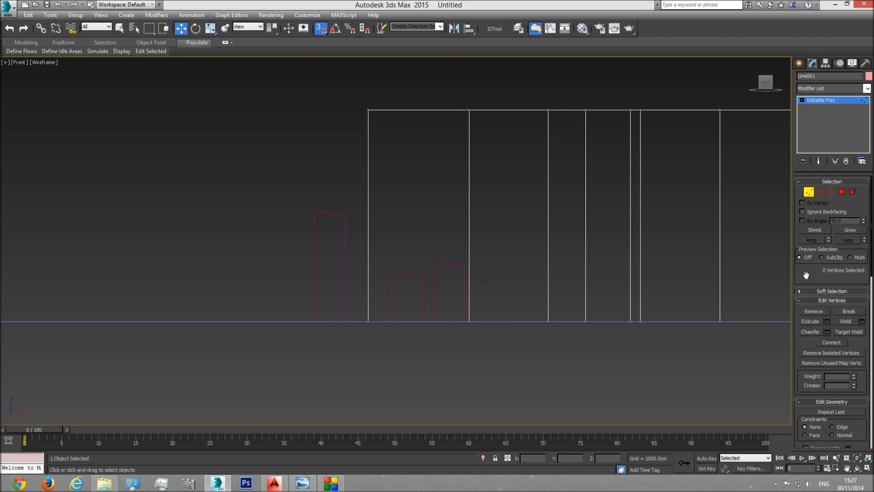
scroll(831, 364, down, 3)
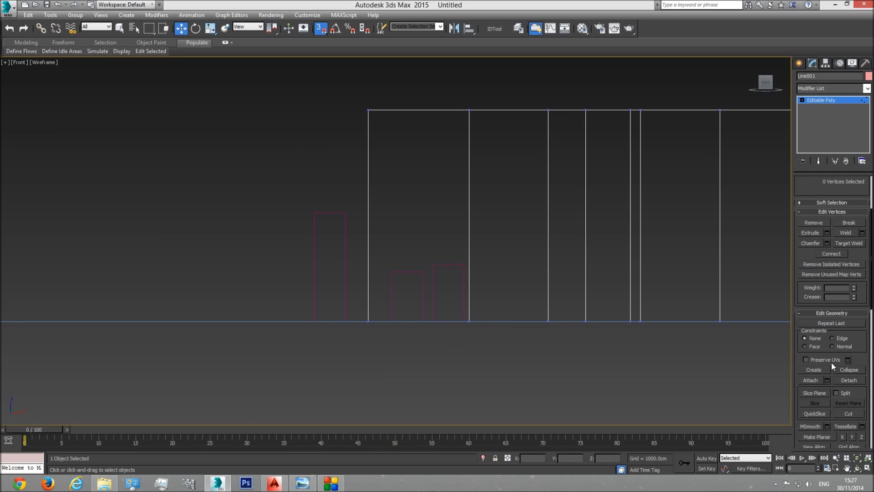
click(816, 393)
middle_drag(610, 259, 473, 261)
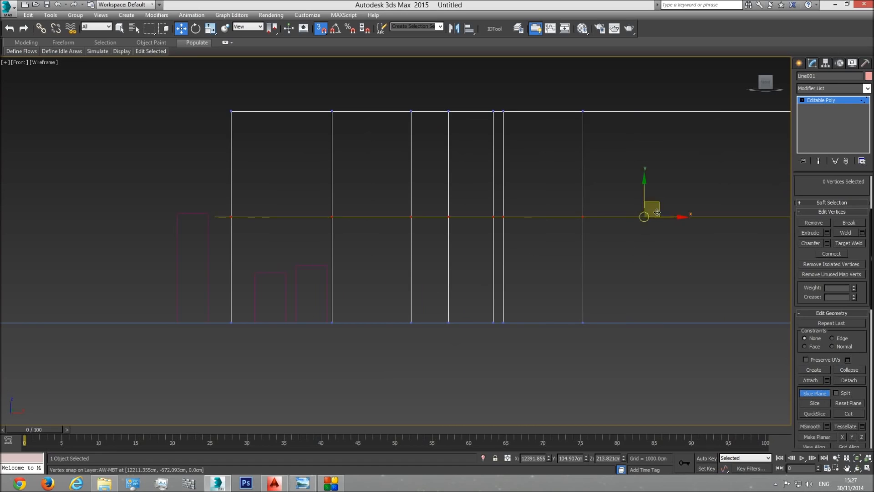
drag(644, 186, 287, 274)
click(821, 403)
Step: Slice the walls at the tops of the 115 cm and 220 cm guide boxes, and leave vertex editing
drag(645, 247, 326, 265)
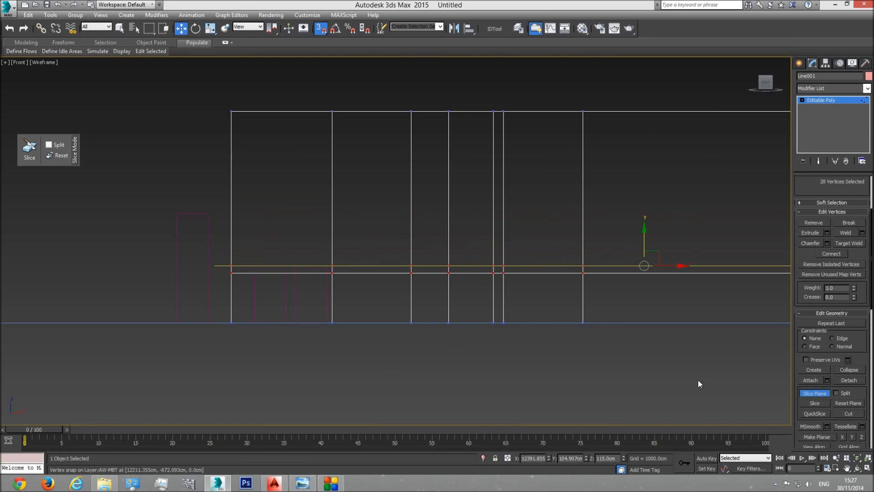
drag(641, 240, 209, 213)
click(814, 404)
click(816, 394)
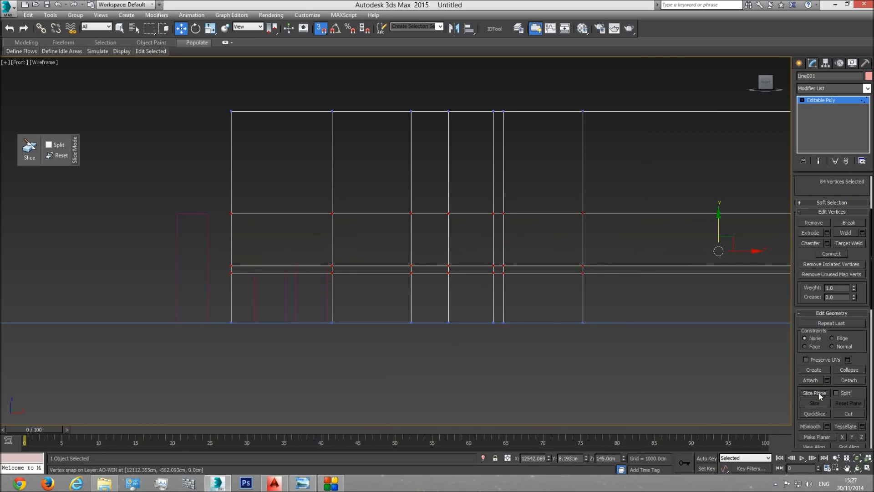
click(831, 99)
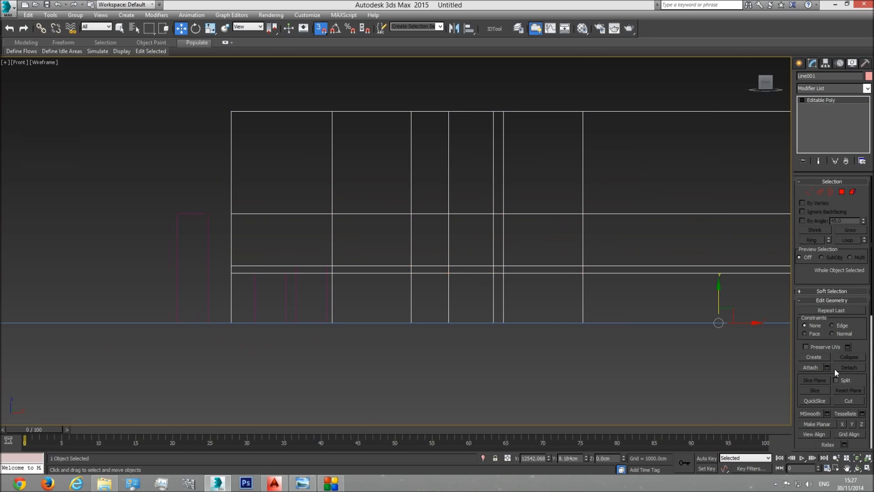
Step: Delete the three guide boxes beside the walls in the perspective view
key(p)
click(857, 468)
mouse_move(520, 302)
mouse_down()
mouse_move(425, 260)
mouse_move(441, 289)
mouse_move(365, 320)
mouse_move(405, 311)
mouse_up()
key(F3)
key(w)
click(374, 348)
key(Delete)
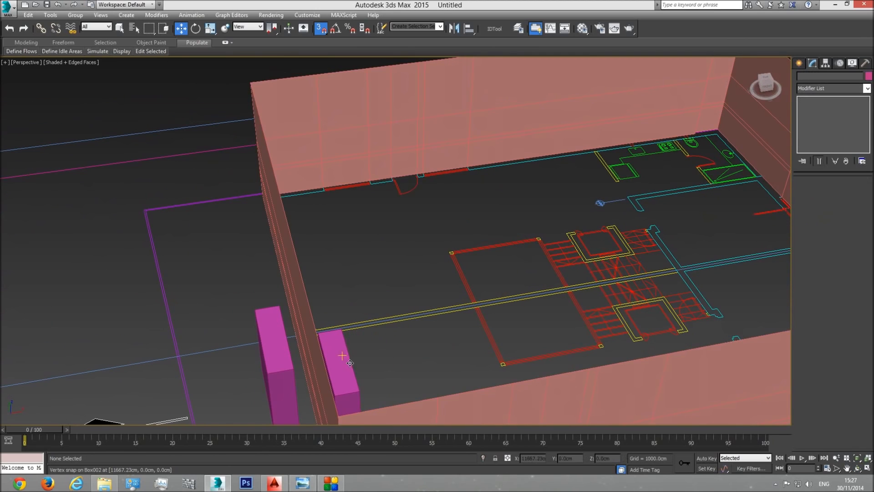
click(344, 355)
key(Delete)
click(274, 354)
scroll(299, 227, down, 3)
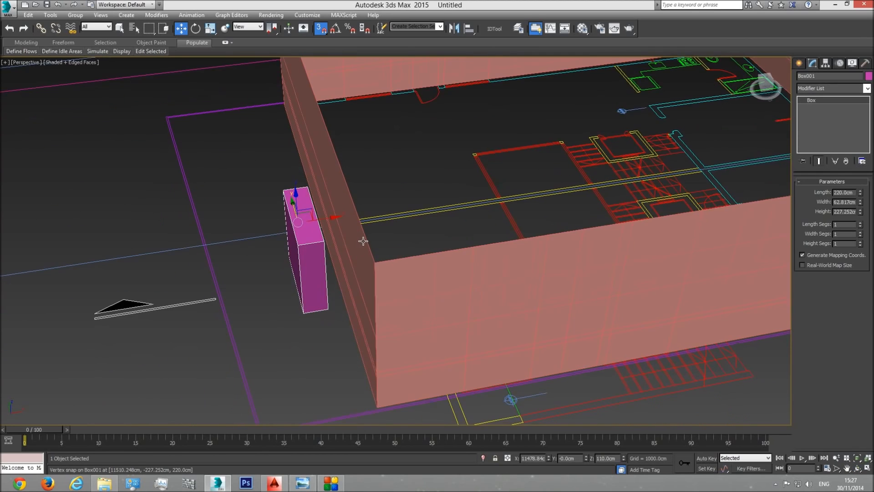
scroll(299, 227, down, 2)
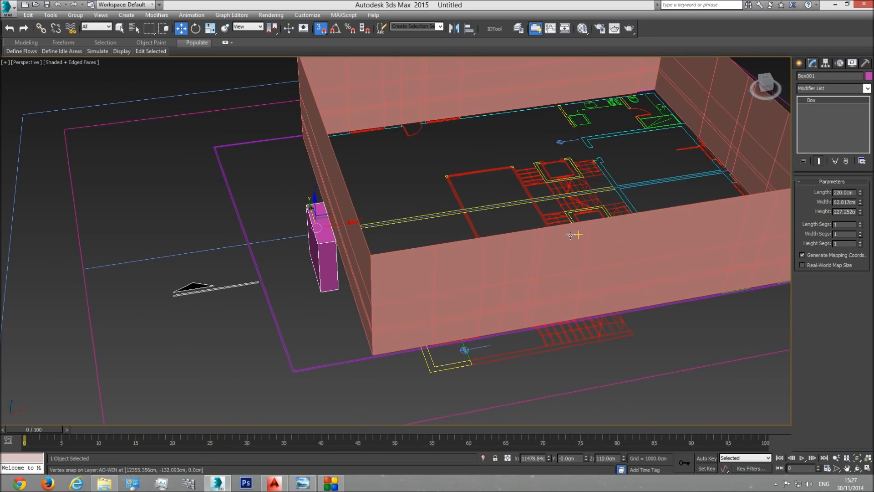
key(Delete)
Step: Display the scene in wireframe, select the wall object, and enter polygon editing with all polygons deselected
middle_drag(448, 295, 451, 281)
key(F3)
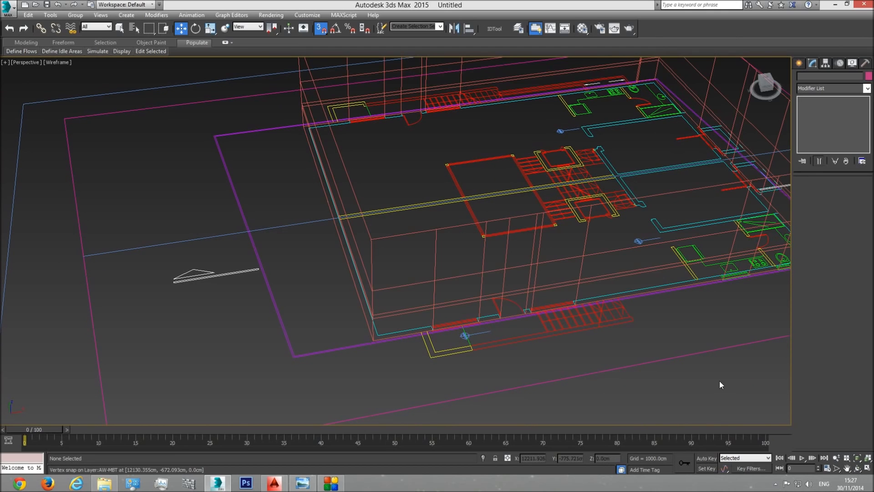
click(857, 469)
drag(453, 298, 498, 250)
right_click(498, 250)
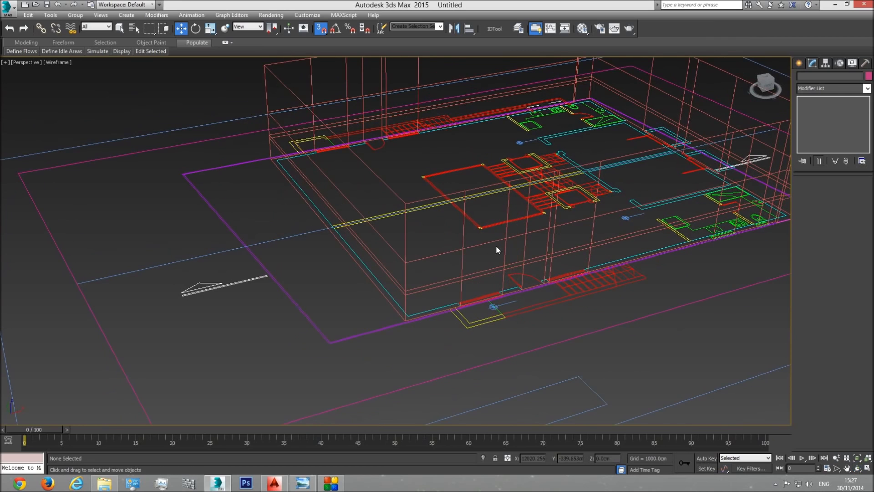
click(507, 237)
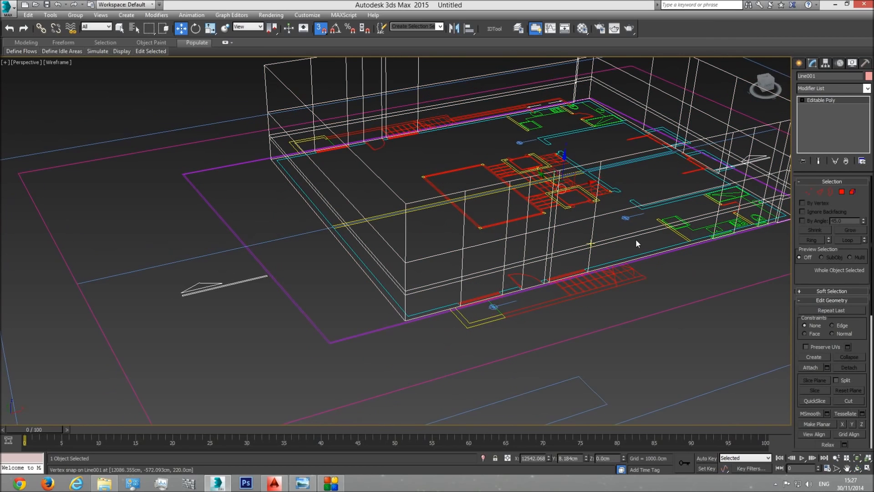
click(842, 192)
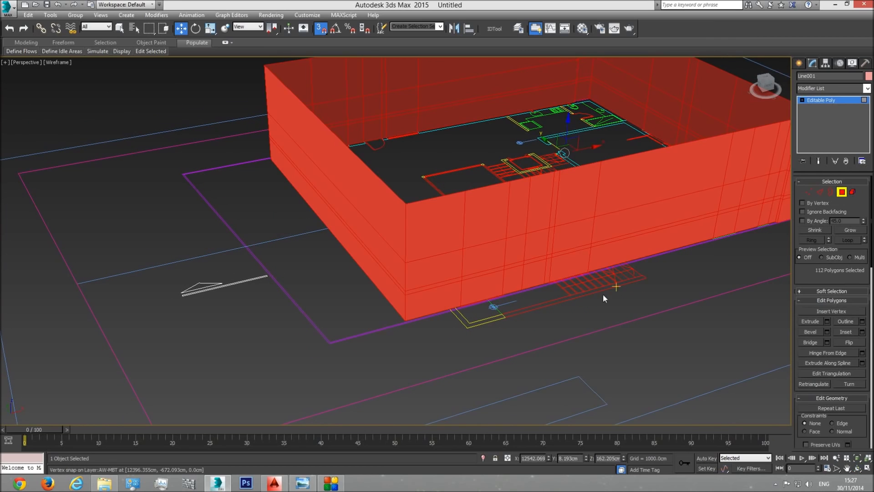
click(601, 336)
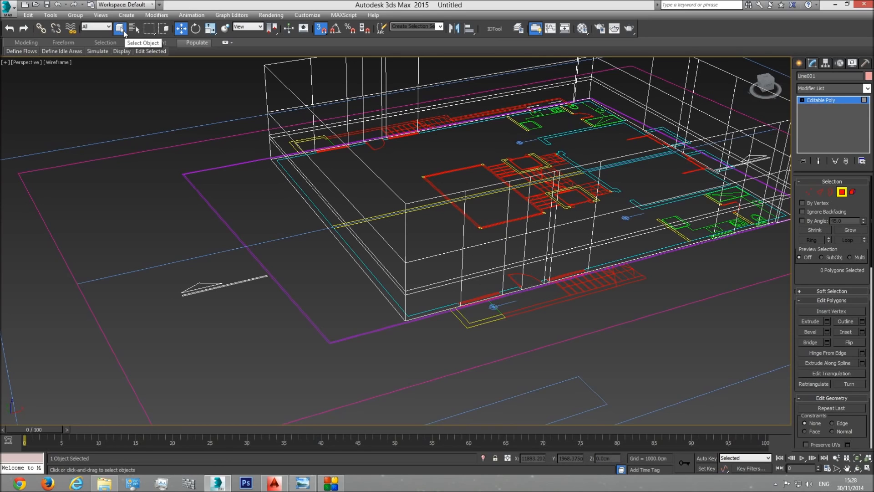
Step: Select the three stacked polygons of the front wall's door opening and return to the shaded display
drag(471, 295, 537, 318)
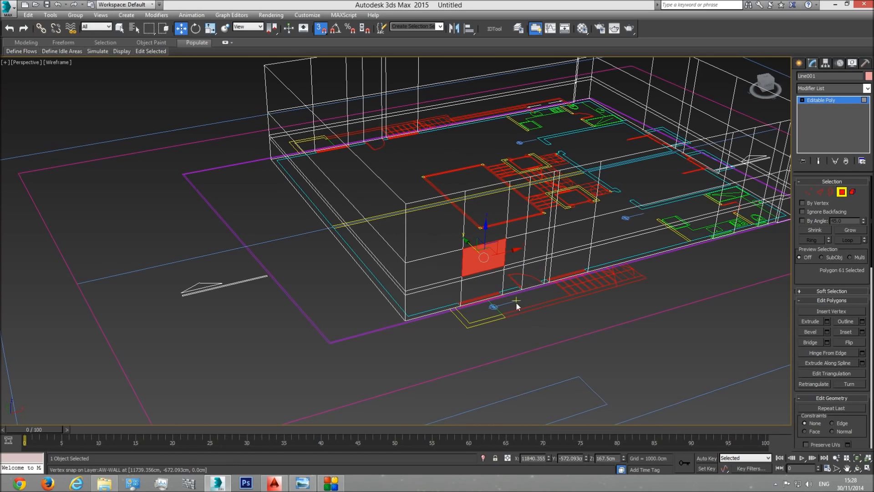
click(119, 28)
click(545, 295)
scroll(522, 307, up, 3)
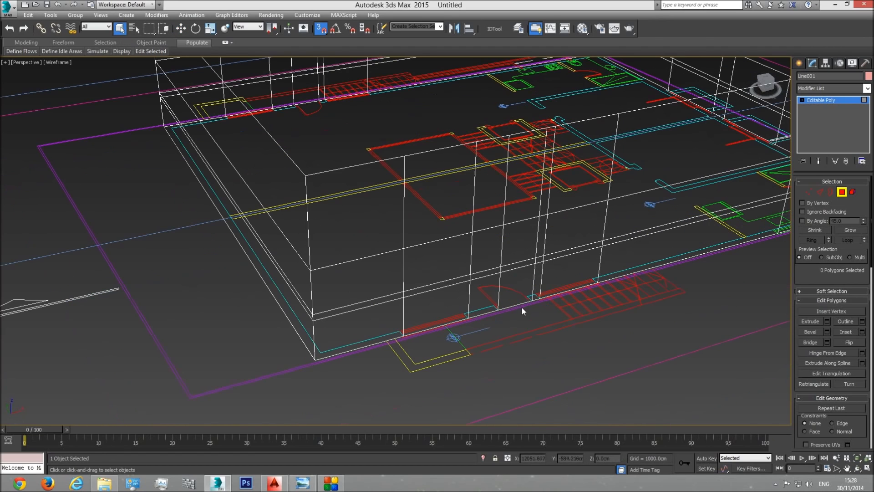
click(523, 285)
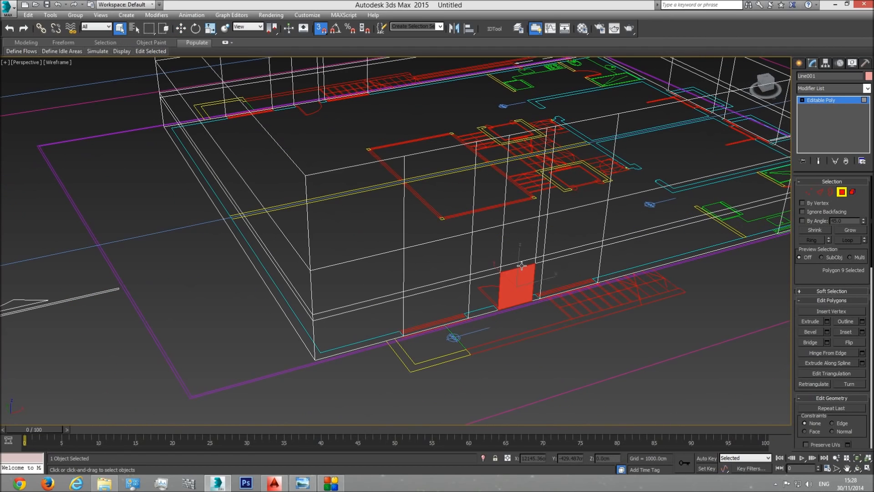
key(F3)
ctrl+click(521, 261)
ctrl+click(520, 250)
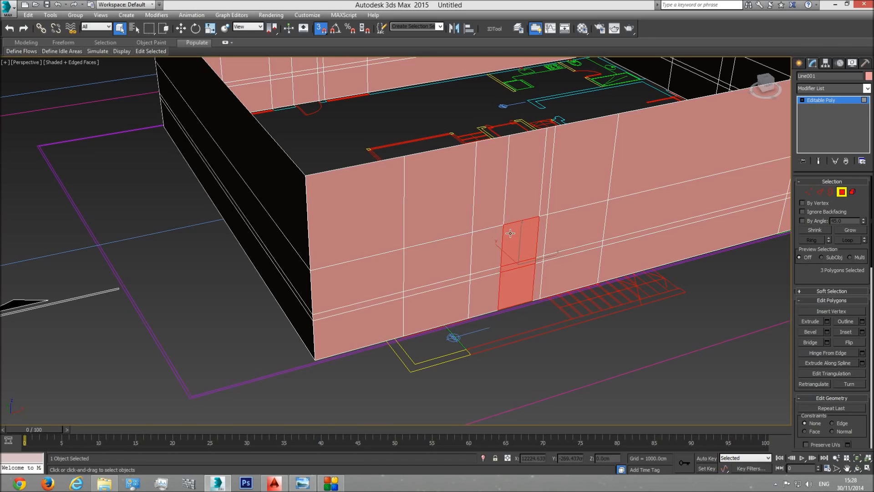
Step: Add the polygons of the two window openings on either side of the front wall's door to the selection
ctrl+click(446, 285)
ctrl+click(445, 260)
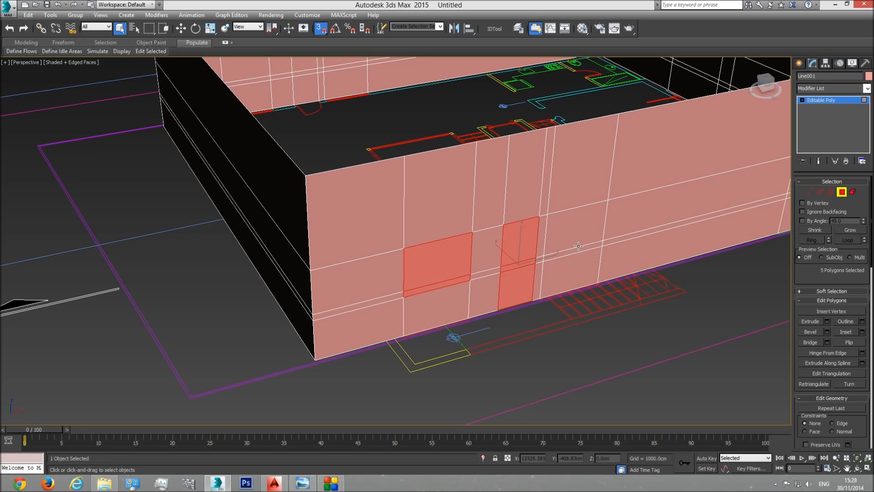
ctrl+click(579, 230)
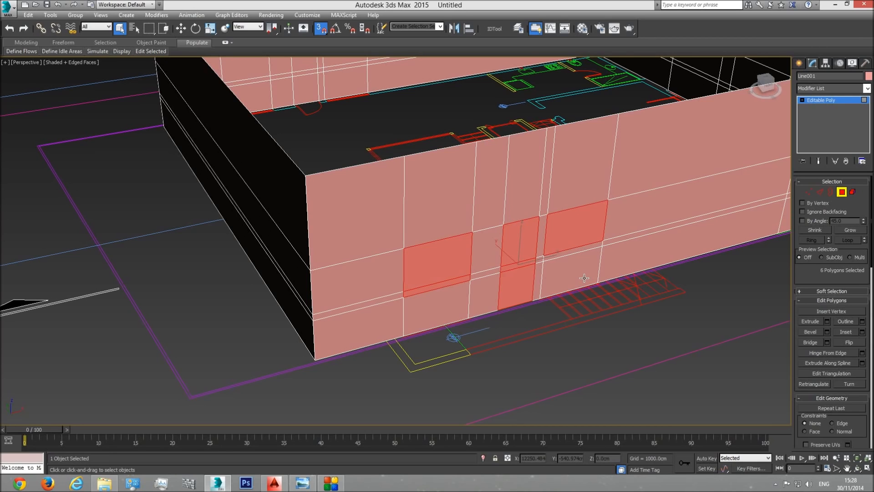
alt+middle_drag(513, 209, 510, 274)
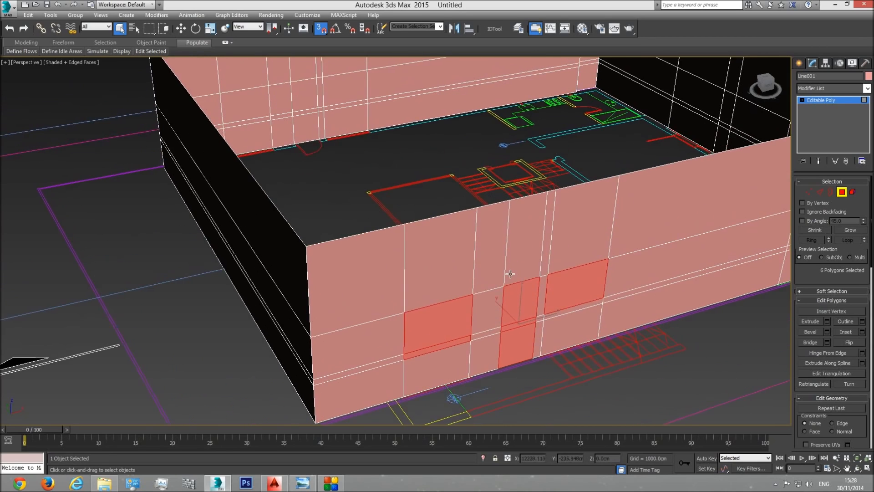
Step: Add the door polygons and both window openings of the opposite long wall to the selection
scroll(423, 260, down, 5)
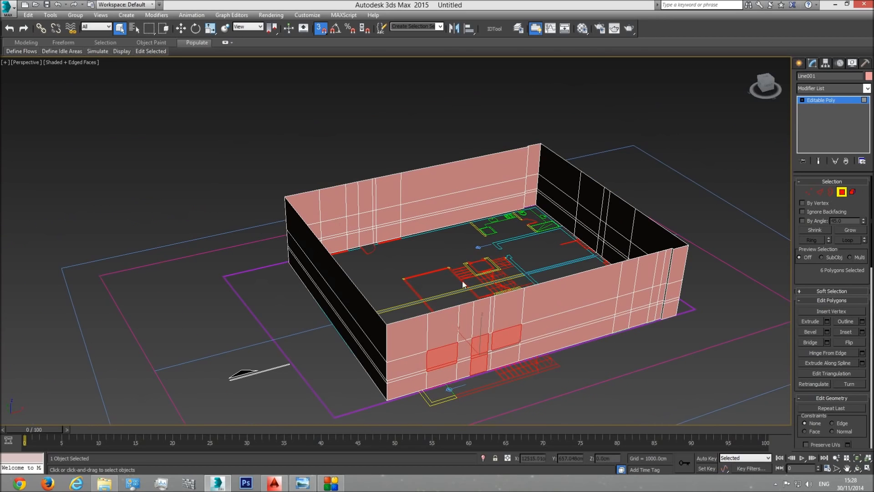
scroll(466, 337, up, 3)
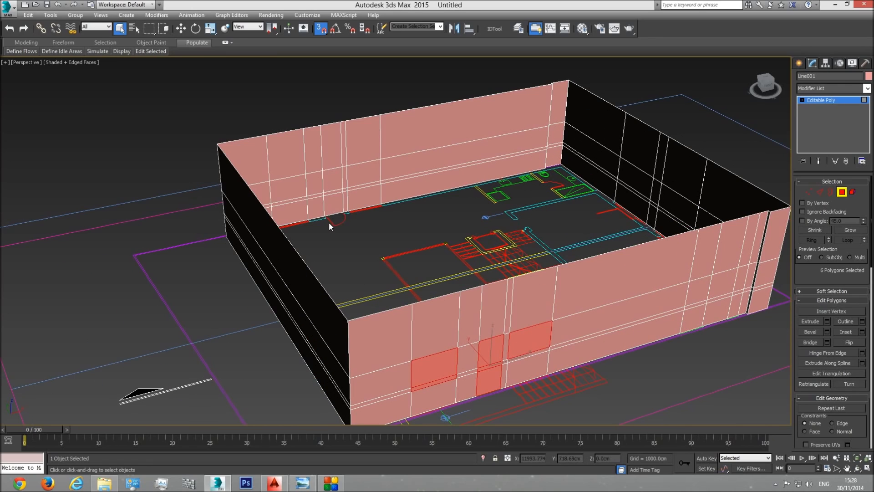
ctrl+click(335, 203)
ctrl+click(337, 190)
ctrl+click(334, 178)
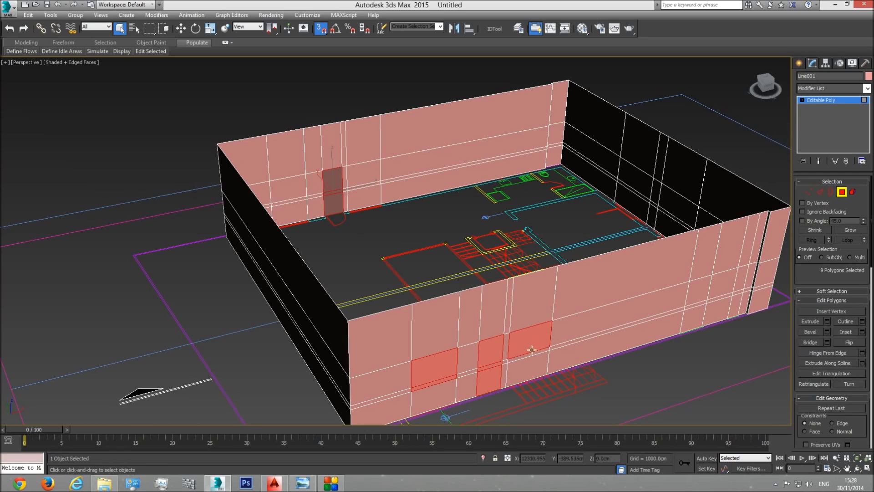
ctrl+click(370, 171)
ctrl+click(301, 196)
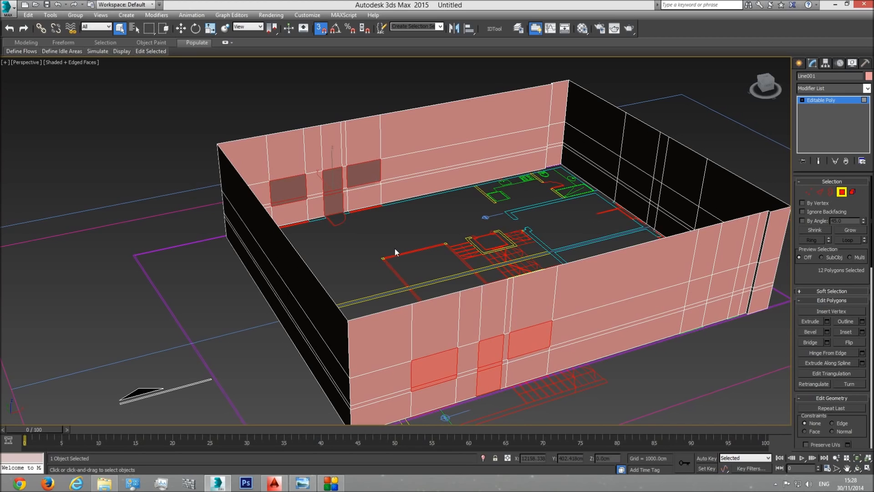
Step: Extrude the selected door and window polygons by -20 cm, checking the depth against the plan's wall thickness in the top view
key(t)
mouse_move(515, 277)
middle_down()
mouse_move(477, 270)
mouse_move(369, 282)
middle_up()
scroll(369, 283, down, 6)
middle_drag(676, 278, 379, 283)
scroll(526, 272, up, 15)
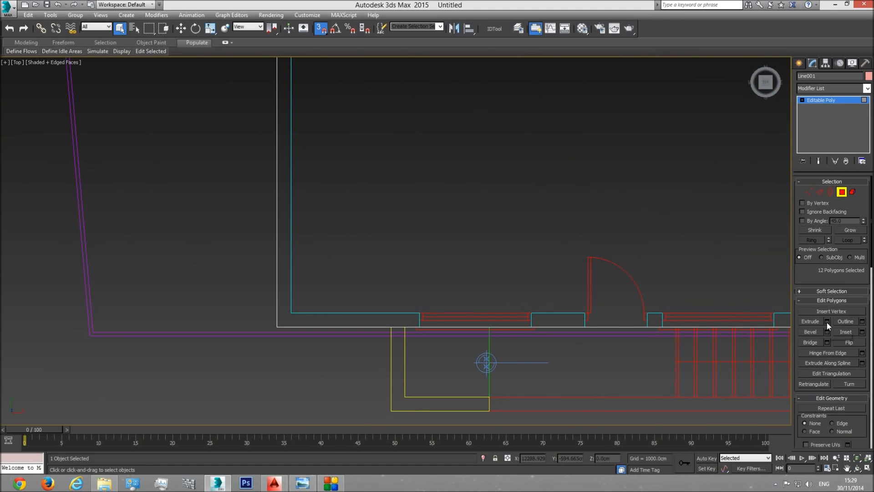
click(826, 322)
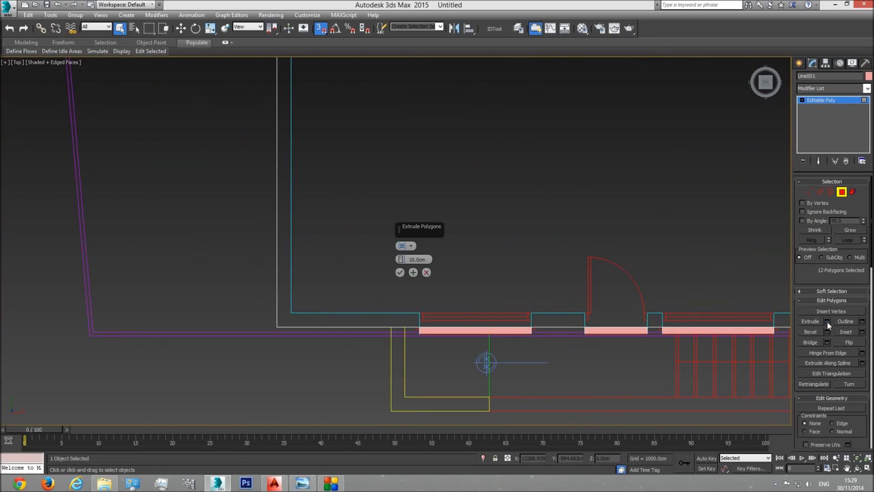
drag(401, 259, 403, 279)
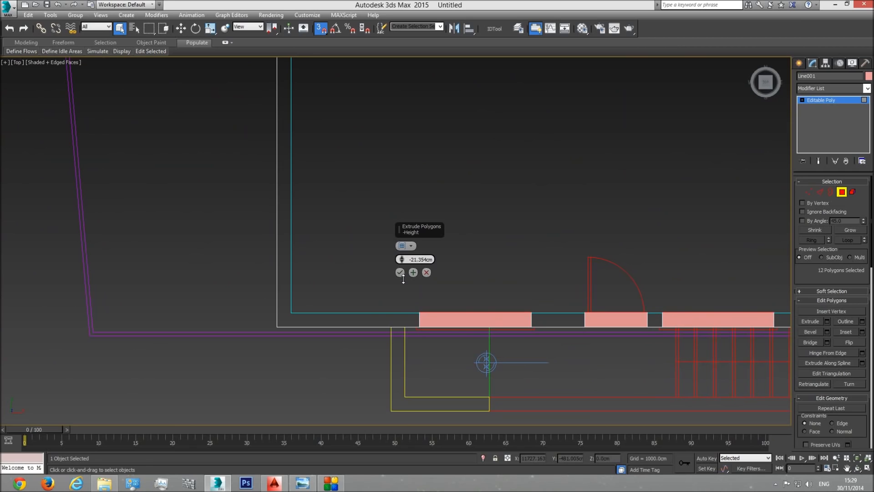
double_click(420, 260)
text(-20)
key(Return)
scroll(410, 314, up, 5)
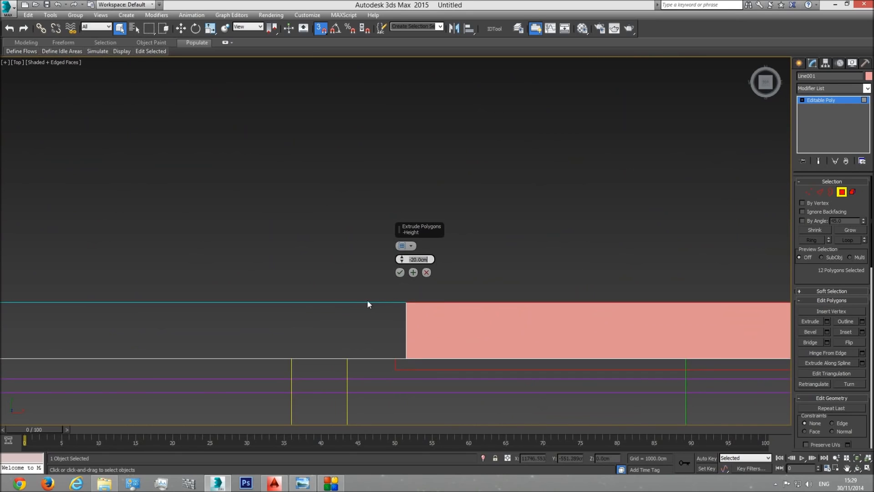
scroll(424, 295, down, 5)
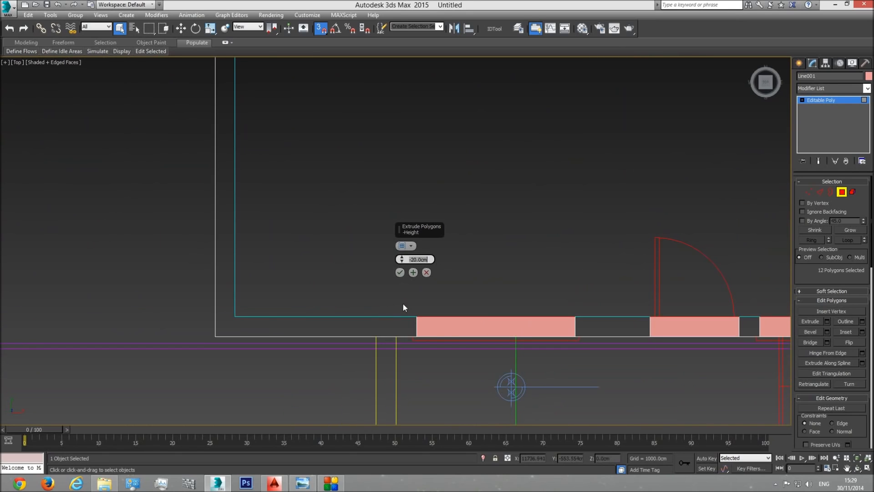
click(401, 272)
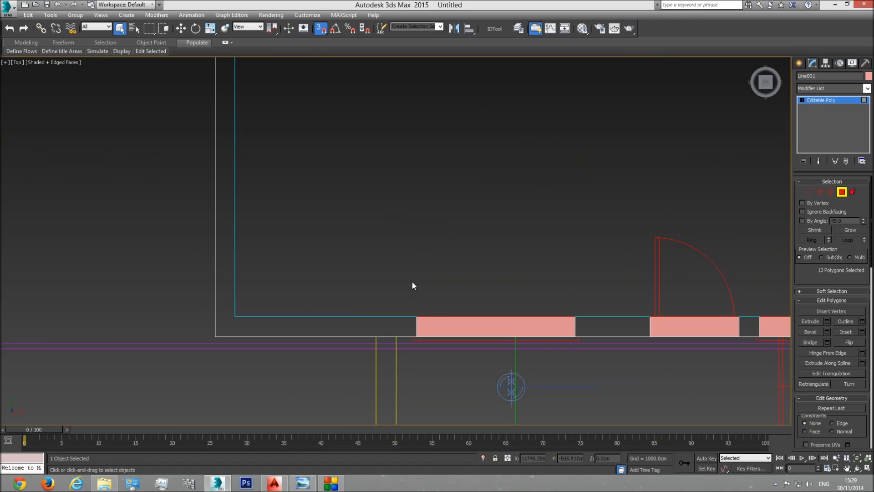
Step: Delete the extruded polygons in the perspective view to open the doors and windows, and leave polygon editing
key(p)
click(858, 468)
drag(443, 335, 378, 334)
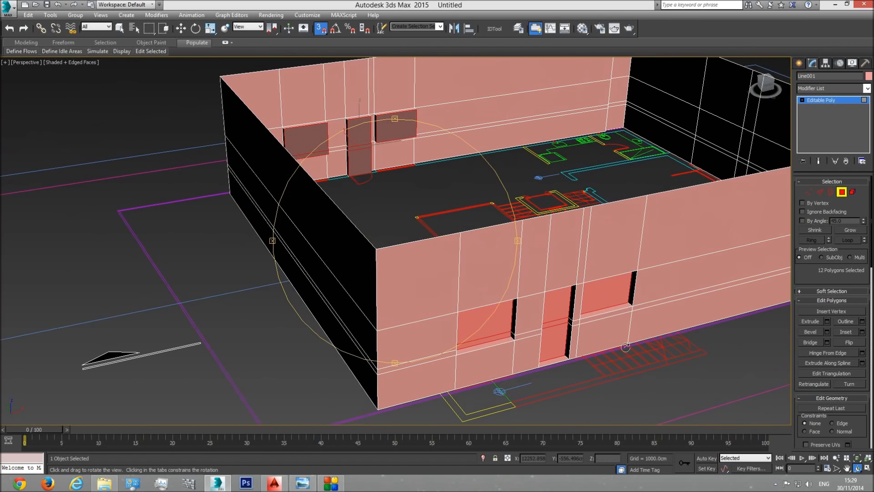
middle_drag(436, 287, 411, 288)
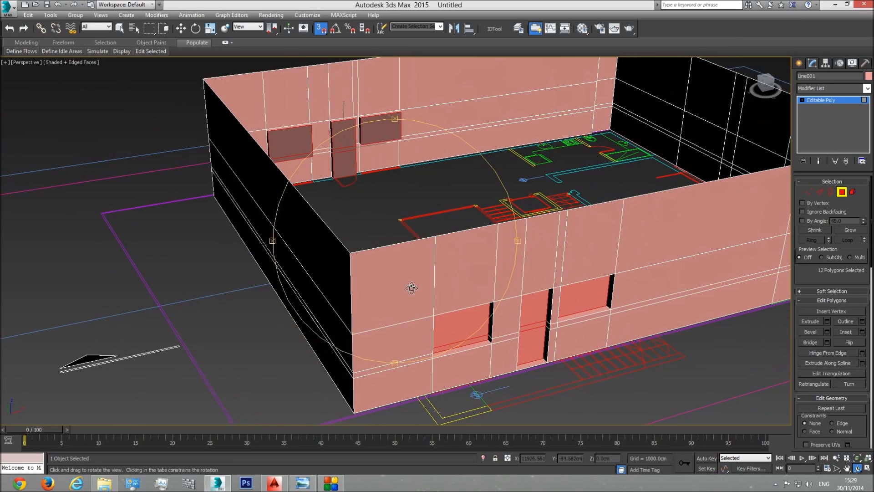
key(Delete)
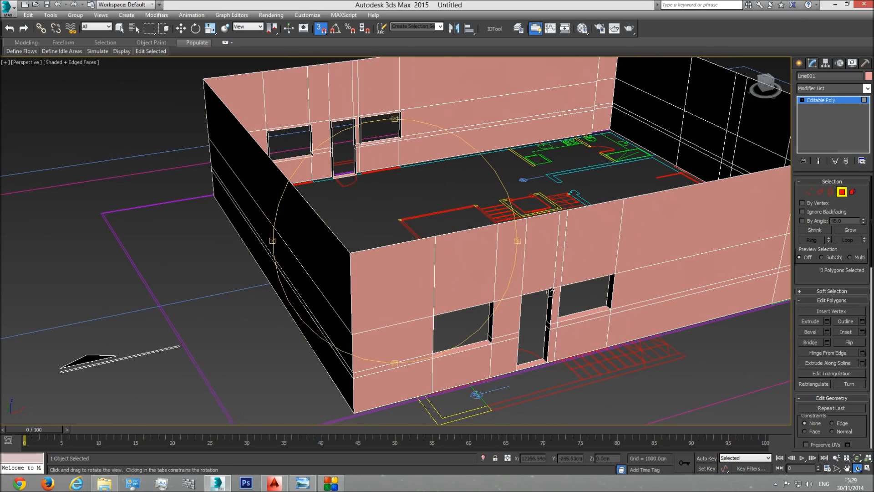
scroll(382, 218, down, 5)
middle_drag(399, 220, 397, 261)
drag(400, 251, 426, 238)
scroll(397, 236, up, 4)
scroll(421, 223, down, 6)
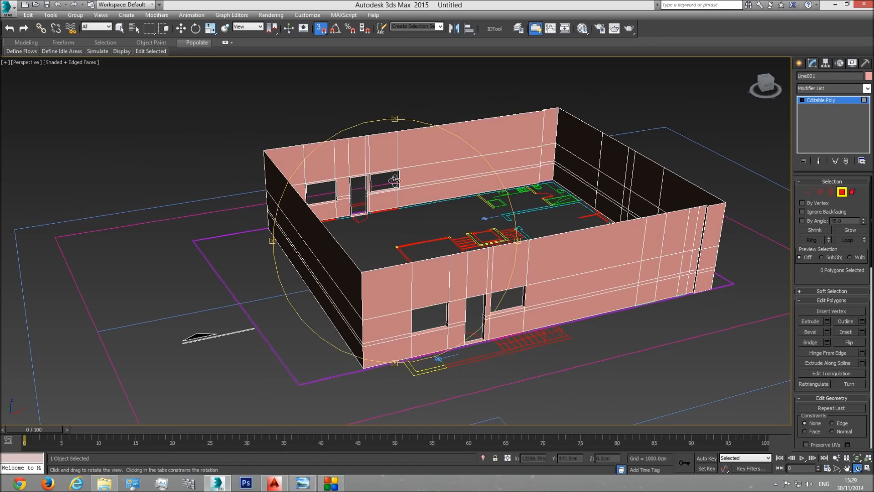
right_click(585, 354)
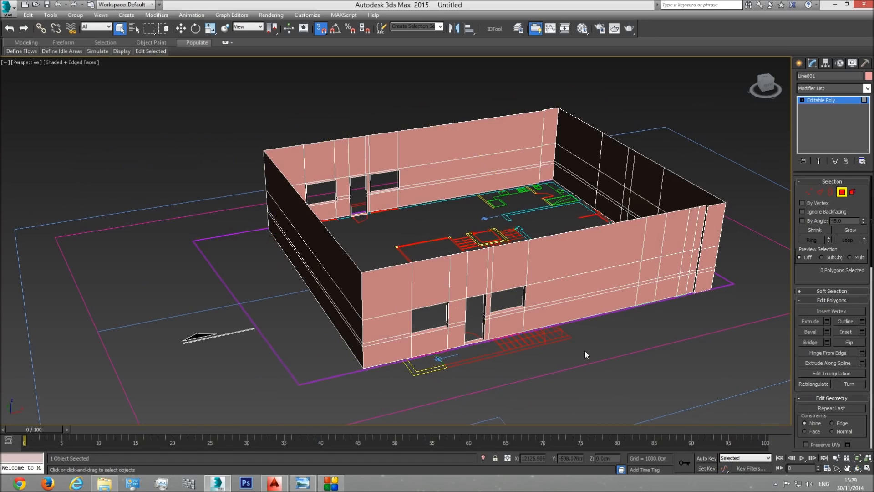
click(842, 191)
Step: Examine the remaining wall divisions near the kitchens and bathrooms against the plan in wireframe perspective
middle_drag(677, 302, 656, 307)
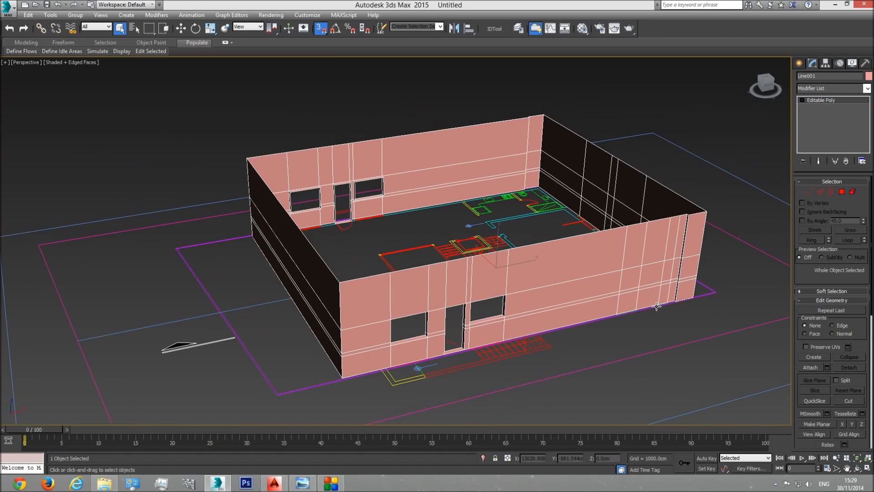
key(F3)
scroll(565, 359, up, 3)
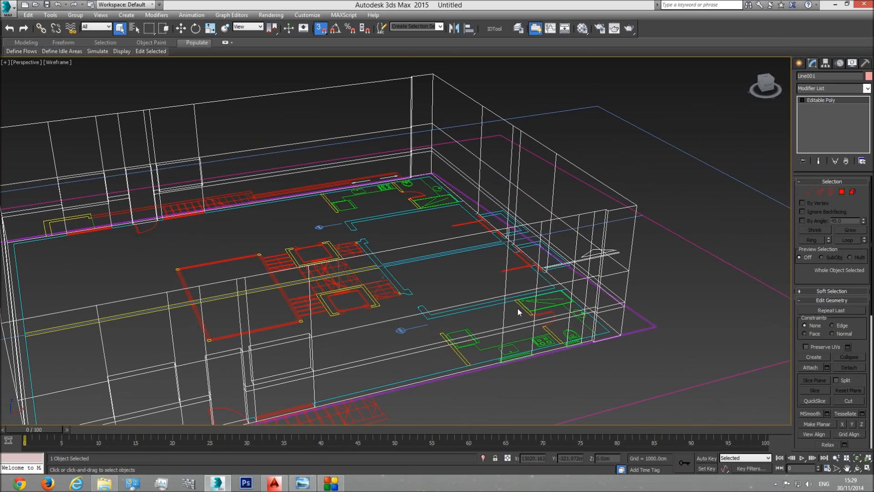
scroll(519, 354, up, 2)
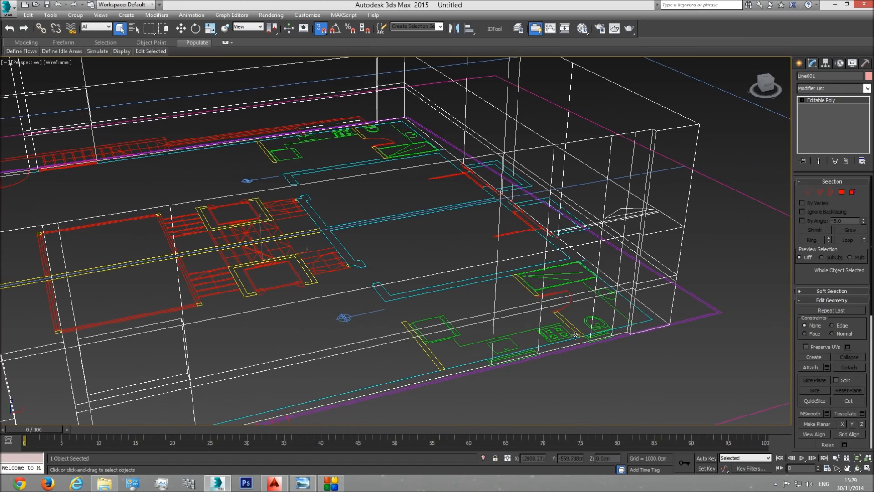
scroll(584, 330, down, 3)
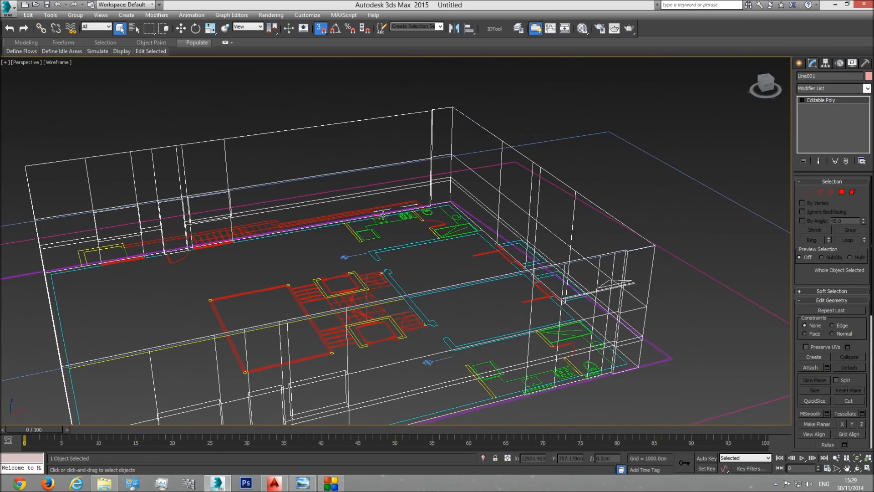
scroll(382, 223, up, 3)
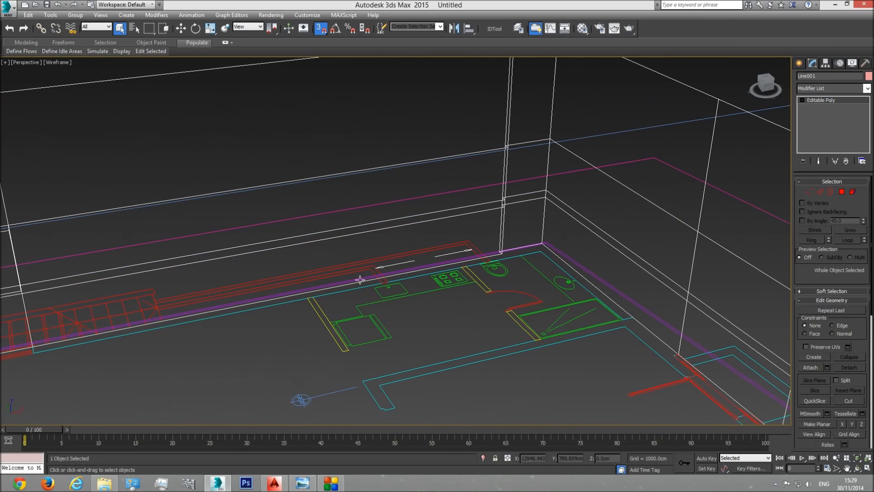
scroll(378, 278, down, 4)
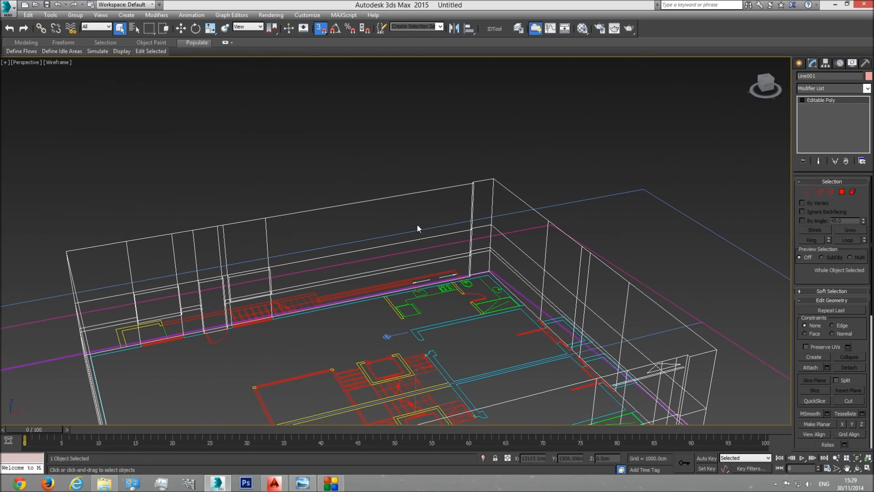
scroll(414, 267, down, 3)
scroll(494, 376, up, 2)
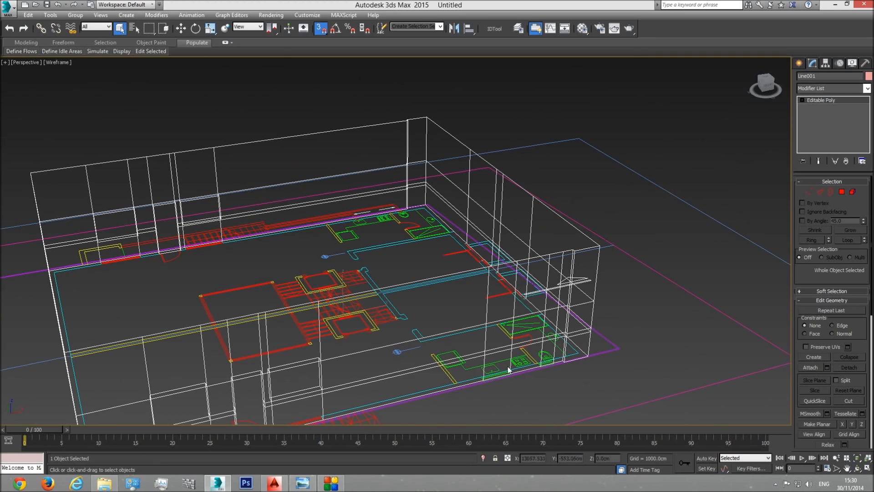
Step: Examine the small low windows on the lower side elevation in the top view
key(t)
scroll(461, 311, down, 10)
middle_drag(330, 295, 785, 278)
scroll(379, 288, up, 7)
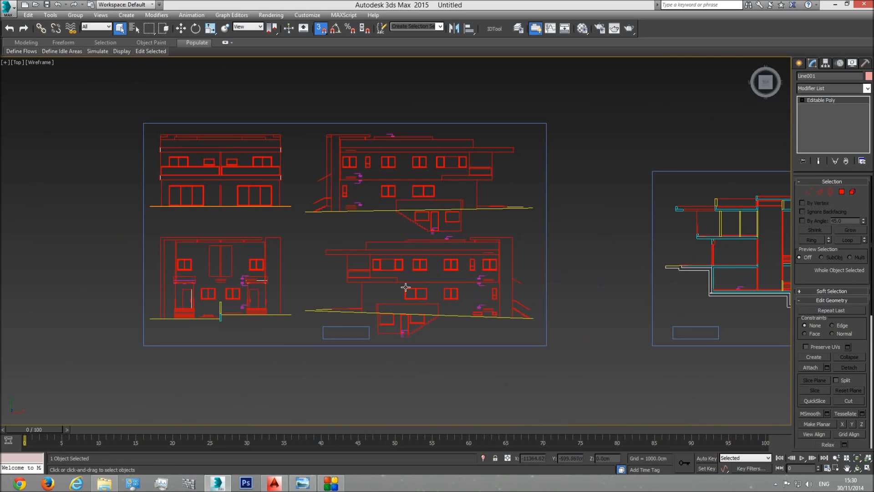
scroll(416, 300, up, 5)
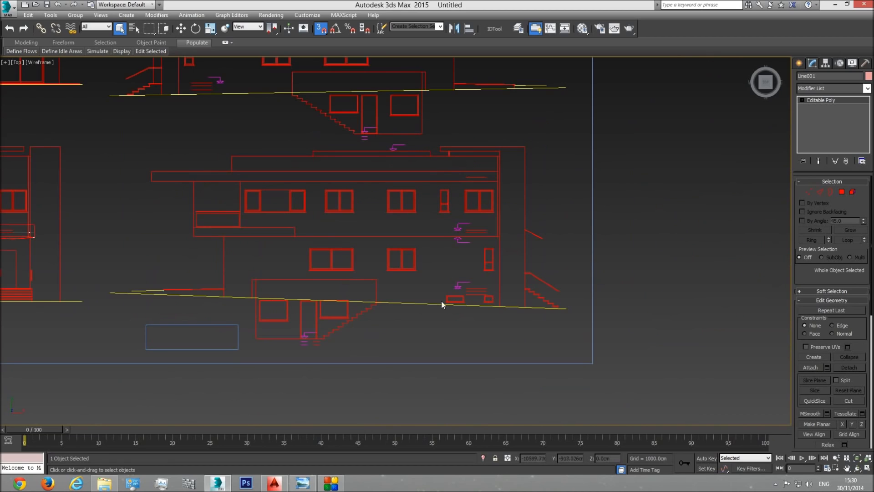
Step: With snapping off, draw a box about 244 × 722 × 225 cm from the foot of the basement stairs to the top of the small low window
scroll(441, 304, up, 5)
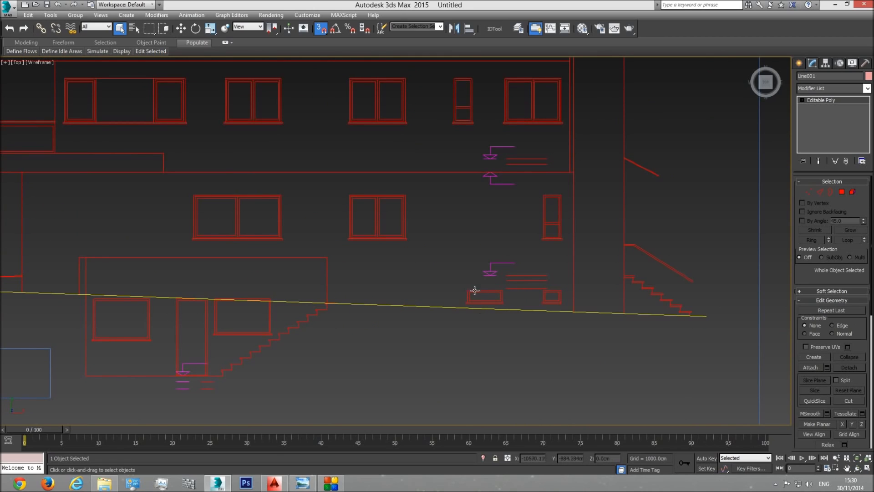
click(800, 63)
click(816, 121)
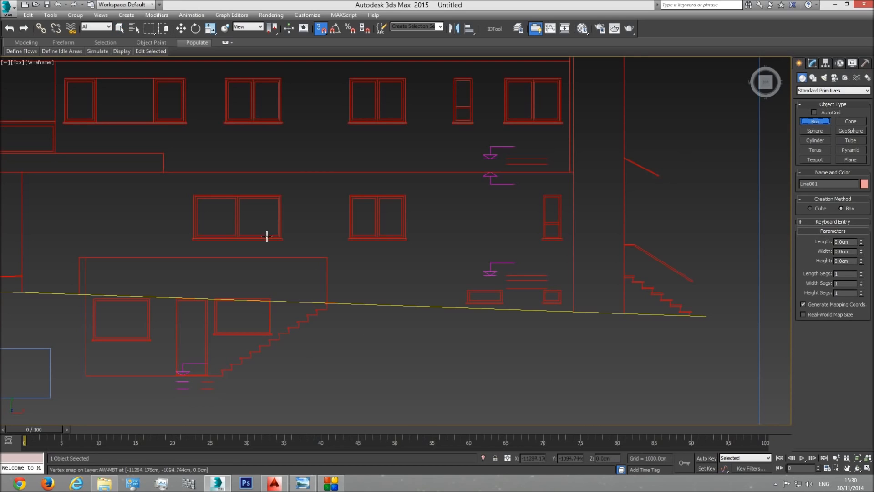
click(321, 29)
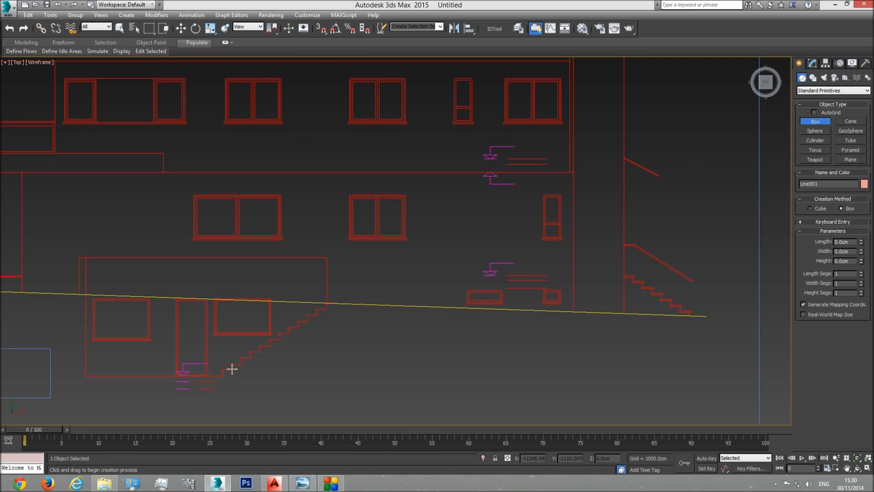
drag(221, 376, 475, 290)
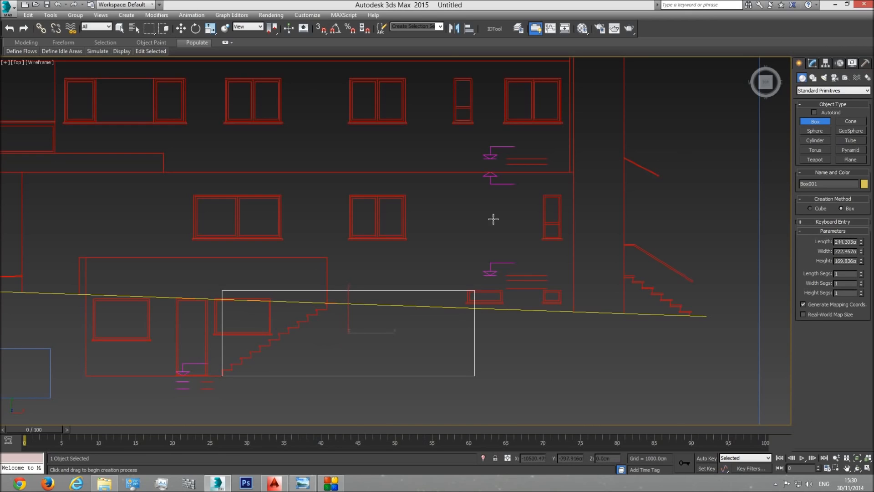
Step: Try a box length of 245 cm, and refine it to 246 cm to match the top of the small low window
double_click(846, 242)
text(245)
key(Return)
scroll(490, 296, up, 3)
middle_drag(455, 308, 555, 244)
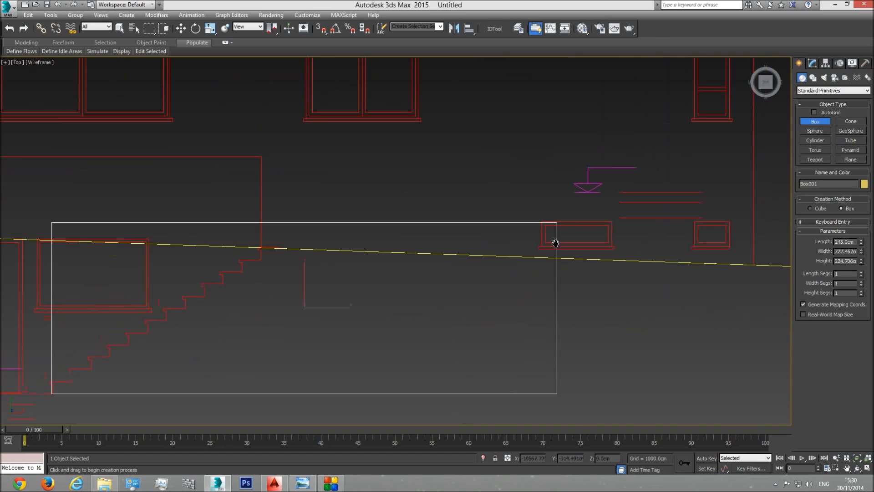
double_click(843, 242)
text(246)
key(Return)
Step: Move the box slightly along Y to align it with the basement floor line and the low window's top
click(181, 28)
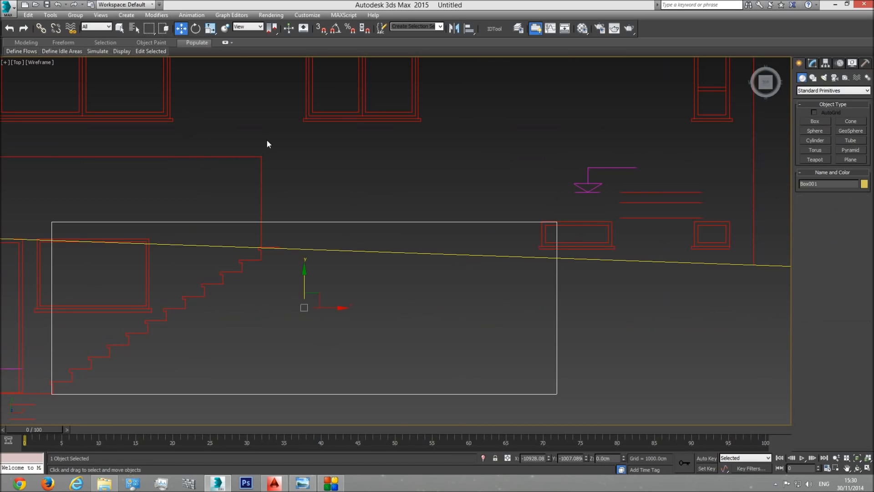
drag(306, 276, 304, 277)
middle_drag(557, 257, 555, 272)
scroll(555, 271, down, 2)
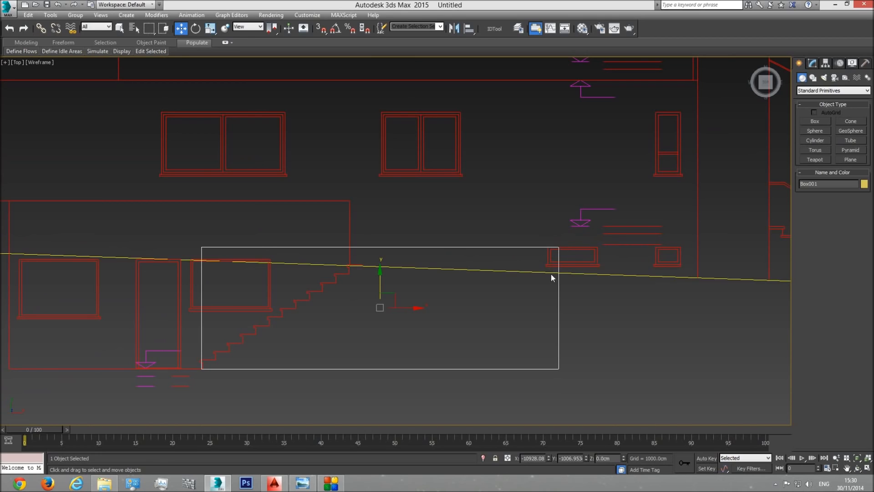
Step: Replace the measuring box with one about 206 × 710 × 128 cm, drawn from the foot of the basement stairs to the low window's bottom
key(Delete)
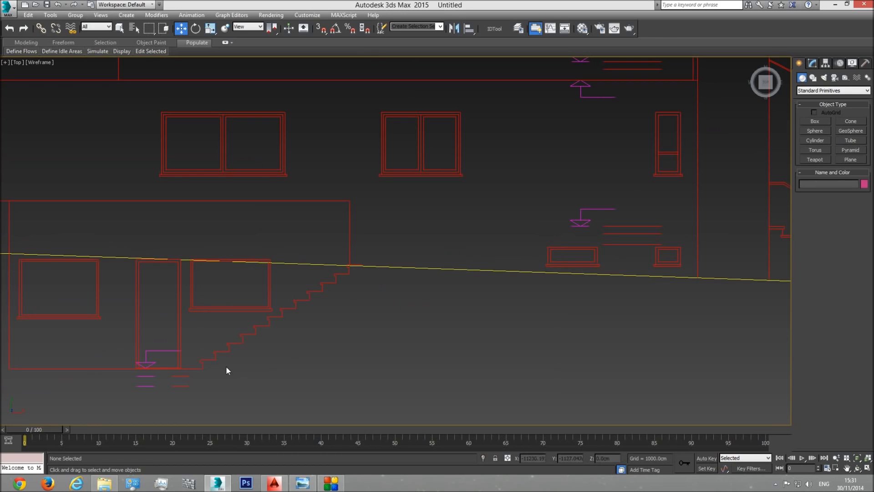
click(815, 121)
drag(203, 368, 555, 266)
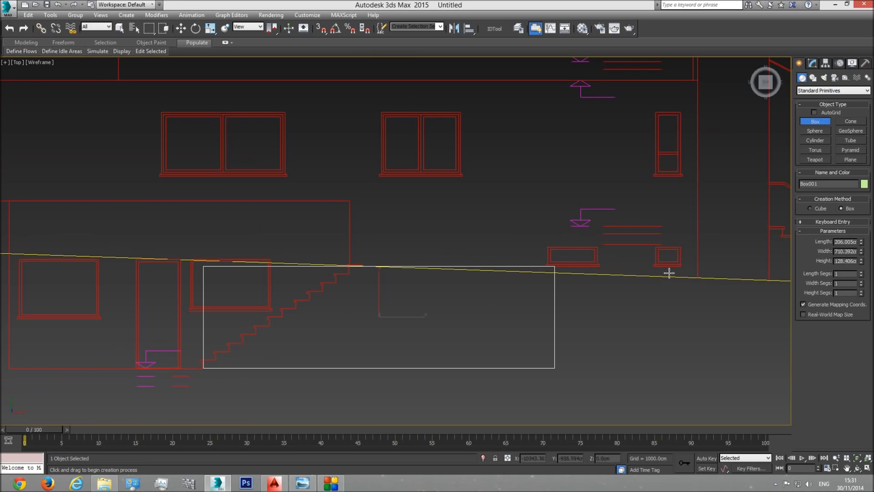
Step: Move the box along X under the low windows, raise it about 40 cm along Y to the window tops, and delete it
click(181, 28)
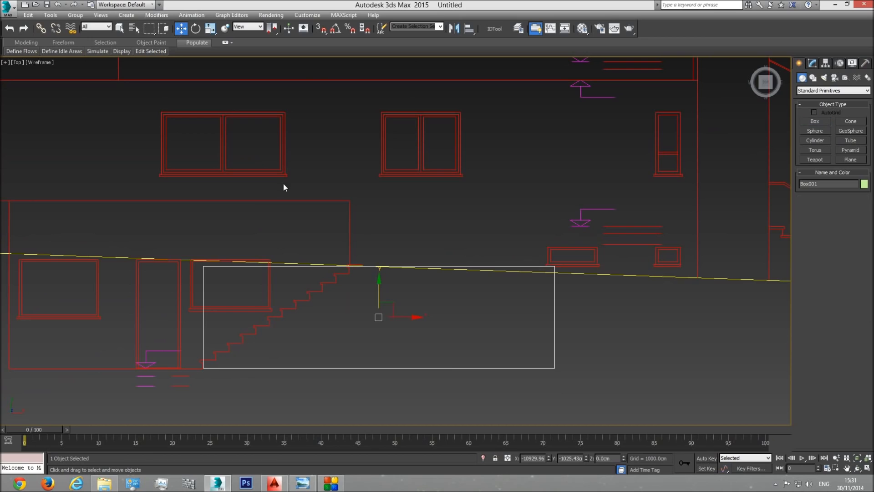
drag(406, 315, 538, 314)
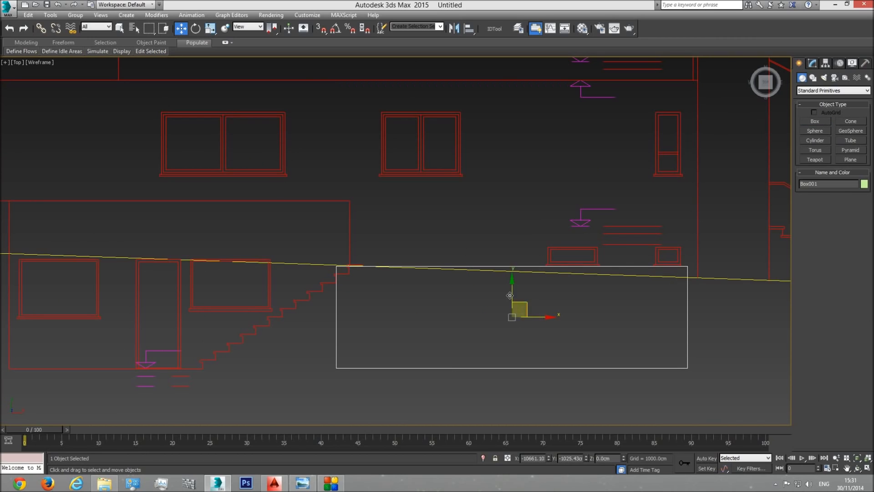
drag(509, 294, 515, 276)
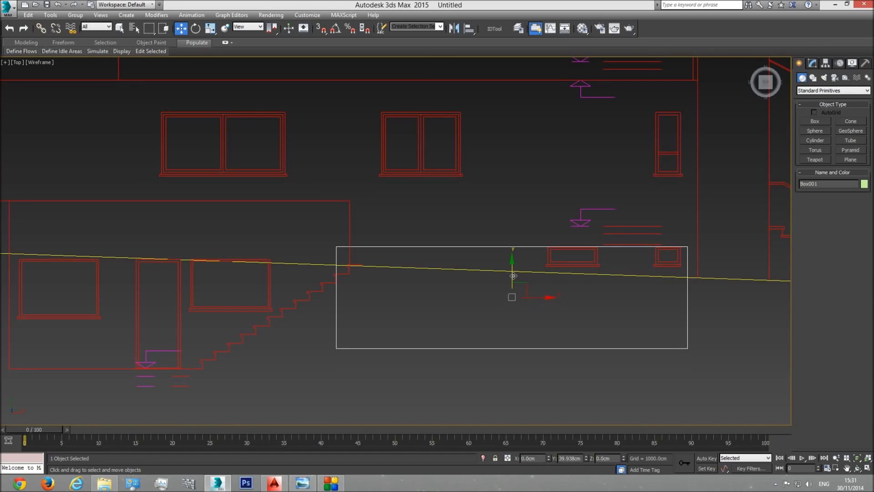
key(Delete)
Step: Show the basement walls shaded in the front view, with their full width in sight
key(p)
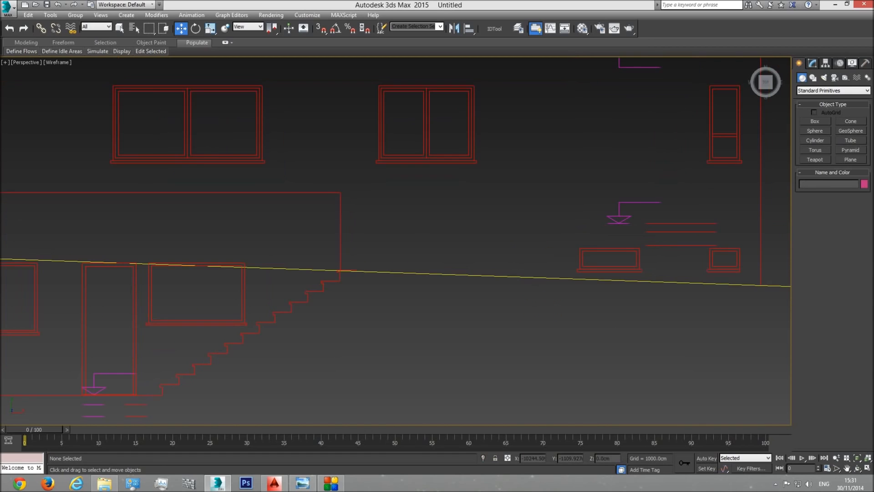
click(856, 458)
click(858, 468)
drag(400, 283, 421, 278)
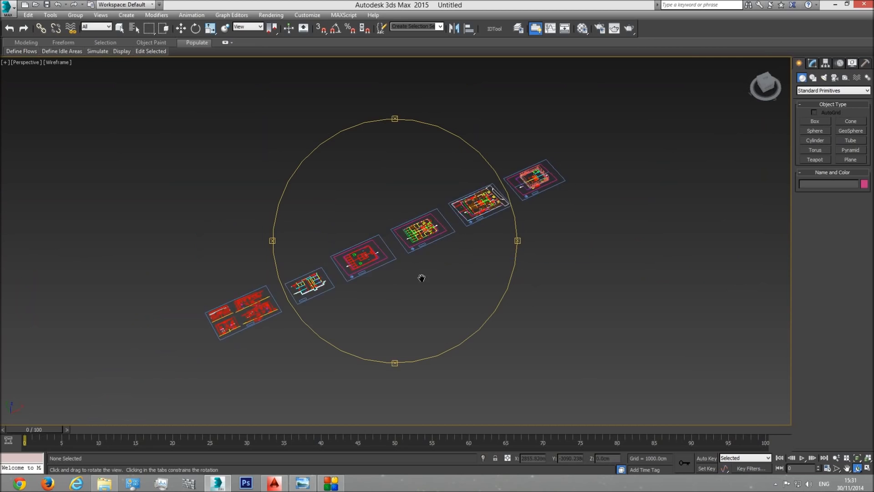
middle_drag(421, 278, 407, 294)
scroll(439, 250, up, 5)
key(F3)
drag(444, 224, 450, 202)
mouse_move(449, 203)
middle_down()
mouse_move(425, 275)
mouse_move(457, 272)
middle_up()
scroll(450, 252, up, 5)
scroll(428, 274, up, 4)
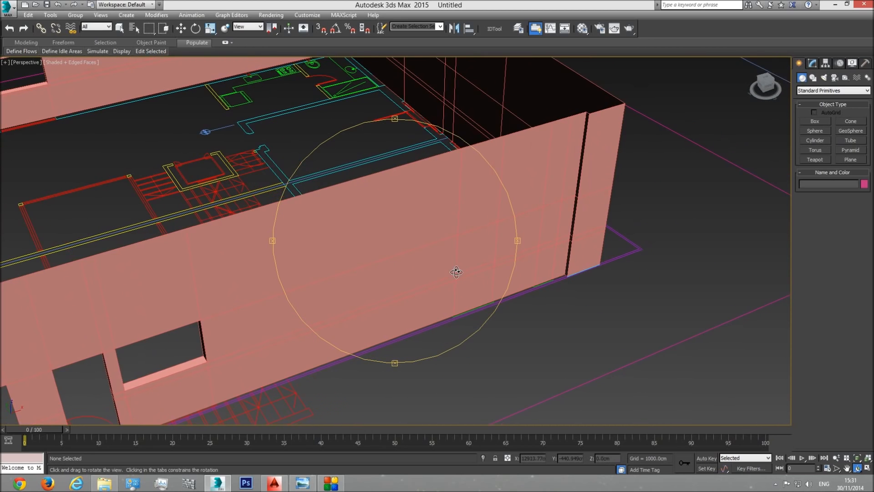
key(f)
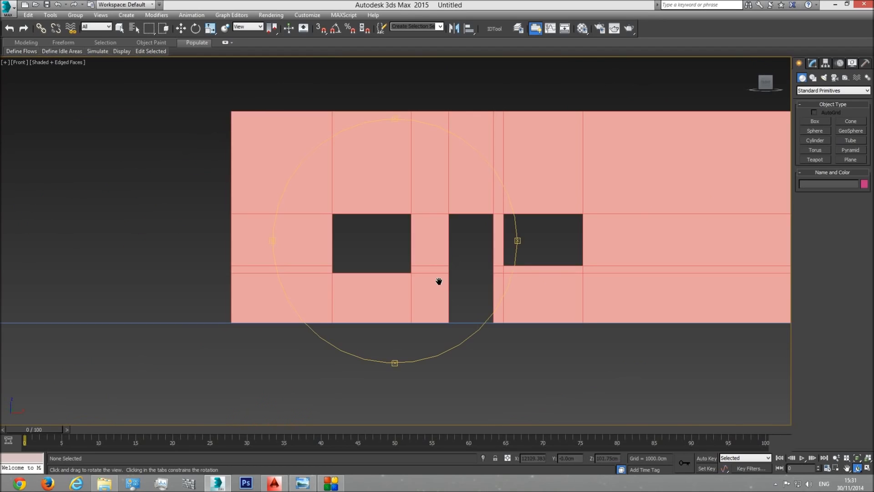
scroll(439, 279, down, 3)
Step: Draw a narrow reference box about 42 cm wide and 35 cm high beside the walls, and set its length to 206 cm
click(815, 121)
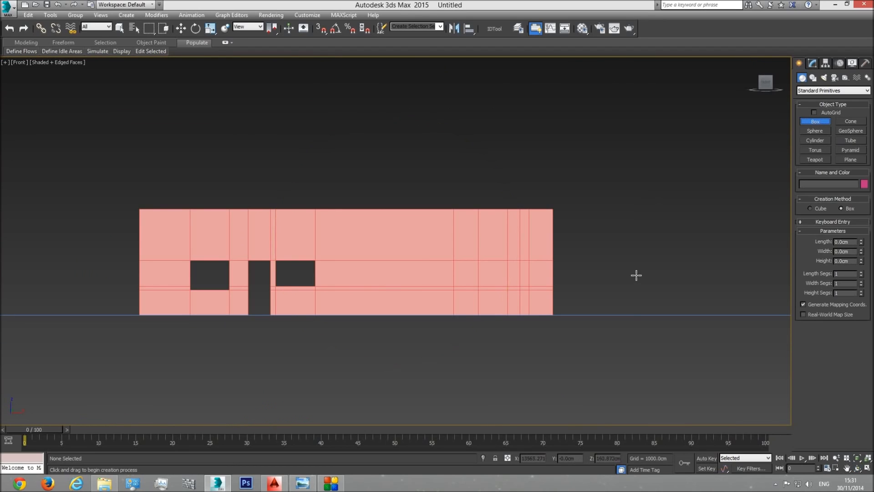
middle_drag(469, 318, 468, 319)
scroll(468, 318, up, 5)
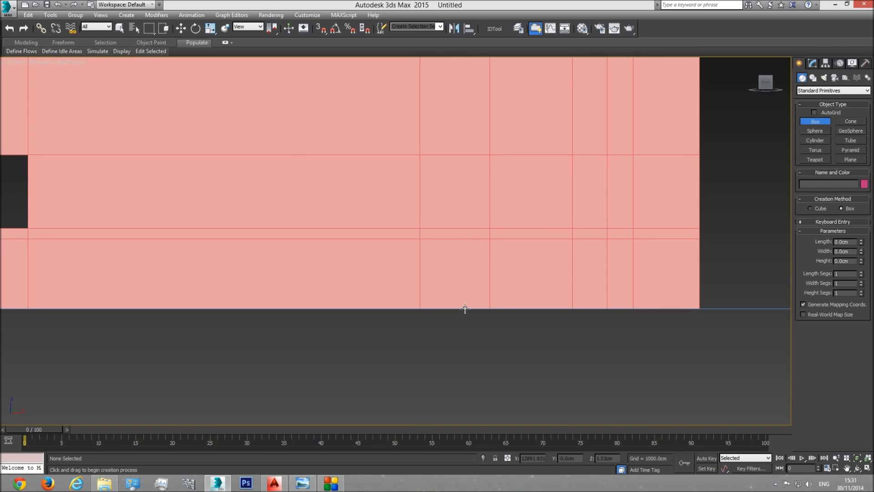
middle_drag(726, 269, 624, 302)
drag(626, 308, 656, 154)
click(683, 133)
double_click(847, 243)
text(20)
key(Return)
Step: With snapping on, move the reference box so its bottom corner sits on the walls' base line
click(181, 28)
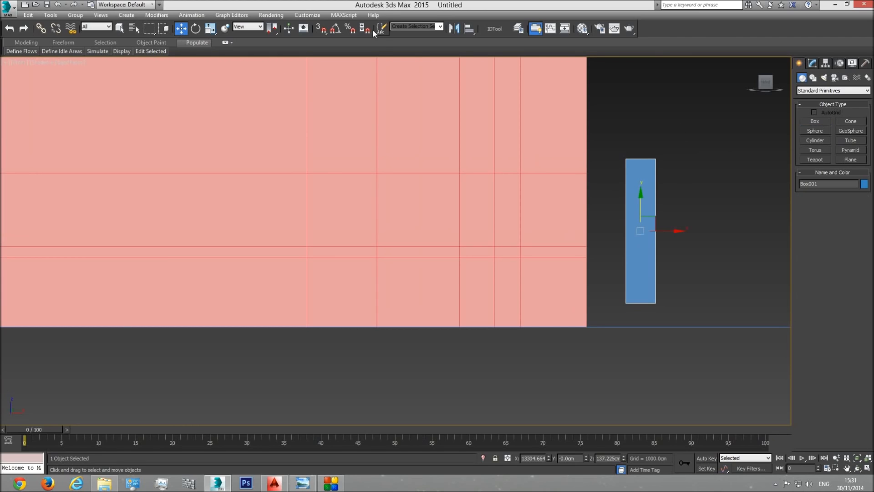
click(321, 29)
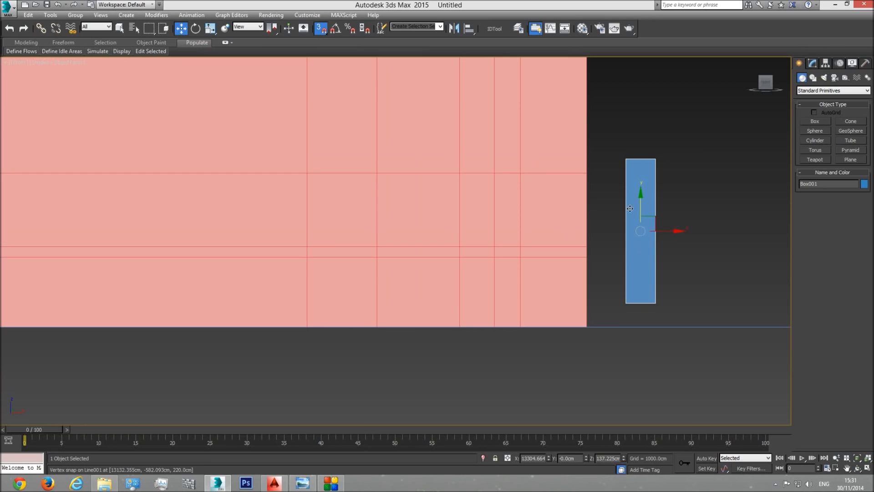
drag(641, 206, 640, 164)
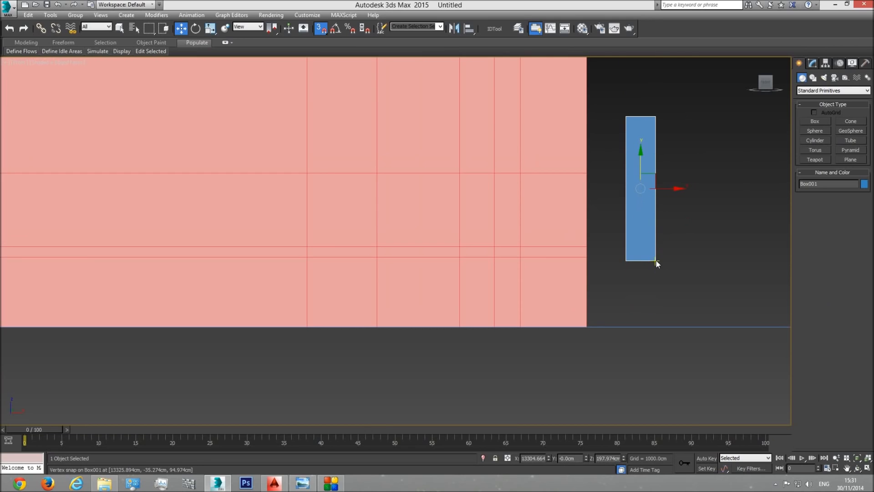
drag(655, 261, 677, 327)
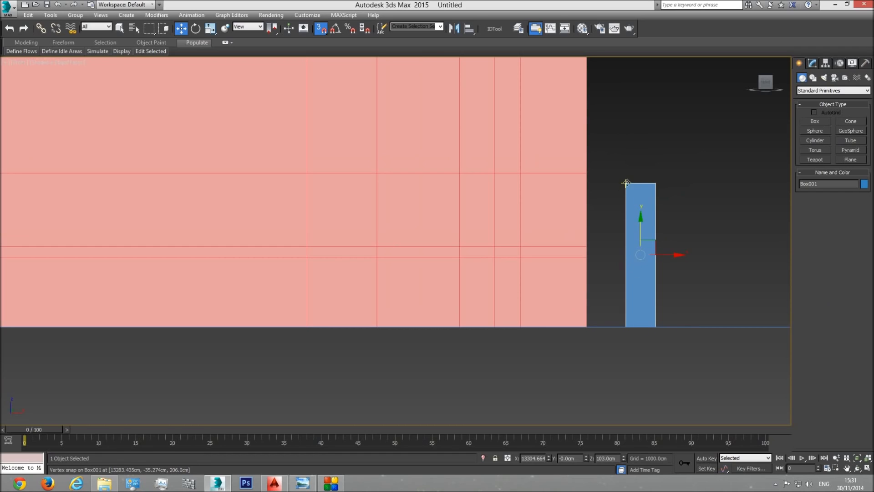
Step: Copy the reference box about 67 cm along X, away from the walls
click(812, 63)
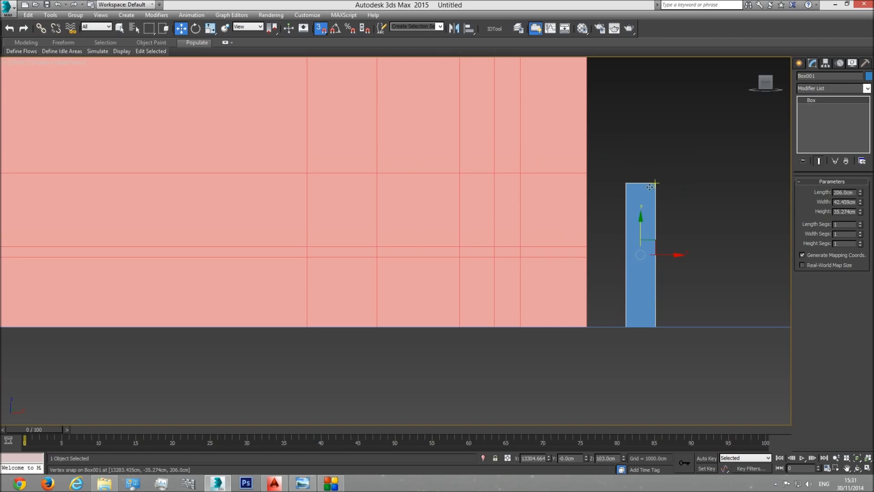
shift+drag(666, 257, 713, 255)
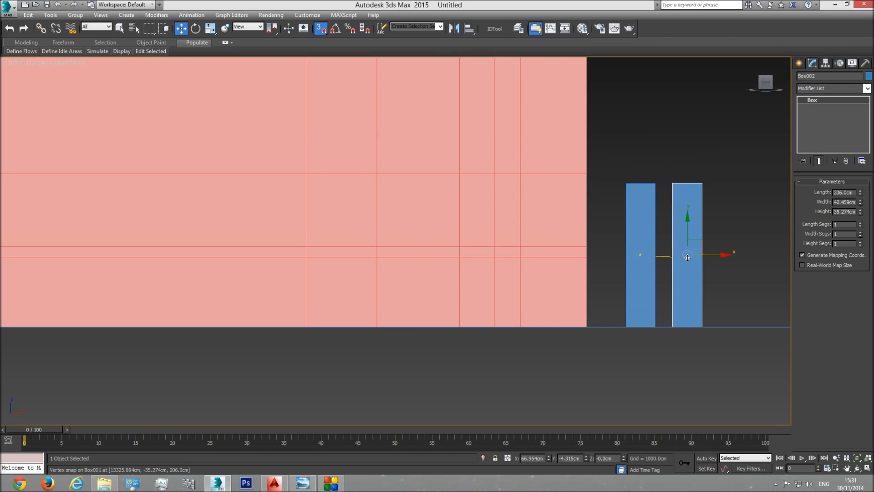
key(Return)
Step: Set the copied box's length to 246 cm and snap its bottom to the walls' base line
double_click(844, 192)
text(246)
key(Return)
drag(694, 269, 695, 158)
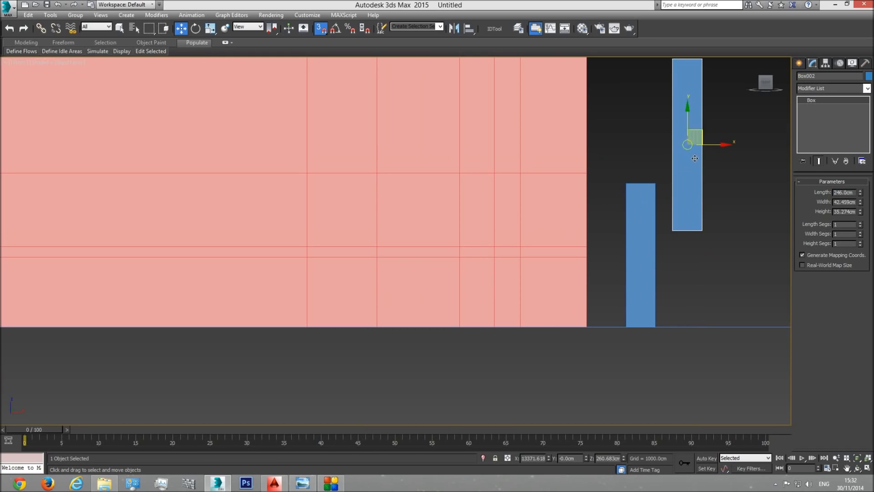
drag(702, 230, 703, 326)
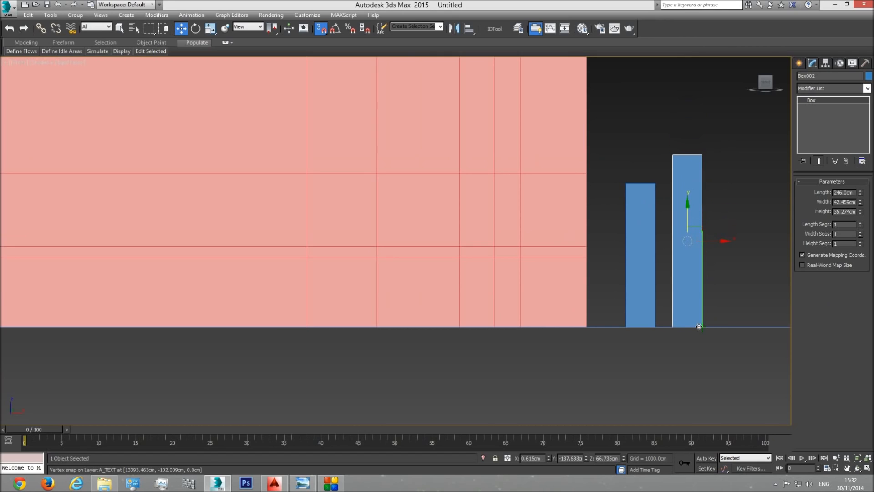
Step: Enter vertex editing on the wall object and rename it as Walls basment
click(565, 179)
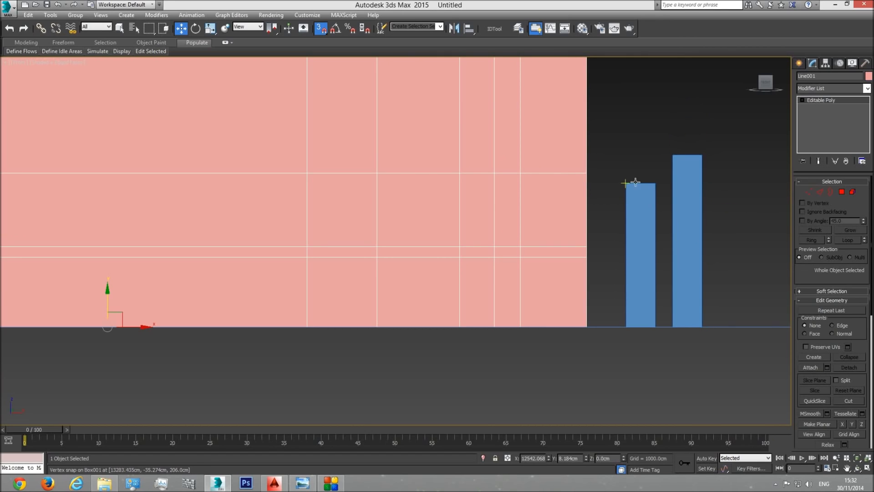
click(808, 192)
scroll(812, 274, down, 5)
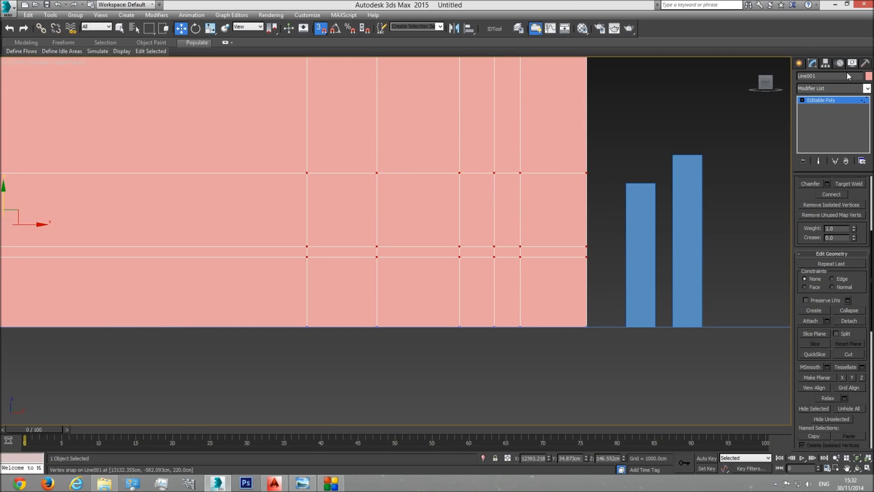
click(826, 74)
text(Walls basment)
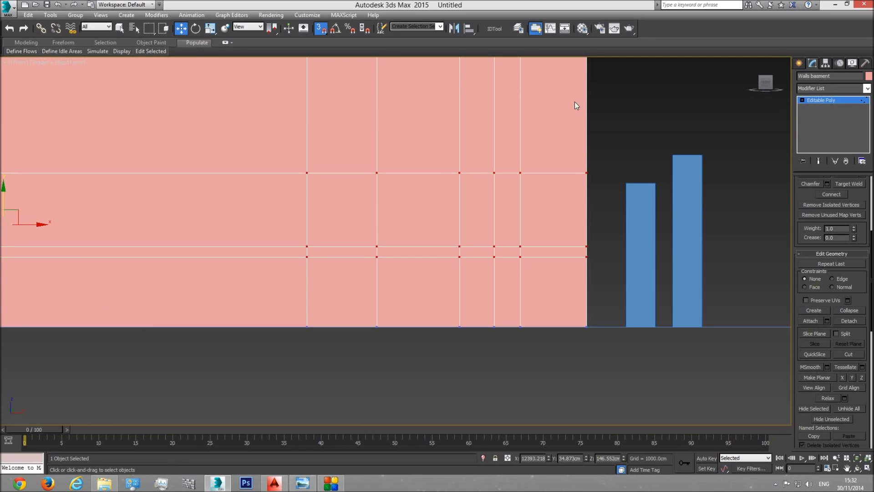
Step: Slice the basement walls horizontally at the tops of the two reference boxes, 206 cm and 246 cm high, and leave vertex editing
click(815, 334)
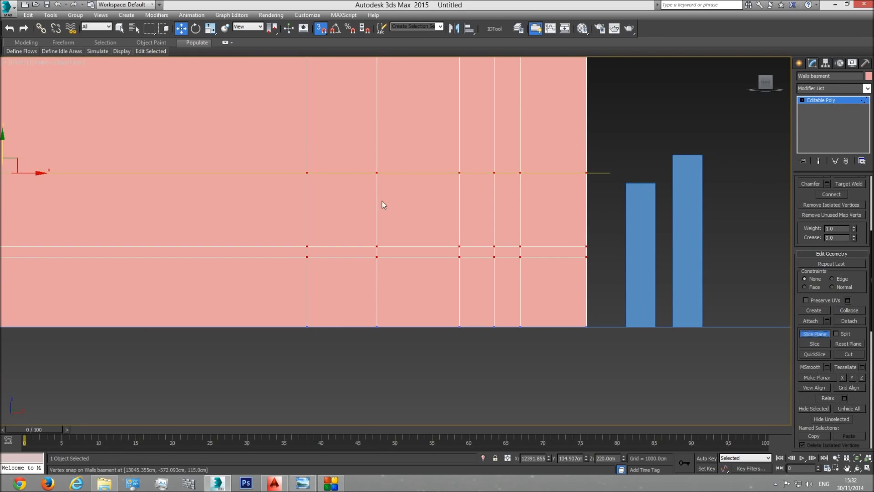
drag(19, 161, 628, 185)
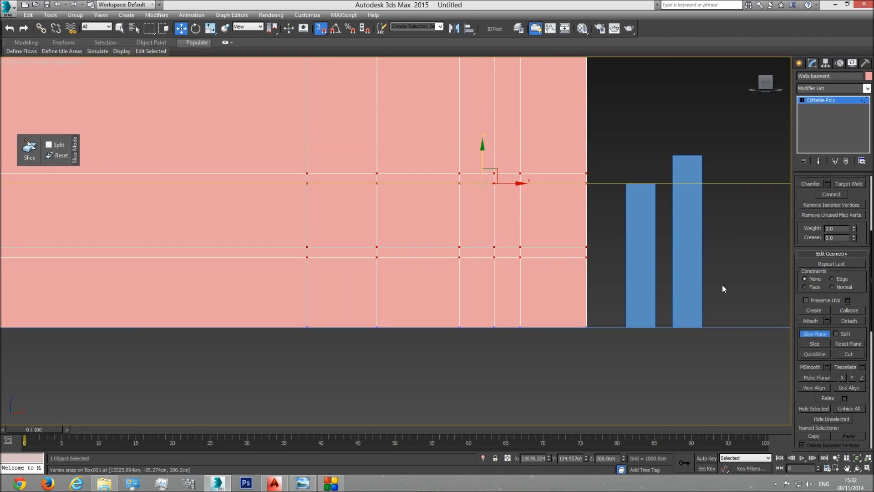
drag(482, 158, 677, 155)
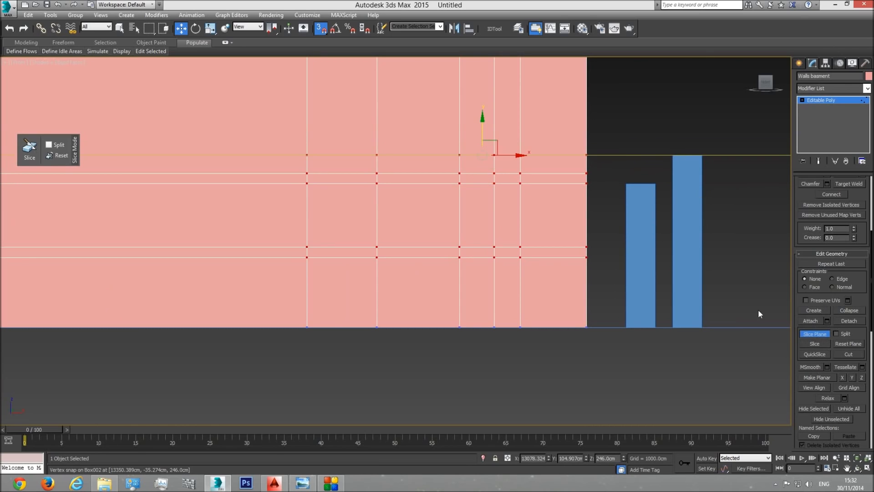
click(815, 345)
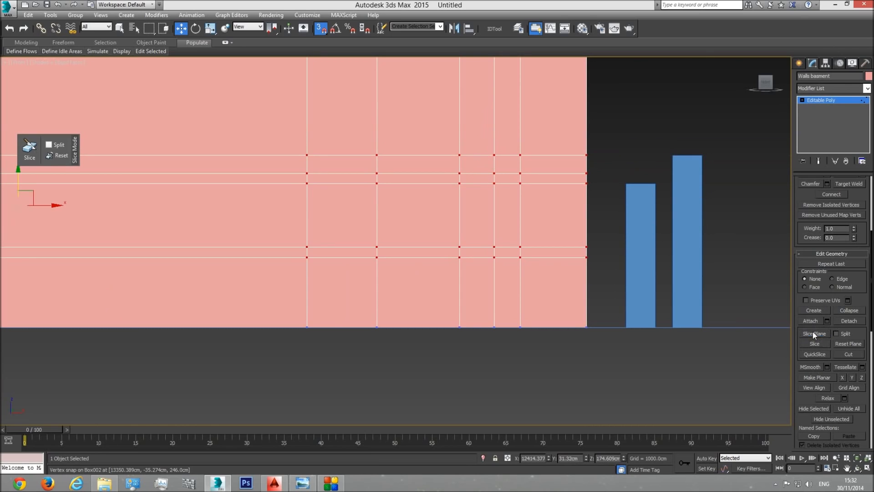
click(831, 111)
Step: Select both reference boxes in the perspective view, using wireframe display to see them through the walls
click(639, 204)
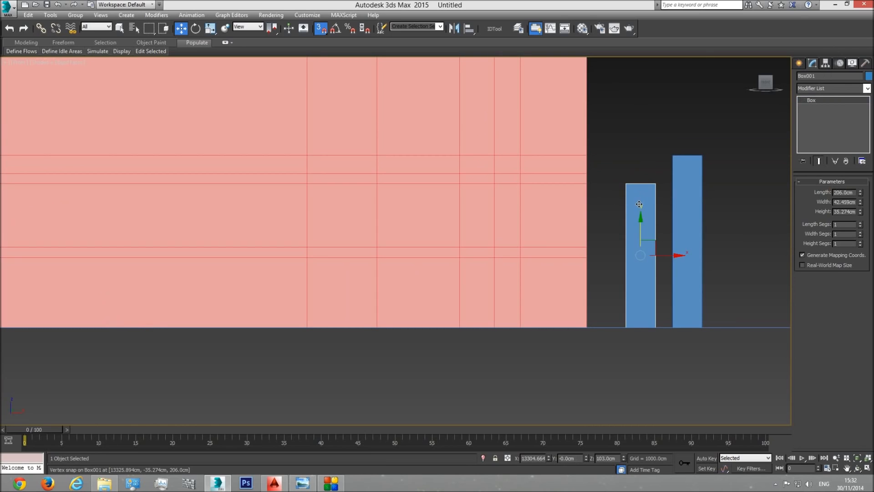
key(p)
click(857, 467)
drag(492, 296, 432, 270)
middle_drag(431, 269, 411, 267)
scroll(440, 265, down, 3)
scroll(440, 265, up, 3)
key(F3)
right_click(441, 265)
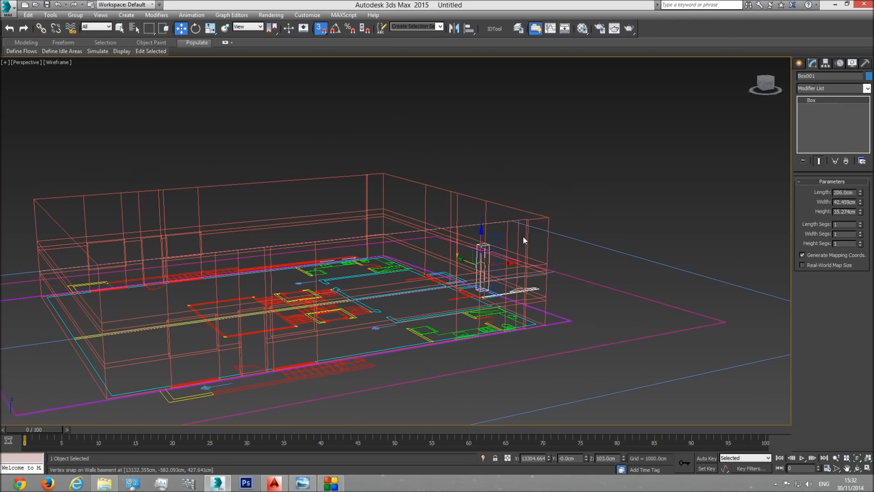
scroll(466, 254, up, 2)
ctrl+click(452, 242)
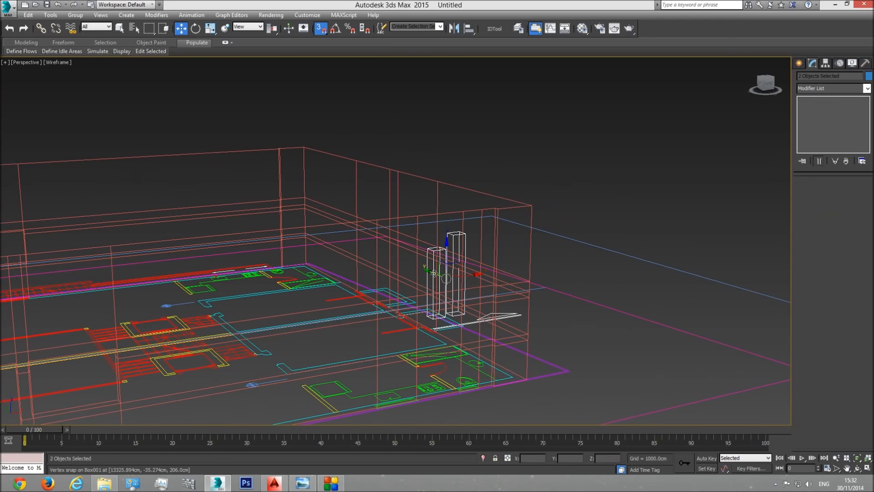
Step: With snapping off, move both boxes outside the side wall near its corner recess, and compare them with the slice lines
key(F3)
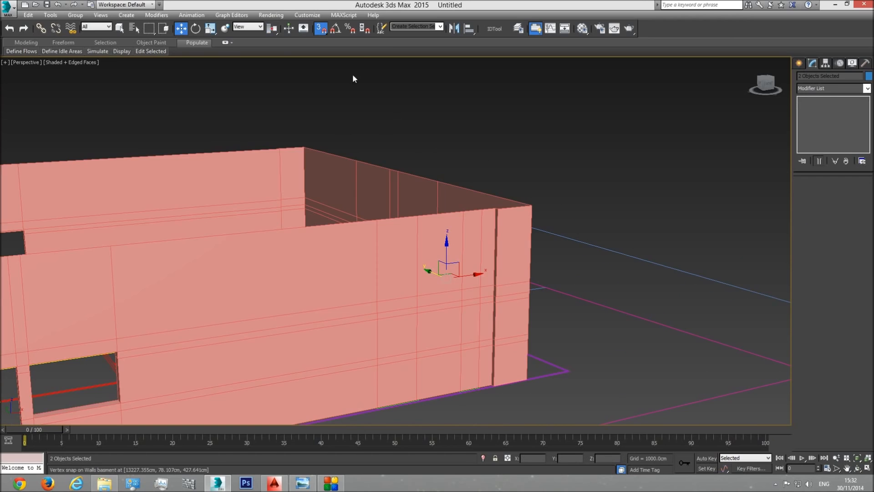
click(321, 30)
drag(435, 275, 505, 350)
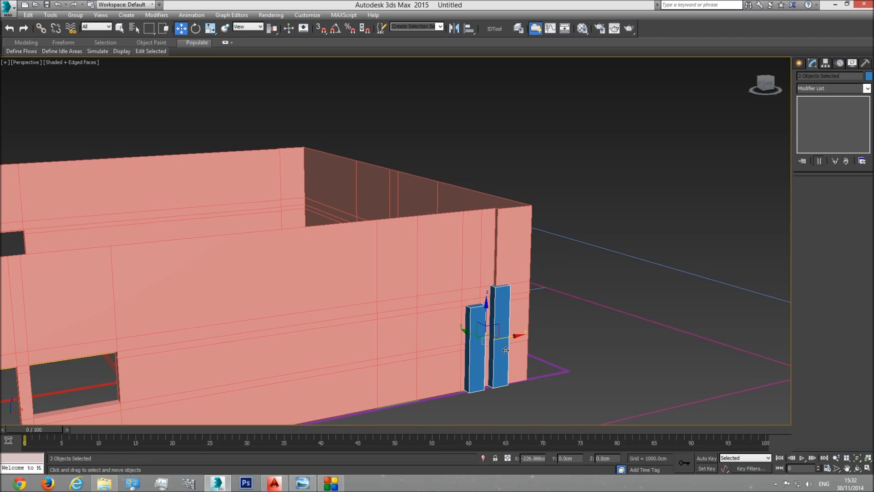
scroll(506, 350, up, 2)
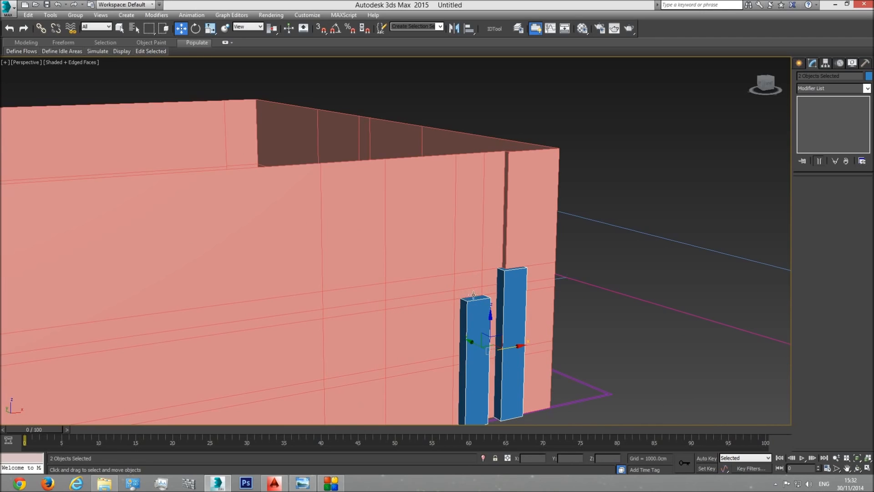
scroll(473, 272, down, 2)
key(F3)
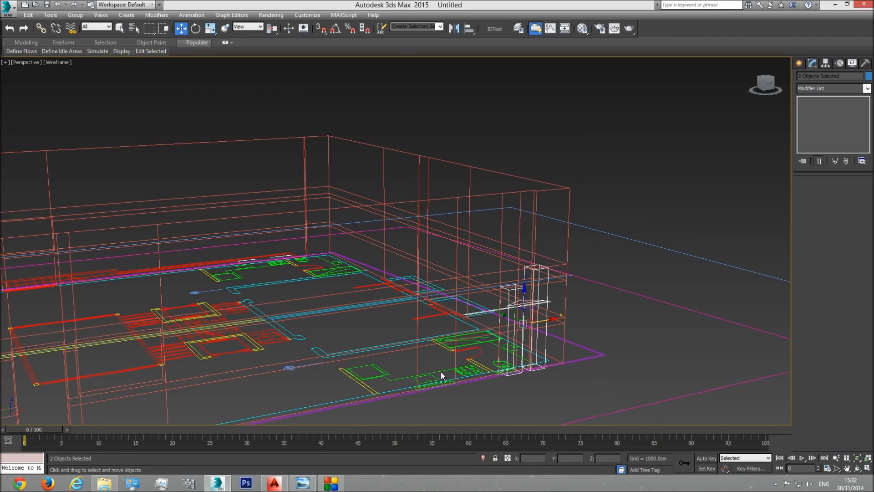
key(F3)
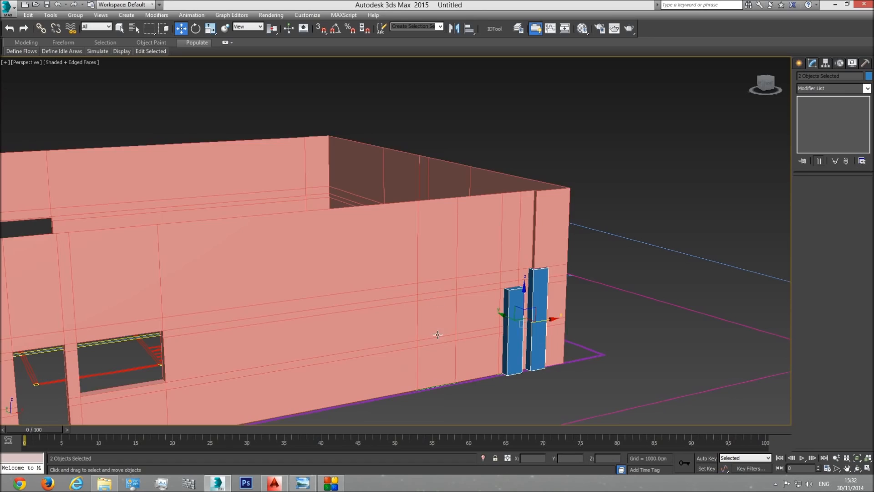
Step: Enter polygon editing on the basement walls and select the two stacked faces of the wider small window between the slice lines
click(438, 294)
key(4)
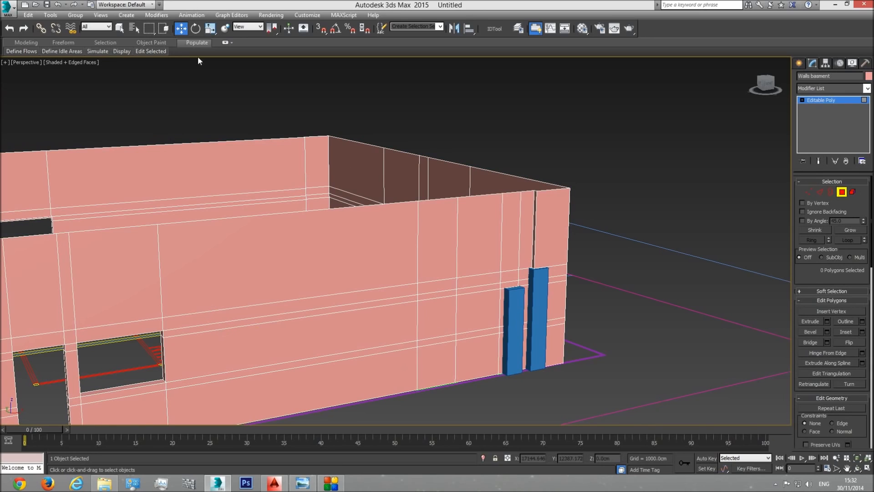
click(119, 28)
click(446, 286)
ctrl+click(437, 296)
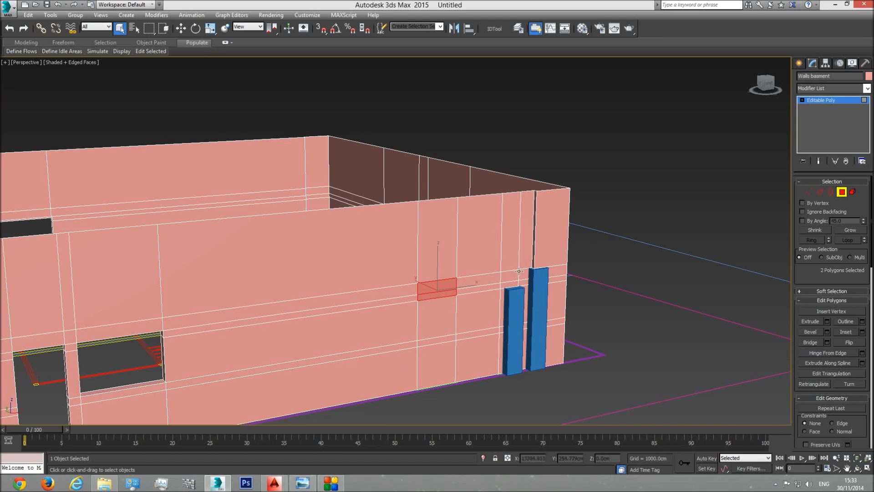
key(F3)
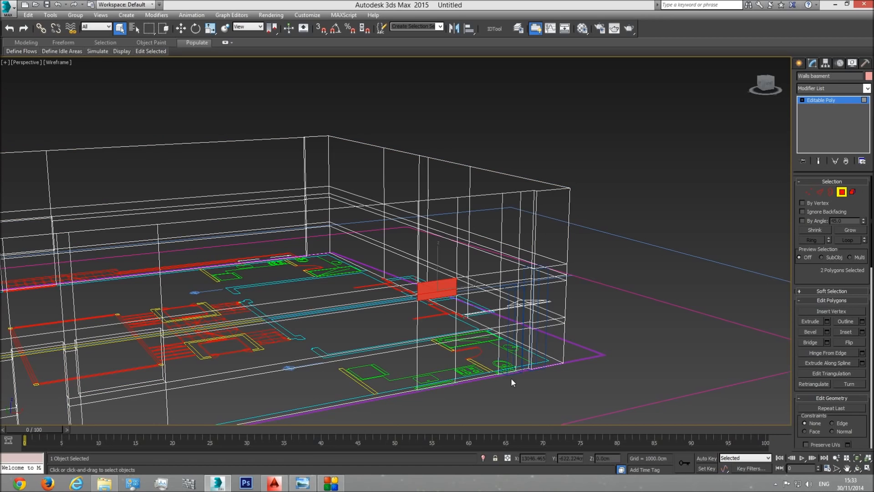
key(F3)
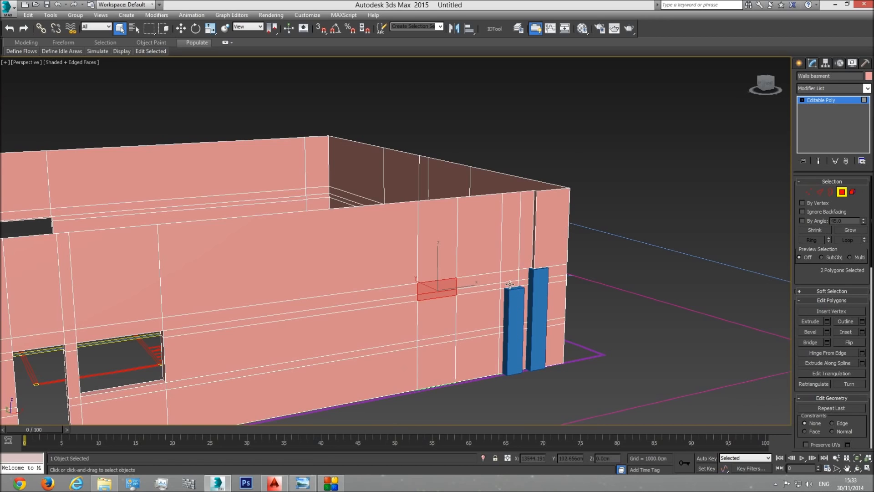
Step: Add the two stacked faces of the narrower small window near the corner recess to the polygon selection
ctrl+click(510, 284)
ctrl+click(509, 278)
middle_drag(492, 312, 497, 323)
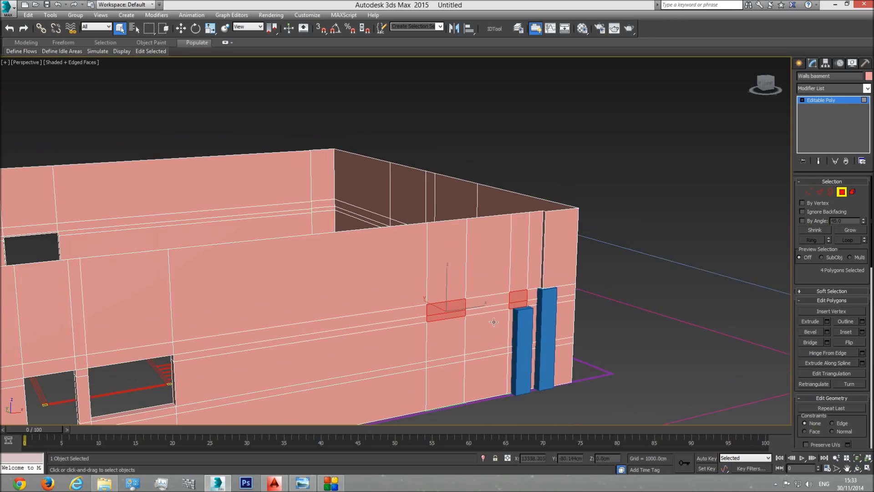
scroll(497, 323, up, 3)
scroll(469, 302, down, 3)
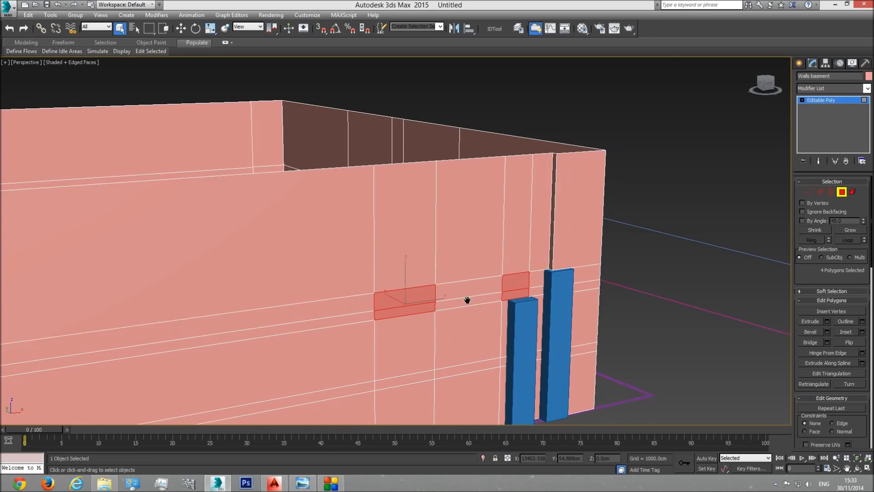
key(F3)
key(F3)
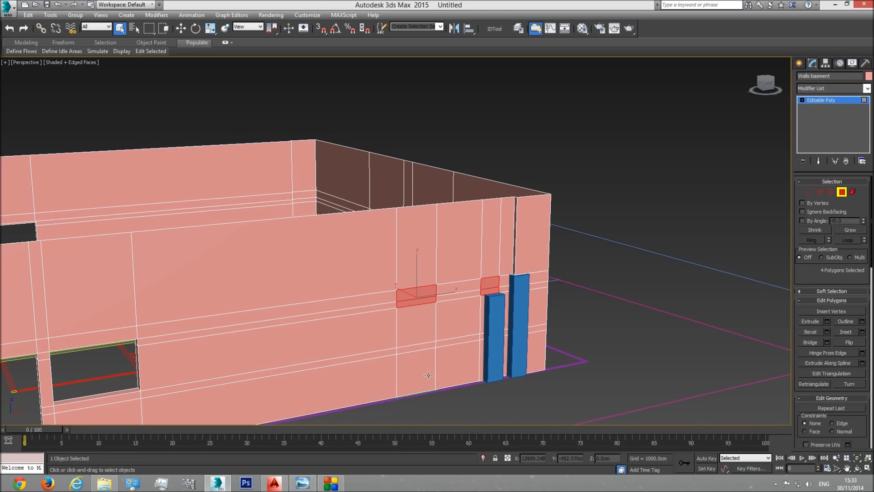
scroll(485, 352, down, 2)
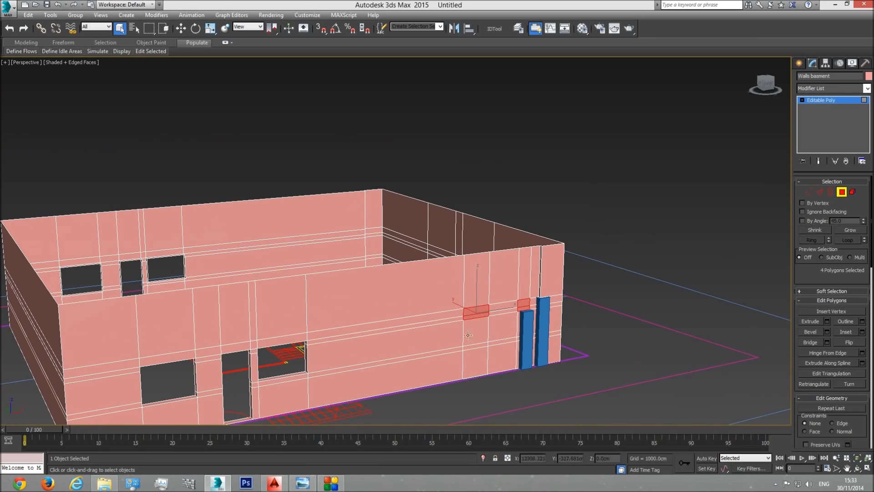
scroll(489, 336, up, 2)
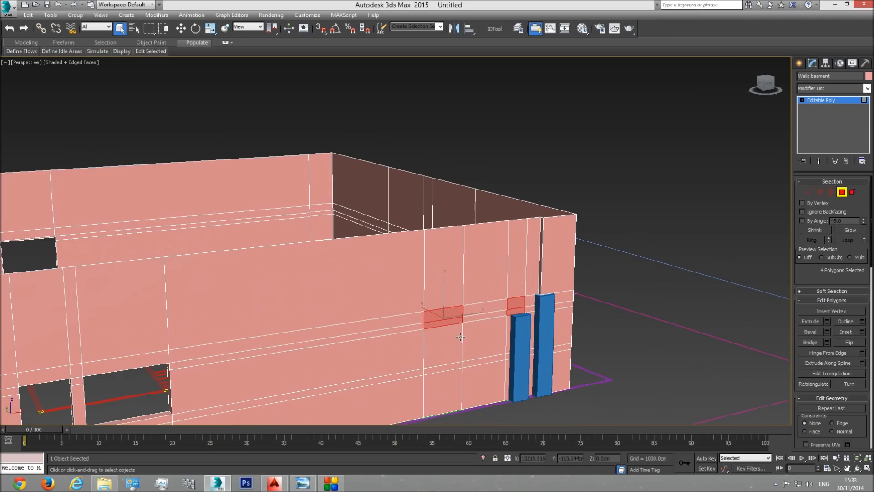
Step: Extrude the selected small-window faces by -20 cm, checking the depth against the wall thickness in the top view
click(826, 322)
middle_drag(357, 340, 336, 351)
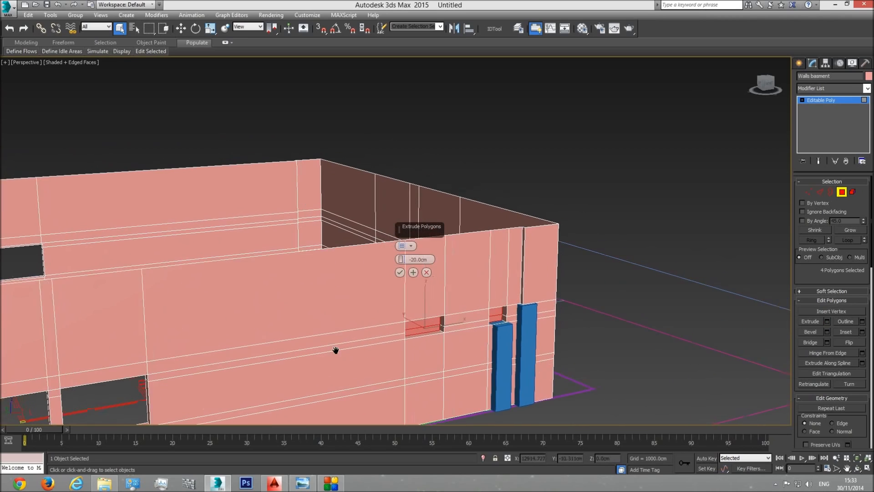
scroll(336, 353, down, 2)
key(t)
scroll(501, 356, down, 4)
scroll(500, 360, down, 5)
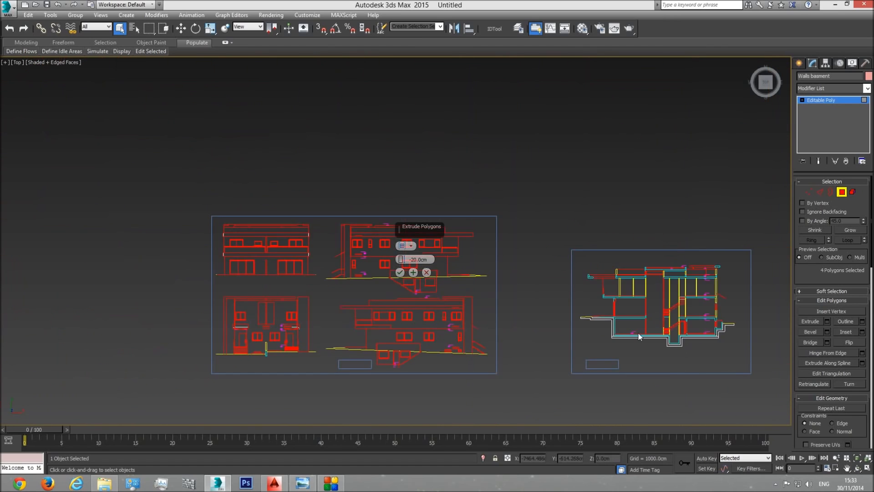
scroll(448, 363, up, 2)
scroll(503, 397, up, 10)
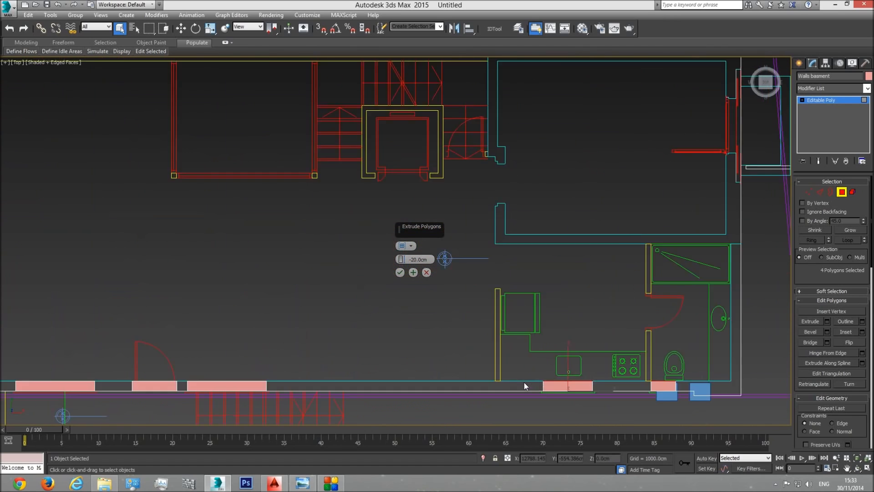
scroll(585, 379, up, 5)
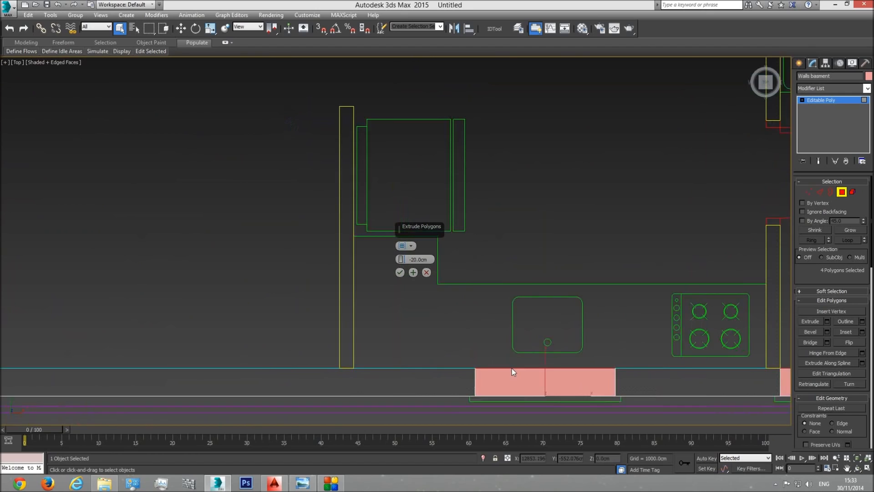
click(400, 272)
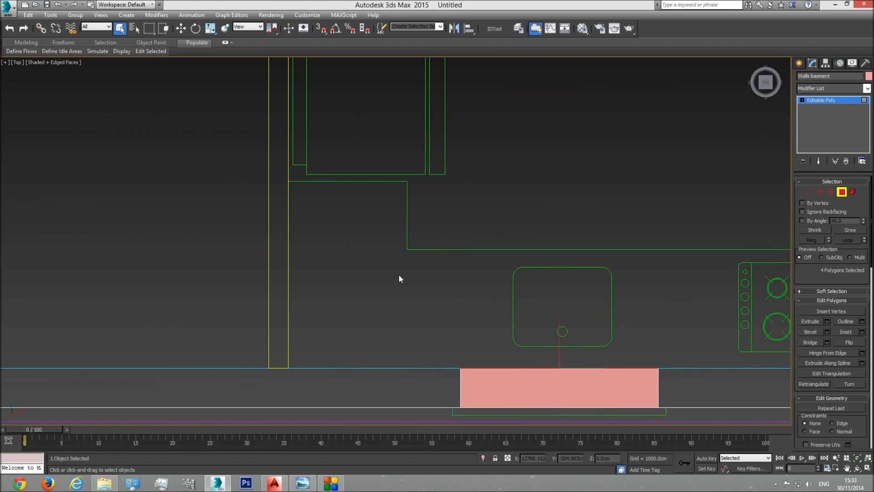
Step: Delete the extruded faces in the perspective view to open both small windows, and leave polygon editing
key(p)
click(858, 466)
drag(455, 291, 428, 250)
key(Delete)
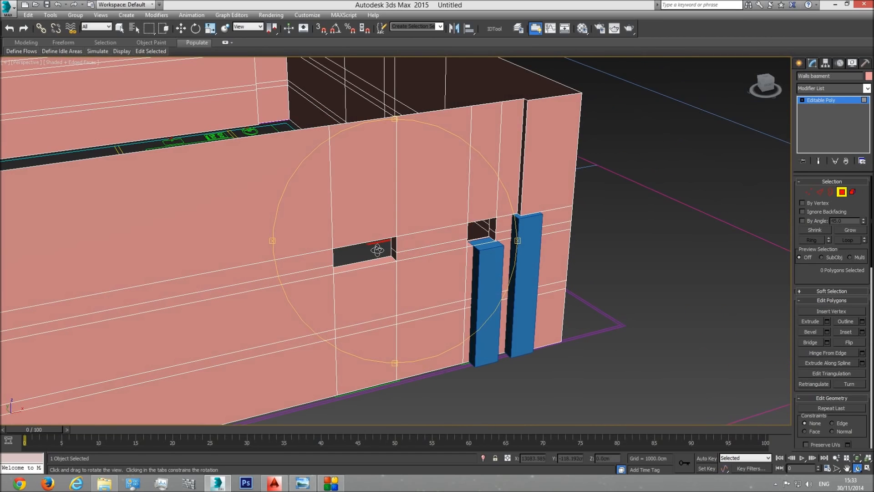
click(829, 101)
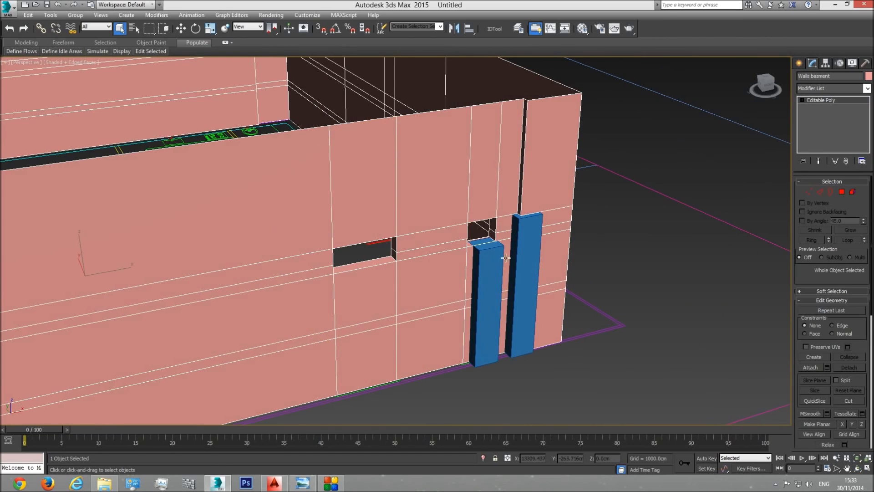
Step: Delete both blue reference boxes beside the side wall
click(527, 243)
key(Delete)
click(486, 280)
key(Delete)
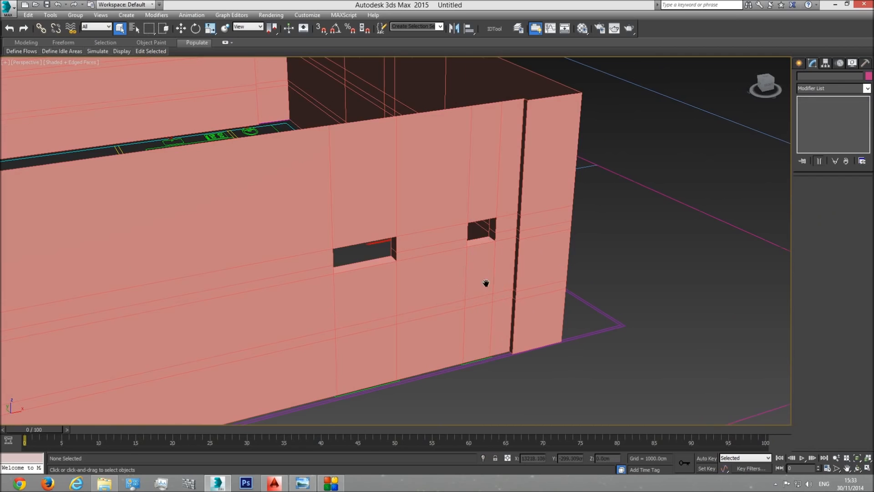
Step: Examine the basement walls and new openings from several sides, comparing them with the plan underneath in wireframe display
scroll(477, 298, down, 5)
scroll(477, 298, up, 5)
key(F3)
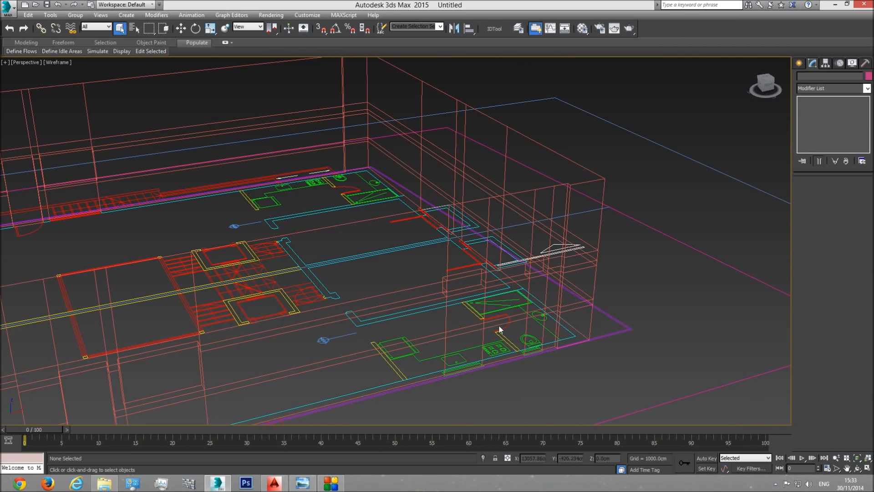
key(F3)
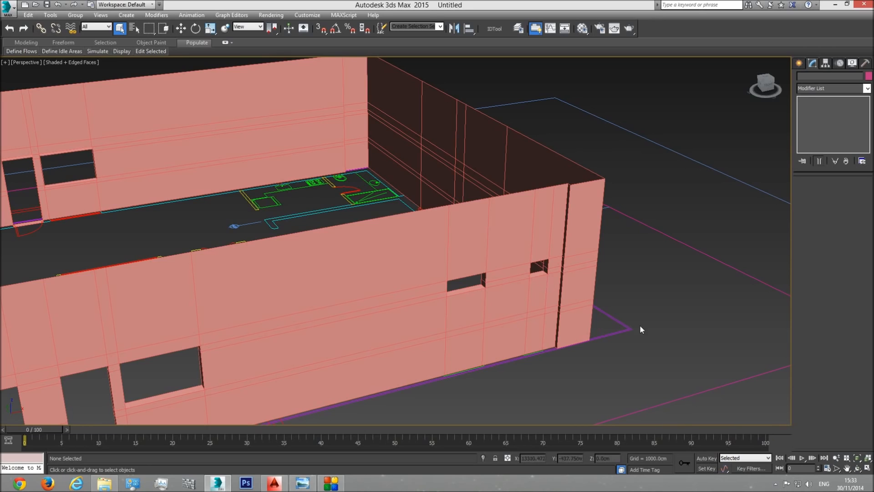
click(858, 468)
key(F3)
mouse_move(439, 253)
mouse_down()
mouse_move(389, 257)
mouse_move(381, 271)
mouse_move(421, 278)
mouse_up()
key(F3)
key(F3)
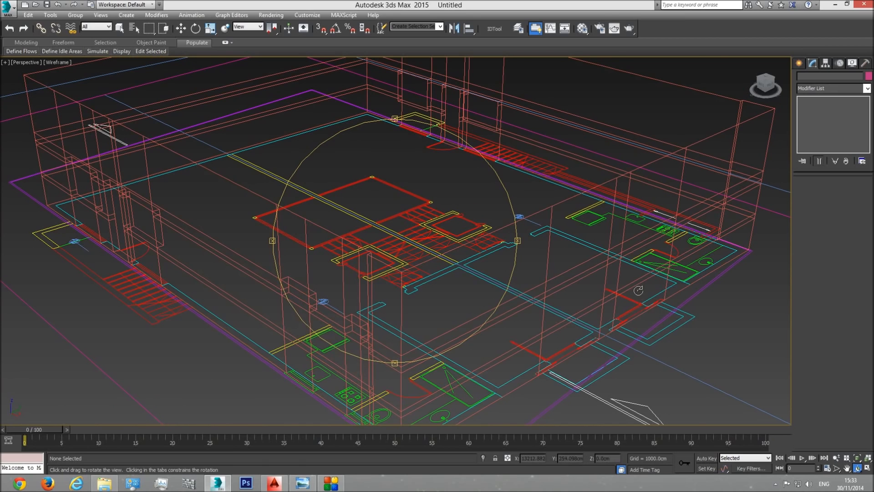
key(F3)
key(F3)
key(F3)
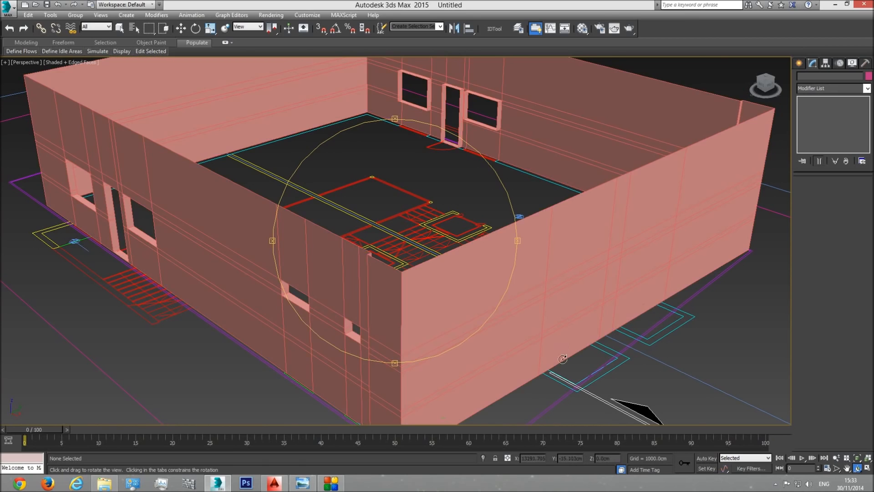
middle_drag(563, 360, 554, 316)
scroll(554, 317, down, 3)
drag(469, 310, 539, 301)
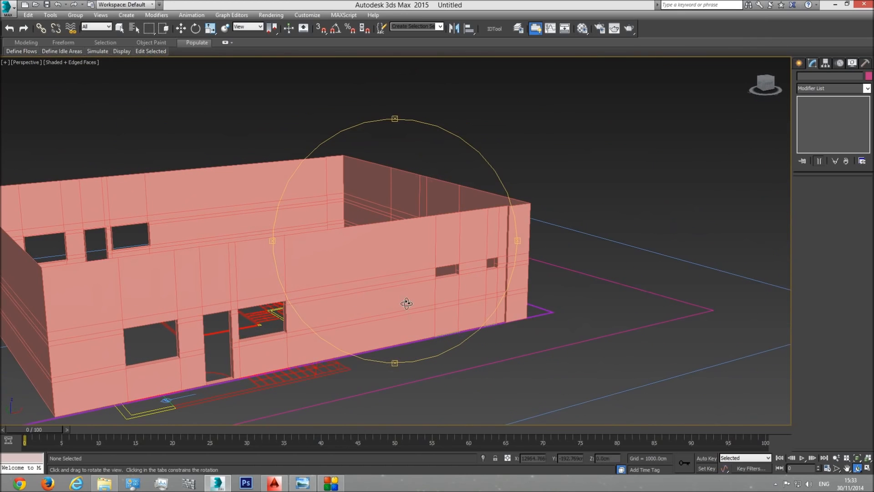
Step: Examine the basement windows and doors in the side elevation drawings from the top view
key(t)
scroll(430, 296, down, 10)
middle_drag(576, 264, 698, 261)
middle_drag(121, 277, 447, 264)
scroll(287, 271, up, 6)
middle_drag(332, 256, 425, 263)
middle_drag(268, 219, 310, 323)
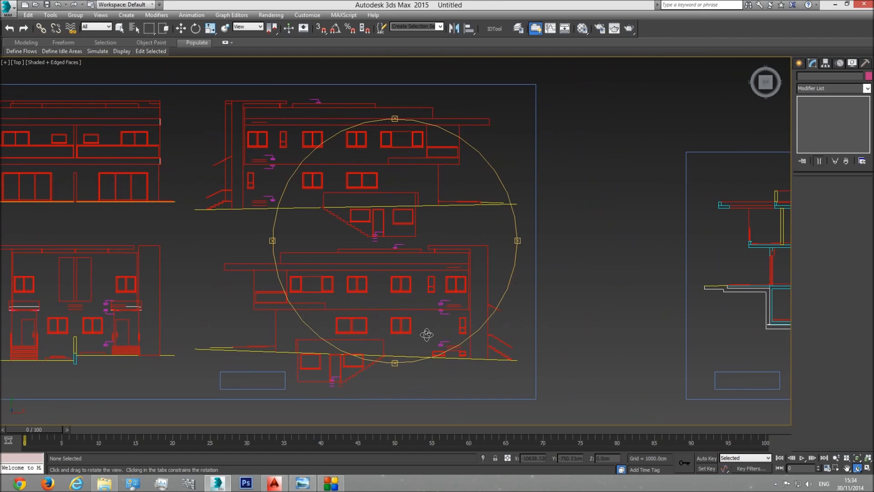
middle_drag(425, 336, 631, 333)
middle_drag(336, 208, 342, 253)
scroll(342, 253, down, 3)
middle_drag(431, 270, 274, 264)
middle_drag(343, 275, 474, 275)
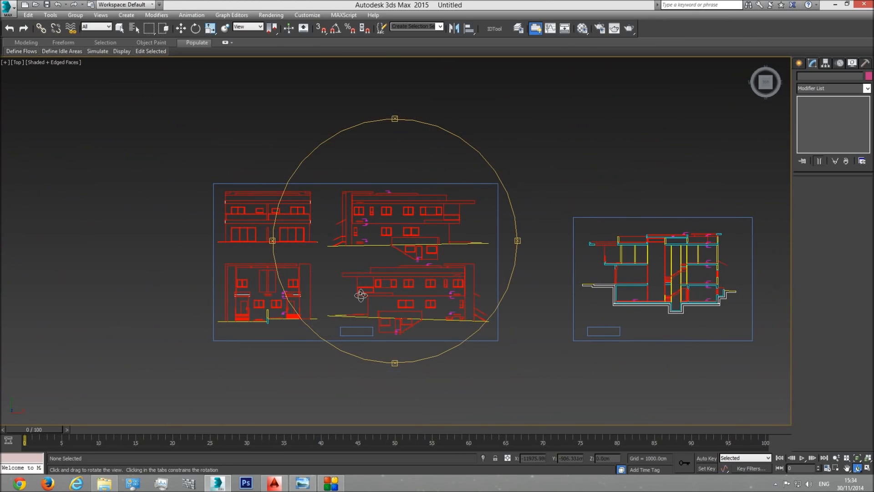
middle_drag(299, 300, 384, 293)
middle_drag(446, 316, 451, 312)
scroll(451, 312, up, 5)
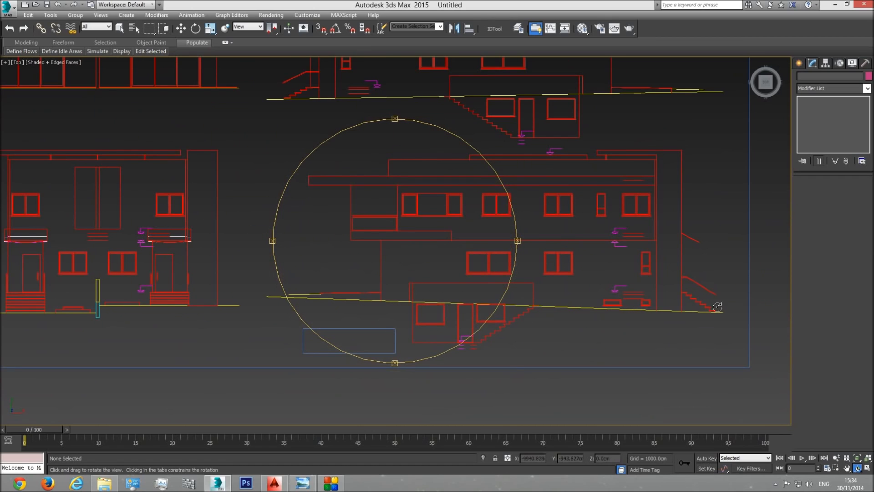
Step: Examine the entrance elevation drawing near the ground line for basement openings
middle_drag(315, 273, 394, 301)
scroll(394, 301, down, 2)
middle_drag(319, 306, 453, 326)
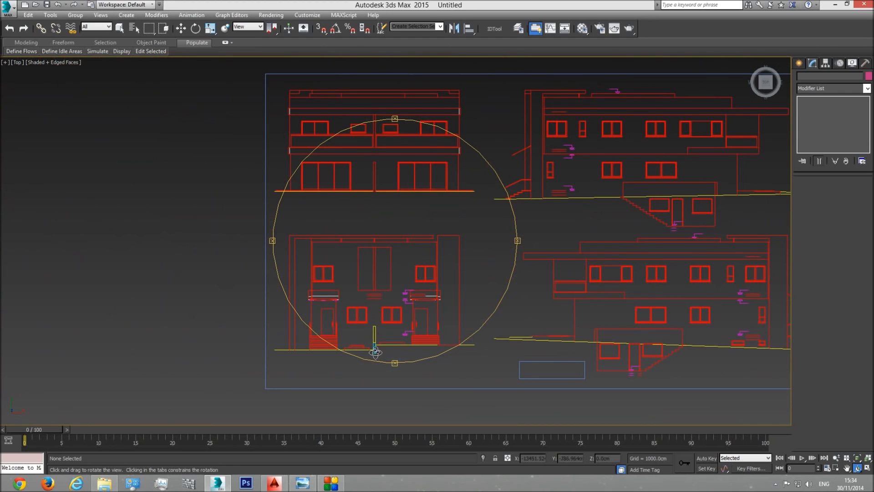
middle_drag(373, 360, 376, 322)
scroll(376, 322, up, 5)
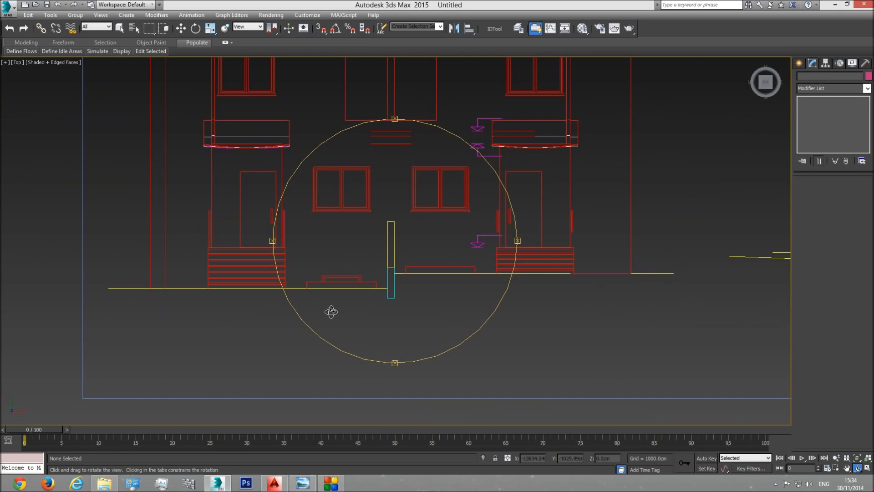
scroll(359, 303, down, 5)
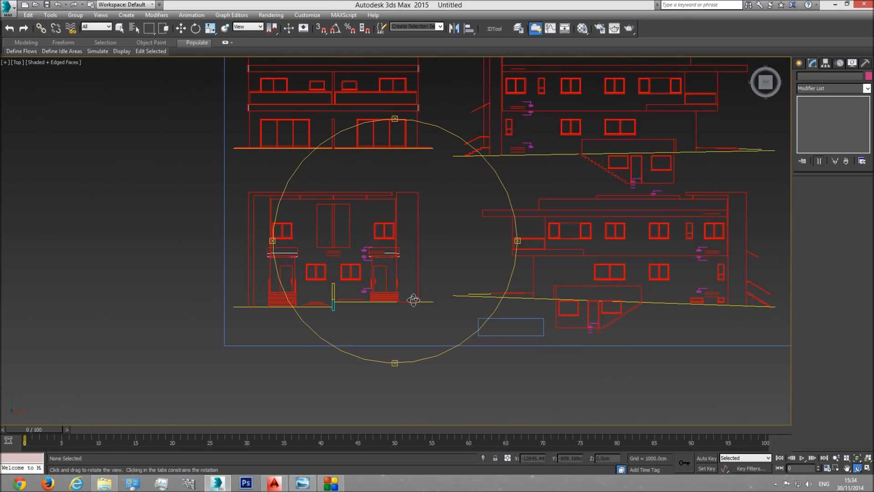
scroll(409, 298, down, 2)
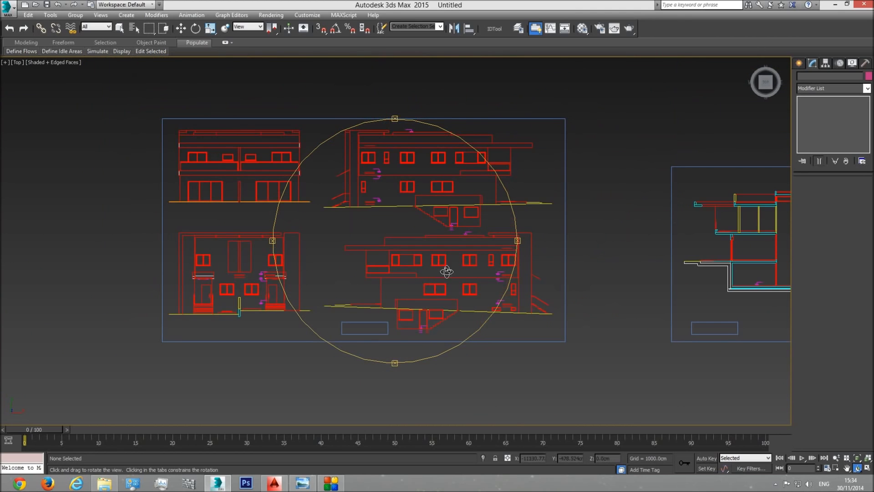
Step: Examine the section drawing at the basement's end wall, where the window faces the light well
middle_drag(447, 273, 312, 282)
middle_drag(560, 280, 304, 275)
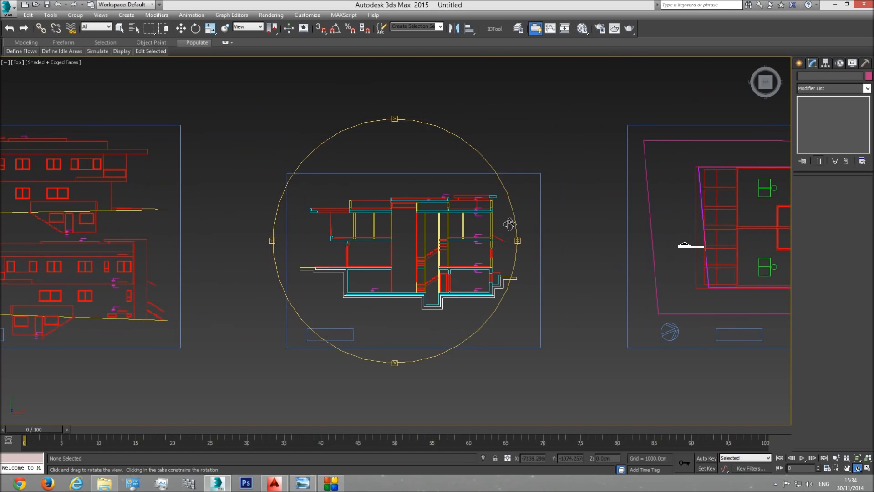
scroll(464, 286, up, 4)
scroll(471, 286, up, 4)
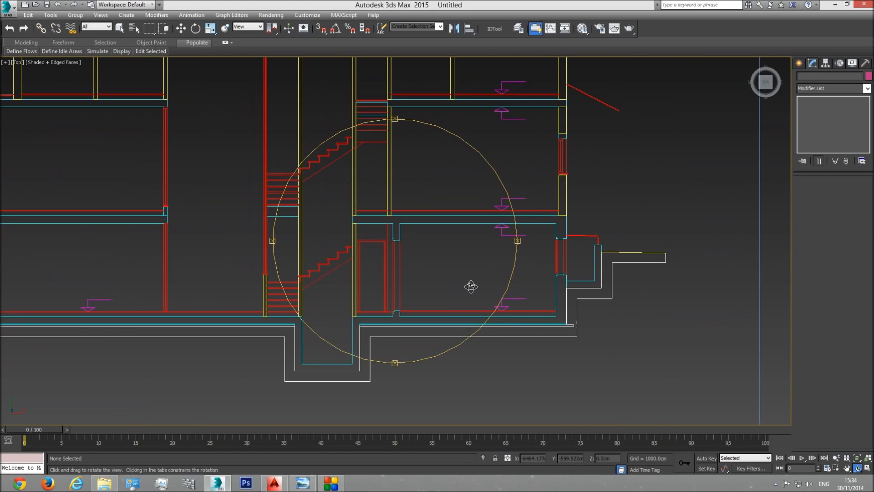
scroll(471, 287, down, 4)
scroll(412, 293, down, 2)
scroll(424, 291, up, 6)
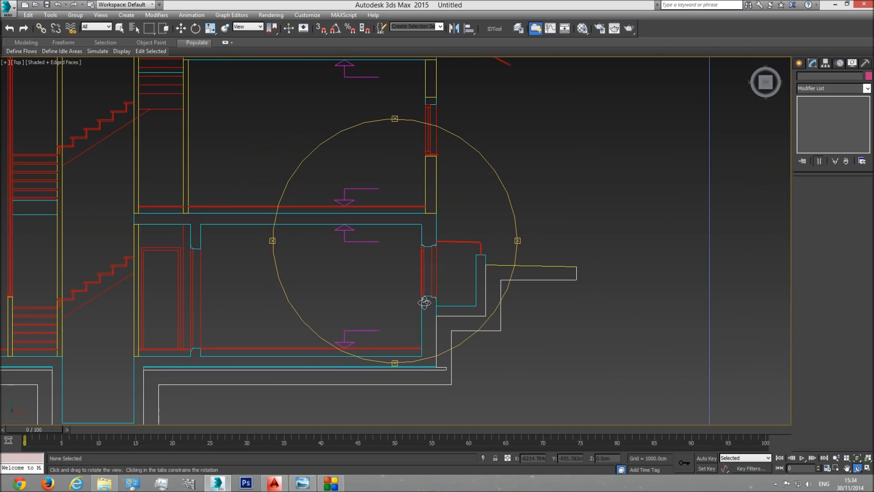
scroll(427, 295, down, 8)
scroll(411, 286, down, 5)
Step: Return to the basement plan and examine the end-wall windows beside the two light wells
middle_drag(655, 261, 241, 293)
middle_drag(503, 305, 419, 300)
scroll(508, 291, up, 5)
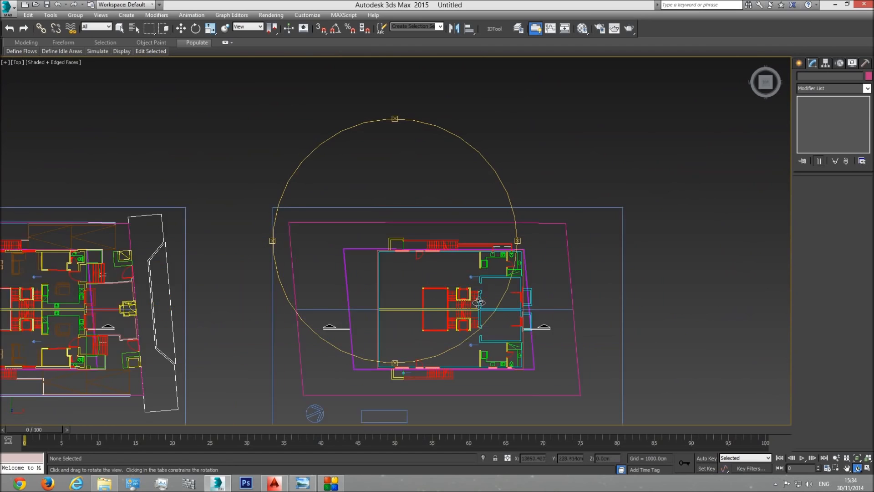
scroll(470, 305, up, 5)
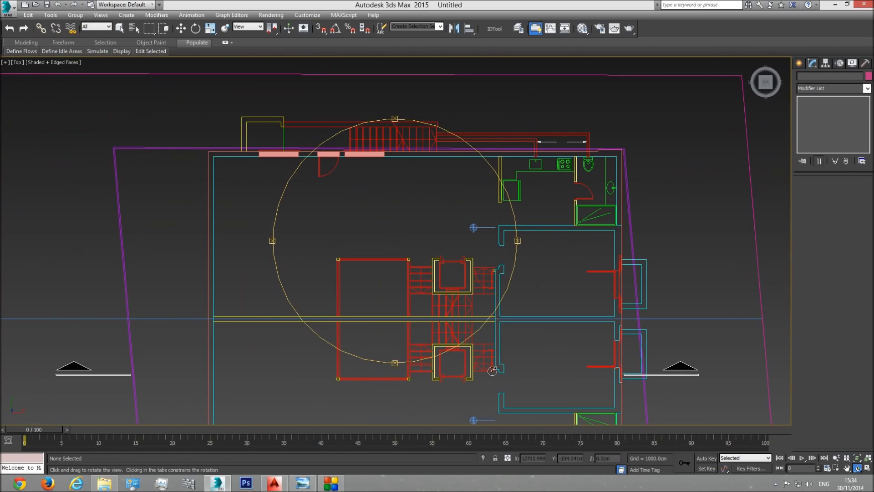
middle_drag(492, 403, 471, 268)
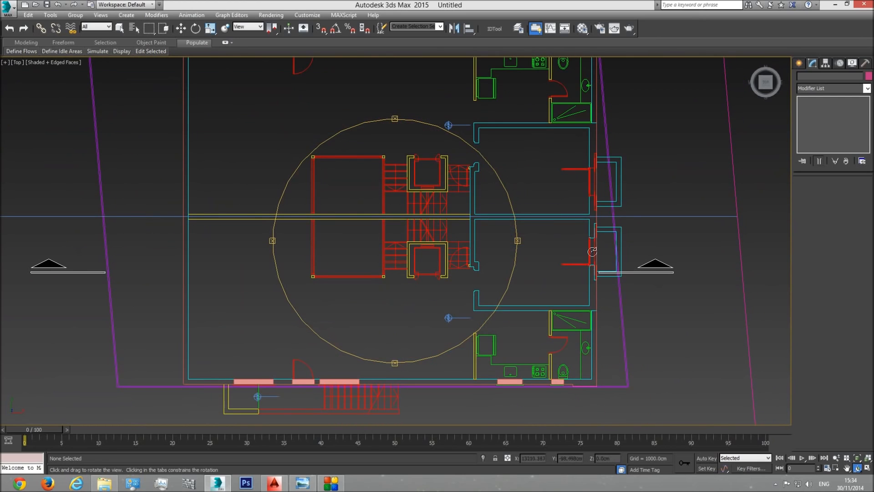
Step: Return to the section drawing and examine the basement end-wall window above the light well
scroll(447, 278, down, 7)
mouse_move(401, 283)
middle_down()
mouse_move(820, 269)
mouse_move(33, 280)
middle_up()
scroll(383, 296, up, 6)
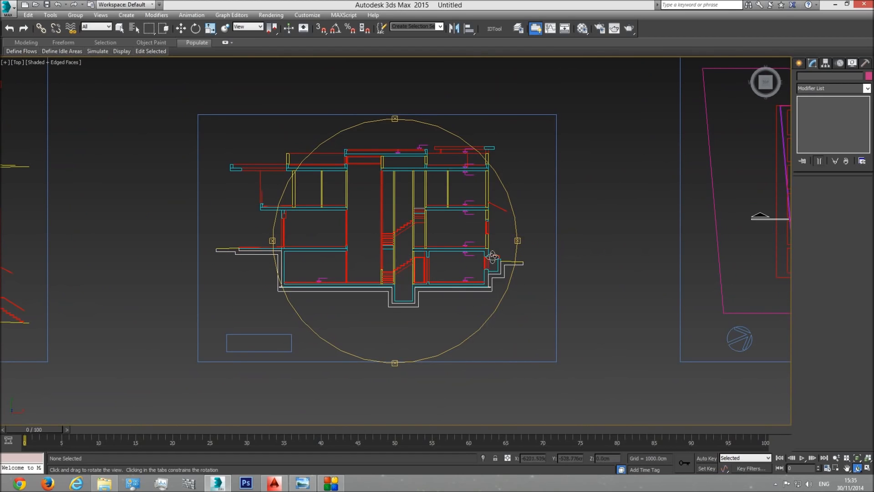
scroll(481, 255, up, 3)
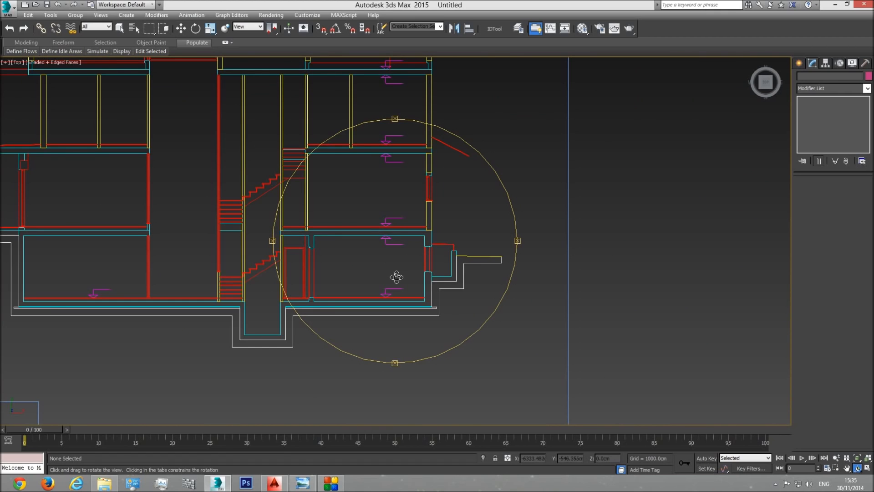
middle_drag(384, 277, 518, 283)
middle_drag(442, 282, 337, 299)
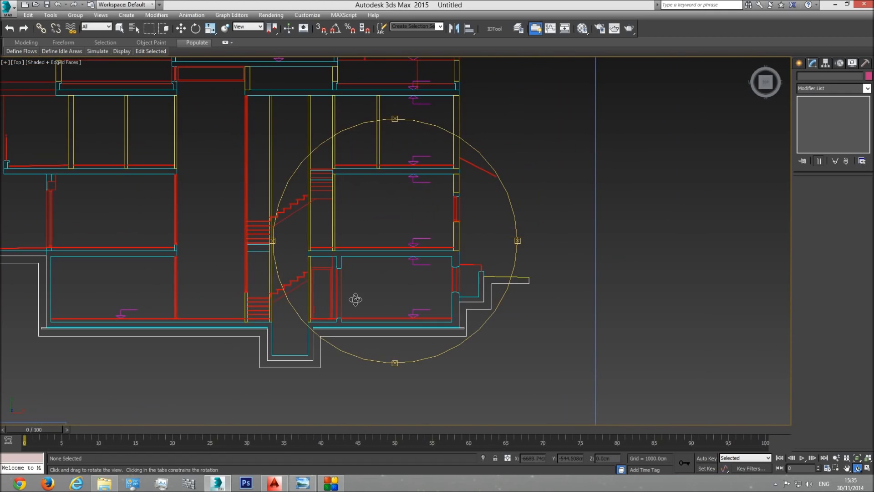
Step: Measure the window's sill height in the section with a temporary box from the floor line, and delete the box
click(800, 64)
click(814, 122)
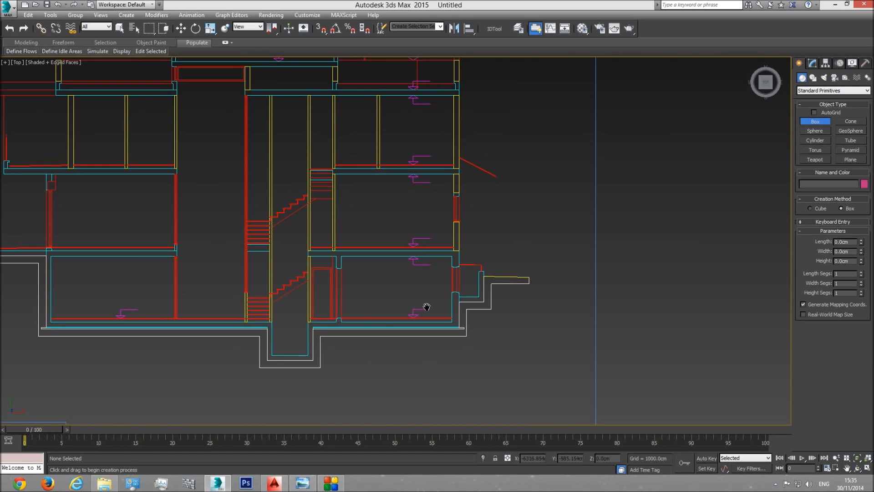
scroll(435, 314, up, 3)
scroll(464, 323, up, 3)
drag(464, 322, 484, 220)
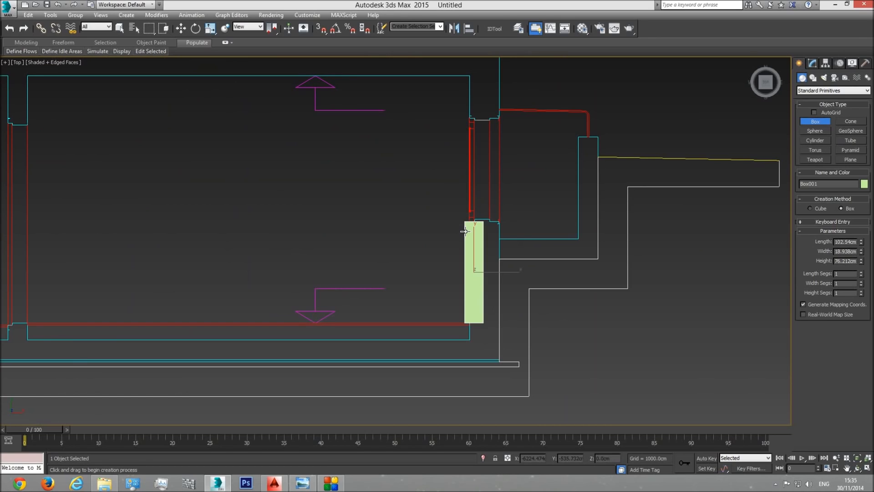
key(Delete)
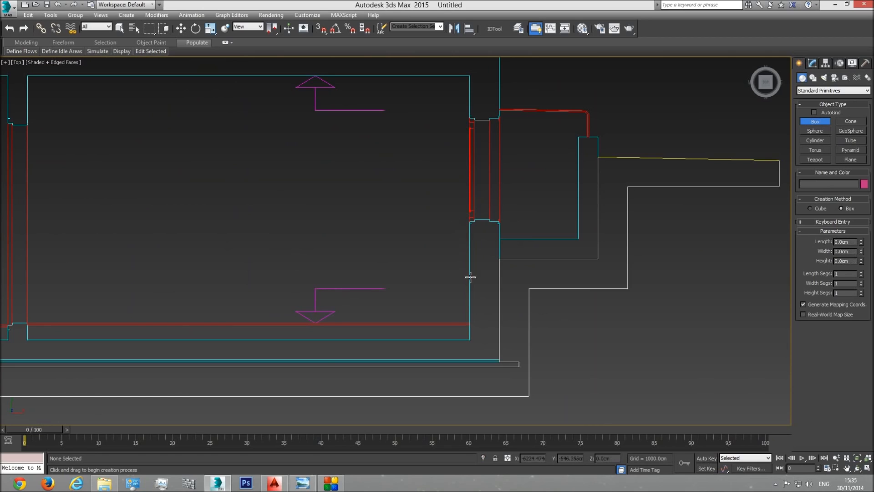
Step: Check the window's head height in the section with a temporary box from the floor, set to 205 cm long, and remove it
drag(468, 323, 481, 116)
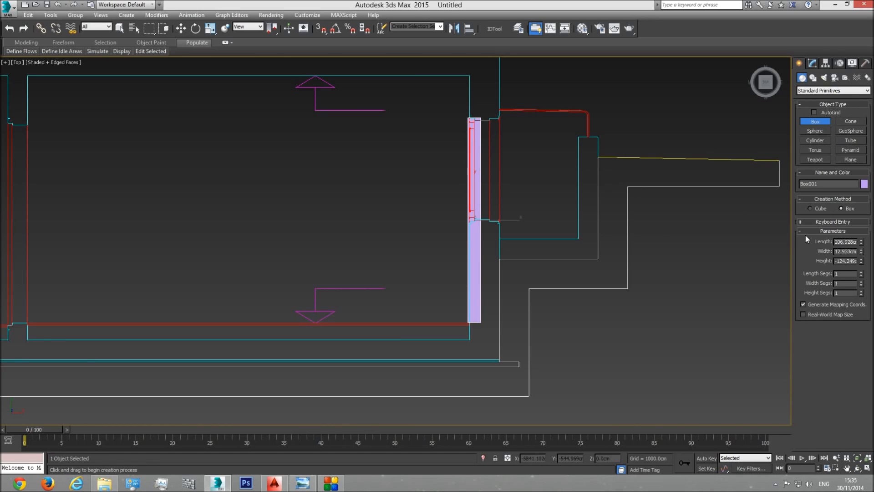
right_click(649, 243)
click(813, 63)
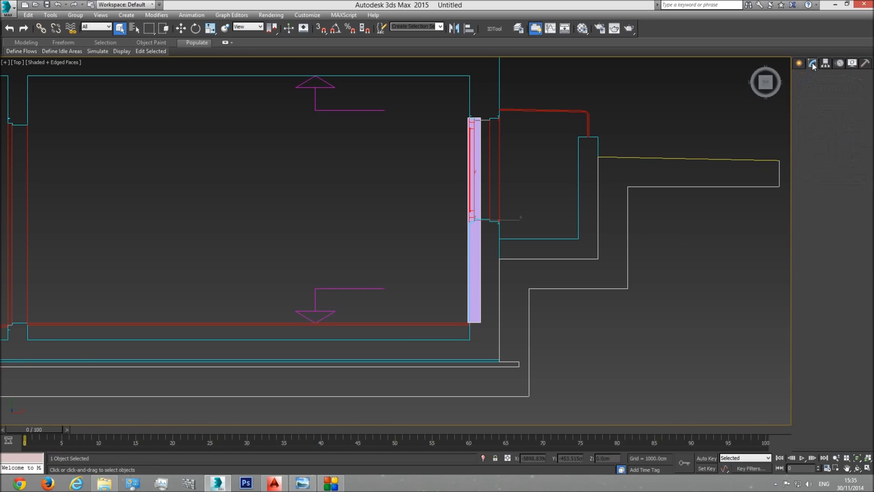
text(205)
key(Return)
click(180, 28)
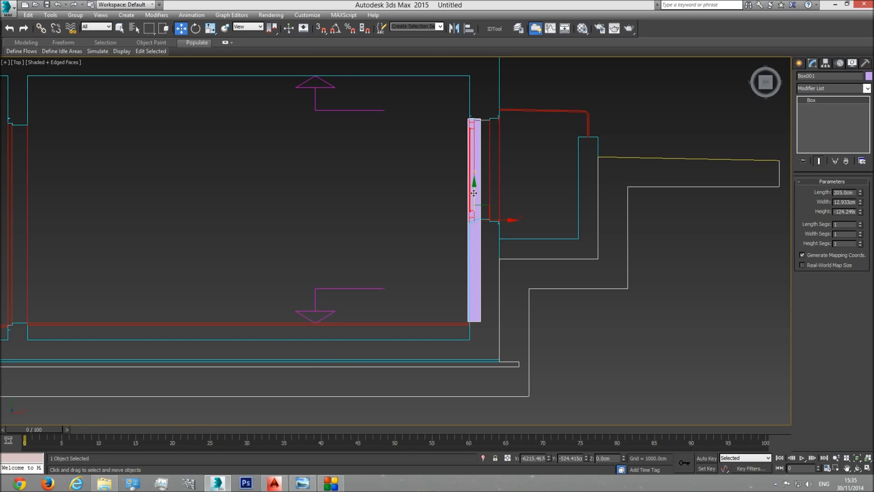
drag(472, 194, 472, 195)
click(504, 254)
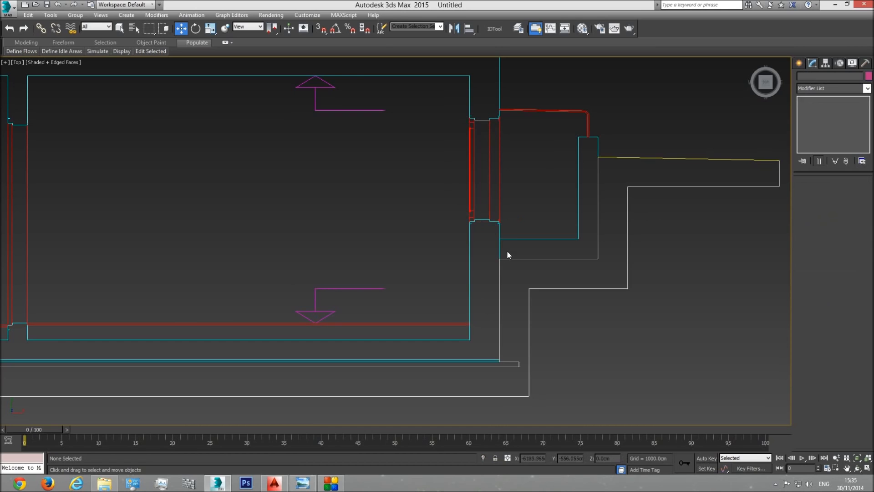
Step: Inspect the basement's blank end wall beside the light wells in perspective and display it straight on from the right side
scroll(463, 255, down, 4)
scroll(508, 284, down, 1)
click(857, 458)
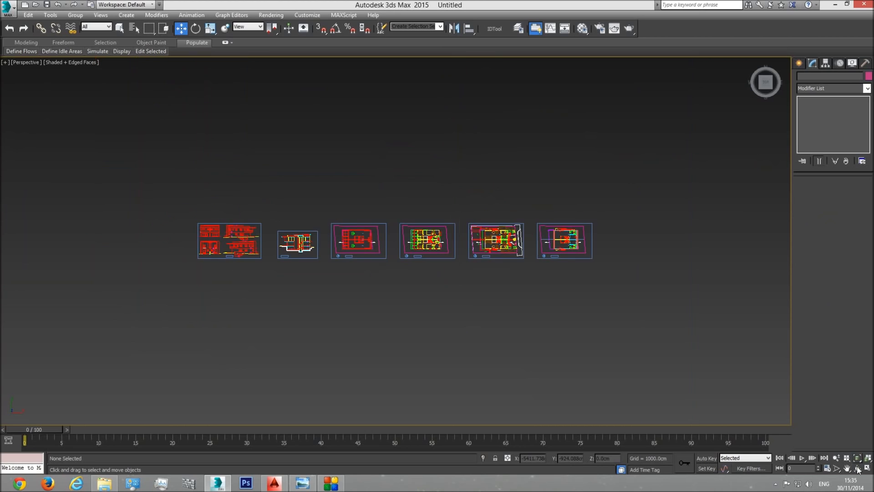
click(857, 468)
drag(445, 271, 494, 232)
middle_drag(568, 198, 486, 233)
scroll(486, 233, up, 8)
drag(455, 256, 405, 267)
middle_drag(457, 298, 361, 230)
scroll(361, 231, up, 5)
drag(421, 249, 251, 140)
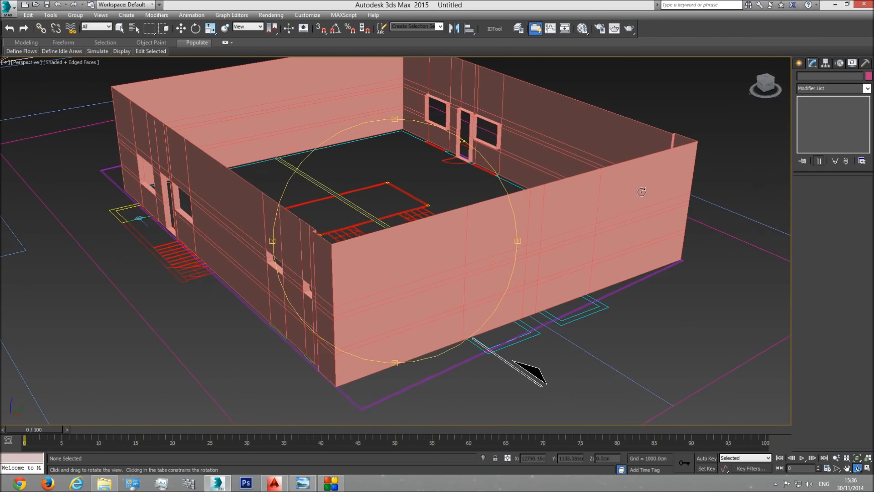
key(f)
scroll(501, 223, down, 5)
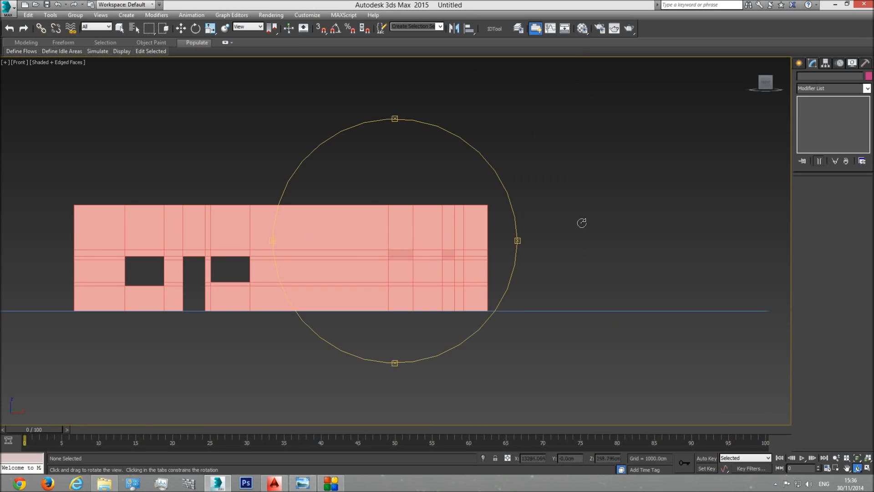
mouse_move(775, 83)
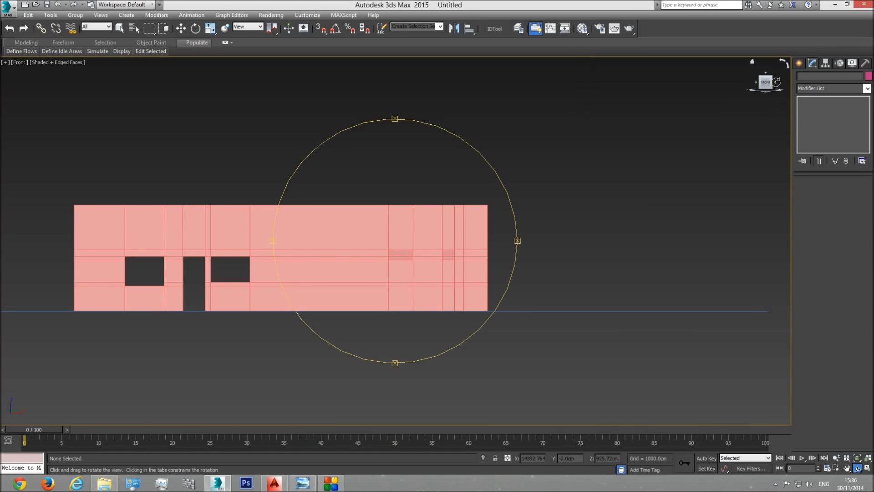
click(777, 82)
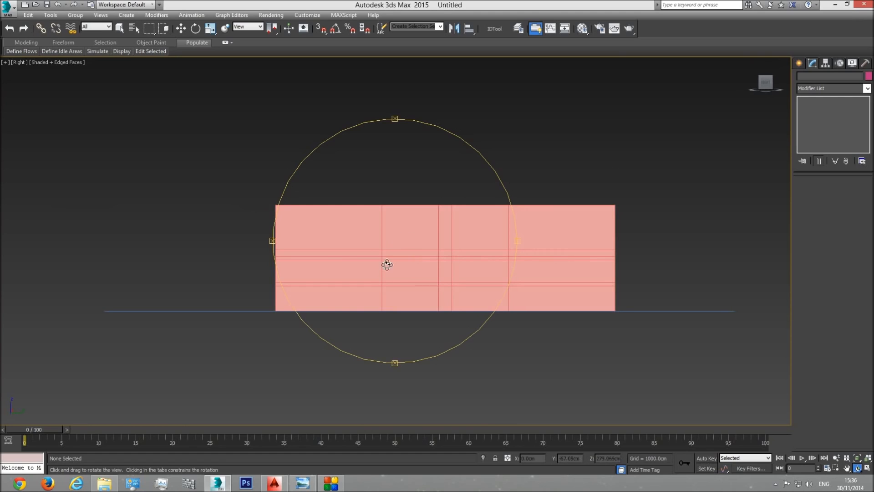
Step: Create a narrow reference box on the end wall in the right view and set its length to 102 cm
click(803, 64)
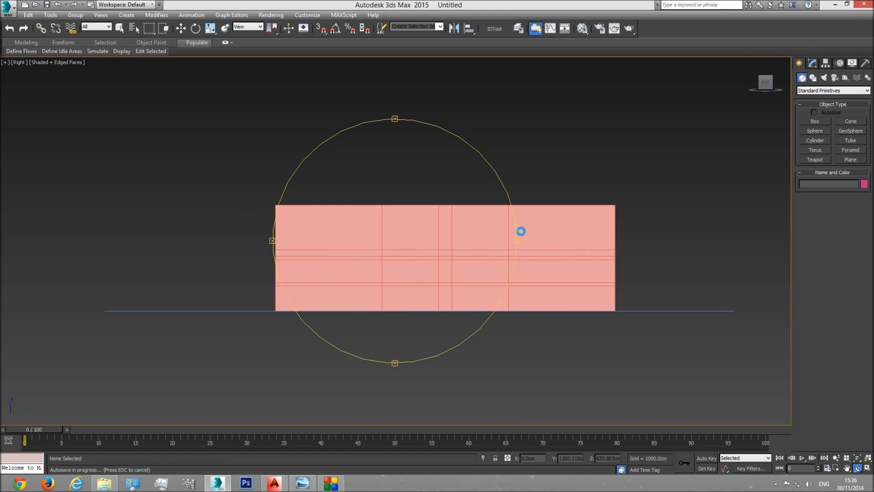
click(815, 121)
scroll(513, 310, up, 5)
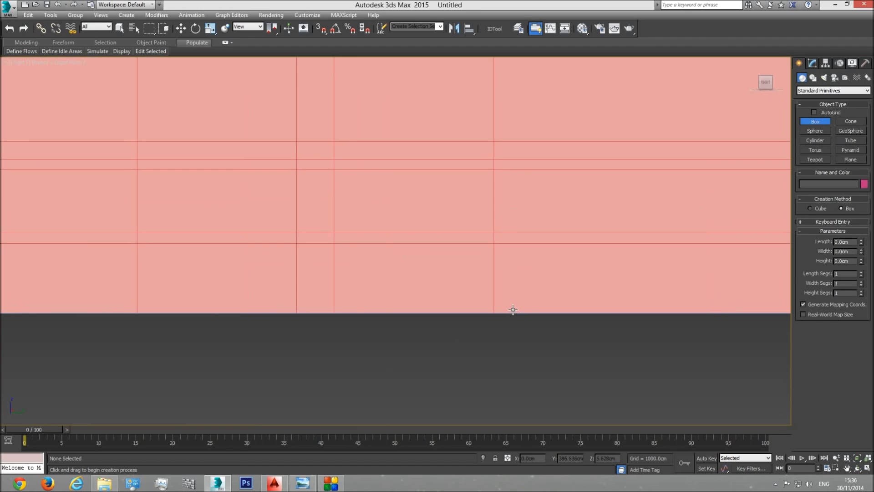
drag(513, 313, 543, 205)
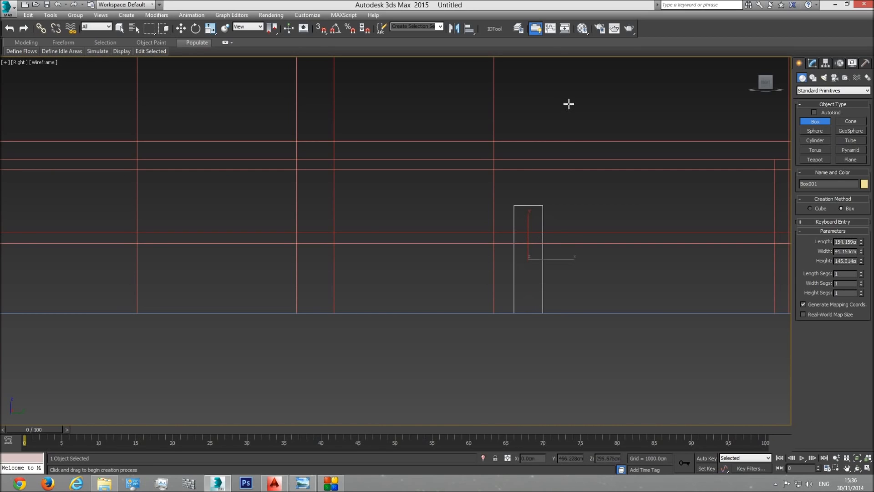
click(843, 244)
text(102)
key(Return)
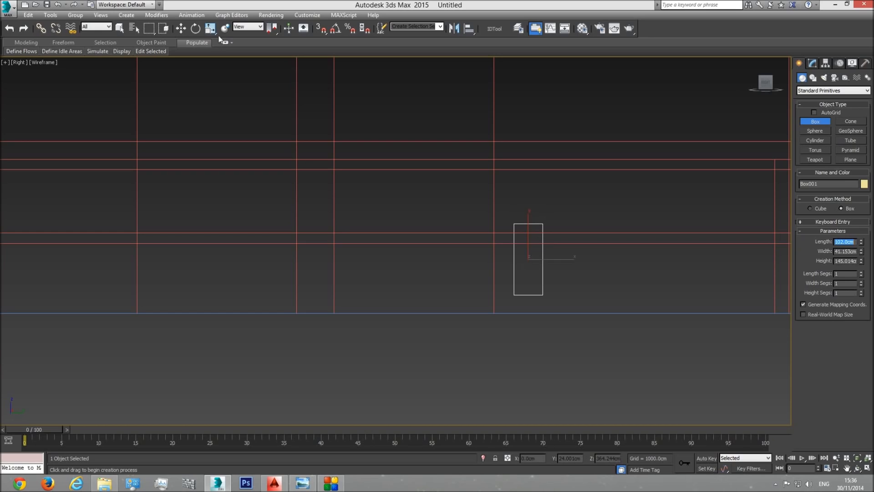
Step: Snap the reference box's base to the ground line and compare its top with the wall's lower horizontal edges
click(181, 28)
click(325, 32)
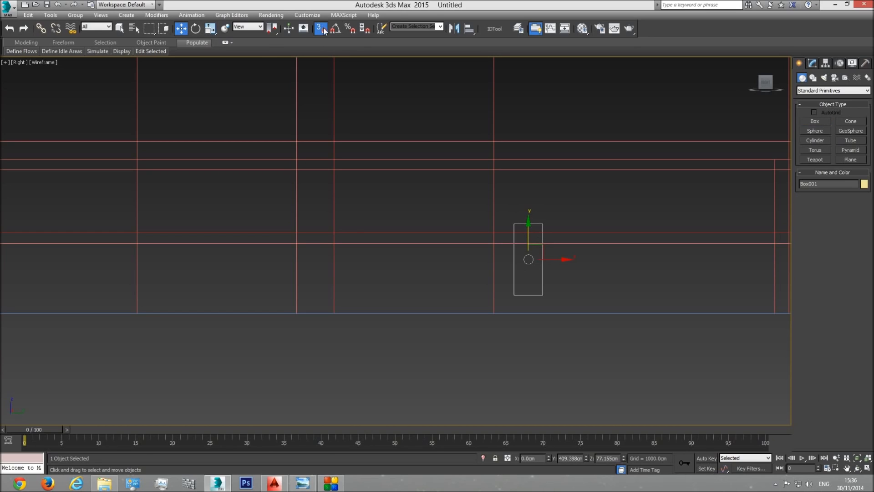
drag(539, 231, 493, 306)
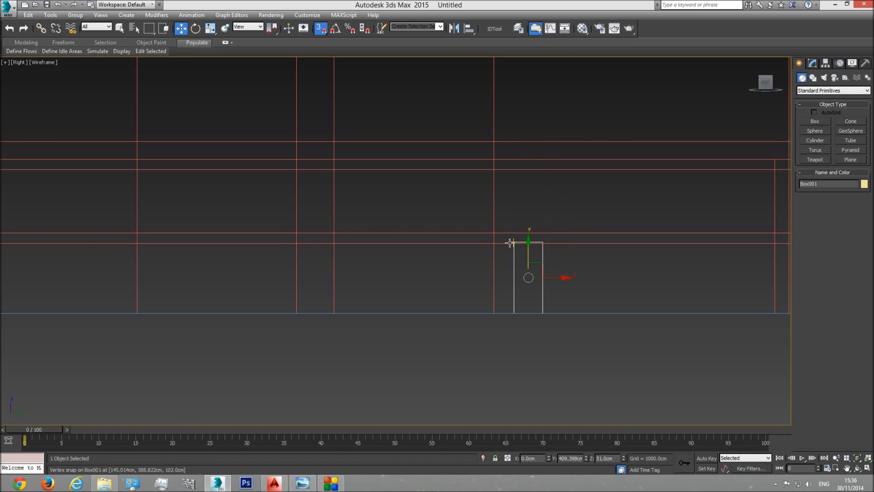
scroll(513, 249, up, 2)
scroll(514, 251, up, 1)
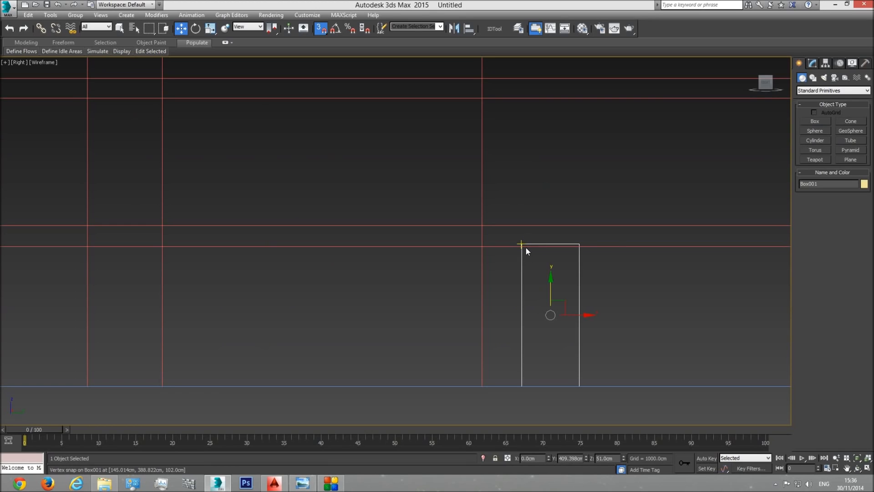
scroll(528, 250, up, 3)
scroll(532, 262, down, 3)
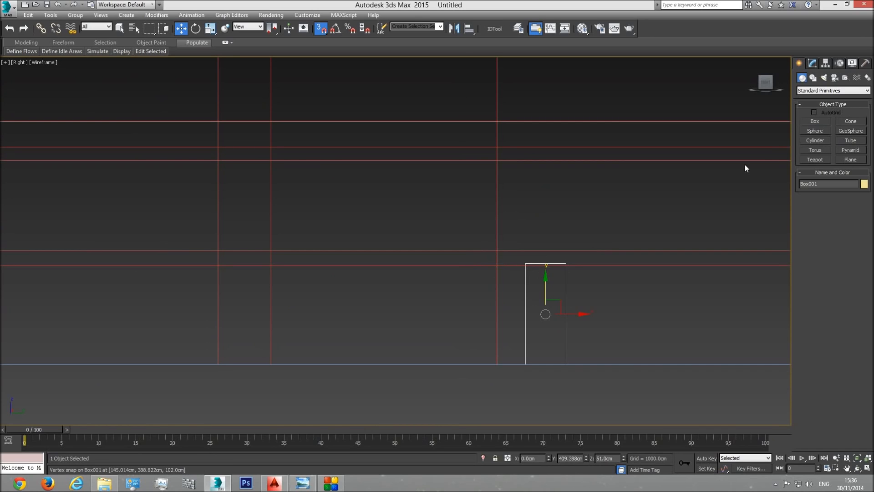
Step: Set the reference box's length to 206 cm, snap its base to the ground line and compare its top with the window-head edge
click(812, 63)
double_click(844, 192)
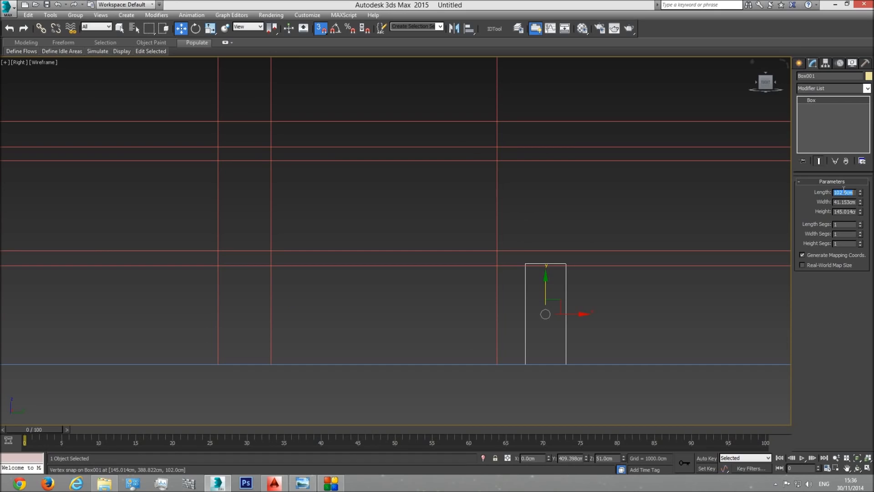
text(206)
key(Return)
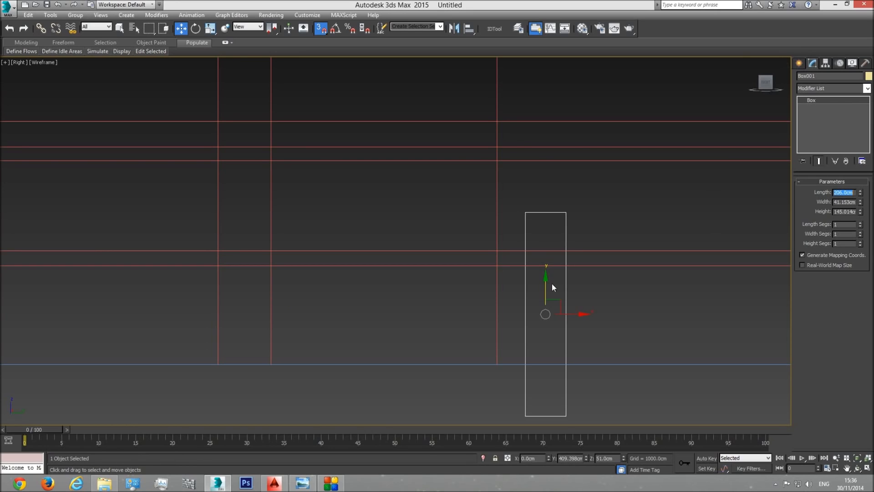
drag(545, 288, 545, 190)
mouse_move(524, 319)
mouse_down()
mouse_move(493, 357)
mouse_move(521, 324)
mouse_up()
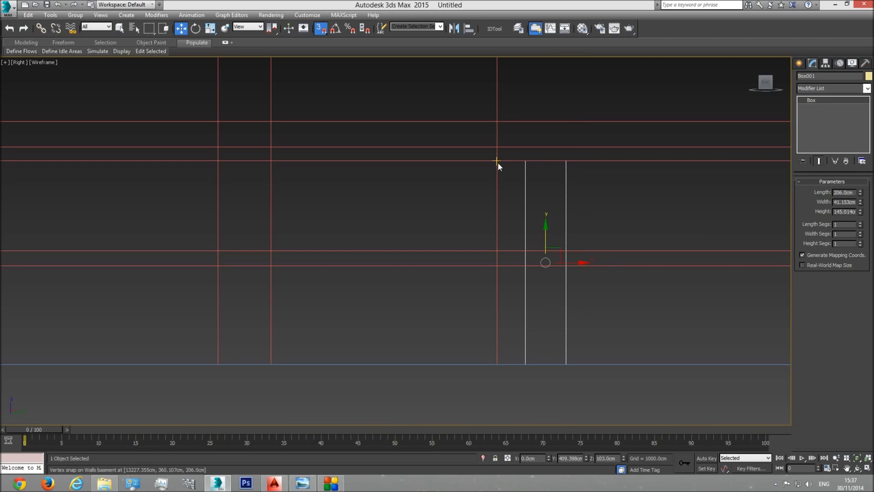
Step: Turn snapping off and move the reference box along the X axis across the drawings towards the basement walls
key(p)
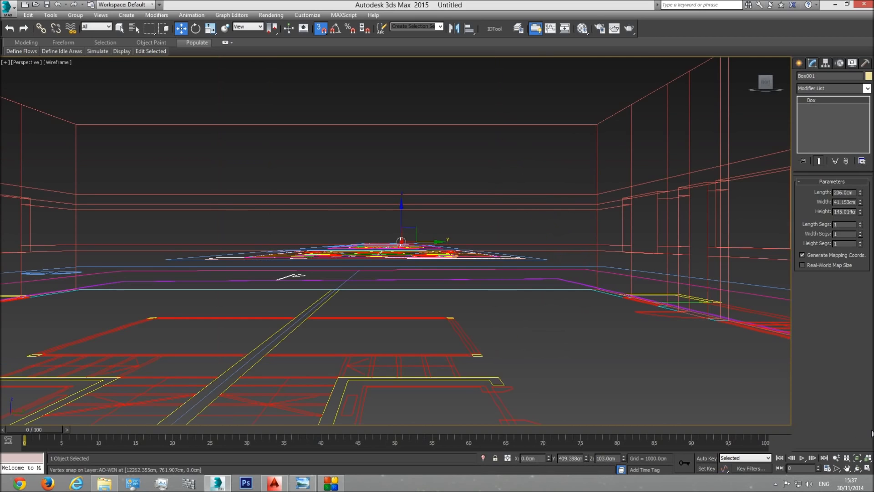
click(858, 458)
click(857, 468)
mouse_move(364, 264)
mouse_down()
mouse_move(357, 256)
mouse_move(367, 254)
mouse_move(347, 254)
mouse_move(318, 205)
mouse_up()
key(F3)
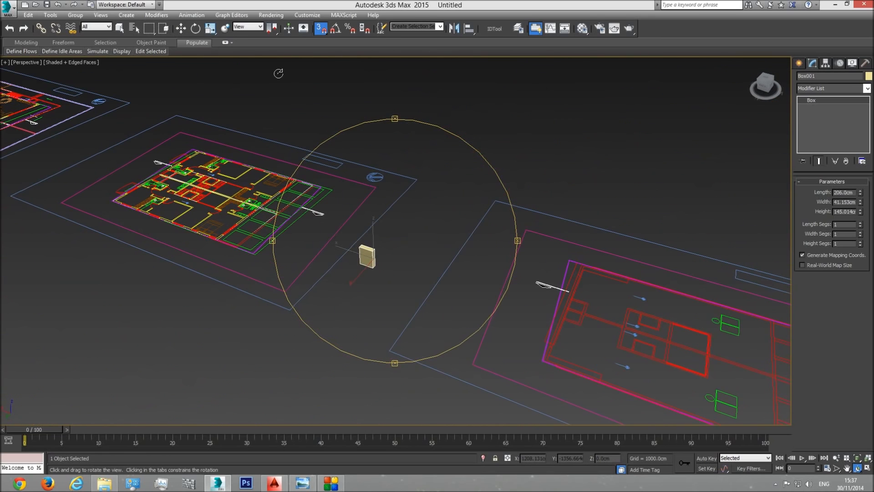
click(184, 28)
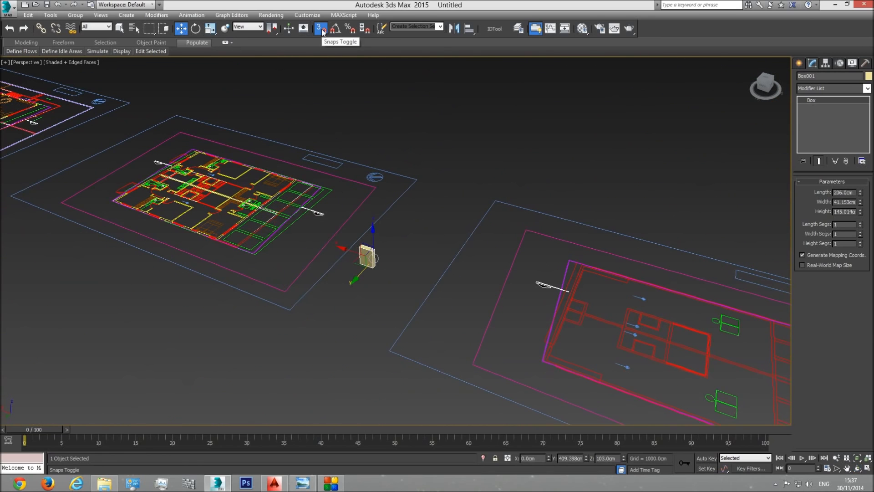
drag(350, 250, 660, 303)
scroll(660, 302, down, 3)
middle_drag(660, 302, 275, 244)
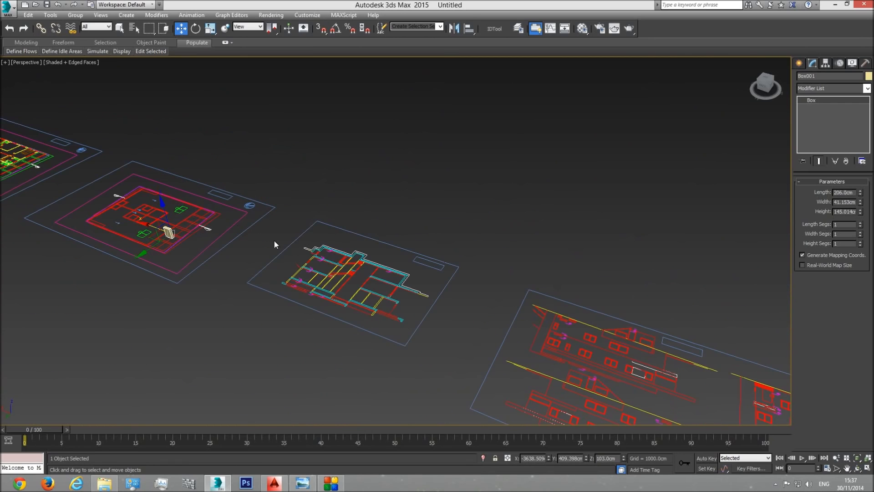
scroll(428, 294, down, 4)
middle_drag(328, 264, 528, 295)
drag(488, 288, 166, 204)
Step: Place the reference box just outside the basement's end wall, beside the light wells
click(856, 459)
click(858, 468)
drag(405, 228, 276, 218)
scroll(299, 225, down, 4)
click(181, 29)
middle_drag(259, 236, 341, 232)
scroll(304, 229, up, 3)
scroll(307, 229, down, 3)
Step: Select the four polygons forming the two light-well windows in the basement end wall, between the sill and head edges
click(119, 28)
click(306, 176)
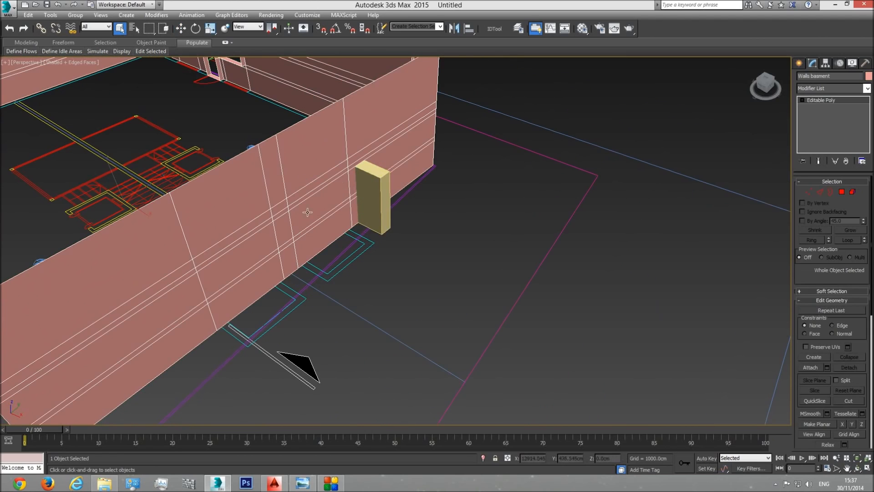
click(841, 193)
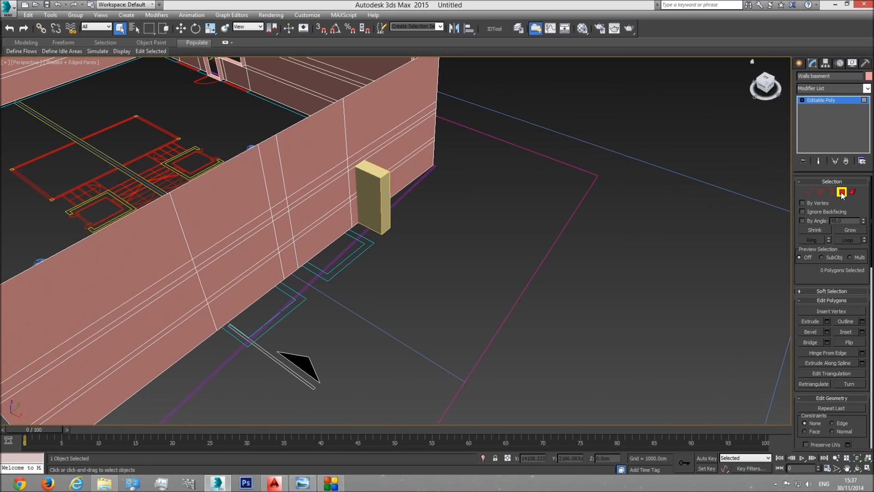
scroll(341, 260, up, 5)
key(F3)
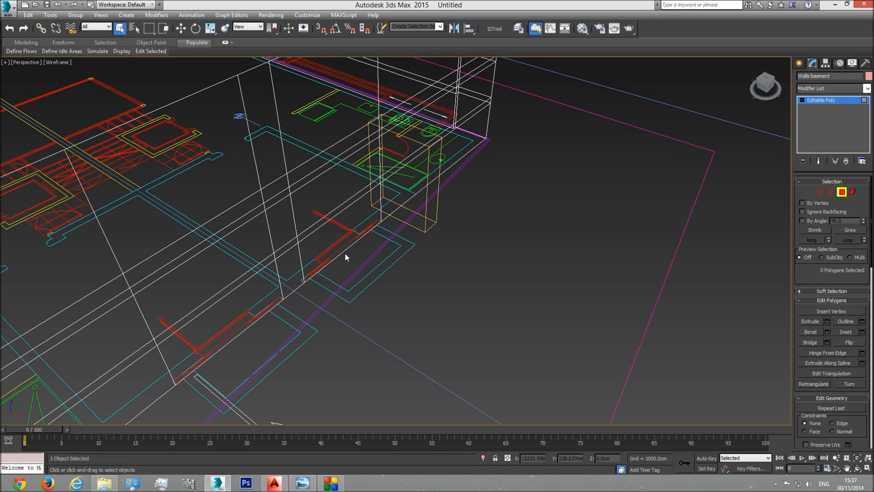
middle_drag(345, 252, 345, 265)
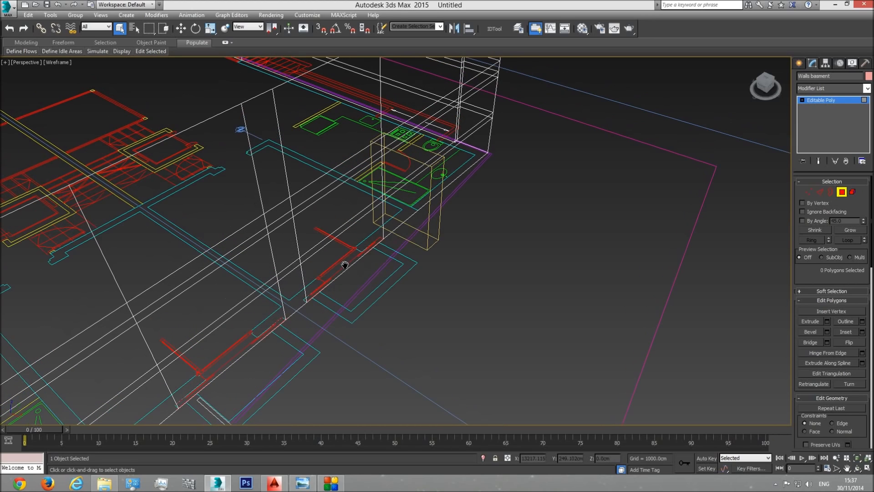
click(348, 224)
key(F3)
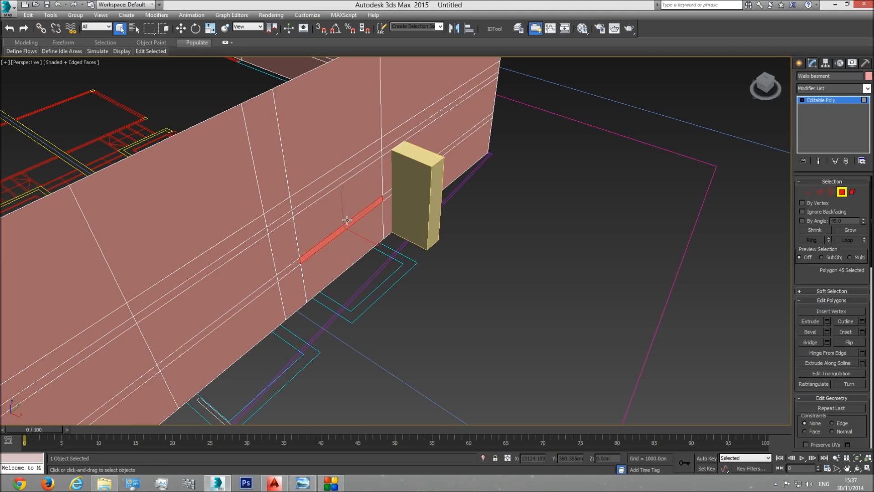
ctrl+click(345, 210)
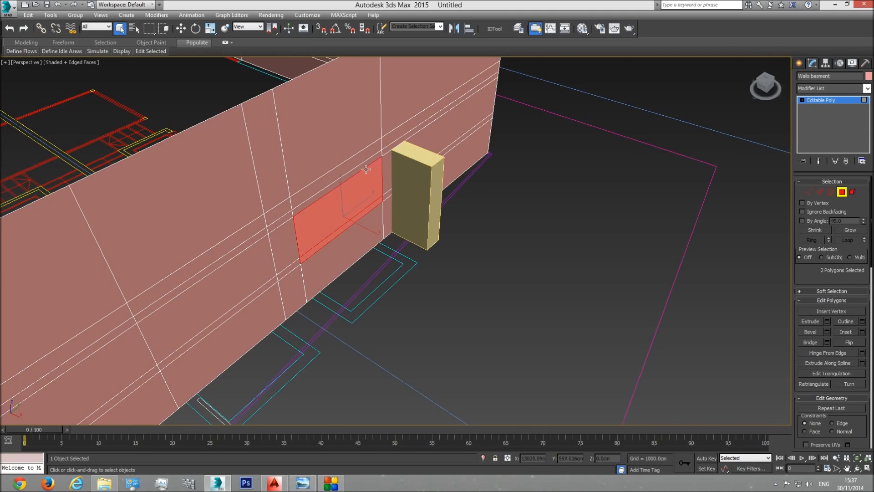
ctrl+click(256, 294)
ctrl+click(244, 275)
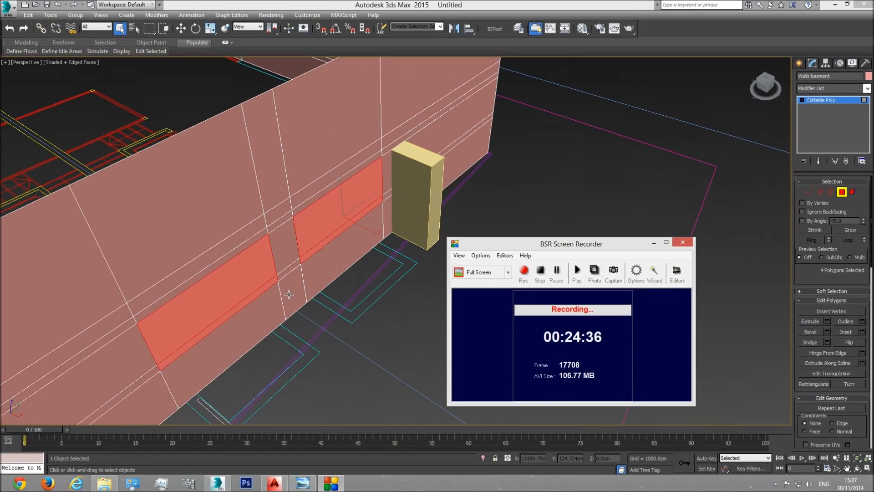
Step: Extrude the selected window polygons by -30 cm so the recess matches the wall thickness in the basement plan
scroll(218, 276, up, 4)
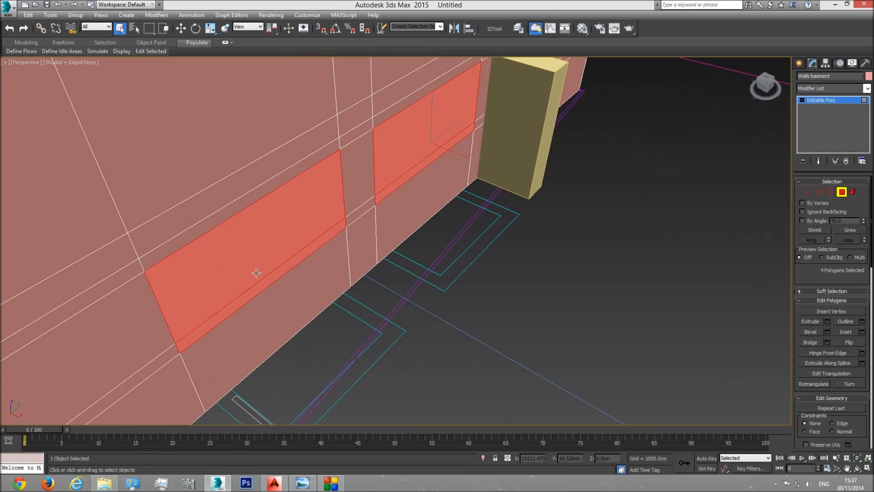
key(F3)
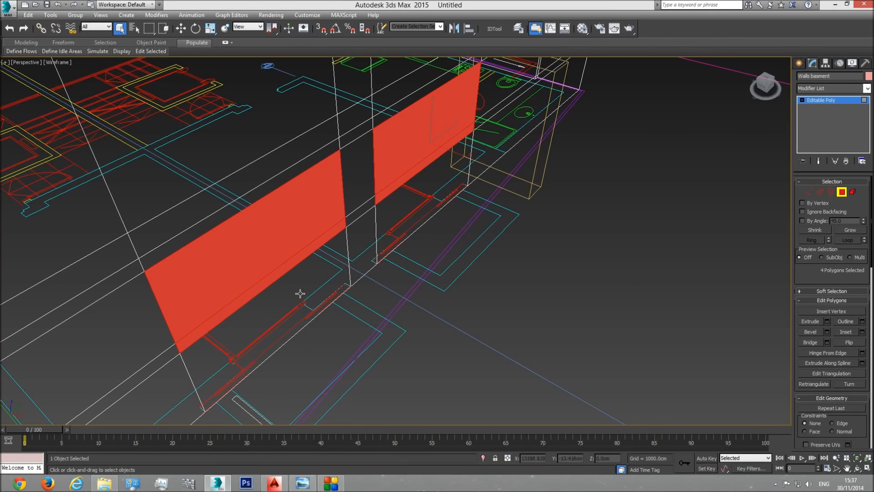
key(F3)
key(F3)
key(F3)
scroll(266, 353, down, 3)
scroll(327, 295, down, 2)
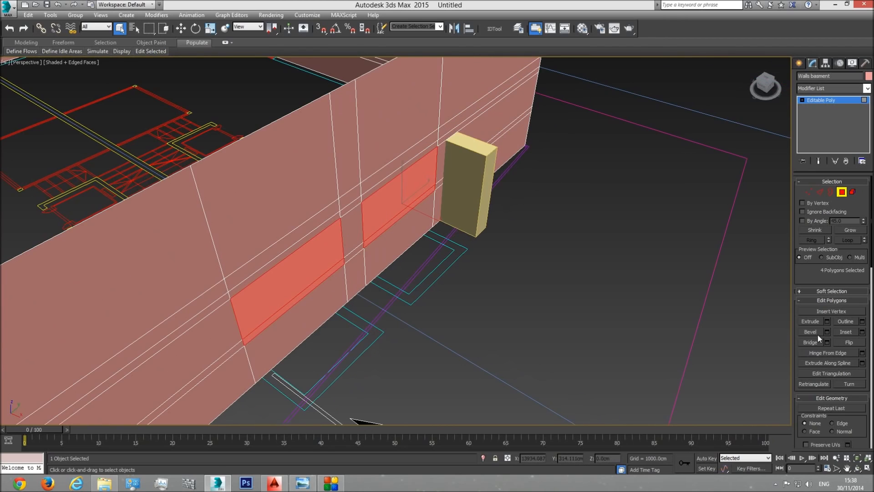
click(827, 320)
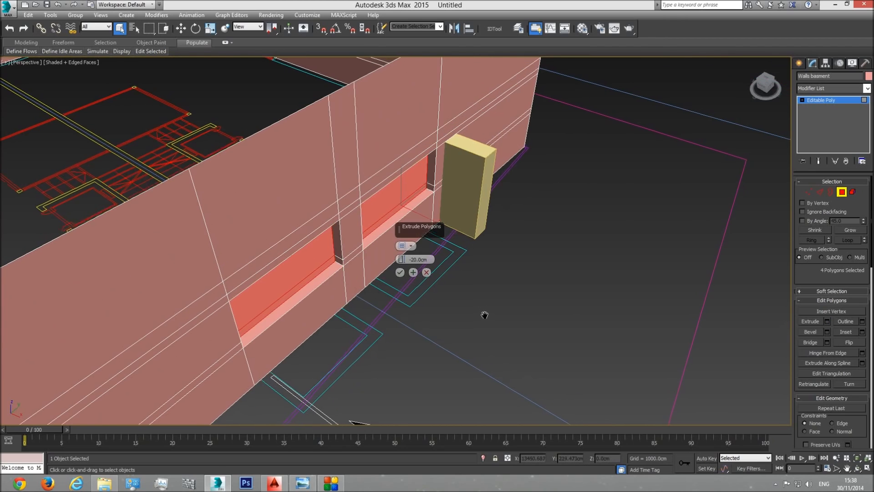
key(t)
scroll(474, 314, down, 3)
middle_drag(633, 300, 270, 332)
scroll(269, 332, down, 3)
middle_drag(613, 325, 338, 312)
scroll(465, 309, up, 3)
scroll(383, 307, up, 3)
scroll(400, 363, up, 2)
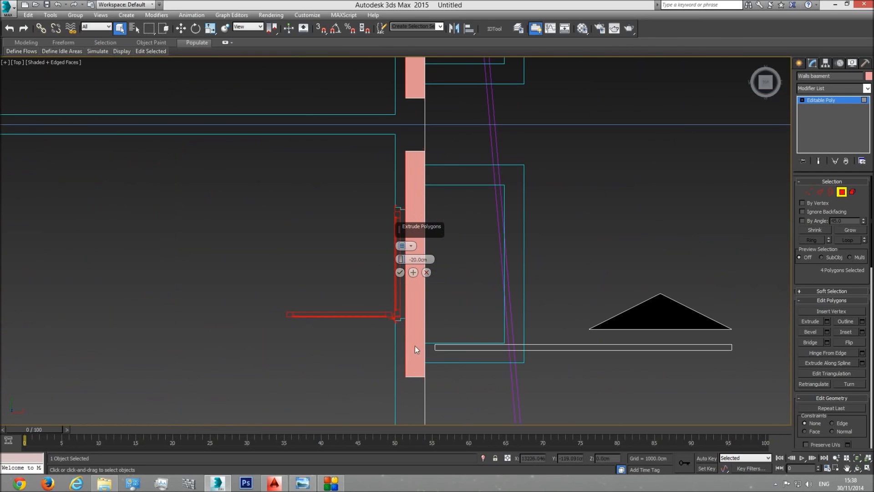
scroll(415, 337, down, 3)
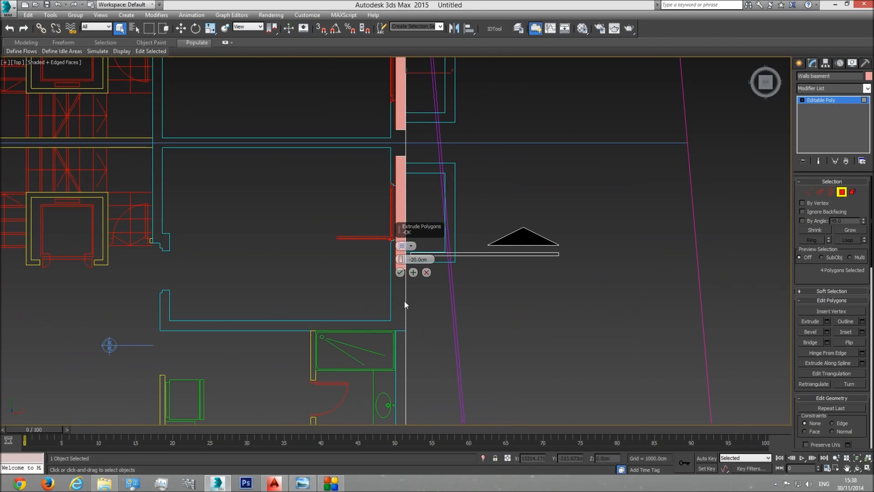
scroll(412, 281, up, 2)
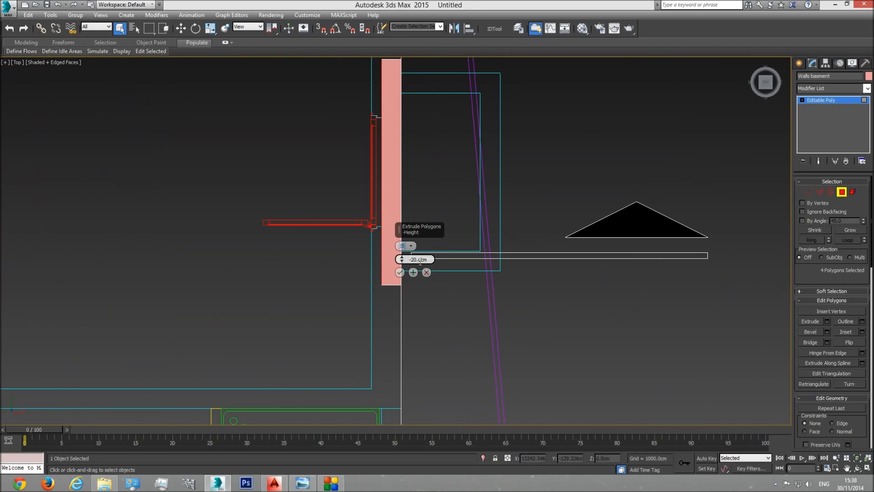
text(-30)
key(Return)
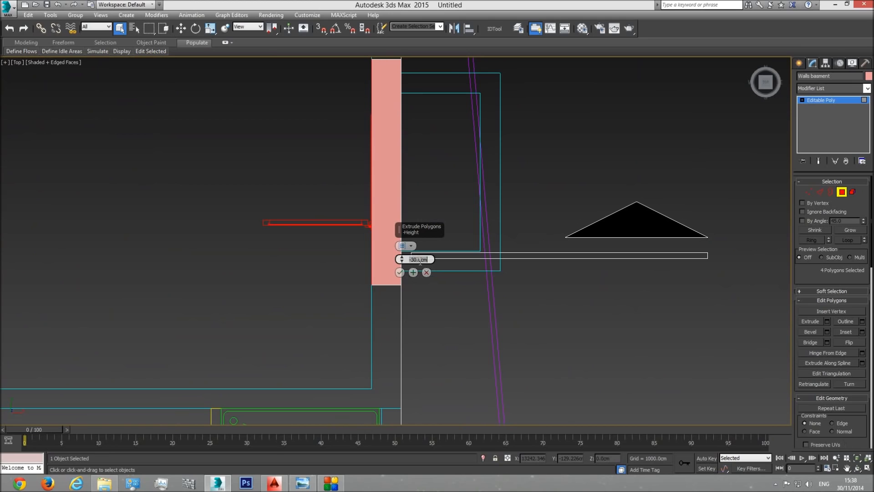
middle_drag(371, 274, 367, 332)
scroll(367, 333, down, 3)
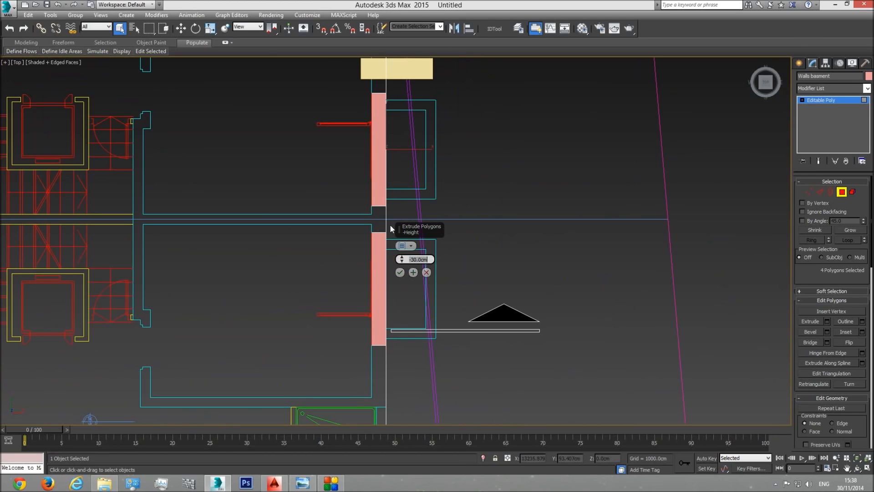
click(399, 273)
Step: Delete the extruded window polygons to open both light-well windows through the end wall
key(p)
click(855, 467)
drag(390, 182, 331, 283)
key(Delete)
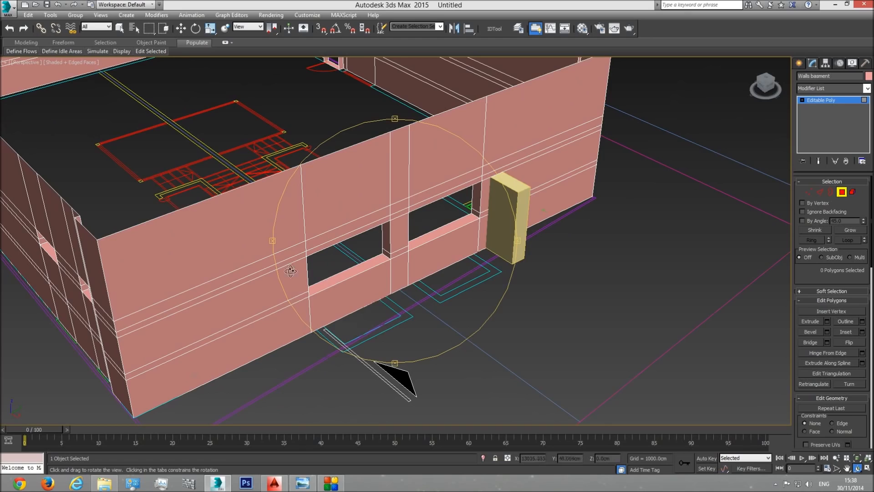
Step: Leave polygon editing and delete the reference box beside the end wall
drag(351, 254, 369, 261)
drag(273, 258, 320, 242)
alt+middle_drag(320, 242, 525, 214)
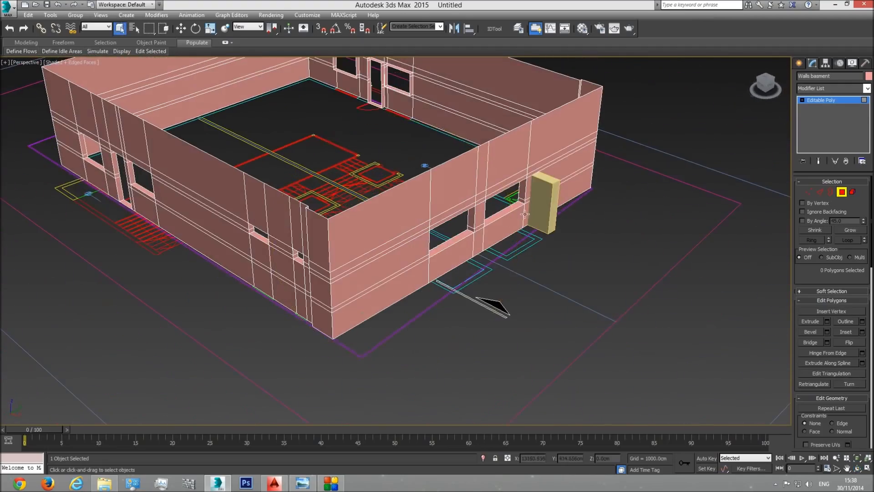
click(842, 192)
click(547, 200)
key(Delete)
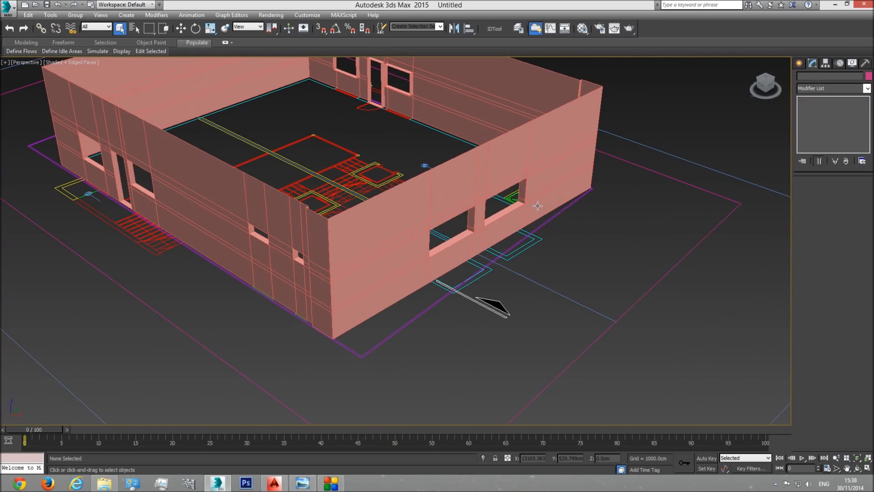
Step: Snap the party-wall-side vertices of the first light-well window opening to its jamb in the plan
scroll(533, 210, up, 3)
middle_drag(439, 276, 451, 274)
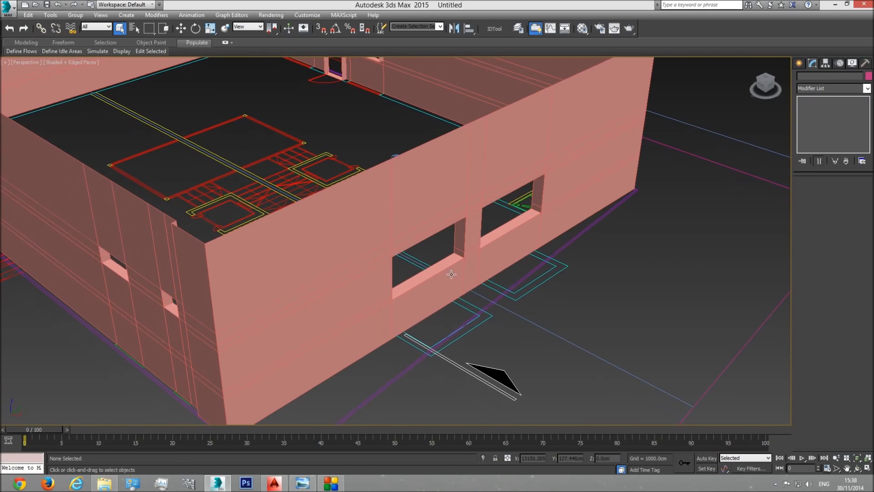
key(t)
scroll(410, 296, down, 2)
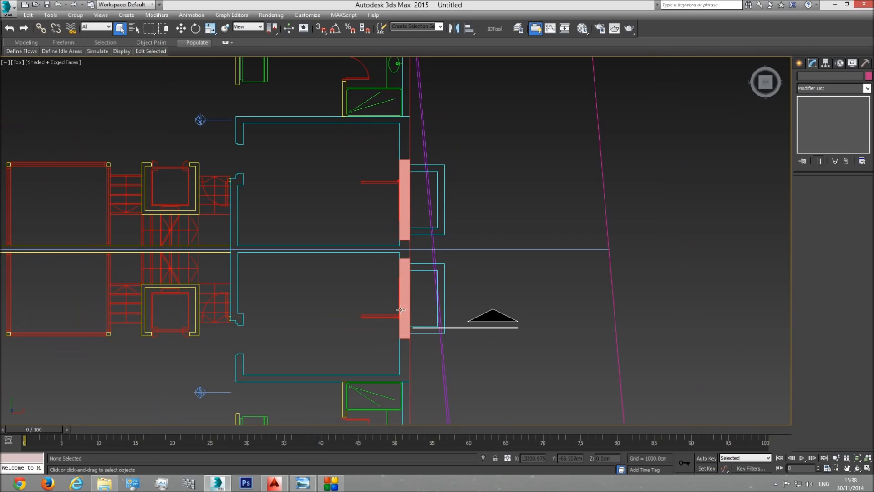
key(F3)
scroll(405, 302, up, 5)
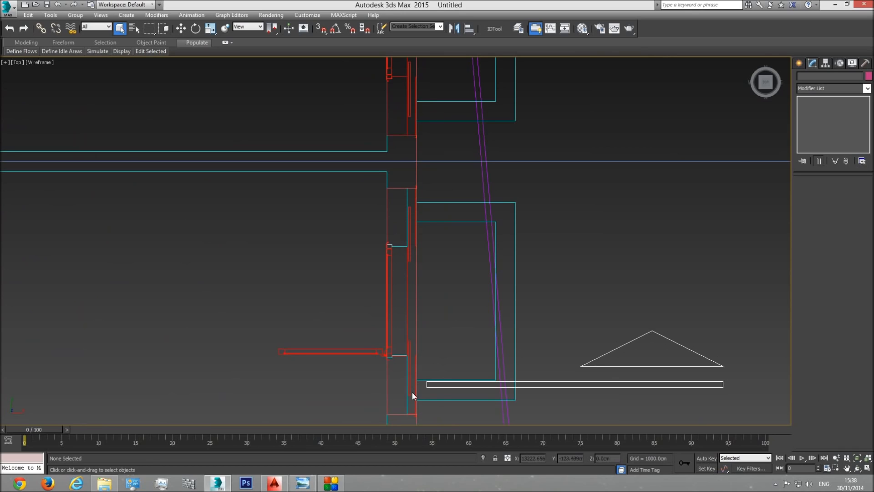
click(399, 188)
scroll(480, 199, down, 5)
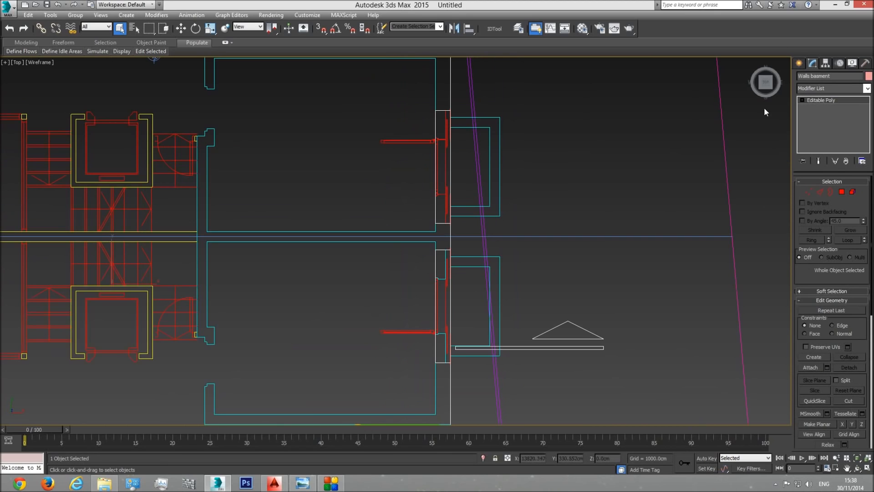
click(808, 192)
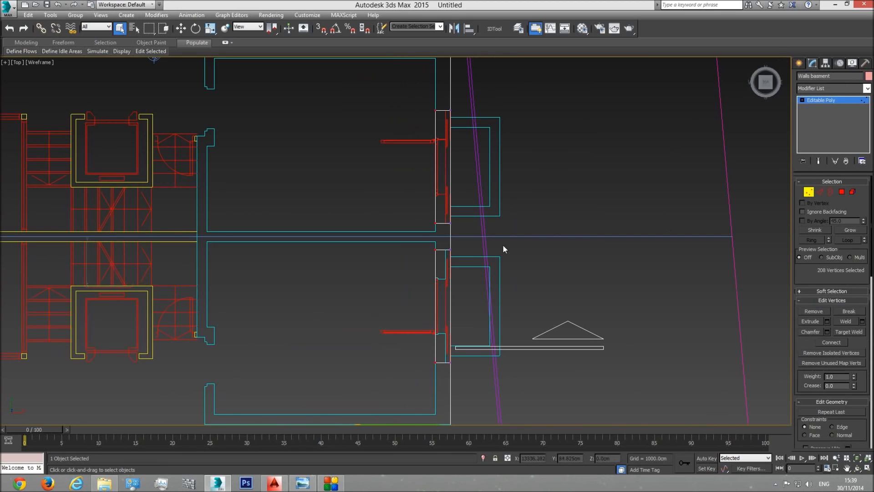
drag(446, 260, 445, 261)
click(180, 28)
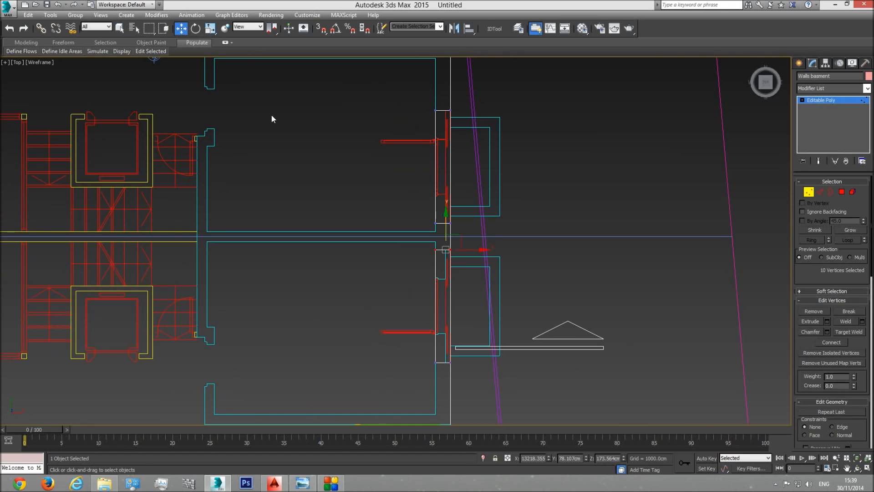
scroll(446, 280, up, 4)
click(321, 29)
drag(387, 178, 388, 286)
Step: Snap the outer-side vertices of the same window opening to the opposite jamb in the plan
scroll(408, 253, down, 3)
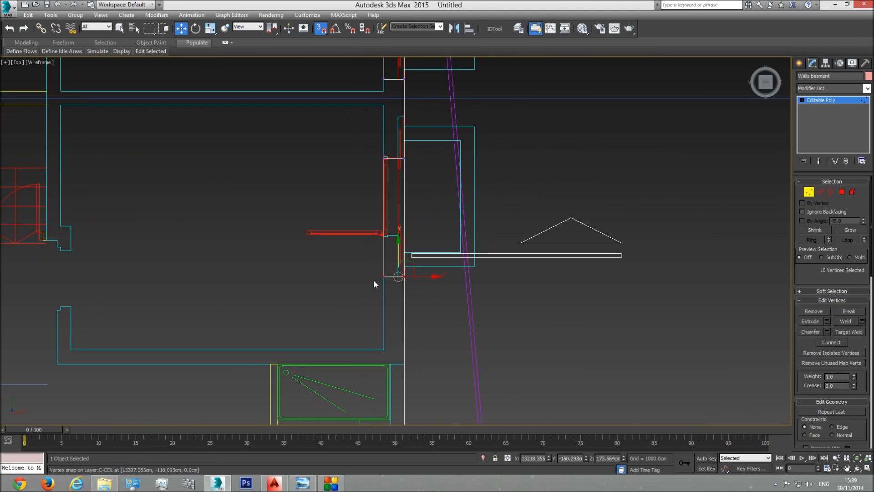
scroll(382, 273, up, 3)
drag(423, 261, 433, 139)
Step: Snap the vertices on both sides of the second light-well window opening to its jambs in the plan
middle_drag(433, 136, 443, 340)
scroll(444, 319, down, 3)
middle_drag(450, 167, 449, 263)
drag(401, 290, 400, 290)
scroll(447, 267, up, 3)
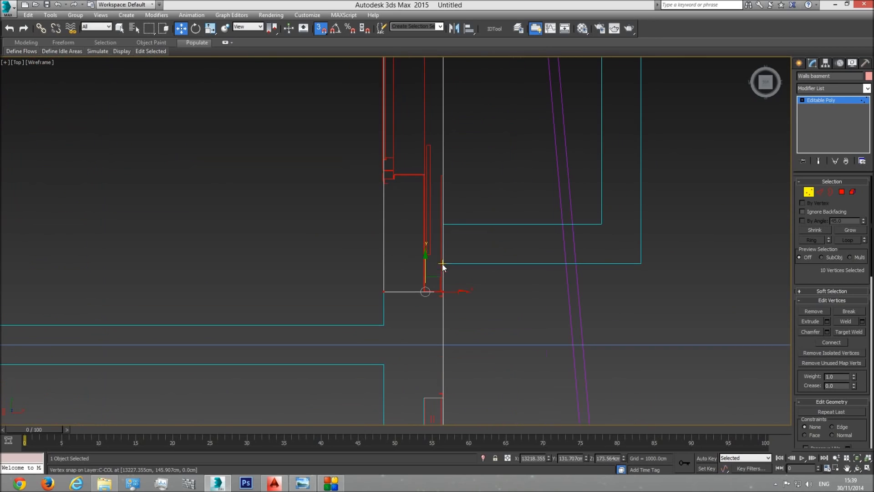
drag(426, 262, 426, 175)
middle_drag(450, 142, 452, 334)
scroll(453, 337, down, 2)
drag(477, 166, 315, 205)
drag(440, 185, 438, 242)
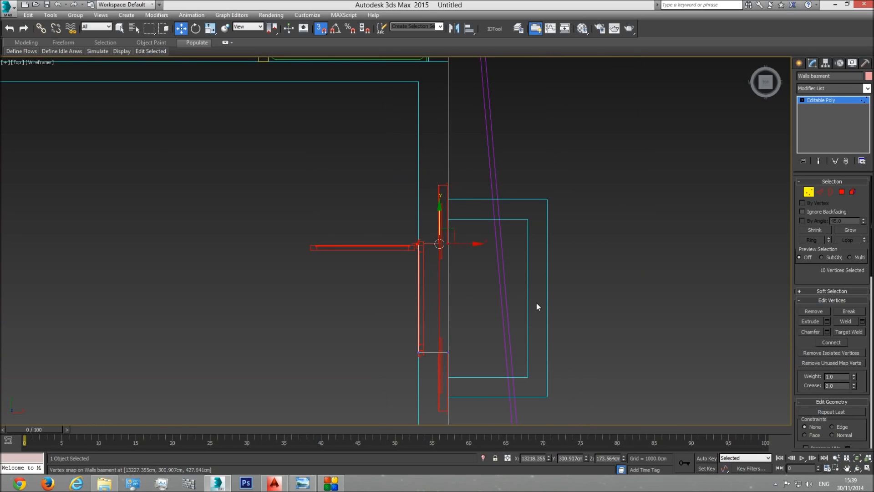
Step: Leave vertex editing and examine the basement walls and their openings from all sides against the plan
key(p)
click(859, 462)
key(F3)
mouse_move(441, 292)
mouse_down()
mouse_move(396, 220)
mouse_move(392, 242)
mouse_move(412, 261)
mouse_up()
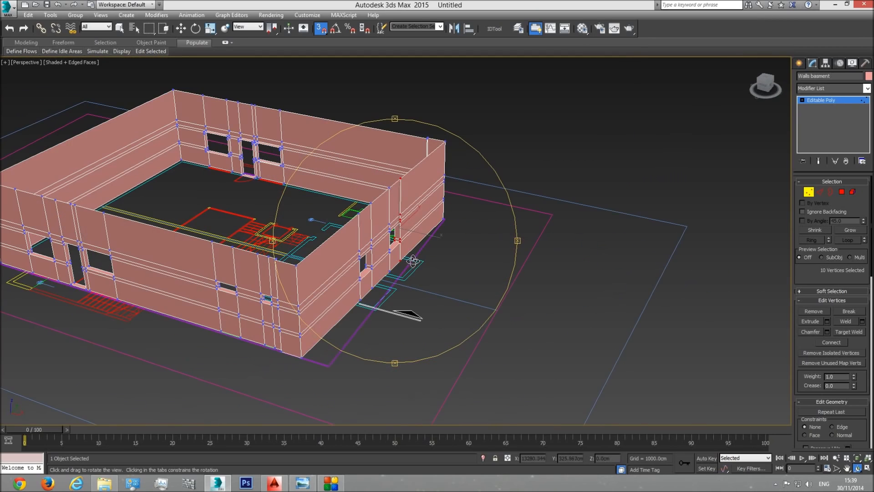
click(839, 100)
middle_drag(331, 310, 366, 324)
scroll(366, 324, up, 2)
key(F3)
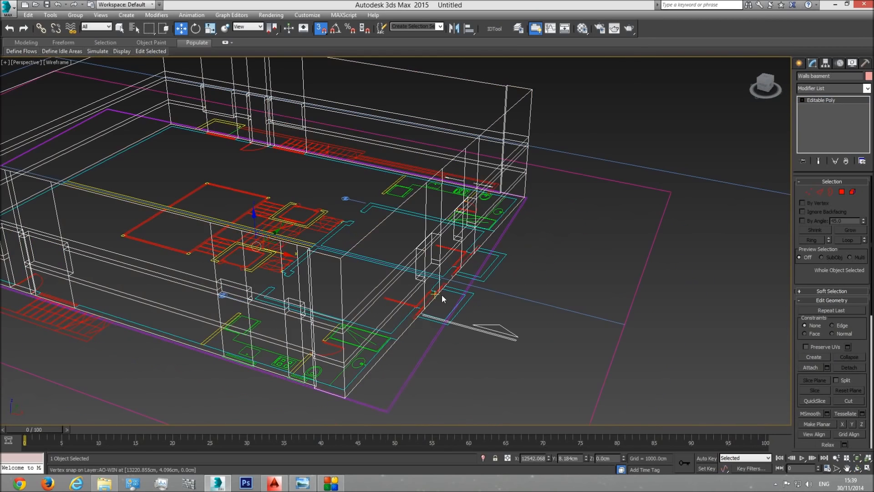
middle_drag(449, 295, 451, 324)
key(F3)
click(859, 466)
drag(382, 276, 400, 293)
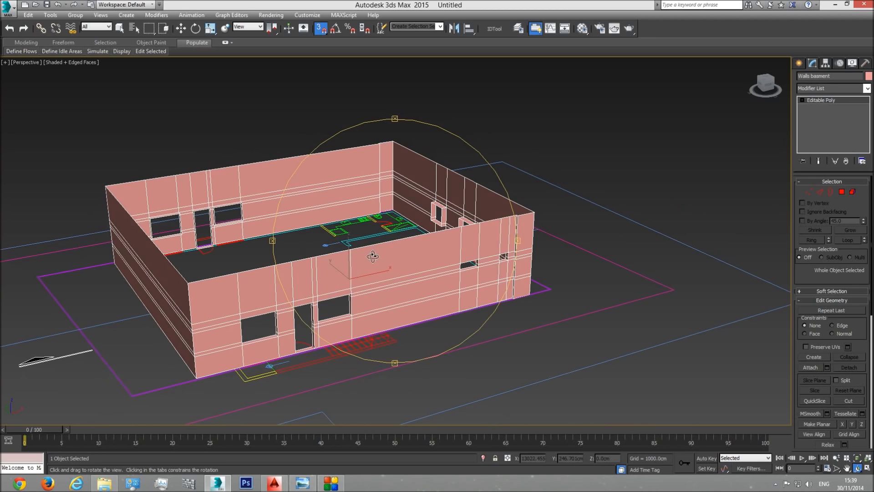
middle_drag(353, 277, 408, 282)
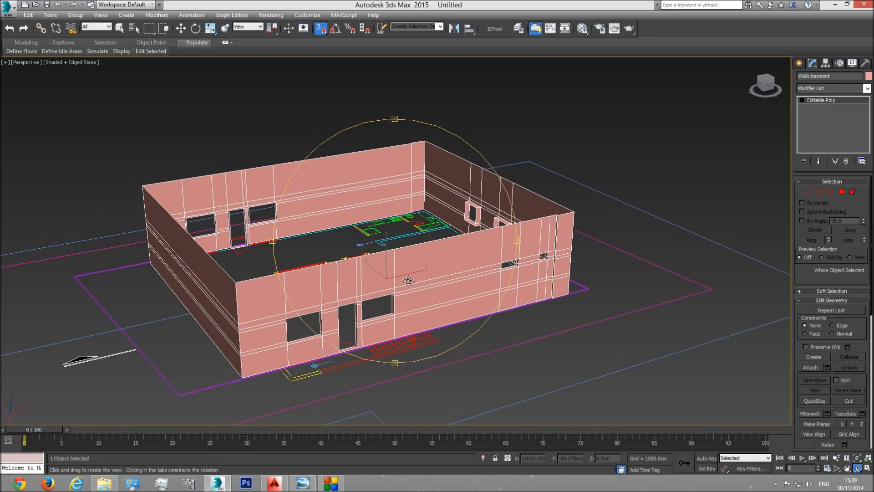
scroll(409, 280, up, 3)
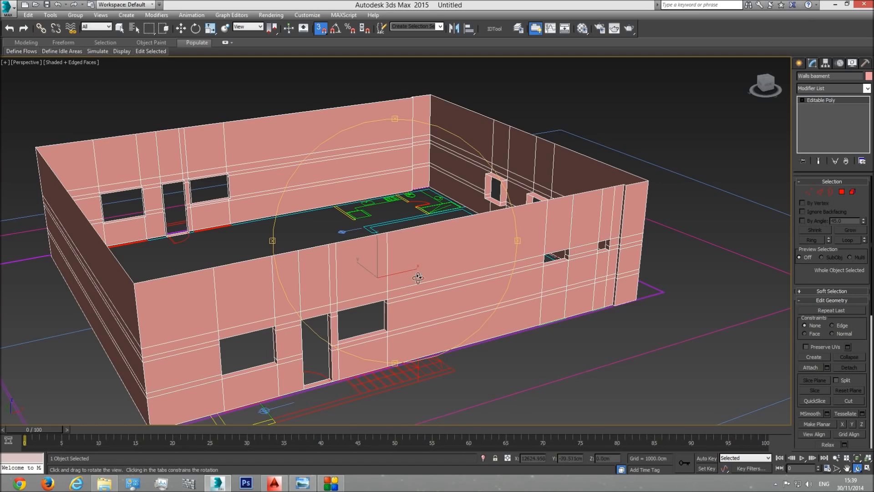
key(w)
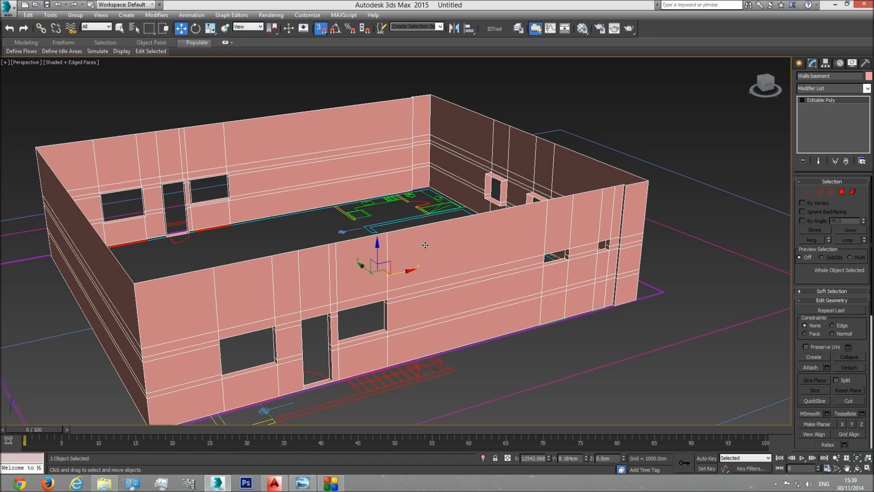
key(t)
scroll(438, 271, down, 10)
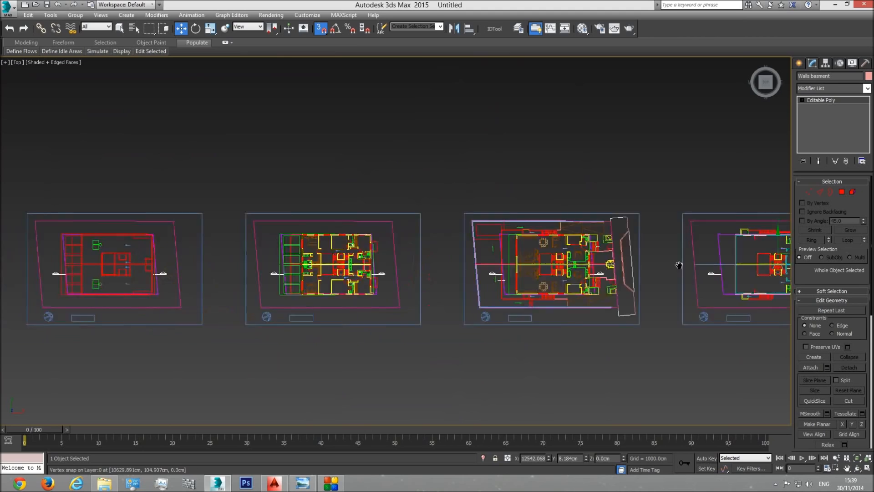
Step: Examine the side elevation with the basement light wells, checking the level marks beside the small basement windows
middle_drag(242, 279, 420, 278)
scroll(420, 278, up, 6)
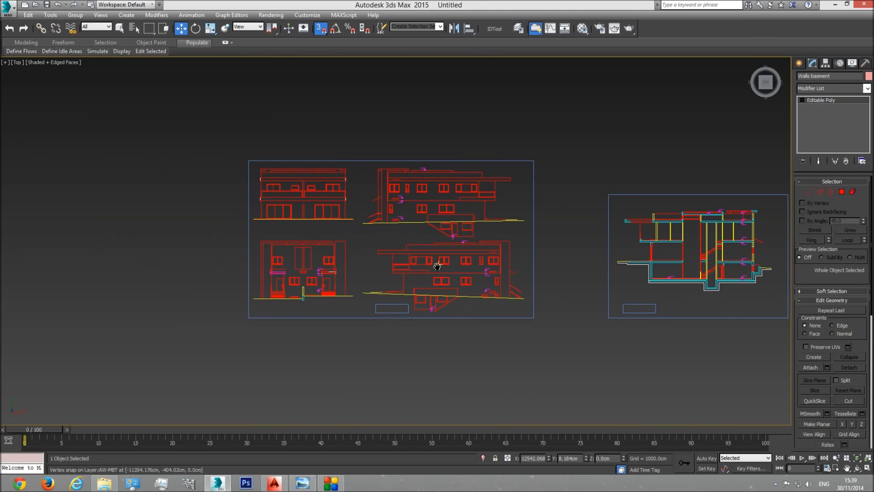
scroll(436, 261, up, 4)
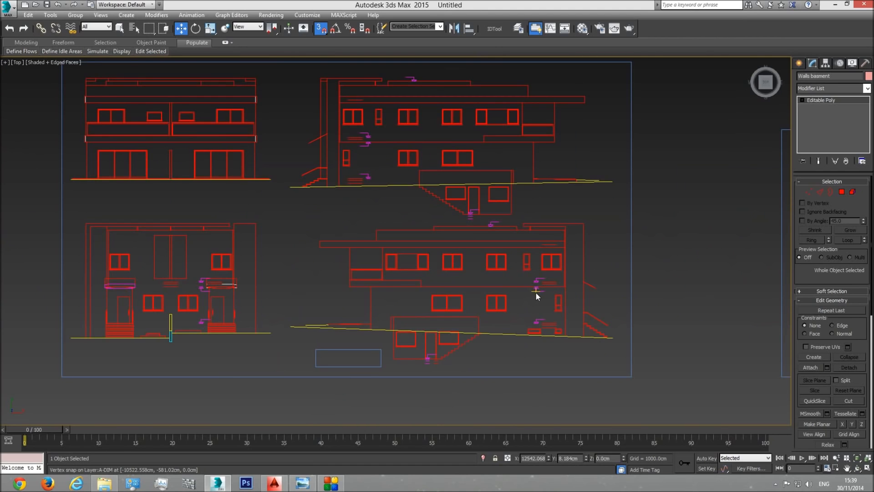
scroll(534, 294, up, 6)
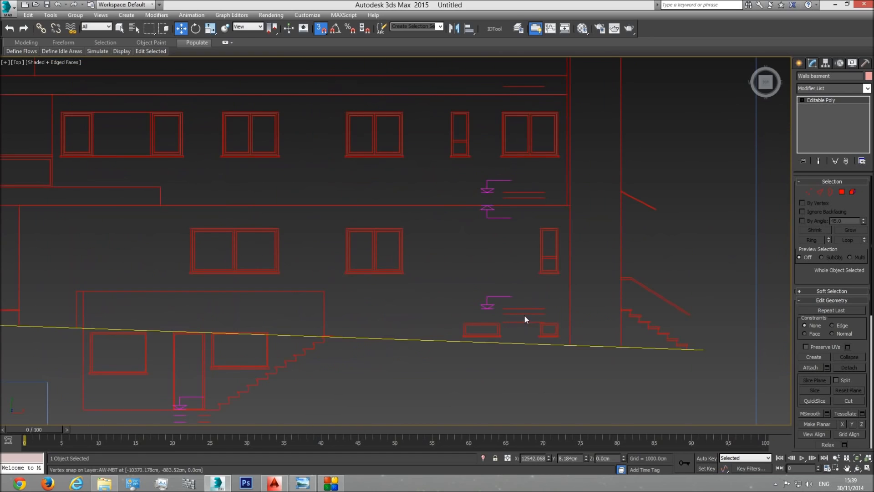
scroll(513, 305, up, 3)
scroll(498, 313, down, 4)
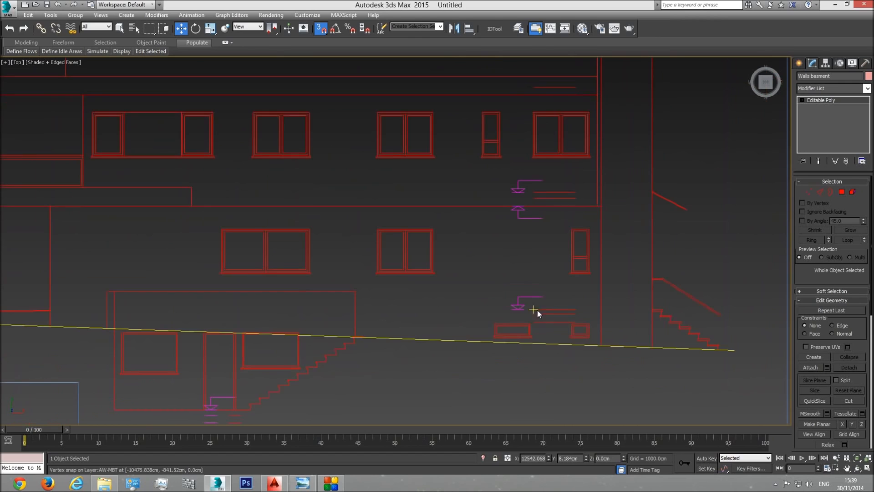
scroll(417, 270, down, 2)
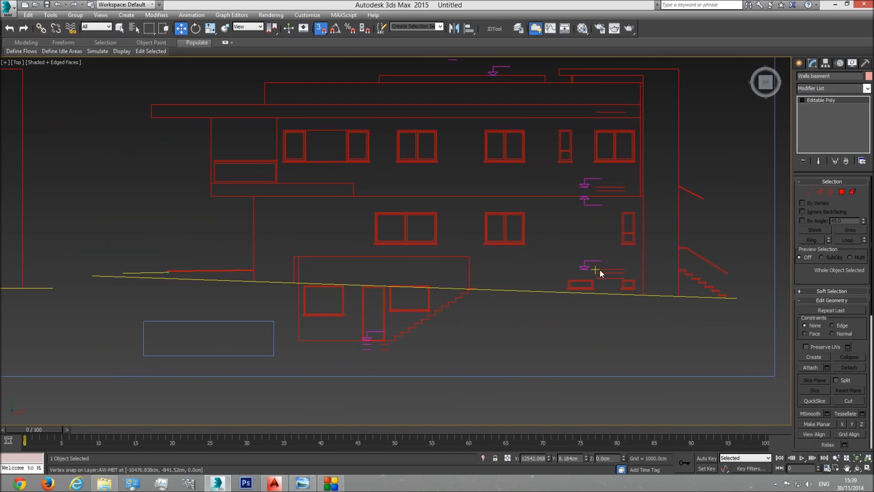
Step: Measure the height between the basement and ground-floor level marks on the side elevation with a temporary box, and delete the box
click(800, 64)
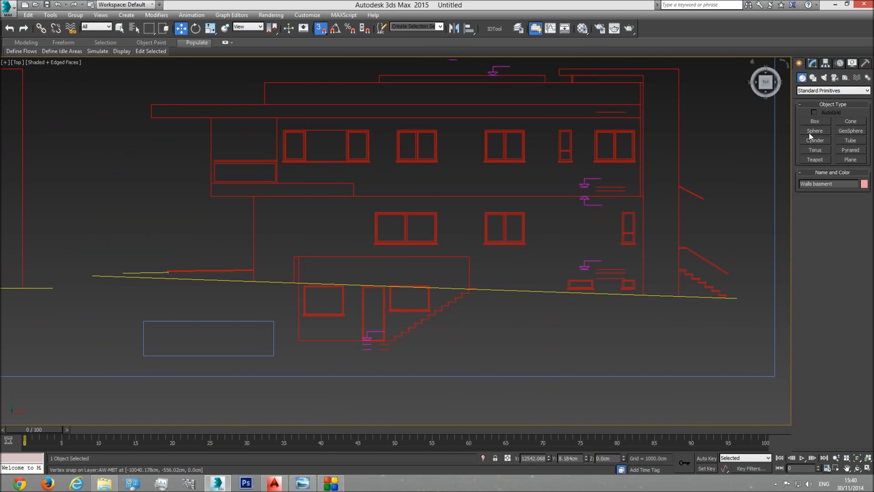
click(816, 121)
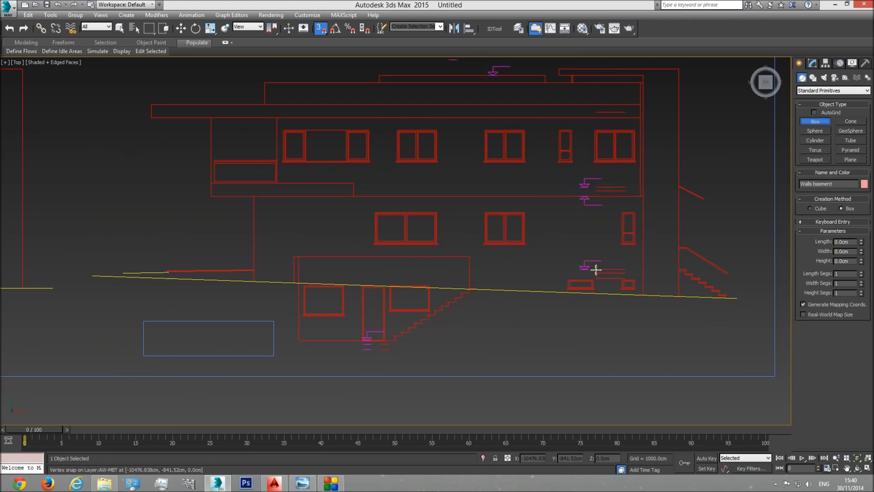
key(s)
drag(394, 341, 618, 281)
drag(620, 272, 621, 269)
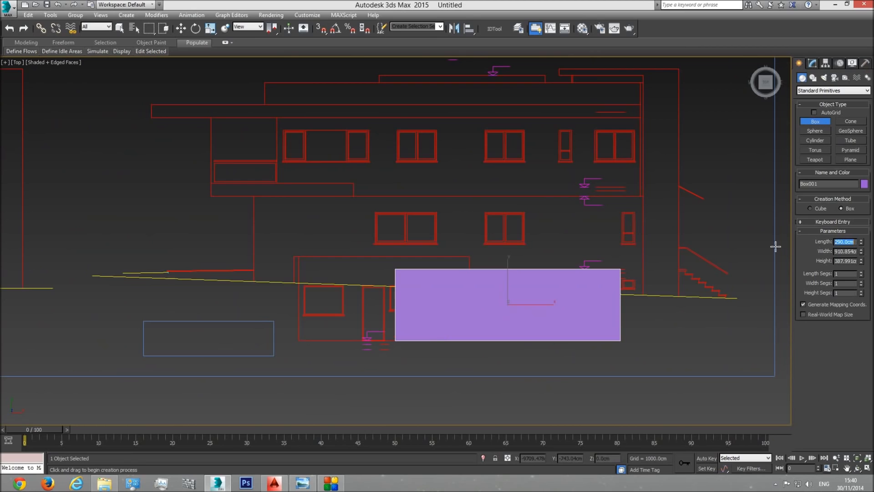
scroll(581, 260, up, 4)
drag(861, 244, 859, 250)
key(ctrl+z)
middle_drag(531, 300, 549, 232)
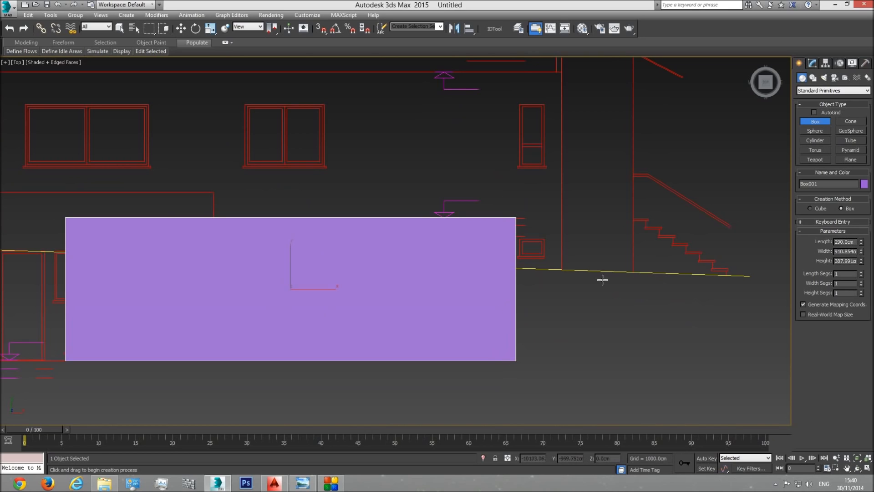
key(Delete)
middle_drag(593, 295, 561, 301)
scroll(561, 301, down, 3)
Step: Examine the basement walls in perspective, in both wireframe and shaded display
key(p)
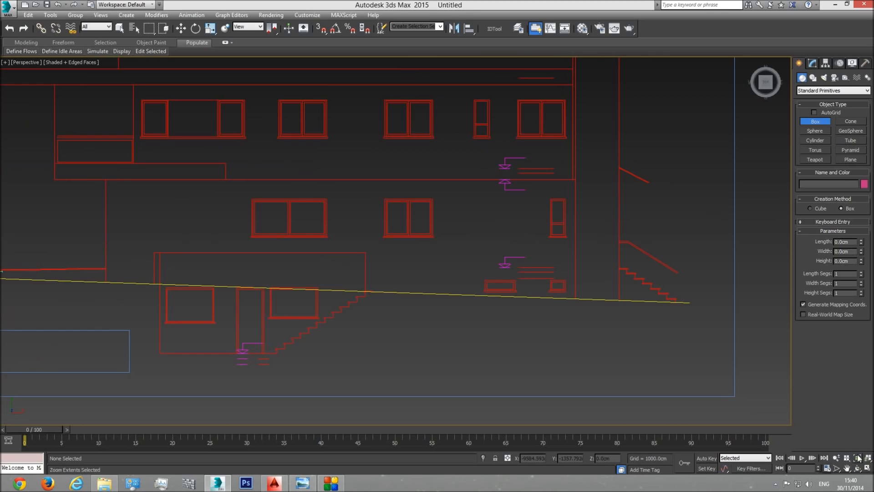
click(858, 458)
click(858, 468)
mouse_move(421, 267)
mouse_down()
mouse_move(459, 242)
mouse_move(433, 269)
mouse_move(480, 244)
mouse_up()
key(F3)
middle_drag(479, 244, 444, 255)
scroll(444, 254, up, 10)
key(F3)
drag(416, 283, 435, 246)
scroll(436, 246, up, 3)
Step: Draw a reference box over the basement walls in the front view and set its length to 290 cm
key(f)
scroll(499, 280, down, 5)
click(806, 122)
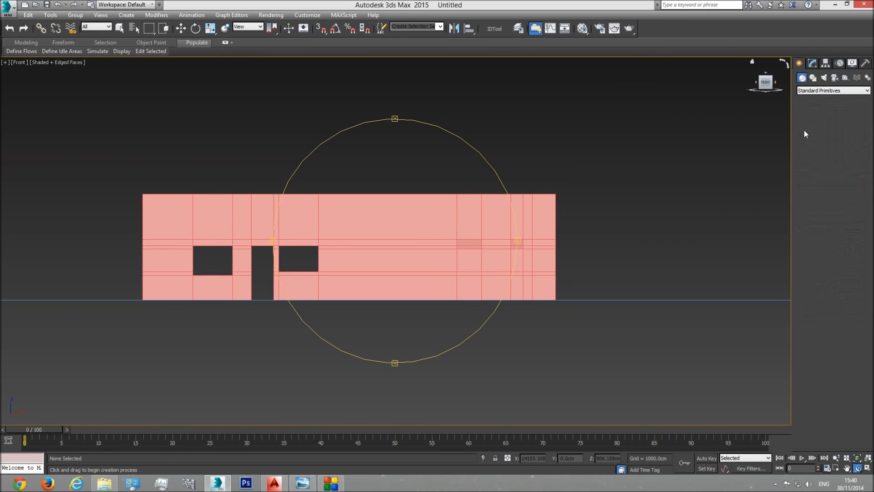
mouse_move(484, 299)
mouse_down()
mouse_move(517, 239)
mouse_move(515, 206)
mouse_up()
key(F3)
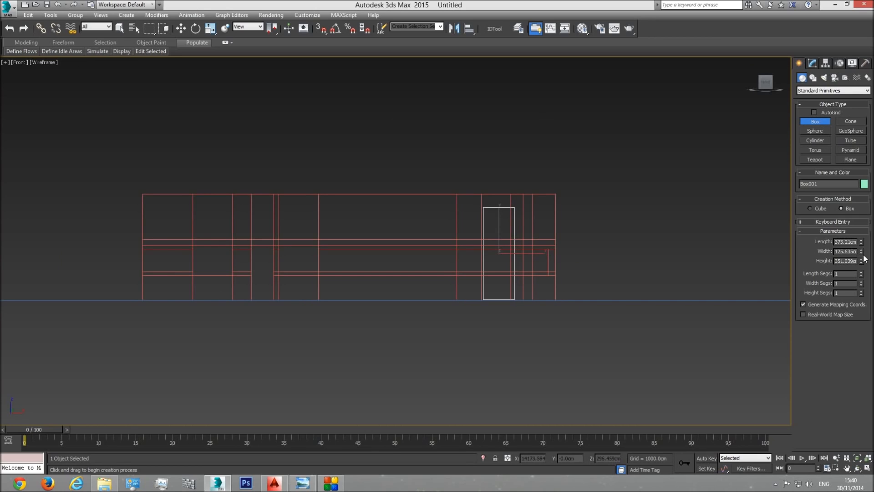
key(Return)
Step: Move the reference box with vertex snapping so that its bottom edge sits on the base line of the basement walls
click(183, 31)
middle_drag(545, 293, 530, 256)
scroll(528, 256, up, 3)
drag(451, 168, 343, 180)
click(321, 31)
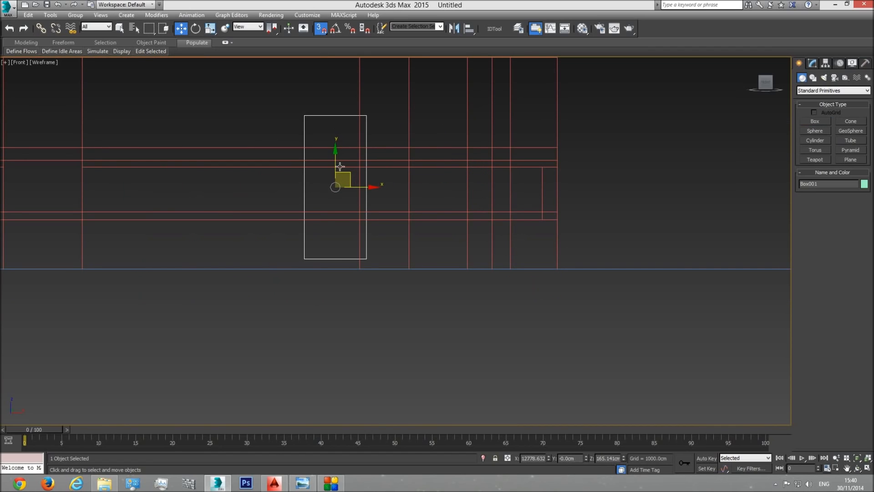
drag(304, 258, 360, 267)
middle_drag(351, 157, 407, 250)
Step: Lower the top vertices of the basement walls to the top of the 290 cm reference box, and delete the box
scroll(409, 250, down, 2)
click(416, 204)
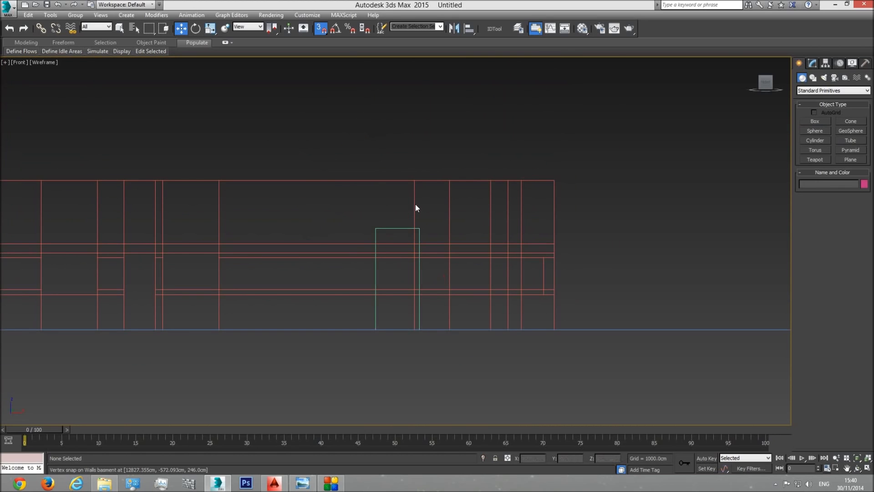
click(412, 203)
middle_drag(435, 211, 603, 224)
scroll(603, 223, down, 2)
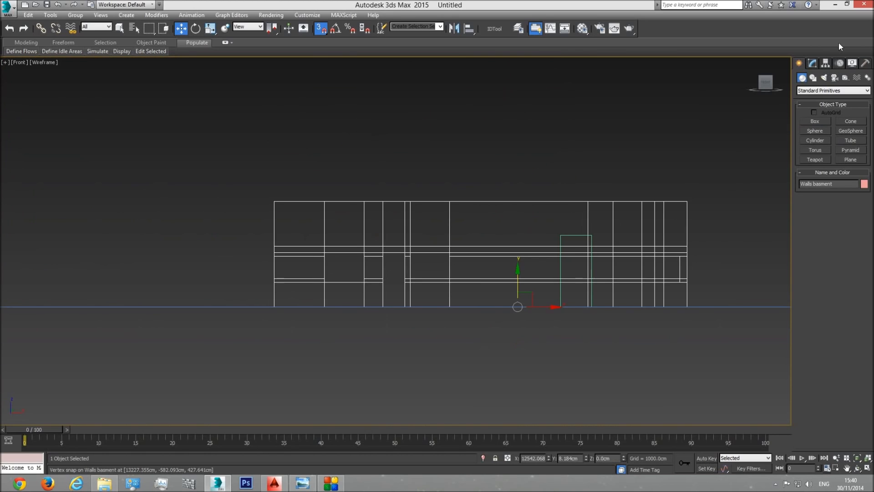
click(812, 64)
click(809, 191)
drag(455, 208, 233, 212)
scroll(446, 197, up, 2)
drag(417, 187, 502, 280)
click(836, 100)
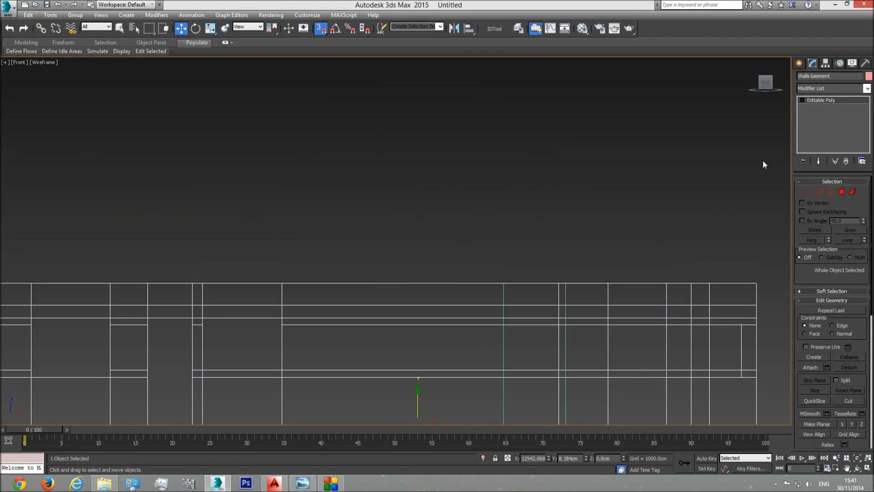
click(566, 288)
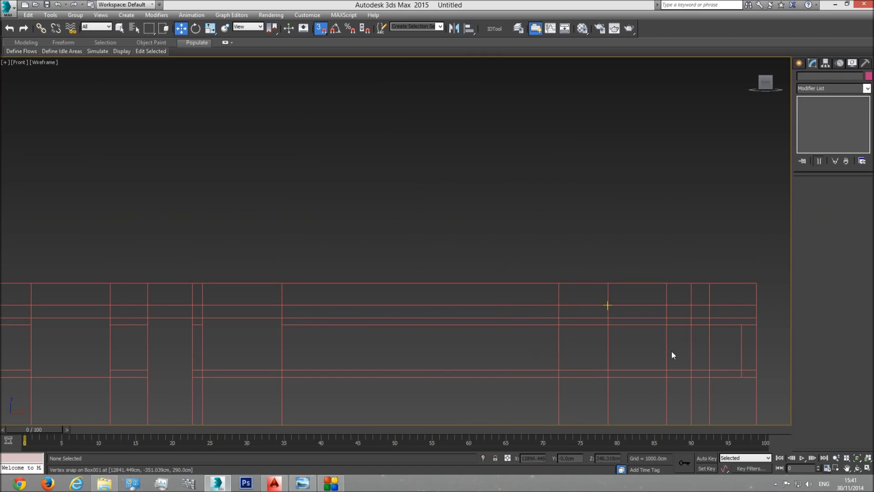
Step: Examine the lowered basement walls in shaded perspective together with the floor plan inside them
key(p)
click(857, 458)
click(858, 468)
drag(449, 264, 481, 299)
key(F3)
middle_drag(531, 203, 429, 244)
scroll(429, 244, up, 12)
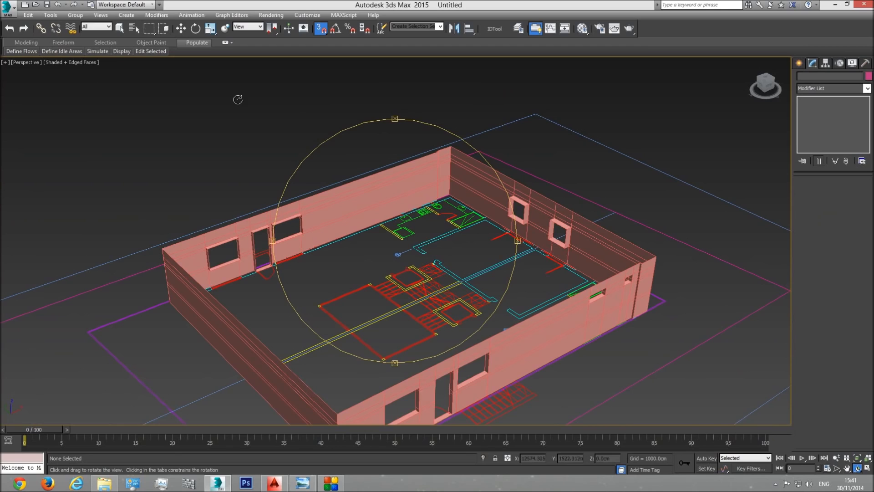
click(120, 29)
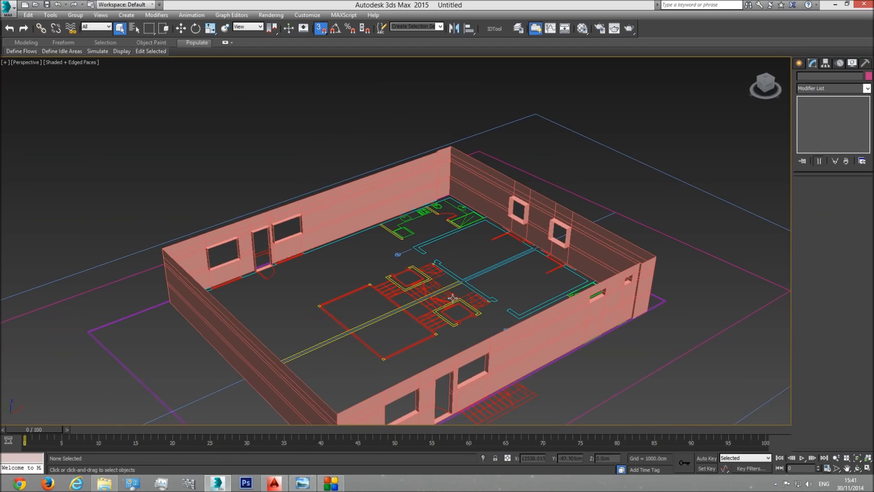
click(858, 468)
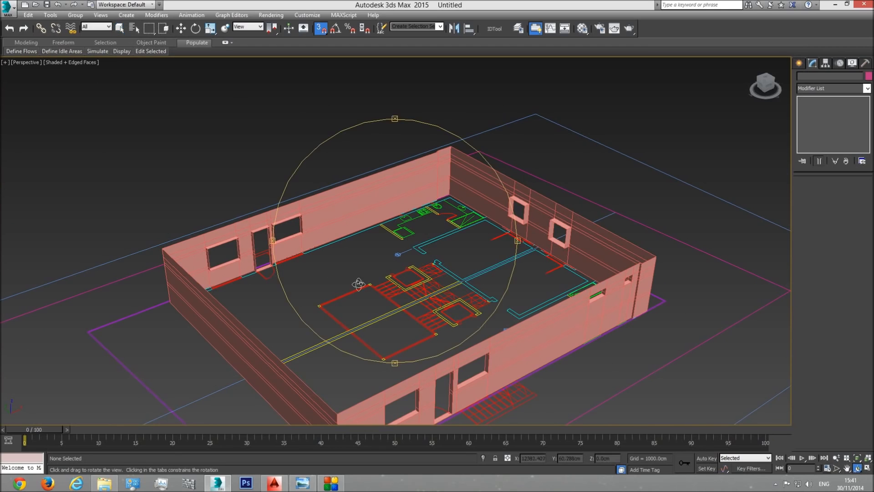
drag(381, 273, 414, 302)
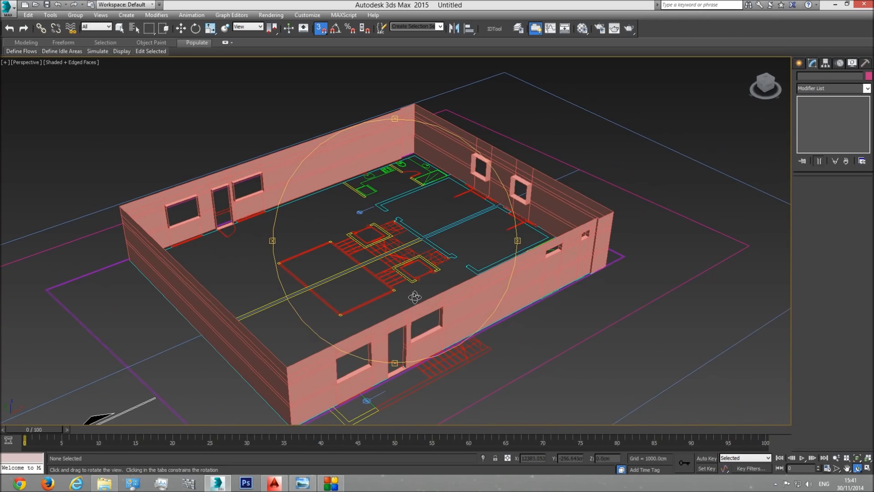
Step: Select the basement walls and examine their edges, window openings and doors from several sides
right_click(501, 279)
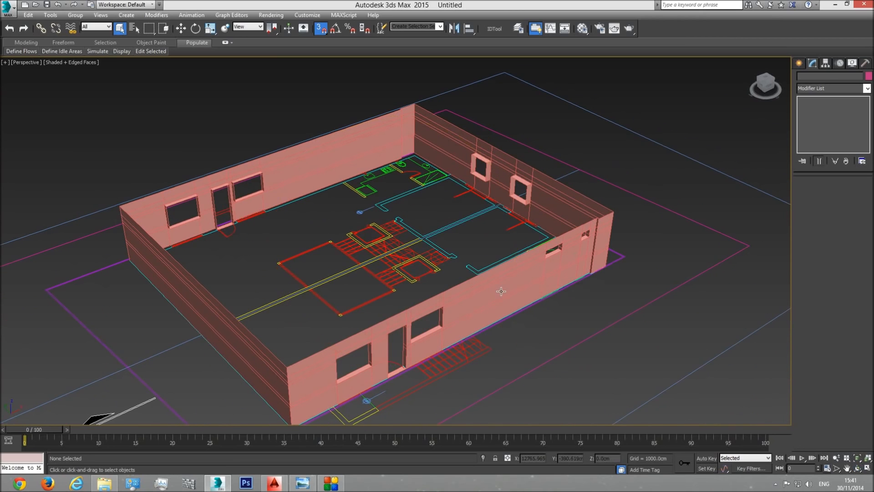
click(500, 287)
click(858, 467)
drag(410, 287, 432, 292)
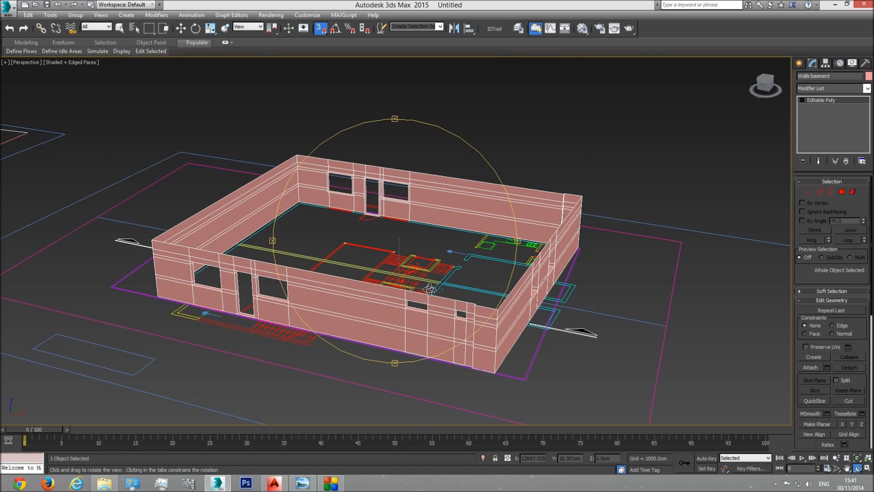
drag(425, 286, 409, 286)
drag(373, 191, 263, 207)
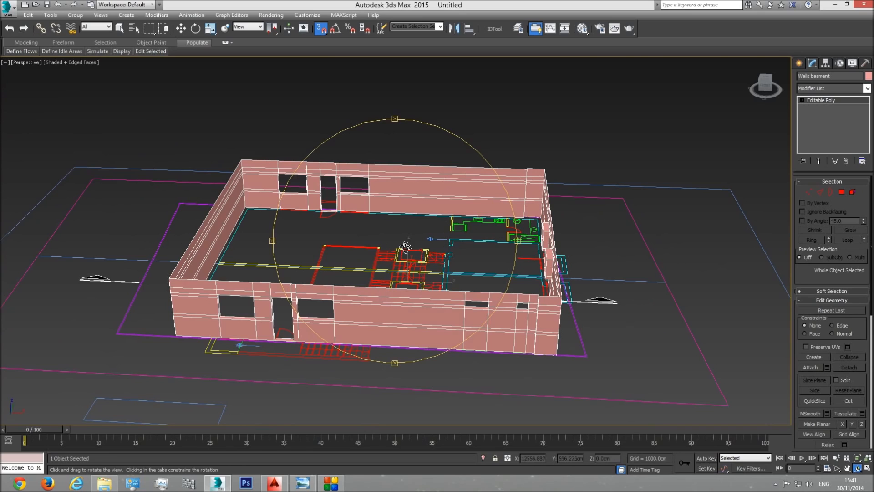
drag(446, 272, 414, 275)
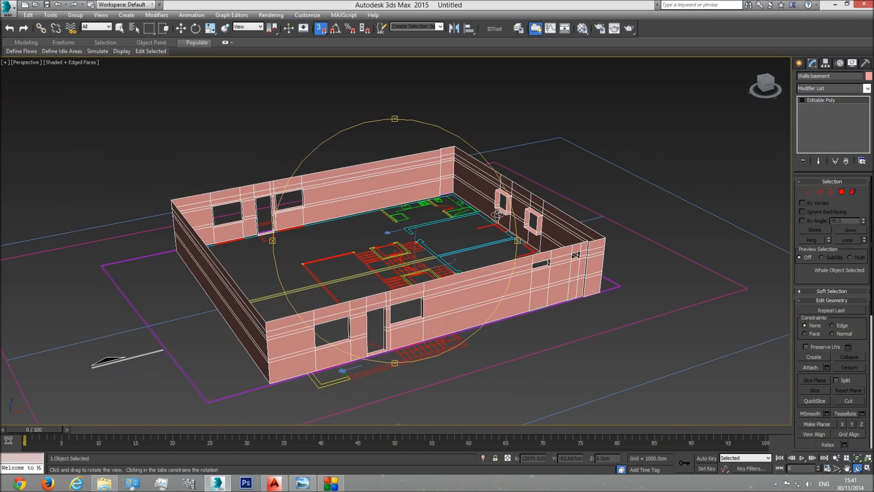
mouse_move(440, 247)
mouse_down()
mouse_move(416, 278)
mouse_move(441, 240)
mouse_up()
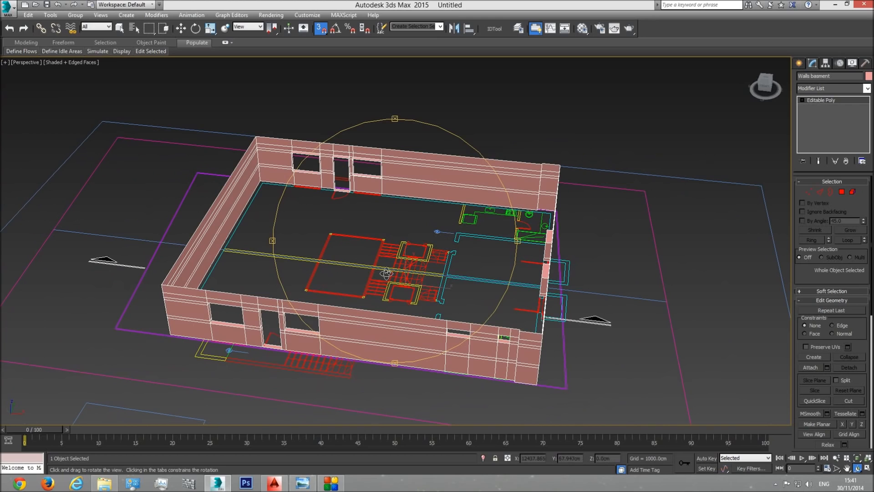
drag(403, 264, 402, 283)
drag(382, 243, 394, 229)
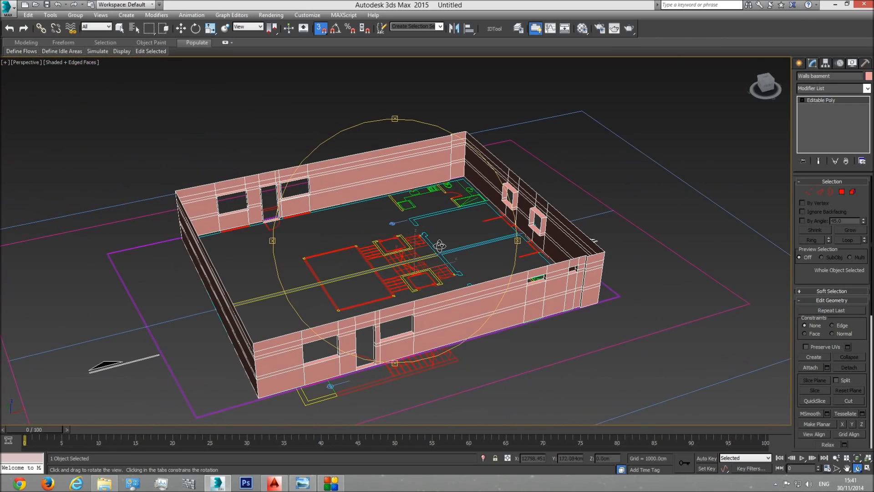
Step: Hide the selected basement walls so that only the CAD plan remains in the top view
key(t)
scroll(431, 244, down, 5)
middle_drag(431, 244, 432, 289)
scroll(433, 288, down, 8)
middle_drag(508, 266, 242, 268)
scroll(491, 271, up, 10)
middle_drag(423, 266, 422, 218)
right_click(421, 218)
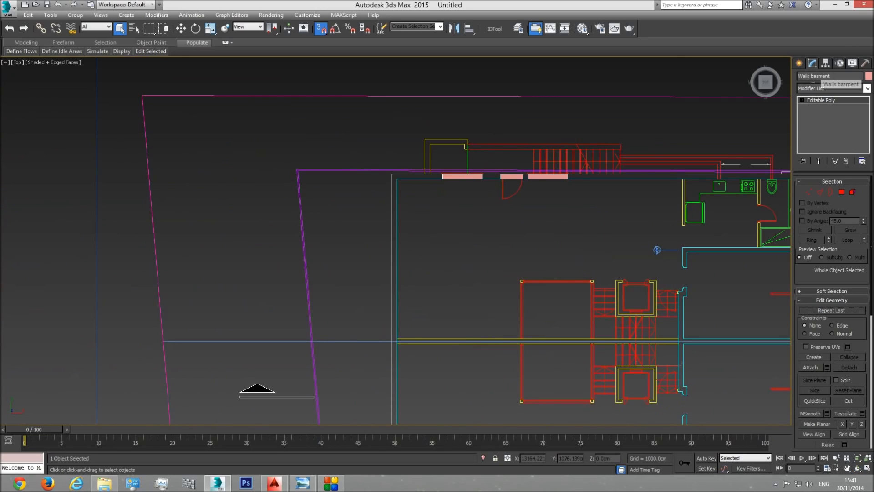
right_click(490, 176)
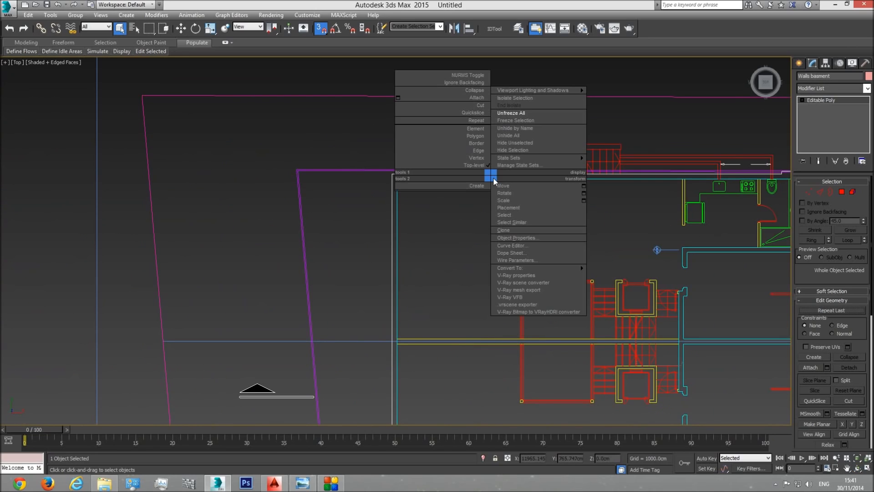
click(521, 151)
click(526, 180)
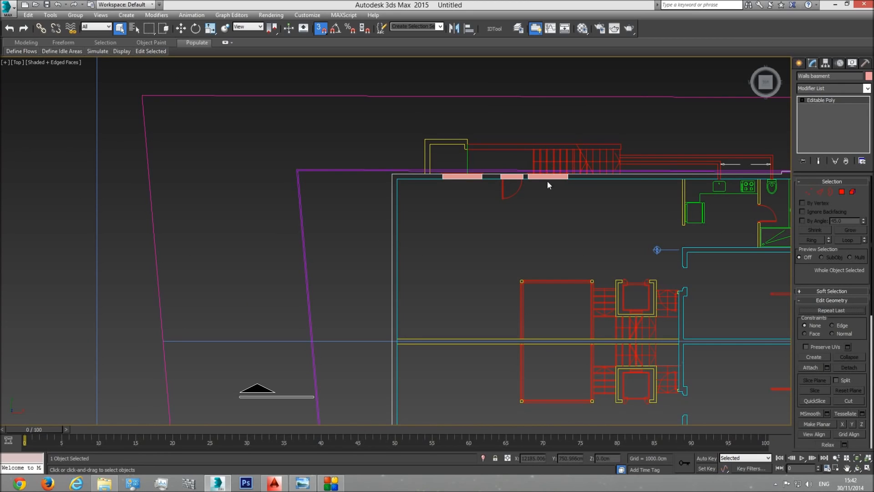
right_click(548, 177)
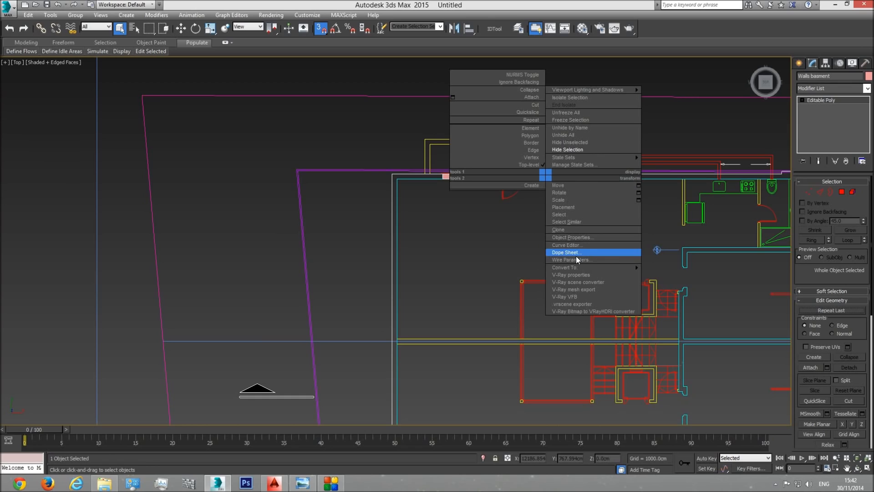
click(570, 150)
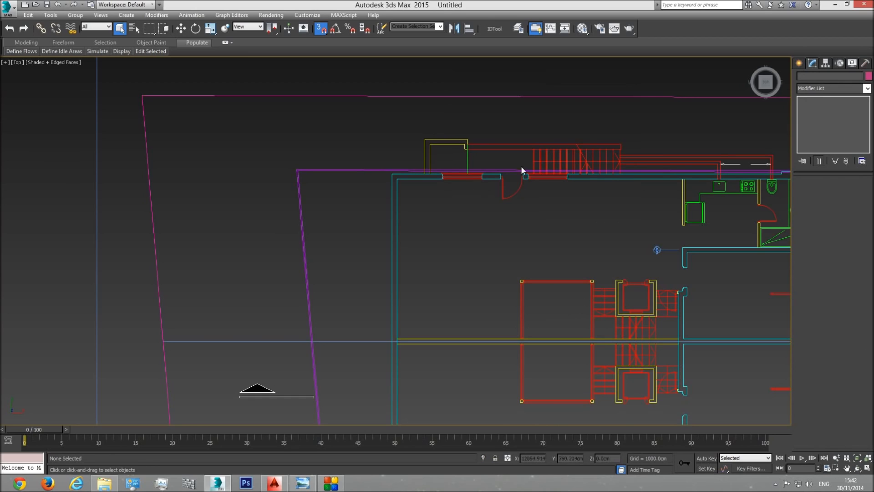
Step: Start a vertex-snapped Line at the window edge of the upper unit and run it to the inner corner of the exterior walls
scroll(327, 239, down, 5)
scroll(455, 220, up, 3)
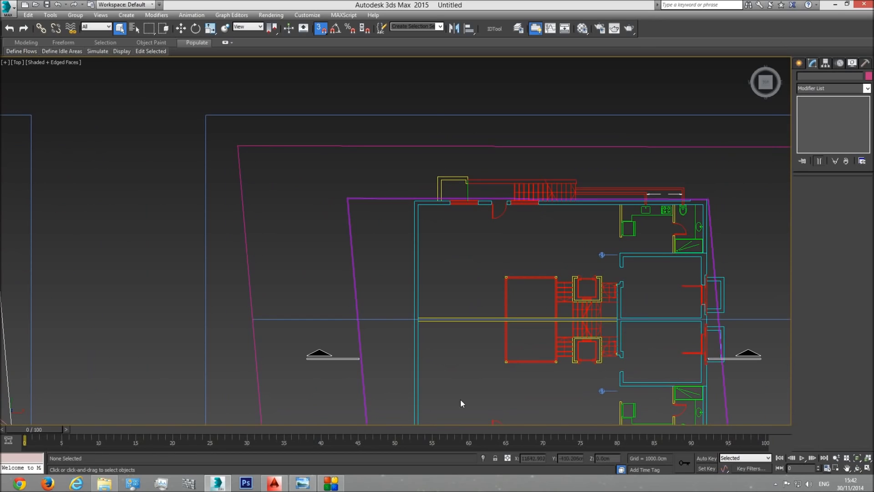
click(803, 63)
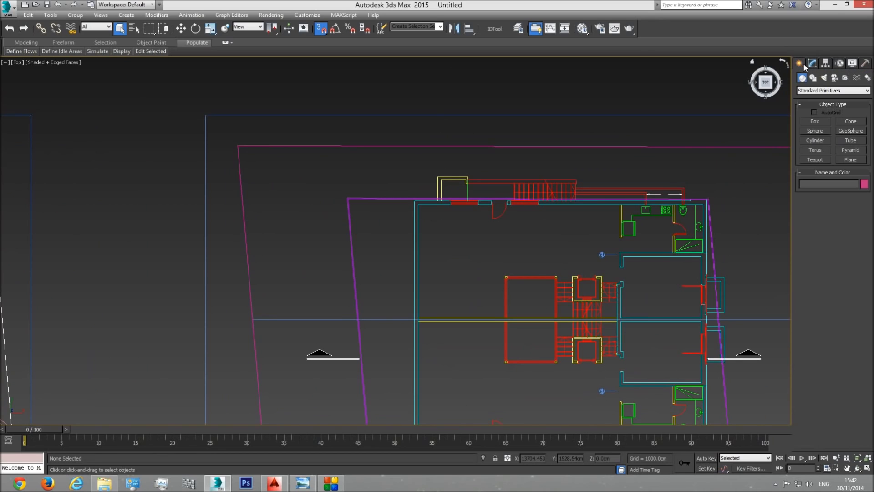
click(814, 78)
click(815, 129)
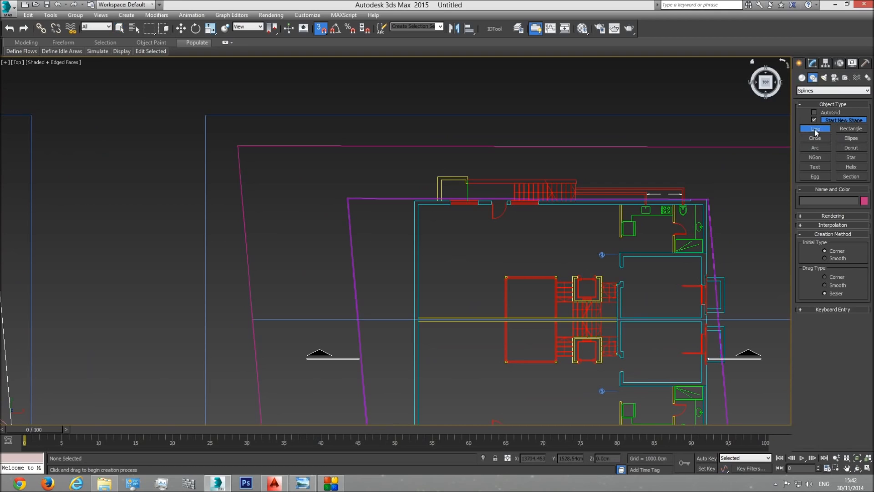
click(321, 28)
scroll(438, 209, up, 4)
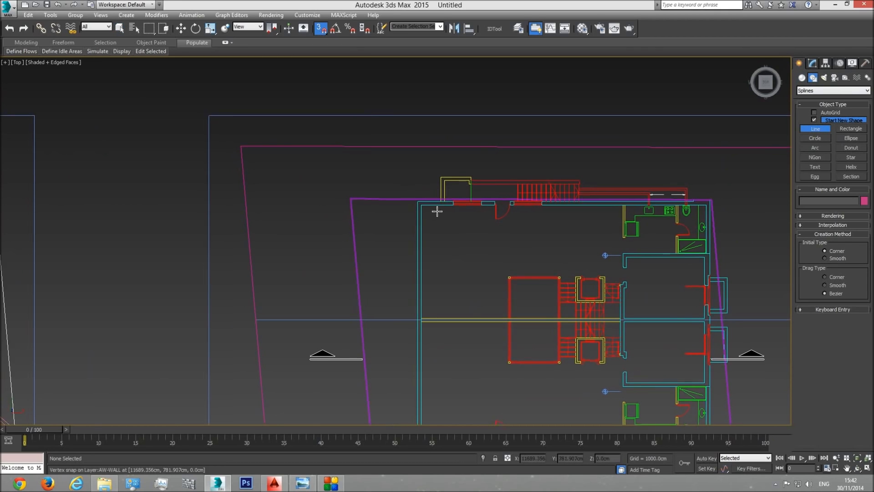
click(481, 196)
click(395, 195)
Step: Continue the spline down the upper unit's exterior wall and along the party wall to the room wall beside the stairs
middle_drag(419, 318, 401, 134)
scroll(402, 134, down, 4)
middle_drag(398, 341, 392, 246)
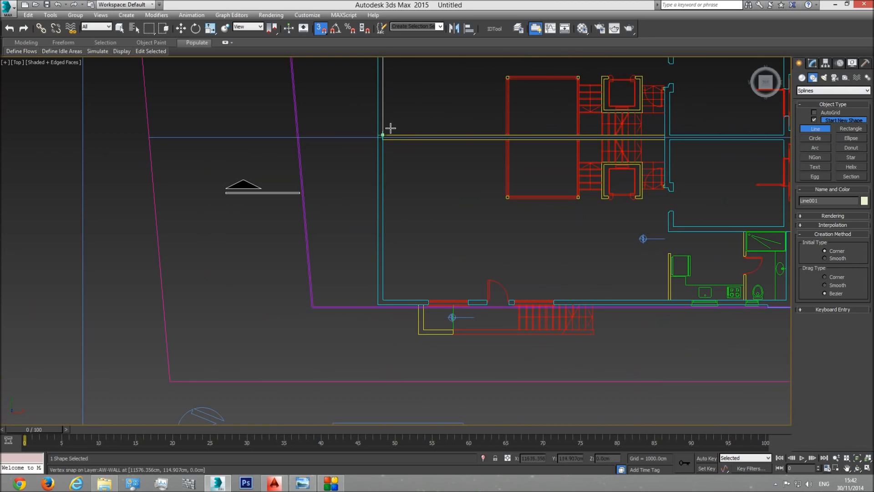
middle_drag(407, 135, 403, 233)
scroll(403, 232, up, 3)
scroll(377, 225, down, 2)
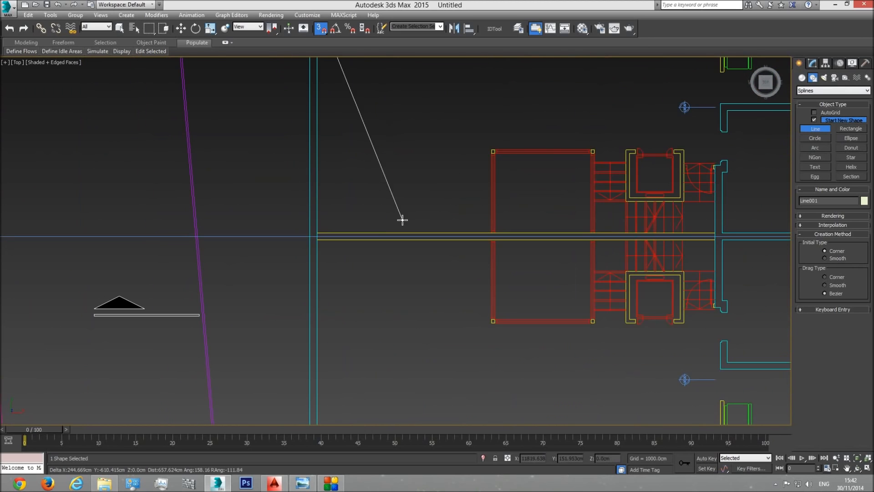
scroll(635, 303, down, 3)
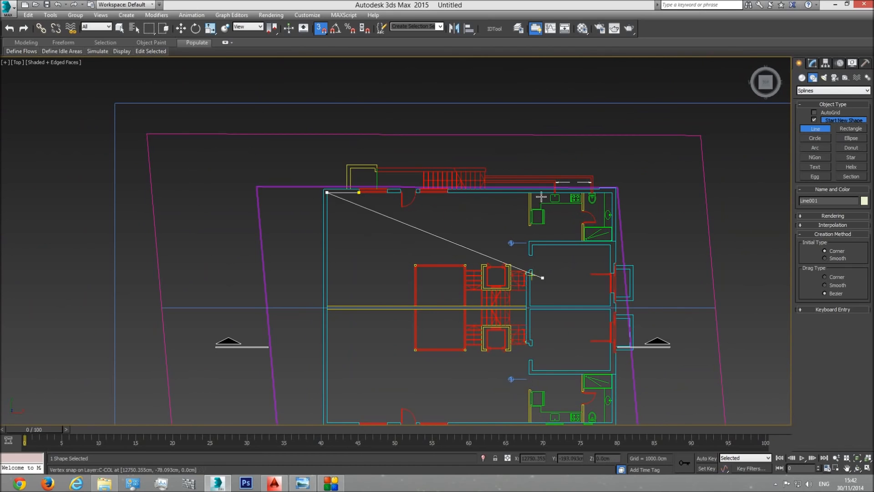
scroll(376, 263, up, 3)
click(343, 285)
middle_drag(706, 269, 549, 261)
scroll(549, 262, up, 3)
click(615, 294)
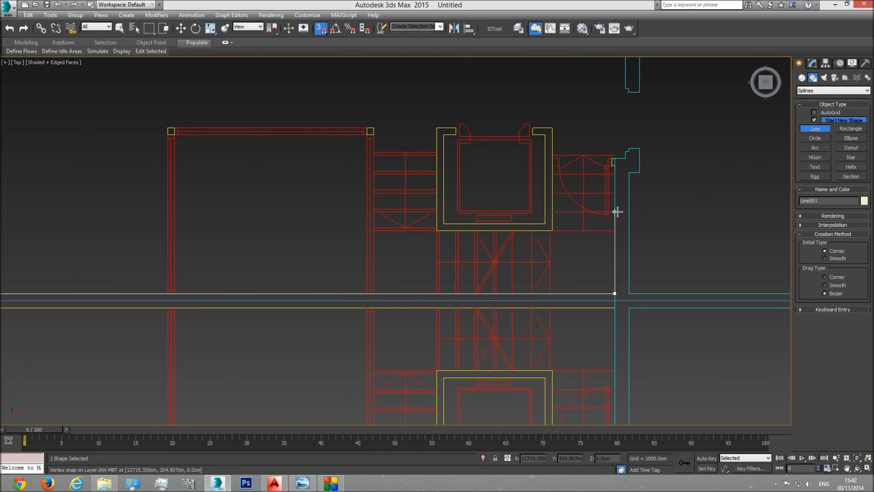
Step: Trace the room wall up around its stepped end at the doorway and back down its inner face to the party wall
middle_drag(611, 200, 610, 235)
scroll(611, 235, up, 2)
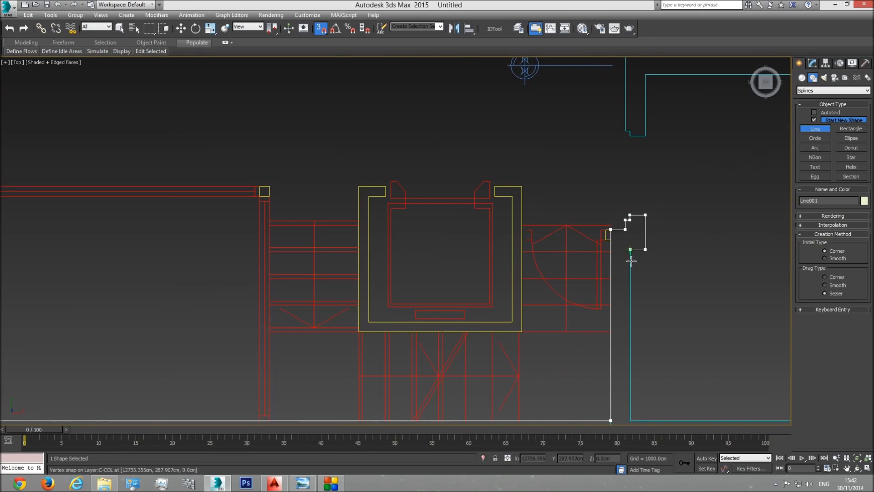
scroll(631, 261, down, 2)
click(631, 420)
scroll(611, 332, up, 2)
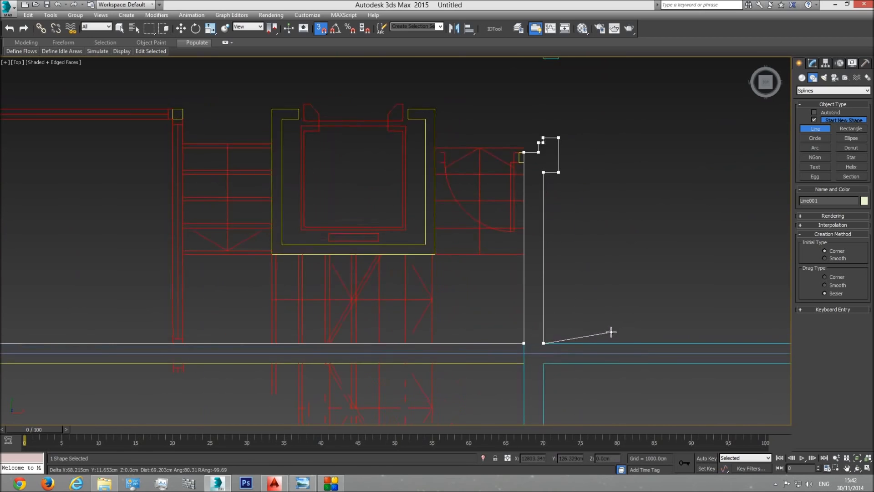
Step: Continue along the room's party wall and up the far exterior wall to the near edge of its opening, keeping the spline open
scroll(611, 332, down, 2)
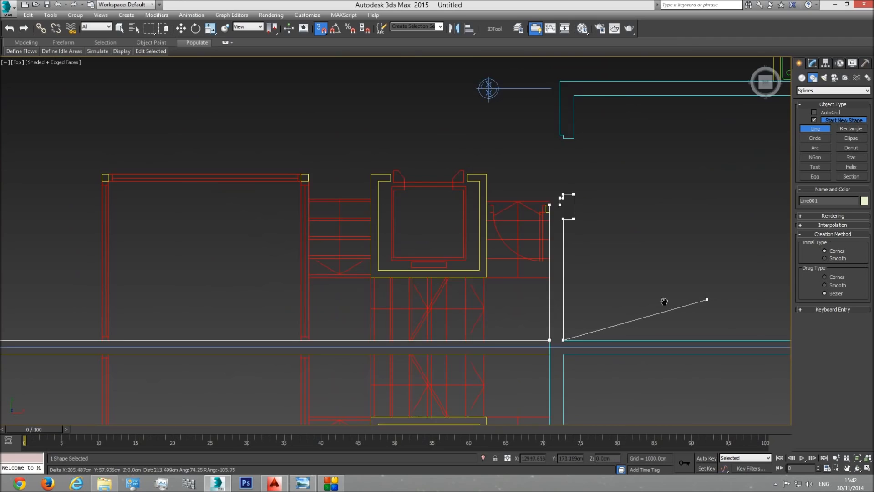
middle_drag(664, 302, 431, 293)
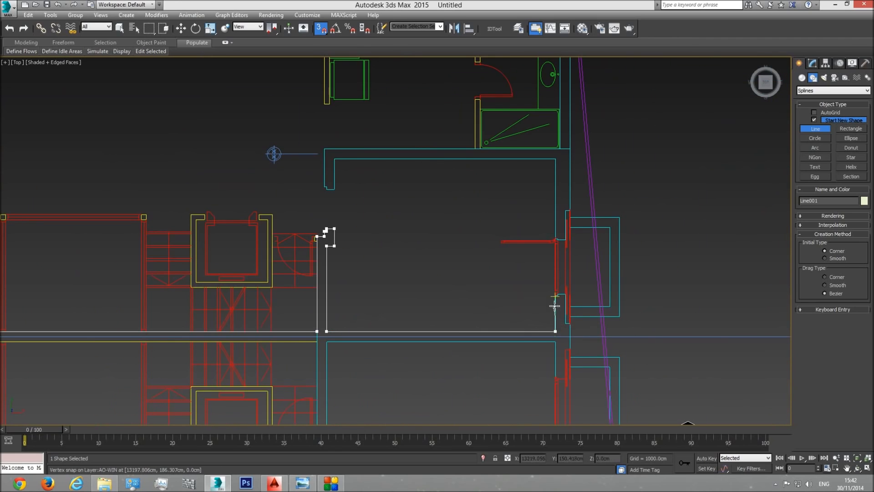
scroll(554, 306, up, 5)
scroll(551, 294, up, 4)
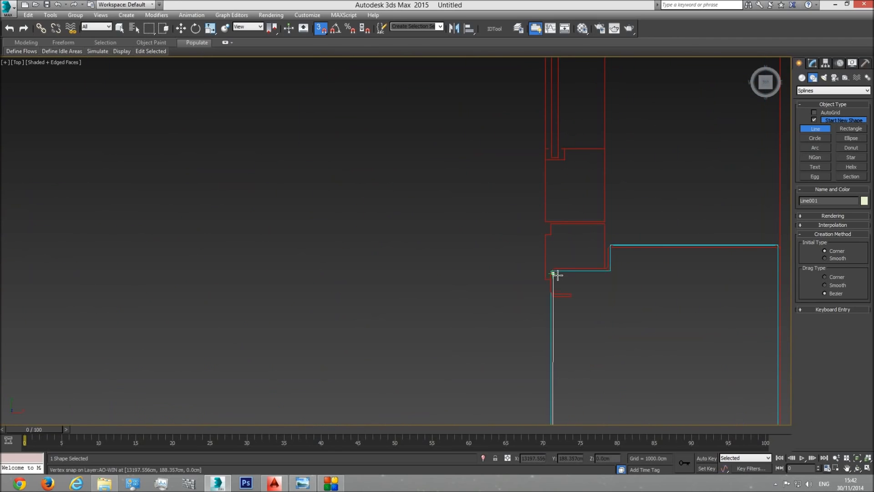
scroll(552, 270, up, 4)
click(552, 265)
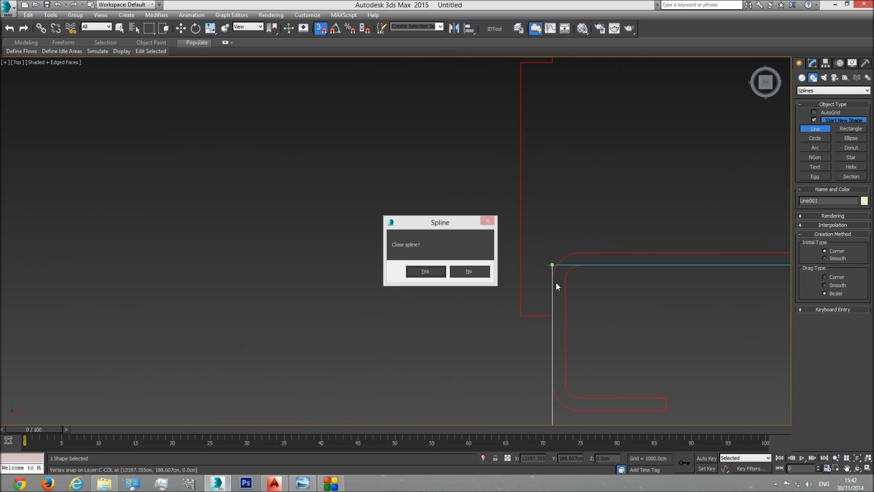
click(469, 271)
Step: Extend the spline across the exterior wall opening of the room to the opening's opposite edge
scroll(540, 279, down, 4)
scroll(539, 230, down, 1)
middle_drag(532, 117, 539, 344)
scroll(539, 344, down, 2)
middle_drag(527, 196, 534, 394)
scroll(533, 394, down, 1)
scroll(556, 242, up, 4)
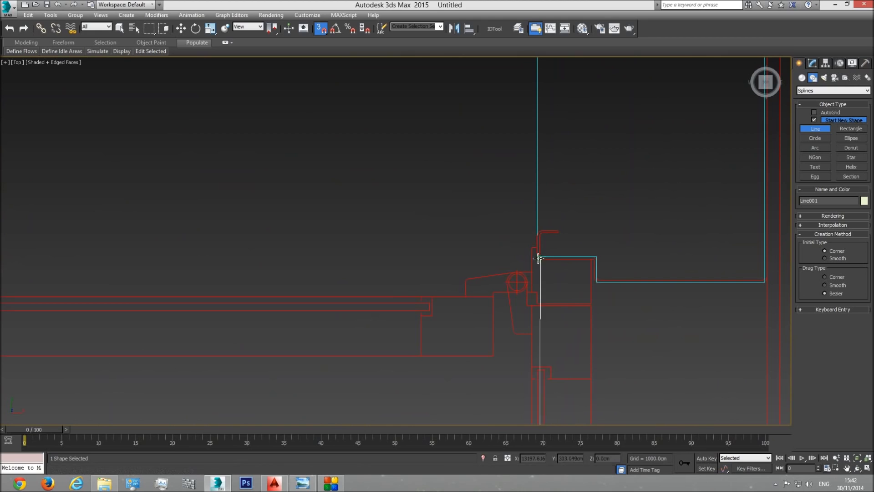
click(537, 256)
Step: Trace the remaining two inner corners of the room along its exterior wall and the wall below the bathroom
scroll(596, 294, down, 2)
scroll(595, 293, down, 1)
middle_drag(580, 146, 566, 381)
scroll(565, 381, down, 3)
click(569, 220)
scroll(568, 221, down, 3)
middle_drag(319, 229, 486, 276)
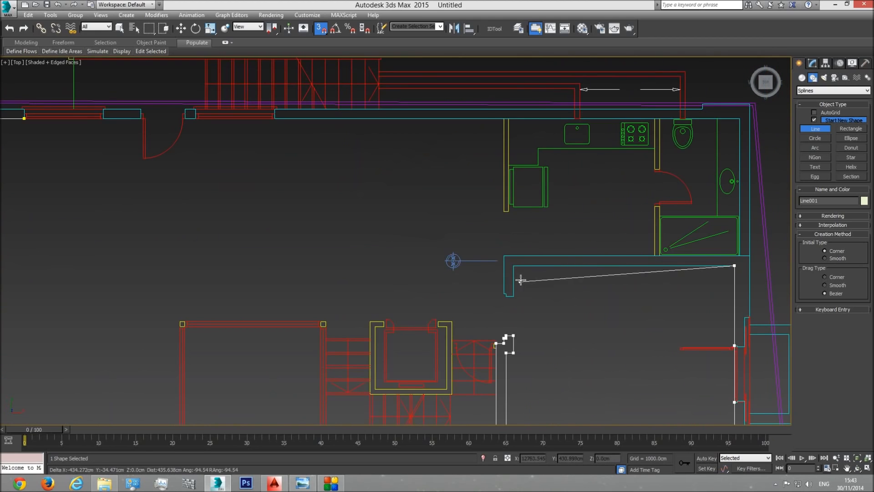
click(513, 265)
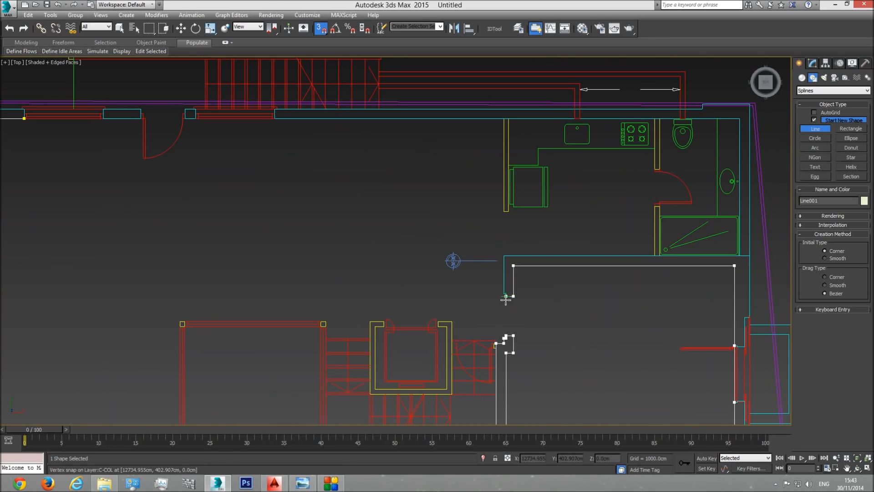
Step: Trace the stepped wall end on the other side of the room doorway and continue to the wall's outer corner
click(506, 296)
scroll(506, 298, up, 4)
click(496, 319)
middle_drag(491, 120, 490, 253)
click(498, 243)
Step: Continue along the wall below the kitchen and trace around the short bathroom partition beside the shower
scroll(497, 244, down, 3)
middle_drag(598, 246, 418, 277)
middle_drag(650, 287, 412, 288)
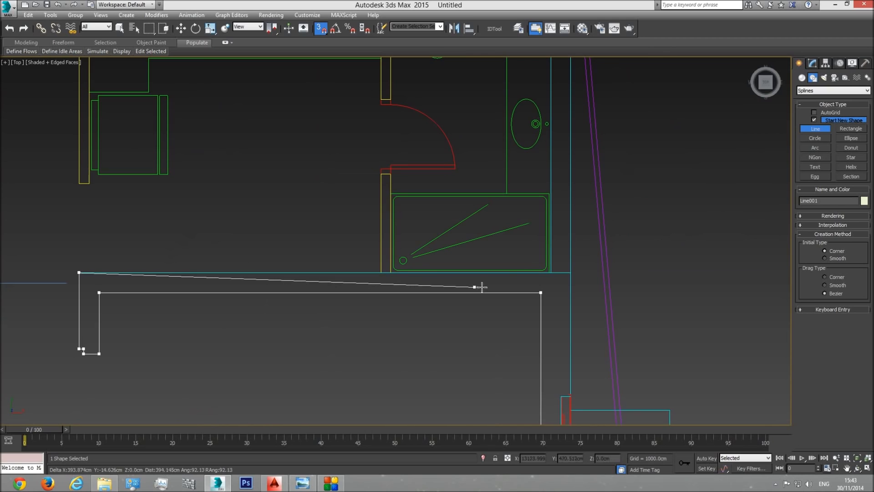
scroll(362, 309, down, 3)
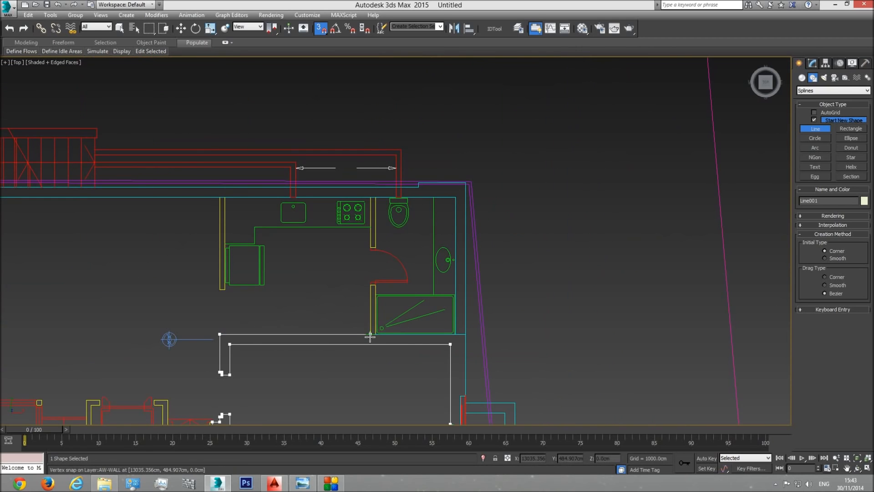
scroll(358, 289, up, 5)
click(399, 271)
middle_drag(417, 288, 397, 132)
click(398, 311)
Step: Trace the bathroom's inner corners and the partition on the toilet side of the bathroom door
click(717, 318)
scroll(707, 182, down, 3)
click(710, 132)
click(551, 132)
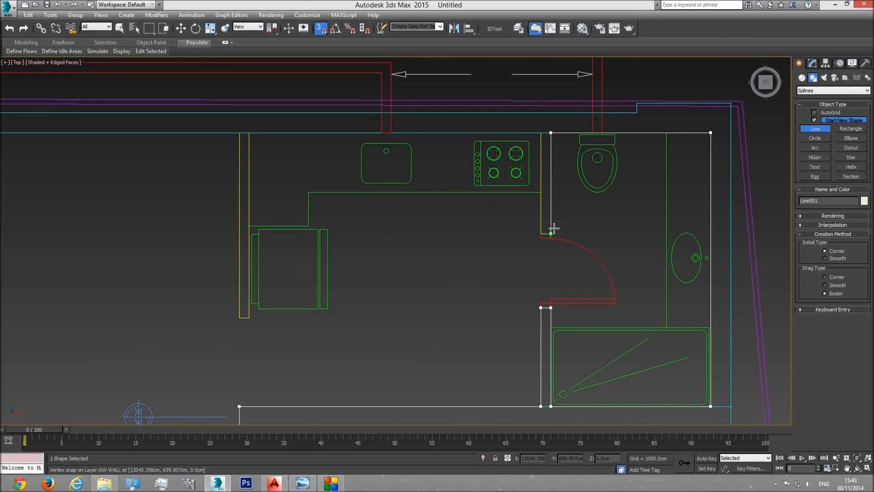
click(540, 233)
click(541, 133)
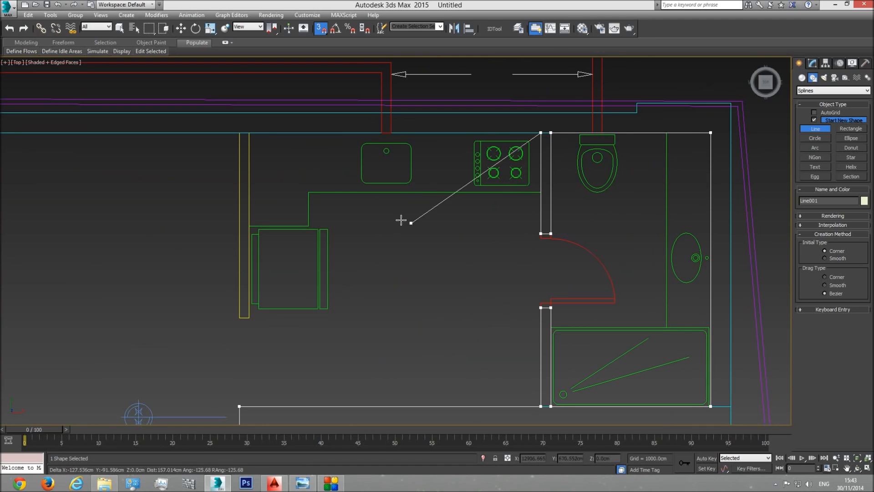
Step: Continue along the kitchen's exterior wall and trace around the free-standing end of the kitchen partition
click(256, 136)
click(236, 321)
click(238, 134)
Step: Trace the exterior wall's inner face from the kitchen partition across the stair-side window and the narrow pier beside the entrance door
middle_drag(141, 185, 572, 224)
scroll(573, 224, down, 2)
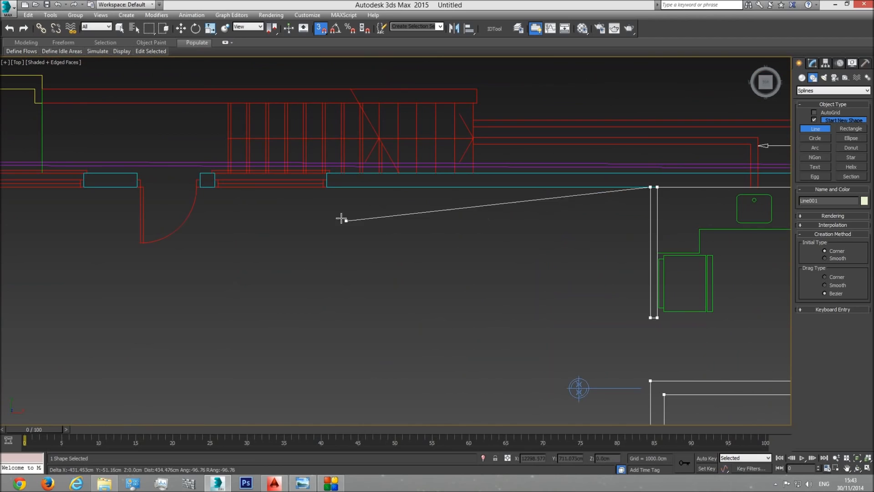
click(328, 193)
click(212, 193)
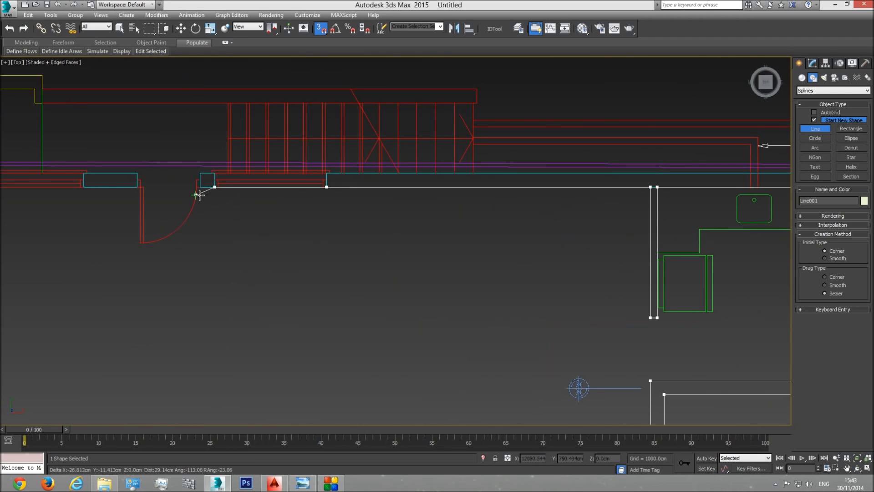
scroll(200, 191, up, 4)
click(199, 187)
Step: Continue across the entrance door and the wider pier to the starting point and close the upper unit's spline
scroll(196, 161, down, 2)
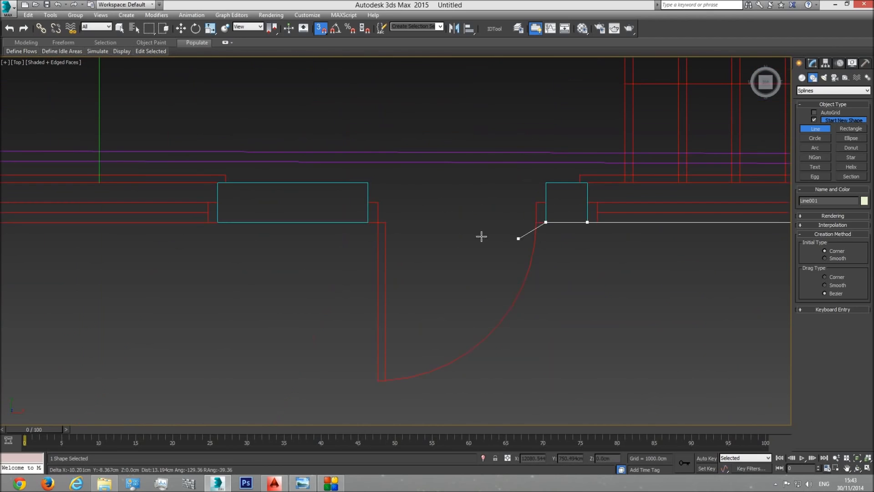
click(371, 232)
click(217, 228)
middle_drag(135, 269, 515, 264)
scroll(514, 264, down, 3)
click(397, 240)
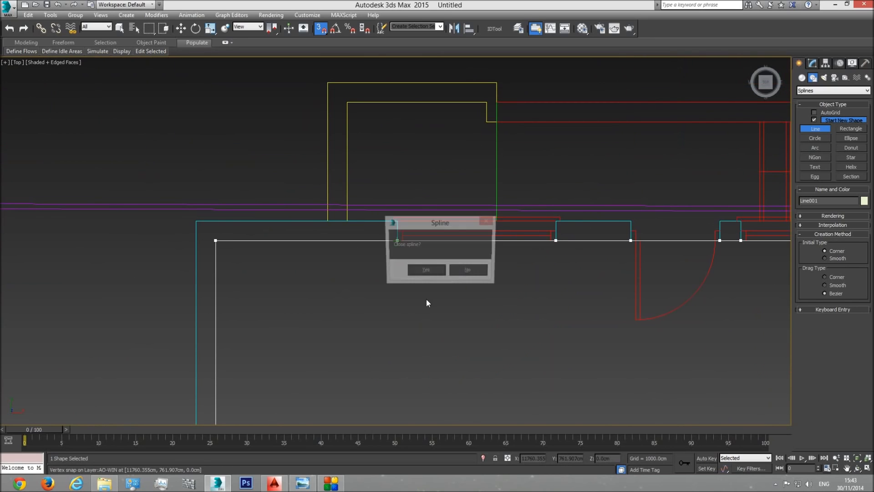
click(428, 272)
Step: Start a second Line at the lower unit's party wall corner and run it down to the inner corner of the exterior walls
middle_drag(596, 295, 453, 273)
scroll(537, 287, down, 5)
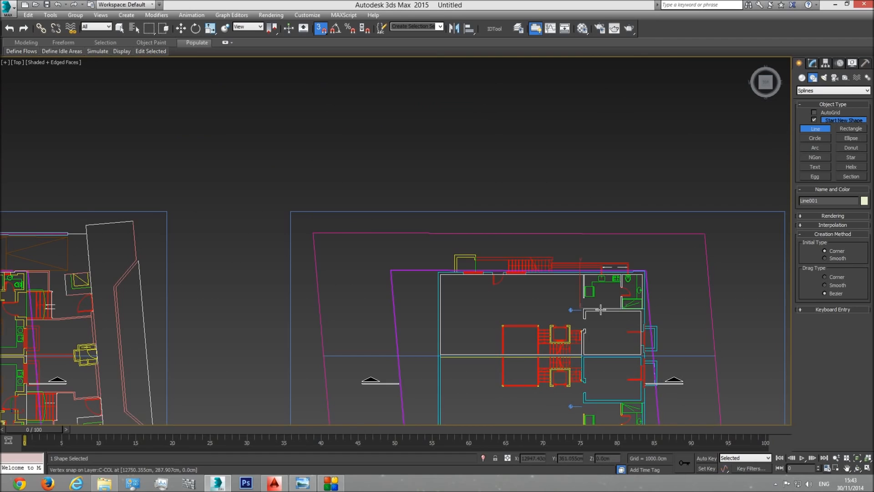
scroll(600, 310, up, 4)
scroll(367, 318, up, 5)
click(274, 246)
middle_drag(319, 363, 327, 214)
middle_drag(320, 337, 320, 238)
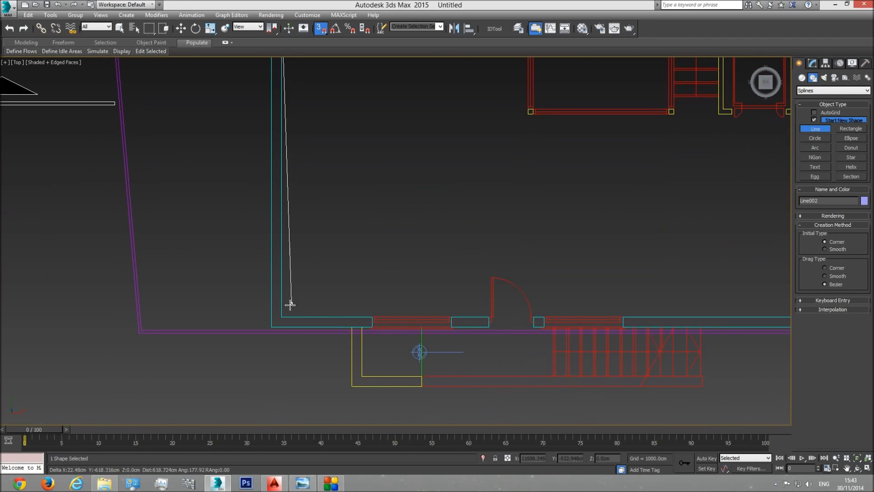
click(282, 317)
Step: Trace the lower unit's exterior wall through the edges of the first window, the entrance door and the narrow pier
click(372, 316)
click(451, 317)
click(488, 316)
scroll(528, 319, up, 4)
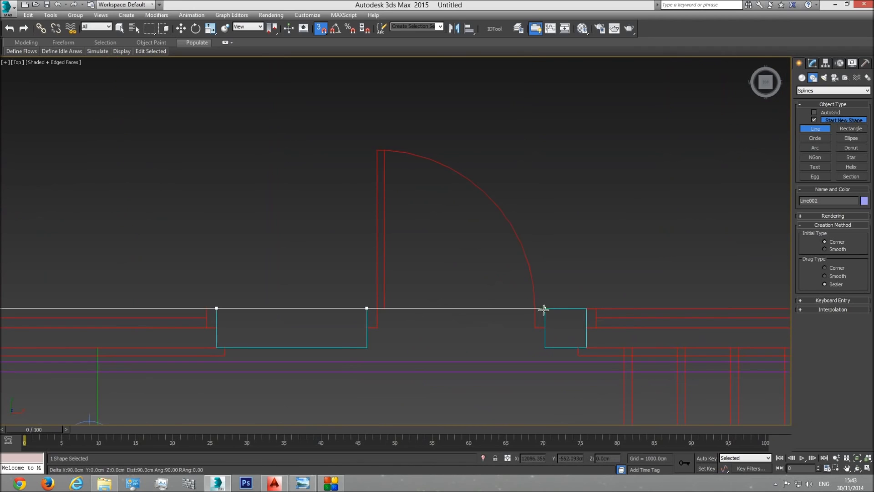
scroll(545, 308, up, 3)
click(545, 308)
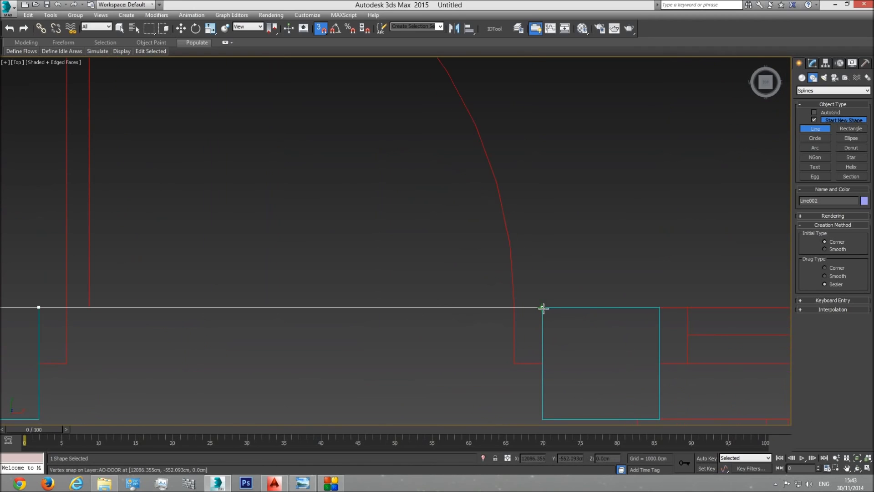
click(656, 304)
Step: Extend the lower unit's spline across the window beside the stairs to its far edge and on towards the kitchen
middle_drag(683, 308, 383, 312)
scroll(384, 312, down, 3)
drag(683, 308, 726, 310)
middle_drag(726, 310, 393, 309)
scroll(360, 309, down, 1)
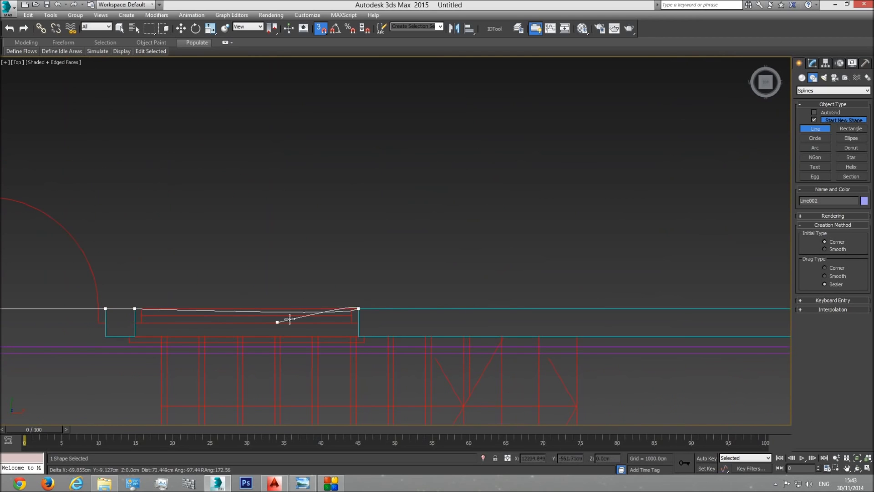
drag(536, 292, 558, 292)
middle_drag(600, 282, 345, 279)
scroll(344, 279, down, 2)
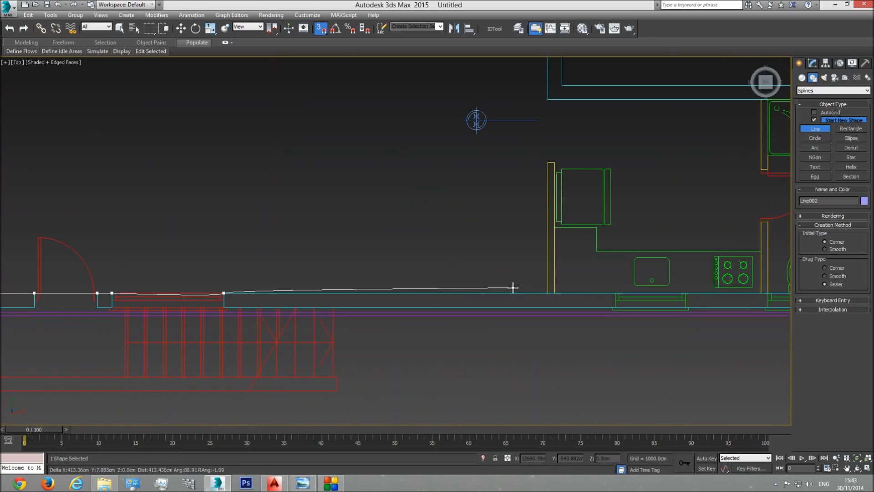
Step: Trace around the lower unit's kitchen partition from the exterior wall to its free end and back
click(547, 292)
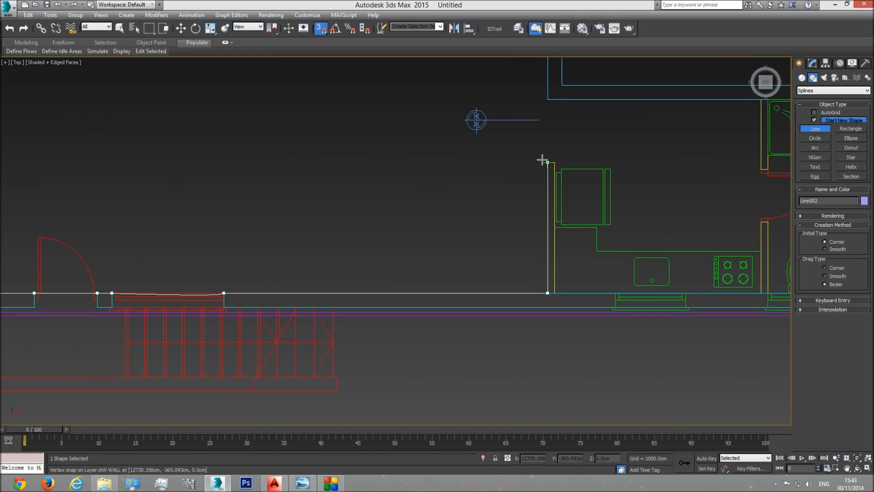
click(556, 162)
click(559, 294)
Step: Continue the spline through both edges of the lower unit's kitchen window behind the sink
scroll(611, 294, up, 3)
click(621, 289)
scroll(722, 286, up, 1)
middle_drag(705, 285, 357, 300)
scroll(357, 301, down, 1)
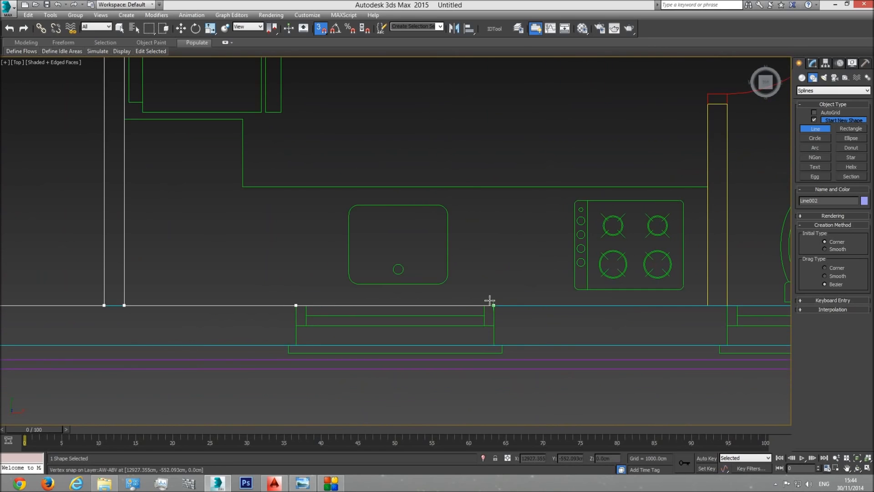
click(493, 303)
Step: Trace around the lower unit's partition between kitchen and bathroom, from the exterior wall to its free end and back
click(707, 305)
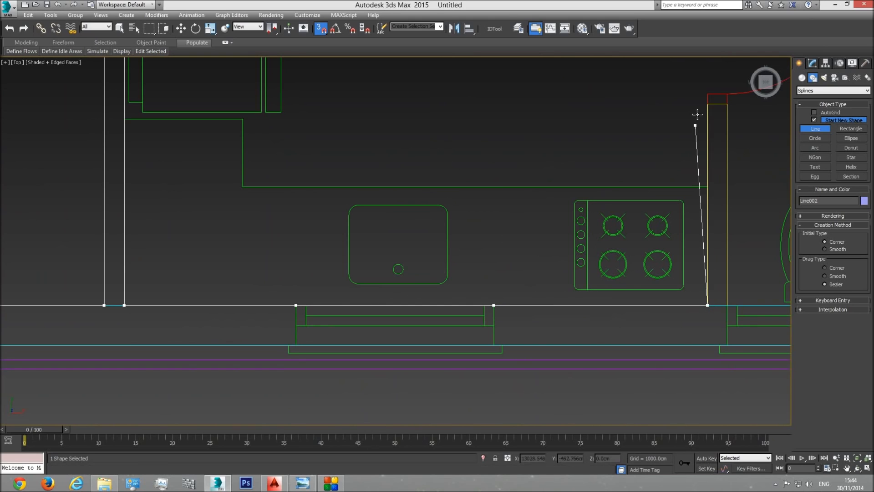
click(707, 105)
click(726, 104)
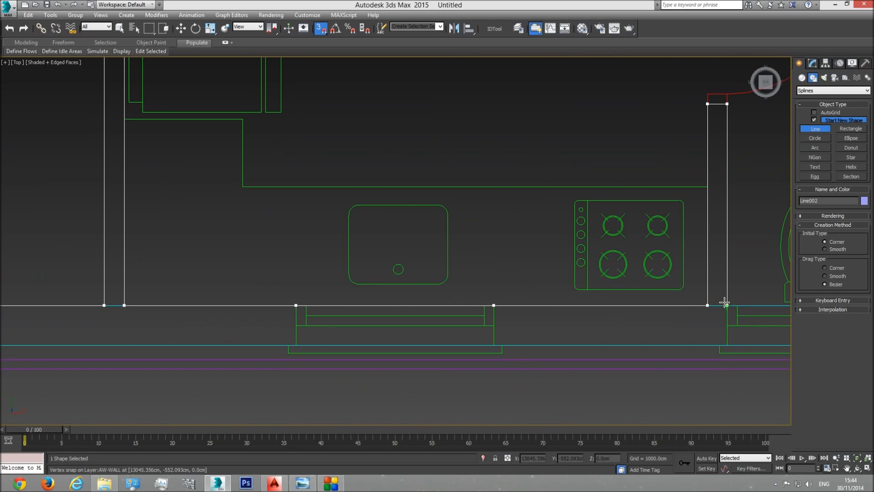
middle_drag(723, 303, 397, 325)
Step: Continue the spline past the bathroom window, around the bathroom's exterior corners and along the inner wall behind the shower to that wall's end
click(501, 326)
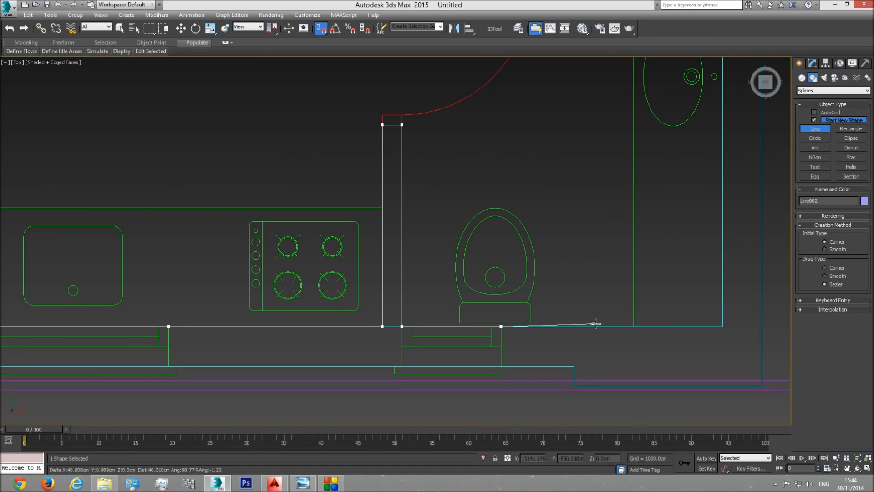
click(722, 326)
scroll(695, 332, down, 3)
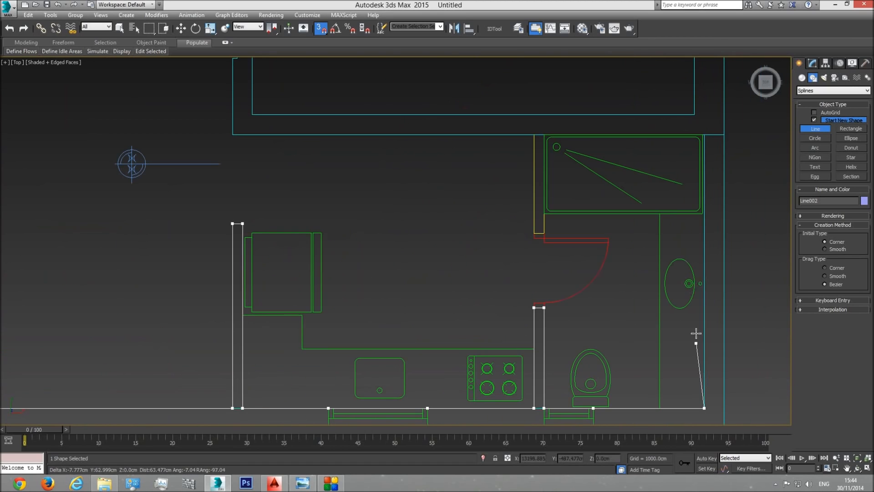
click(706, 136)
click(232, 135)
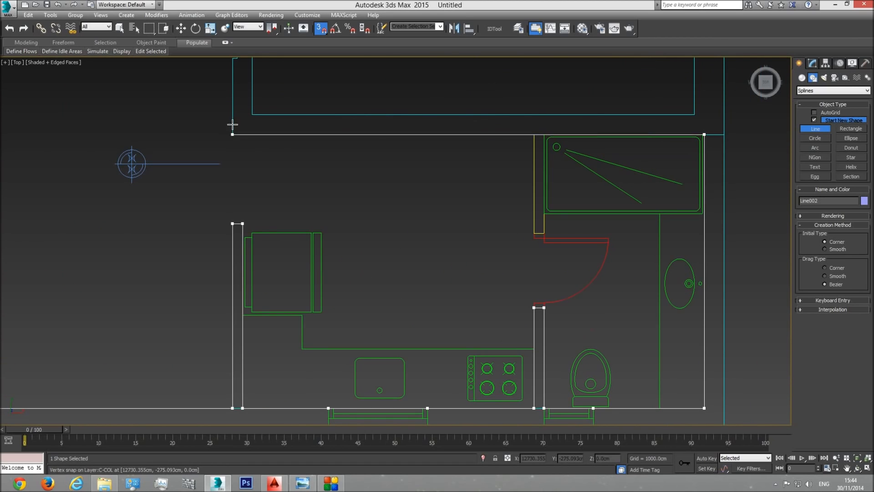
Step: Trace around the stepped free end of the inner wall and back to its corner in the adjoining room
middle_drag(231, 119, 277, 360)
scroll(278, 350, up, 5)
click(285, 270)
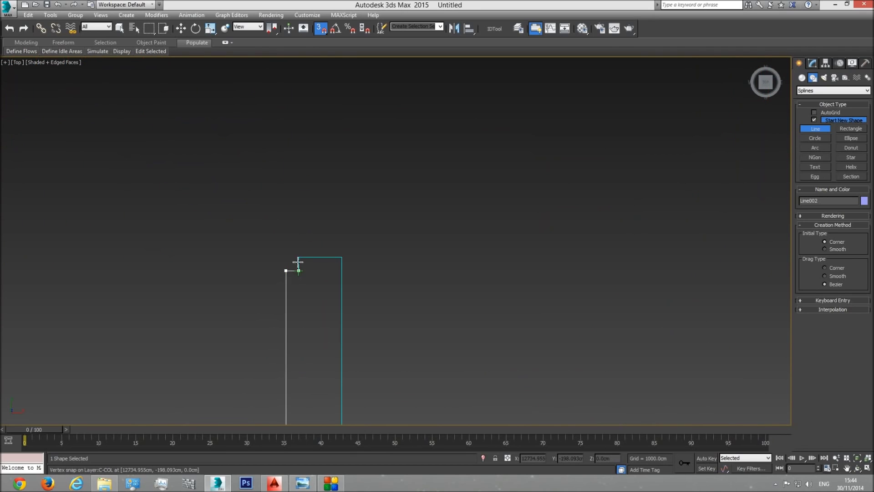
click(298, 256)
click(341, 257)
middle_drag(350, 401, 330, 216)
scroll(326, 221, down, 2)
click(318, 240)
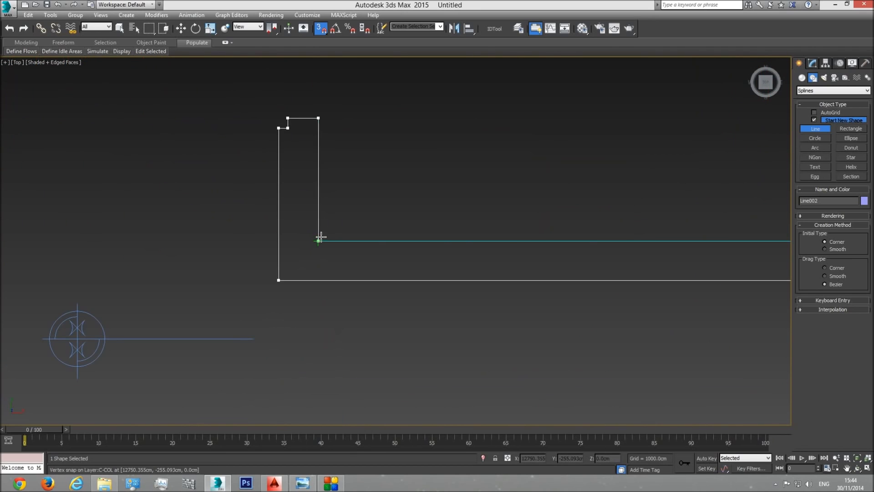
Step: Run the spline along the adjoining room's inner wall to the exterior wall and up to the near edge of its opening
middle_drag(530, 264, 377, 290)
scroll(377, 290, down, 5)
click(490, 289)
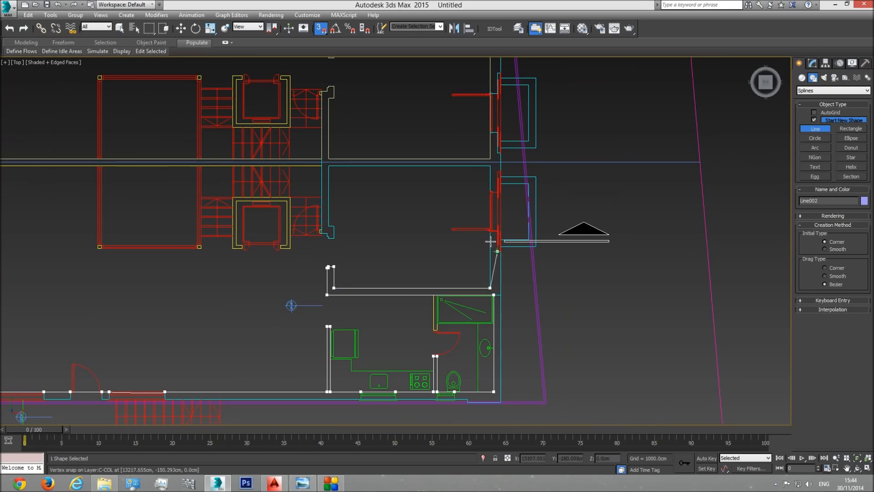
scroll(488, 228, up, 3)
scroll(493, 242, up, 5)
click(504, 223)
Step: Extend the spline across the adjoining room's exterior opening to its far edge, keeping the spline open
middle_drag(487, 147, 503, 375)
scroll(505, 377, down, 3)
middle_drag(493, 191, 494, 379)
scroll(493, 378, down, 3)
scroll(490, 167, up, 6)
scroll(524, 173, up, 2)
click(560, 155)
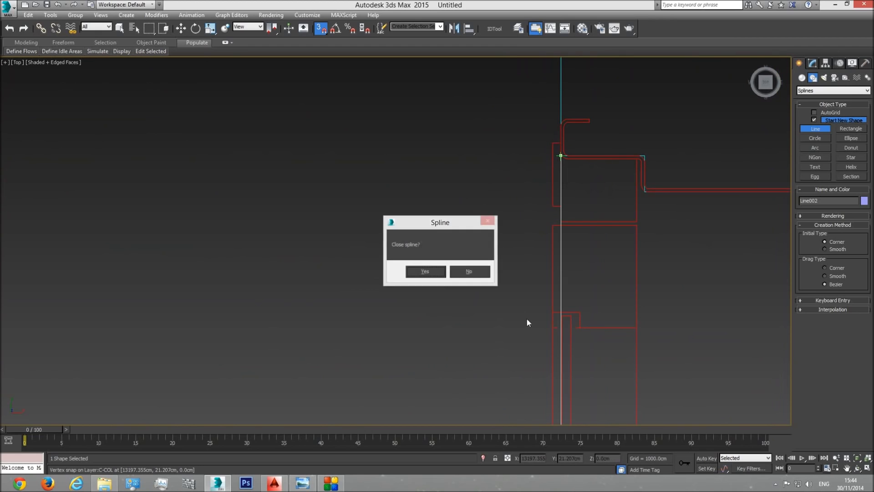
click(475, 275)
Step: Continue the spline up to the room's corner at the dividing wall and along that wall to the opposite corner
scroll(523, 150, down, 3)
middle_drag(523, 152, 499, 344)
middle_drag(472, 159, 469, 187)
scroll(468, 187, down, 3)
middle_drag(467, 132, 472, 272)
click(486, 224)
scroll(301, 232, down, 3)
middle_drag(296, 233, 683, 254)
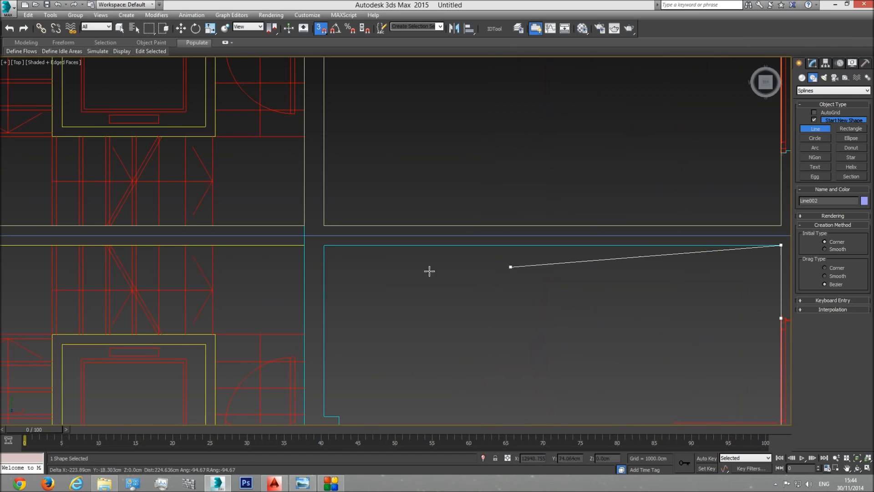
click(324, 245)
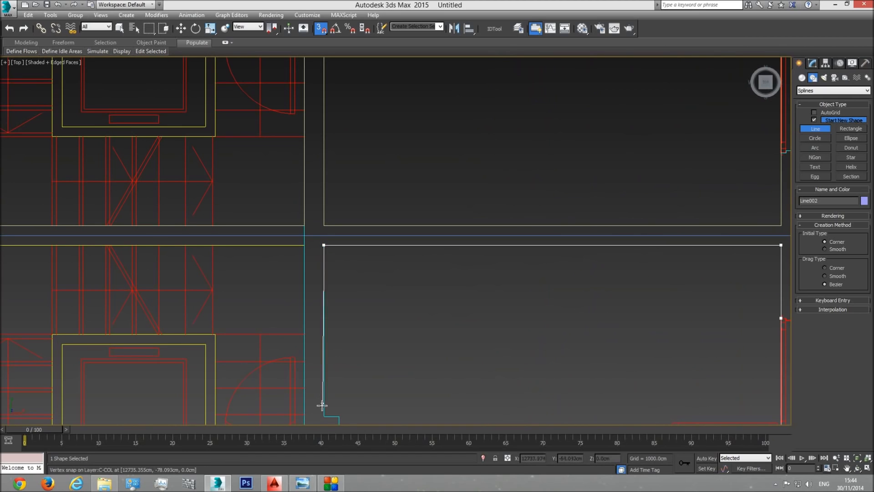
Step: Trace around the stepped free end of the wall beside the stairs and back up to the dividing wall
click(349, 413)
middle_drag(367, 416, 358, 268)
click(330, 303)
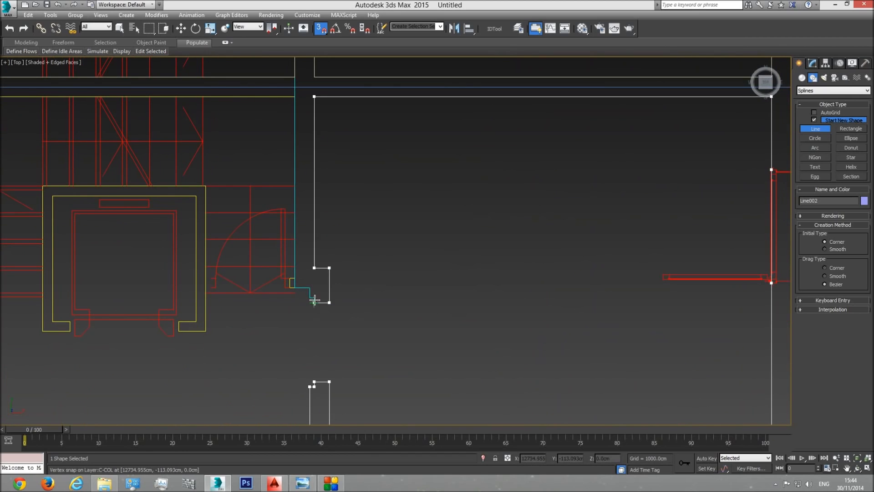
click(309, 288)
click(294, 288)
middle_drag(297, 121, 306, 215)
click(302, 195)
Step: Run the spline along the dividing wall to its starting vertex and close the lower unit's outline
middle_drag(126, 213, 520, 231)
scroll(520, 231, down, 3)
middle_drag(90, 242, 337, 226)
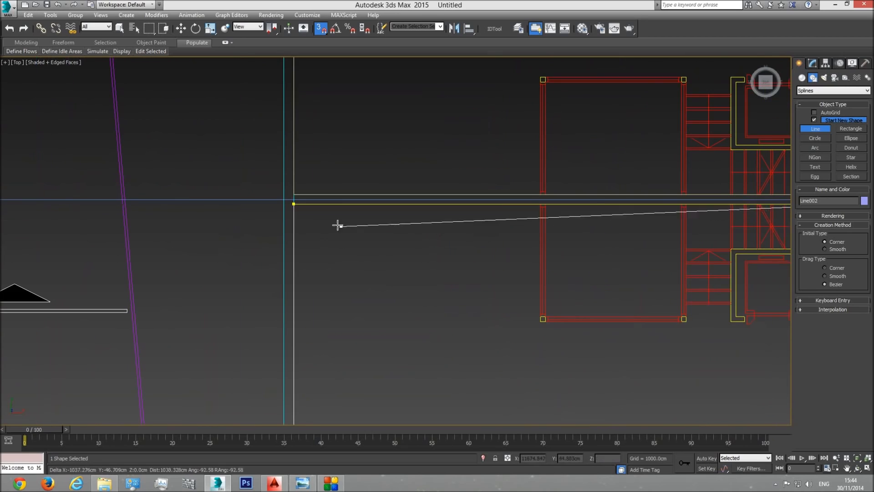
click(295, 205)
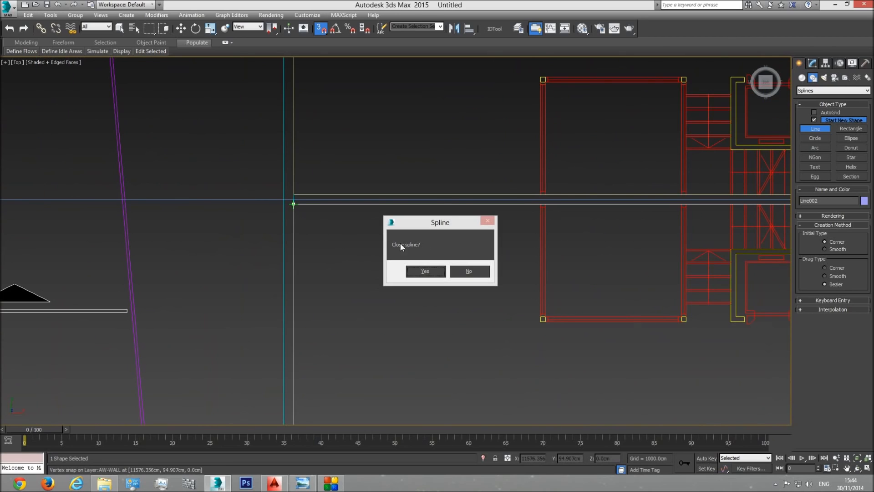
click(423, 272)
Step: Switch to the perspective view and end line drawing with snapping turned off
scroll(469, 316, down, 5)
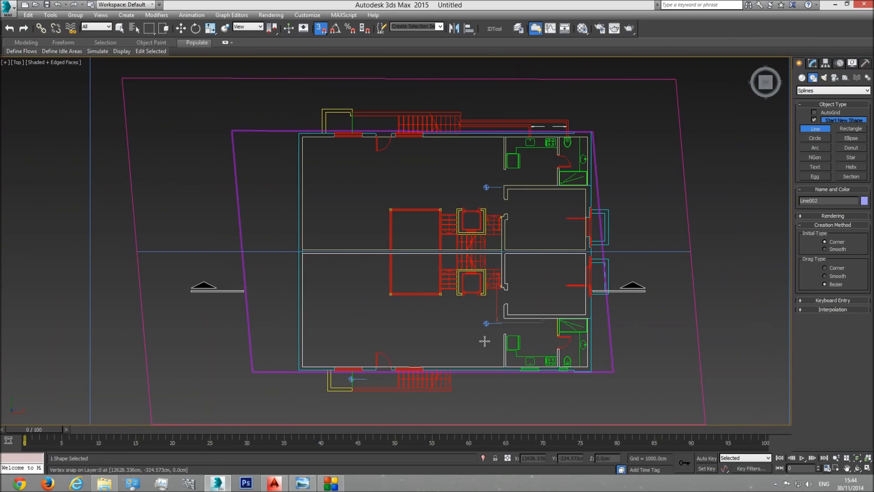
key(p)
click(859, 469)
drag(454, 277, 484, 229)
right_click(456, 269)
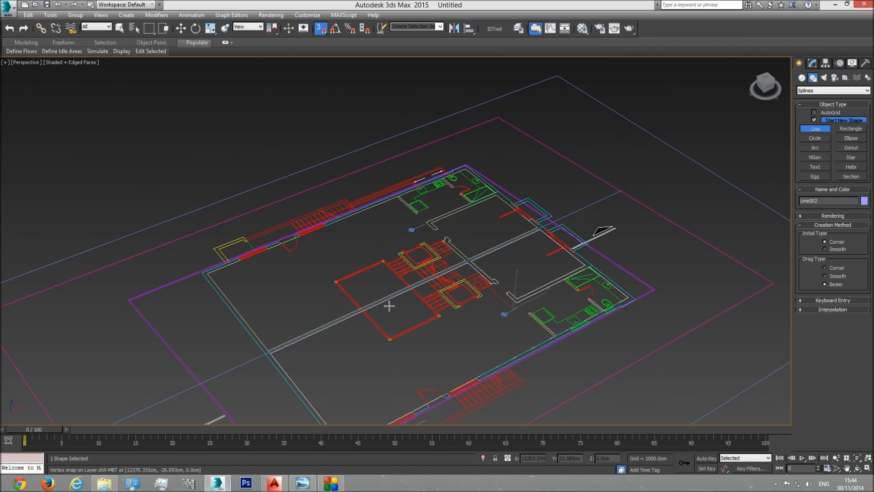
click(321, 28)
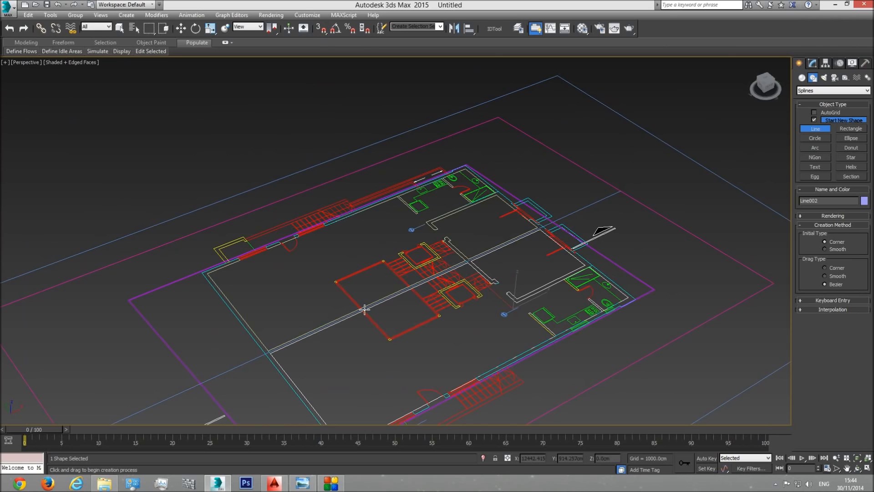
click(391, 298)
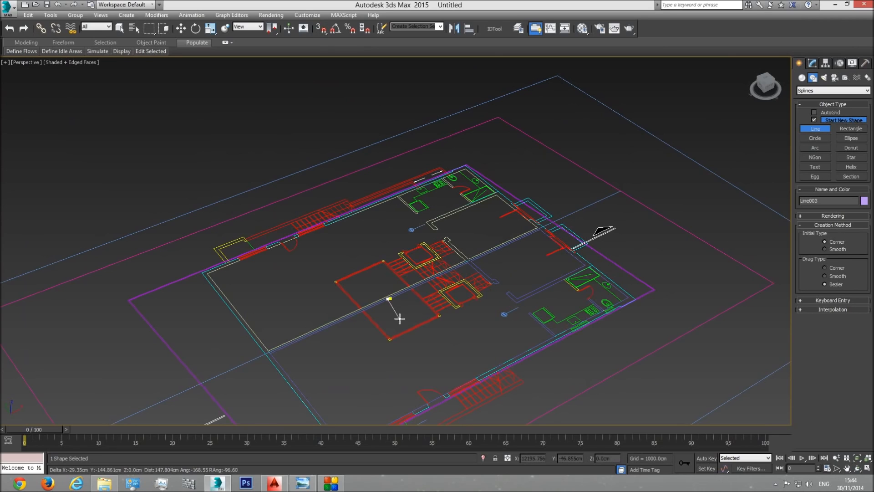
right_click(400, 305)
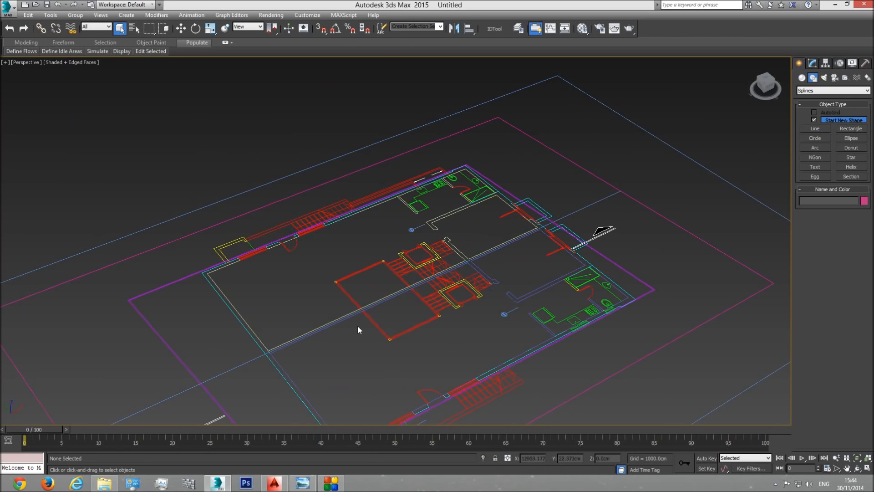
Step: Select the lower unit's spline at the dividing wall and open its modify settings
scroll(357, 328, up, 5)
click(331, 283)
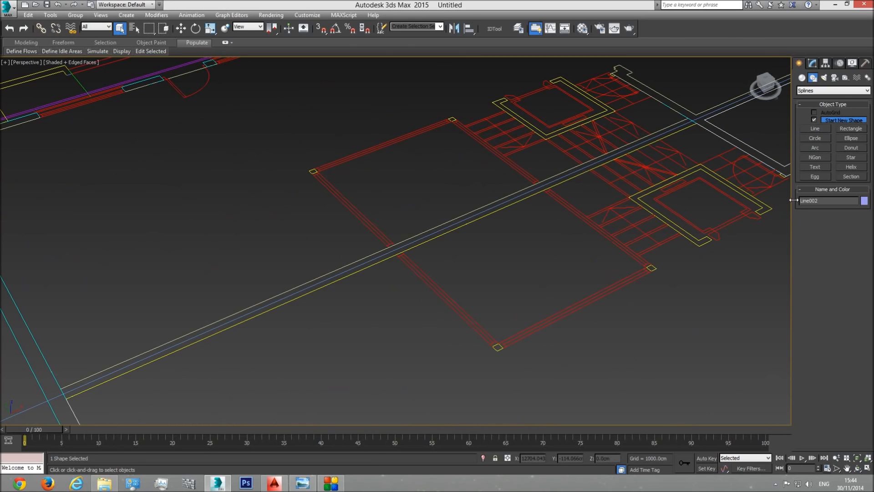
click(812, 63)
middle_drag(543, 238, 537, 244)
scroll(538, 245, down, 4)
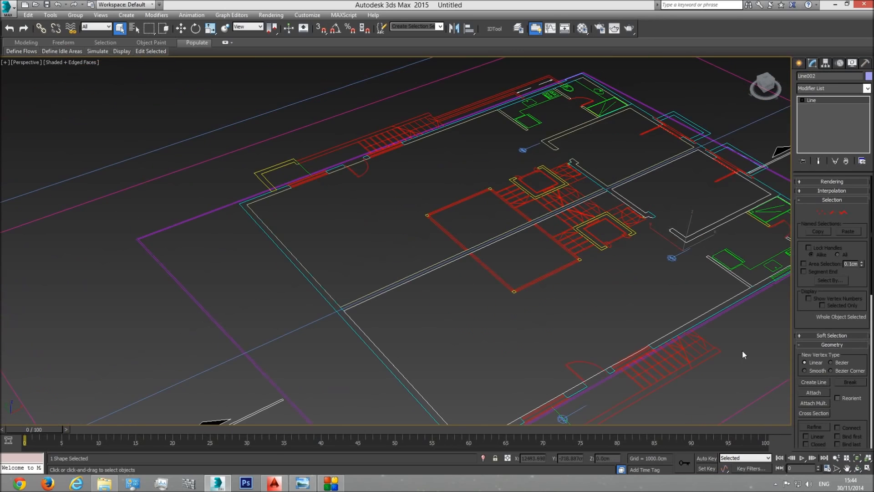
Step: Hide the imported Plan group
click(508, 286)
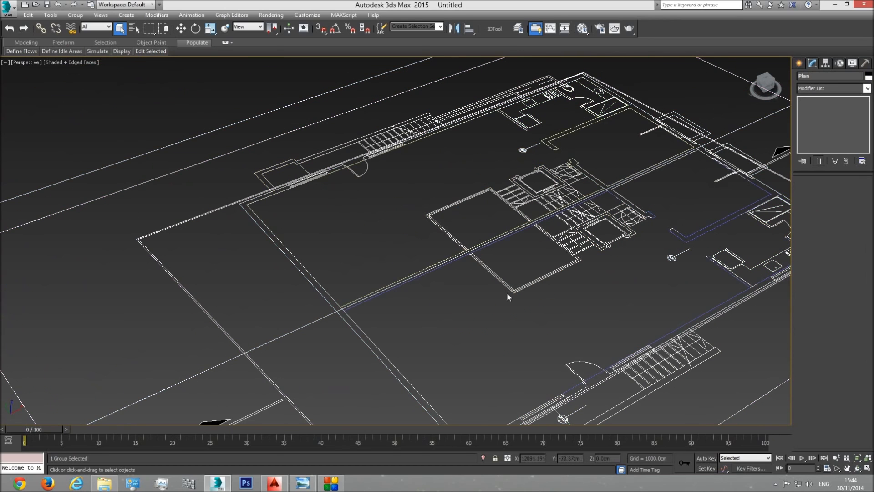
right_click(544, 278)
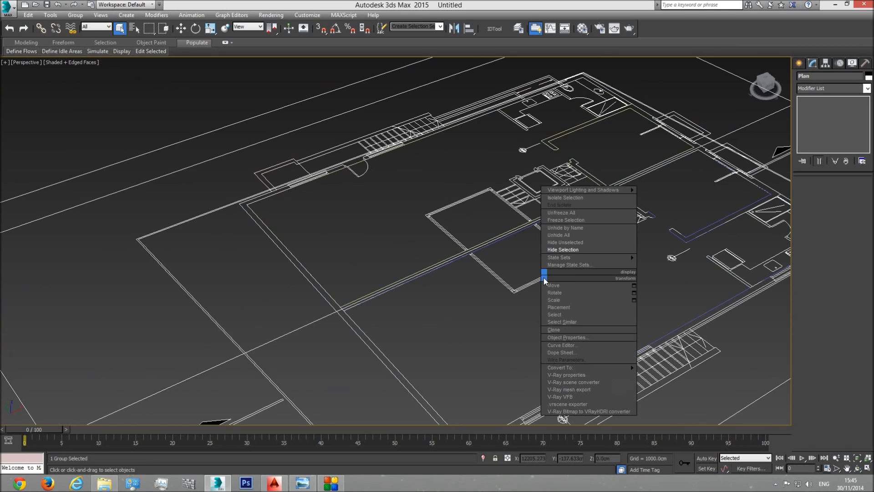
click(567, 253)
Step: Attach the upper unit's outline to the lower unit's spline so both form one object
click(461, 254)
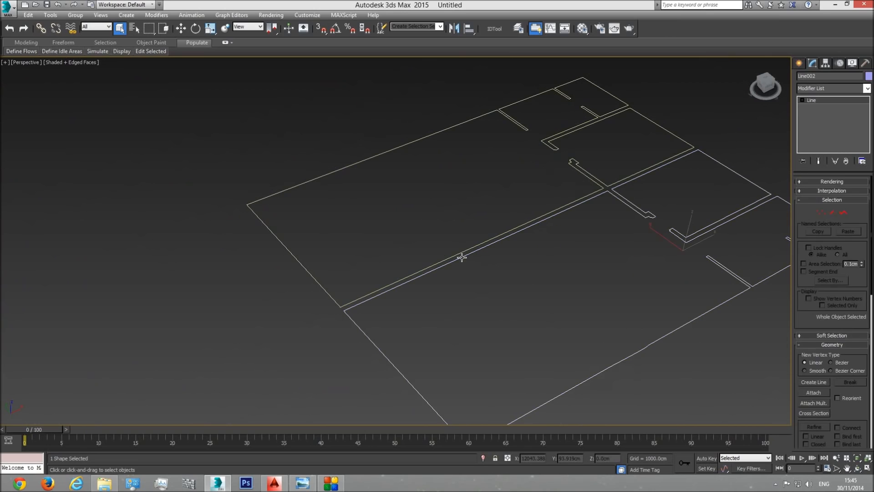
click(462, 253)
click(475, 251)
click(814, 392)
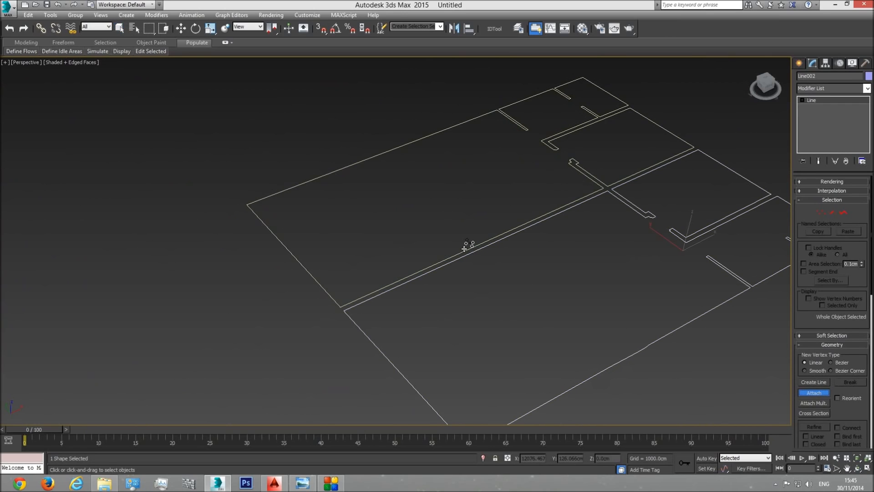
key(w)
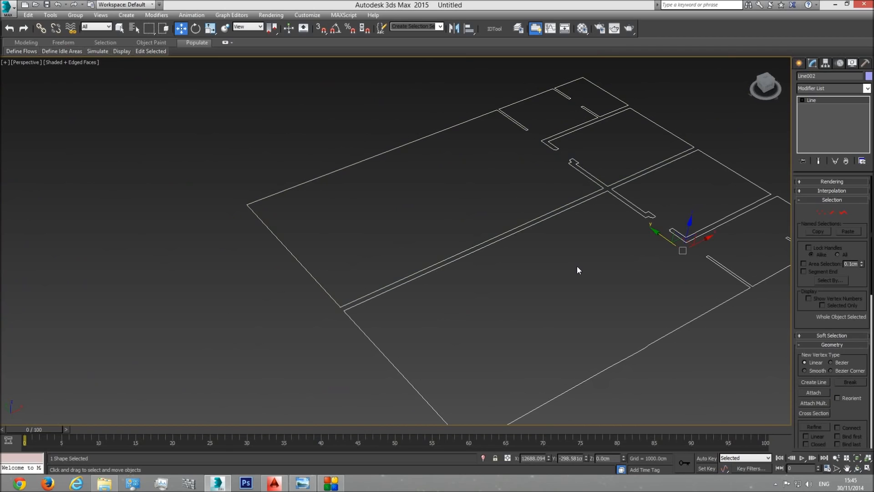
Step: Convert the combined unit outlines to an Editable Poly
right_click(550, 249)
mouse_move(595, 340)
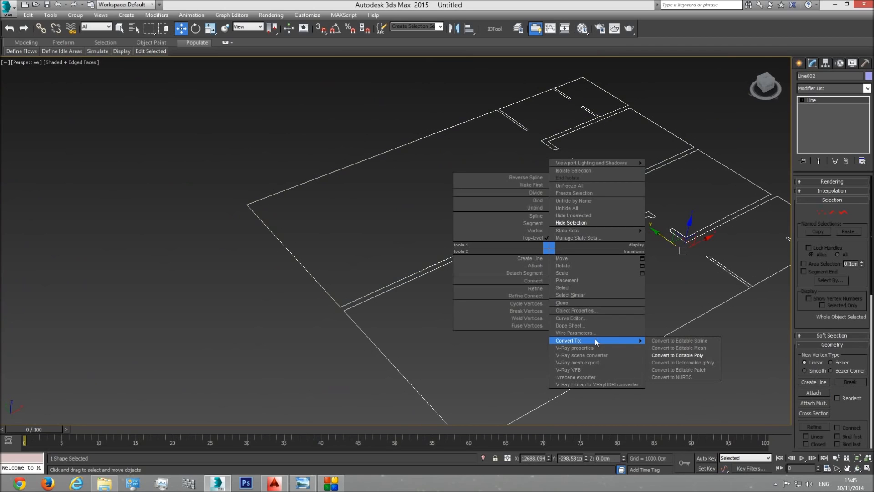
click(681, 353)
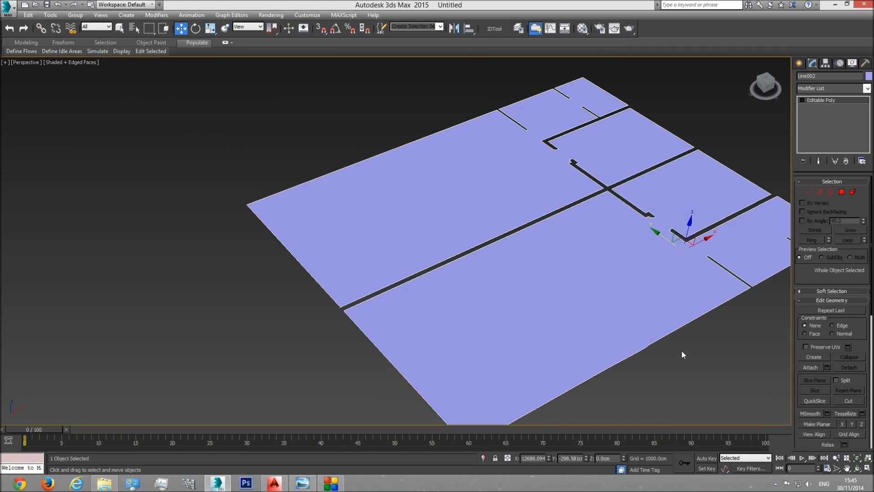
Step: Unhide all objects to show the exterior walls and plan around the floor surfaces
right_click(533, 267)
click(546, 226)
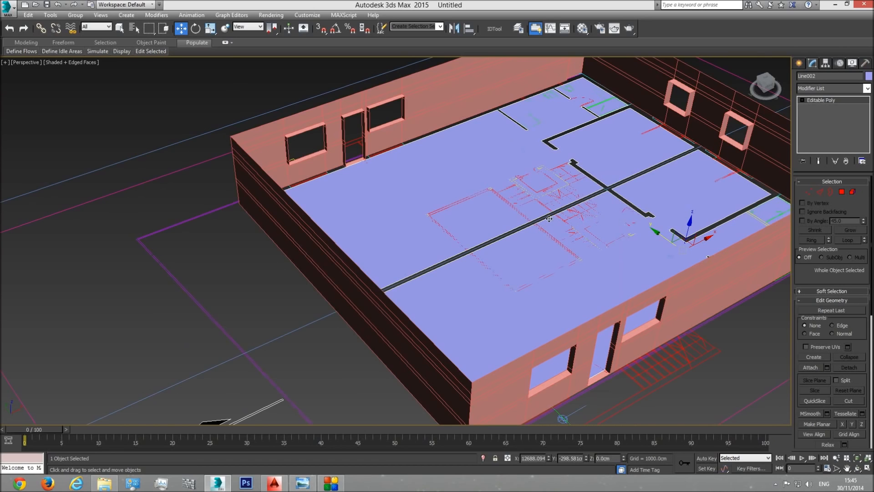
middle_drag(550, 218, 529, 226)
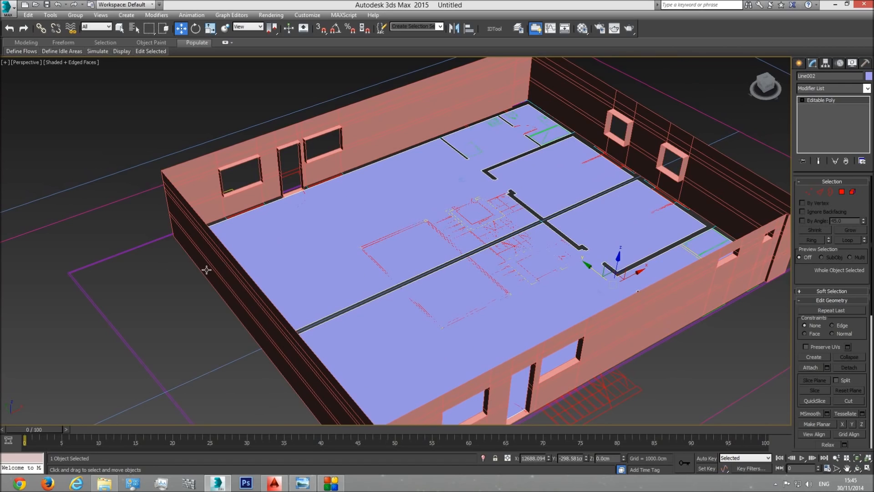
Step: Hide the Plan group so only the walls and floor surfaces remain in view
click(154, 241)
right_click(153, 245)
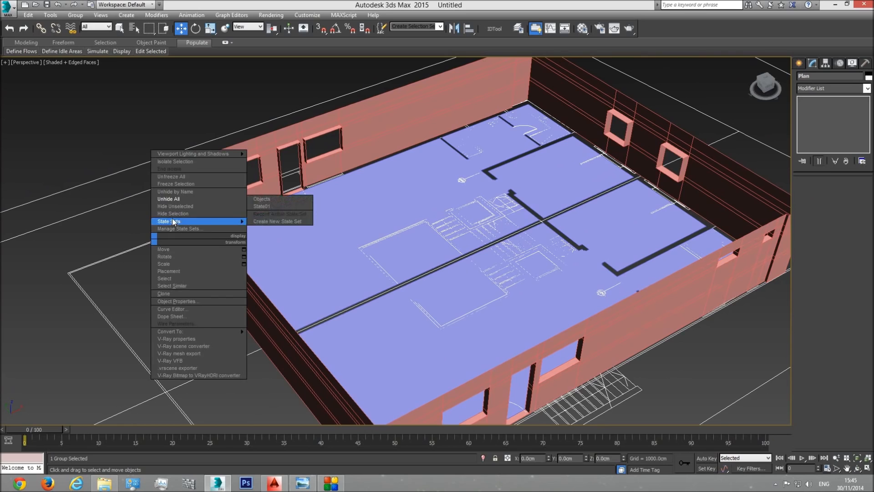
click(173, 214)
Step: Select the outer borders of both unit floors in the combined Editable Poly
click(120, 28)
click(376, 191)
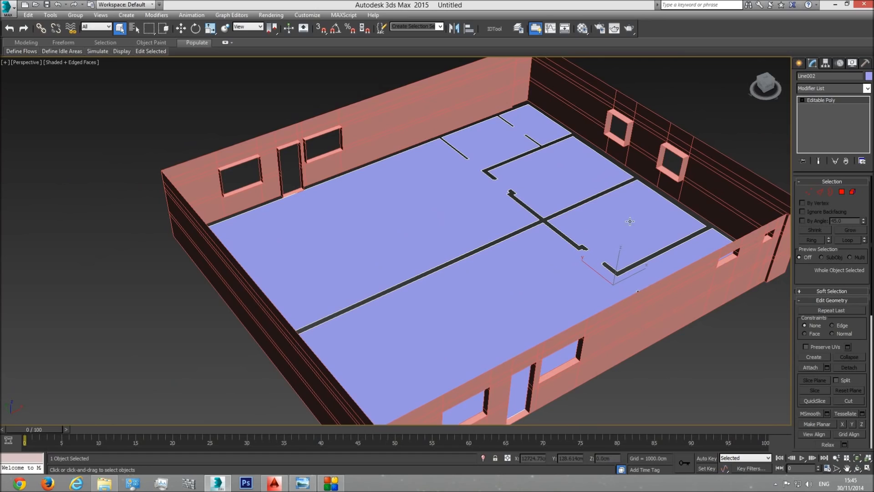
click(830, 194)
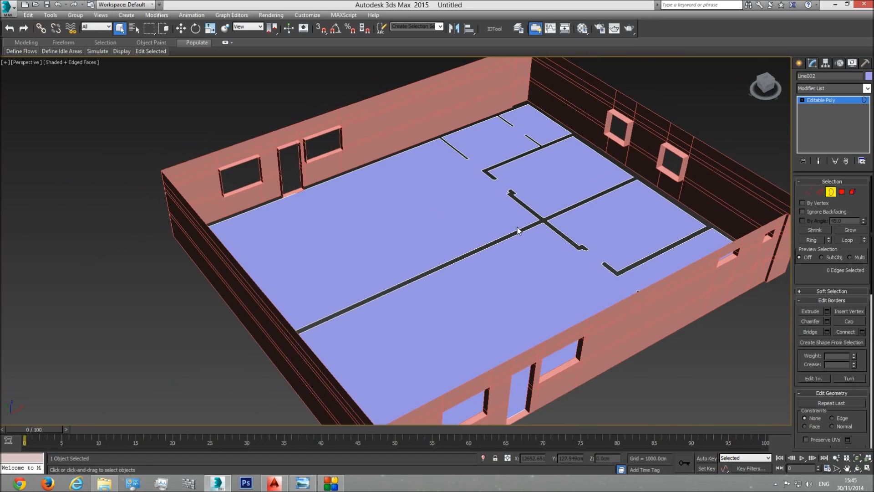
click(510, 233)
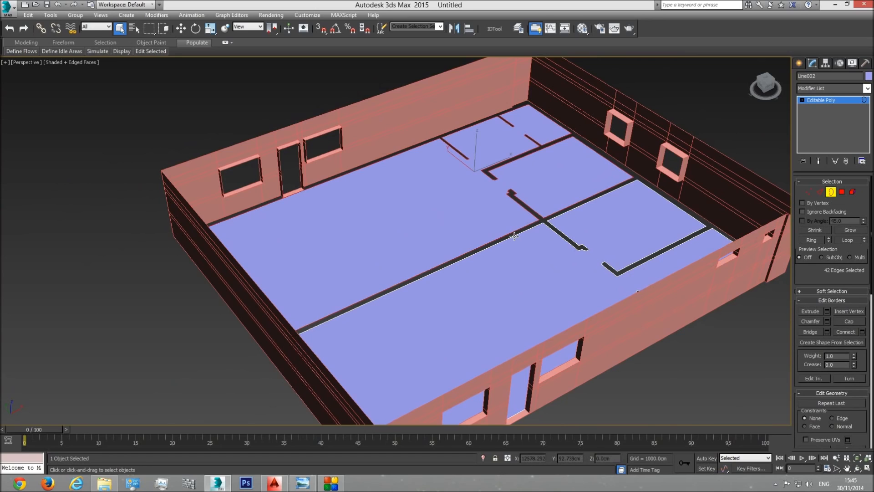
ctrl+click(515, 236)
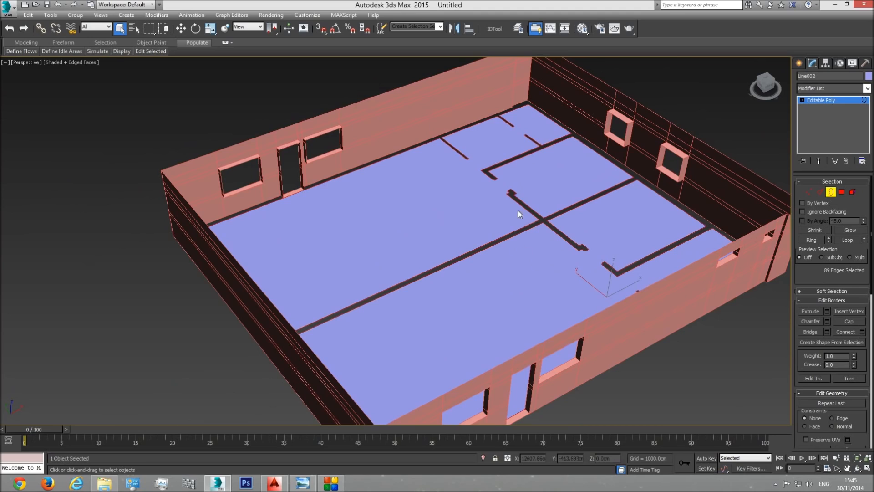
Step: Extrude the selected borders upward in stages with vertex snapping, matching the exterior wall's opening levels and ending at its 290 cm top
click(322, 34)
click(180, 28)
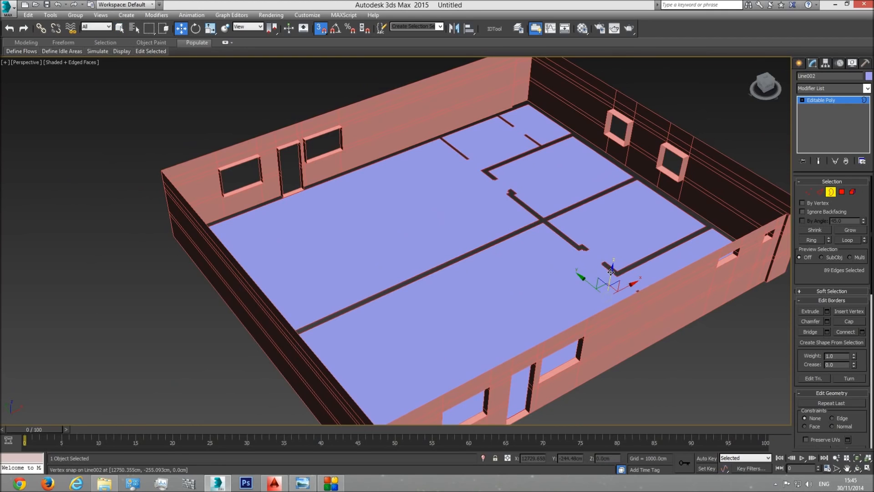
shift+drag(611, 272, 265, 186)
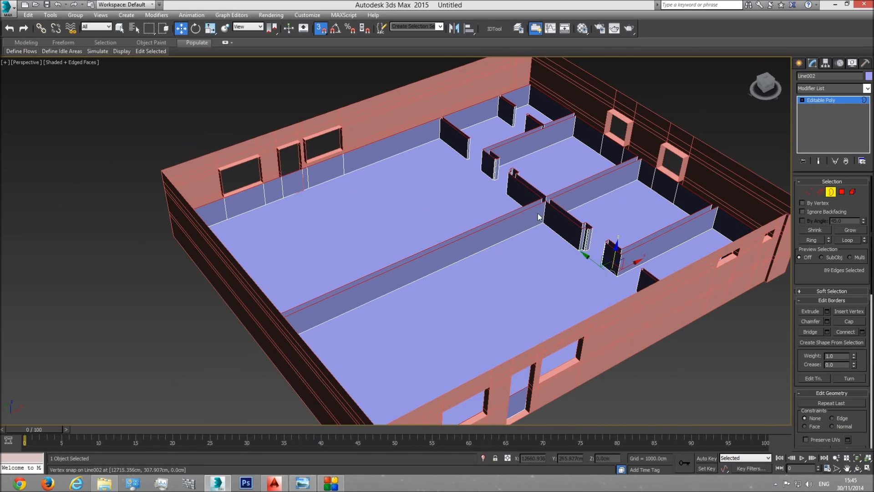
shift+drag(614, 253, 344, 126)
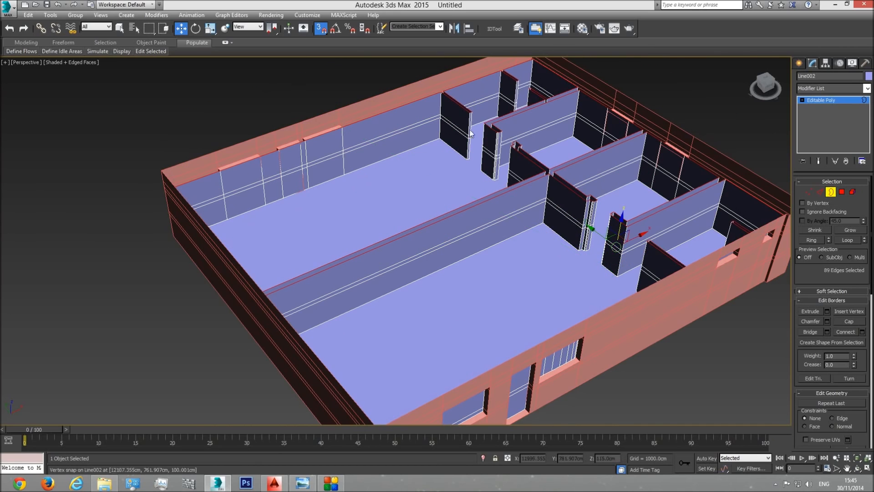
middle_drag(583, 230, 507, 289)
scroll(634, 236, up, 4)
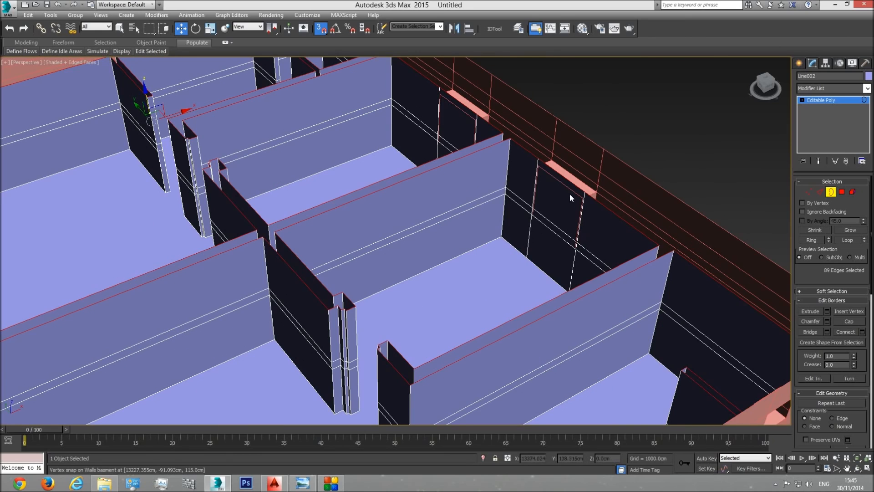
scroll(537, 250, down, 6)
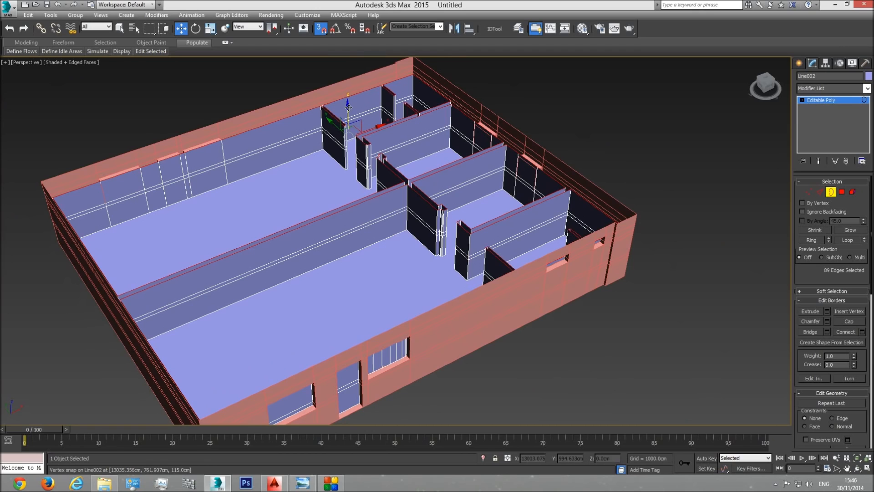
drag(348, 108, 396, 61)
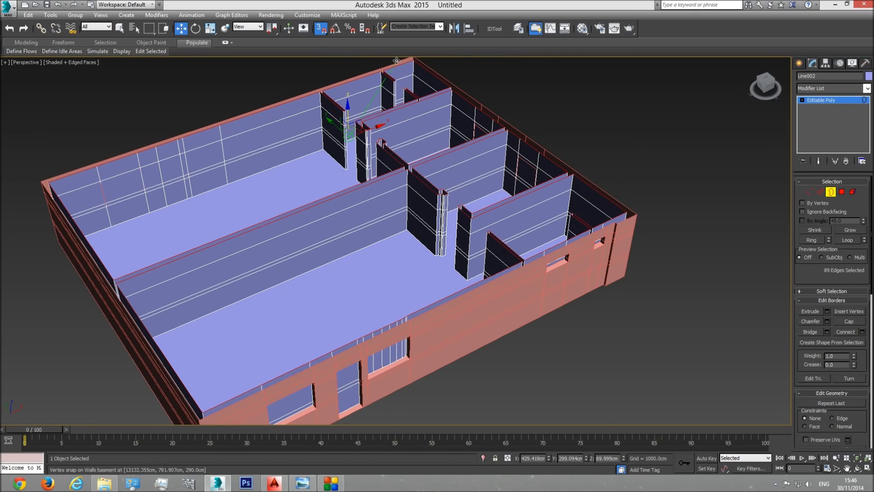
Step: Examine the new interior wall behind the front window in perspective and in a top wireframe view, checking it against the exterior wall
middle_drag(373, 215, 397, 257)
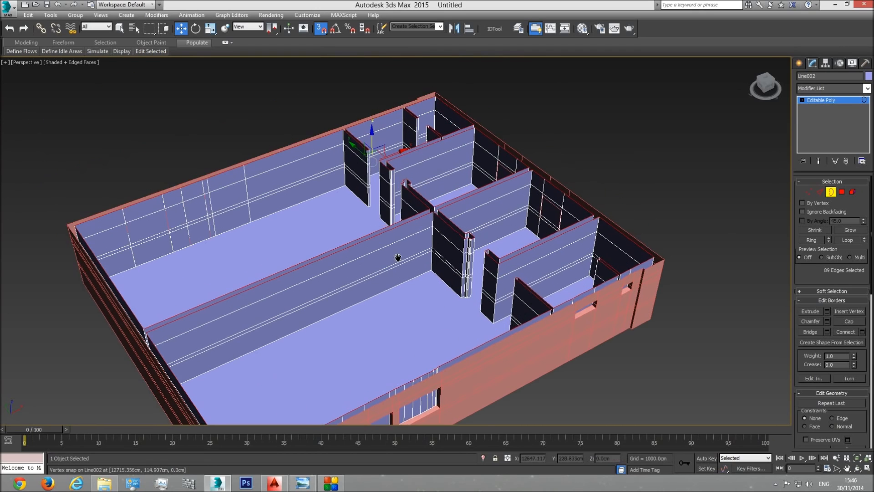
middle_drag(178, 260, 308, 285)
scroll(308, 285, up, 3)
scroll(442, 314, down, 3)
alt+middle_drag(442, 314, 432, 320)
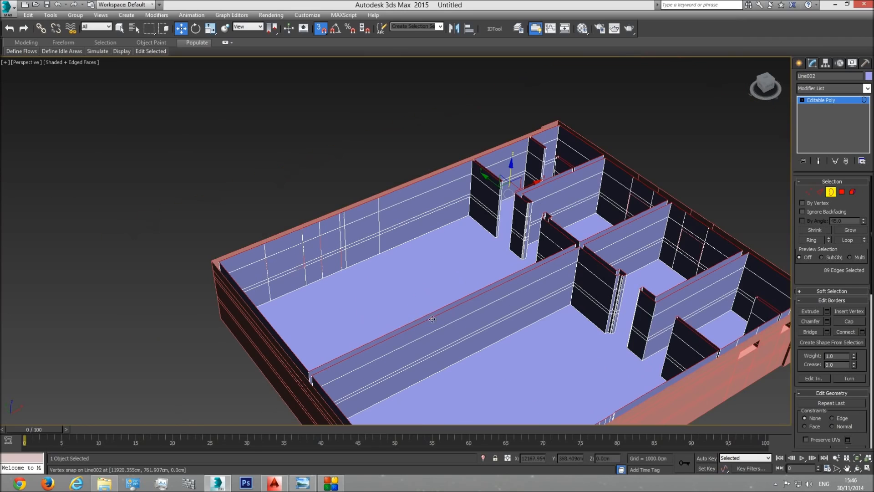
click(858, 468)
drag(453, 296, 468, 328)
scroll(468, 328, up, 3)
middle_drag(468, 328, 358, 221)
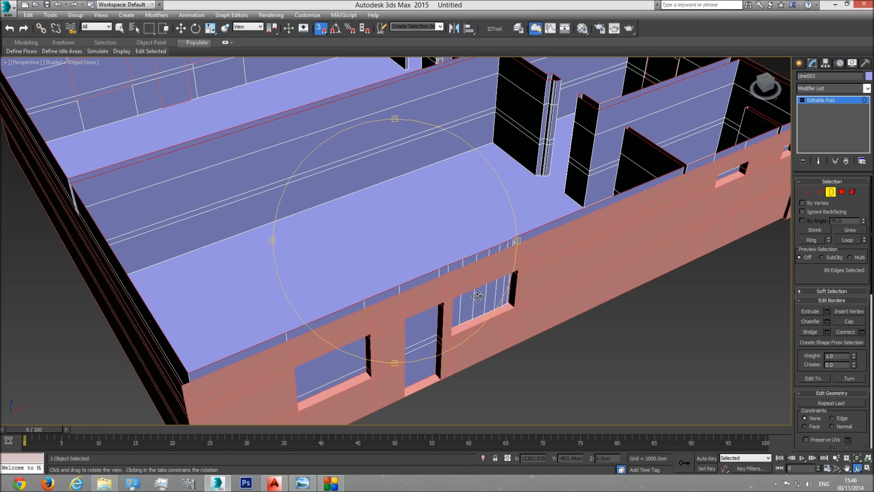
key(t)
drag(404, 335, 496, 240)
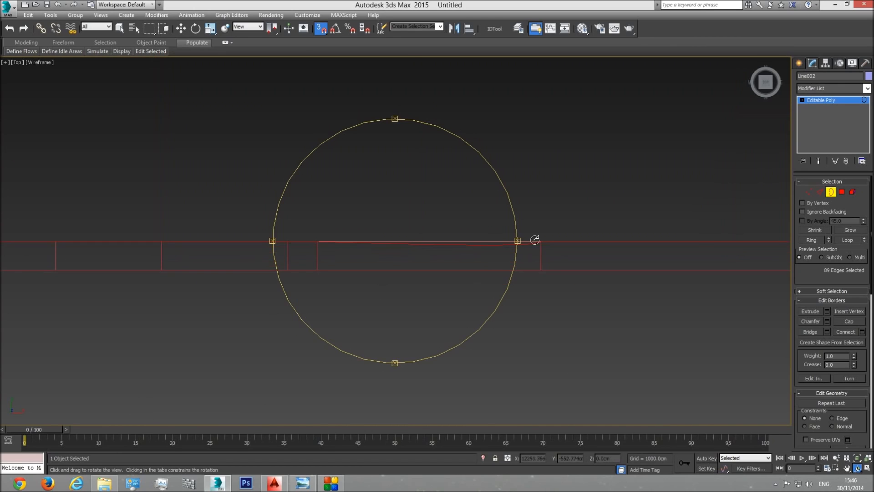
right_click(483, 212)
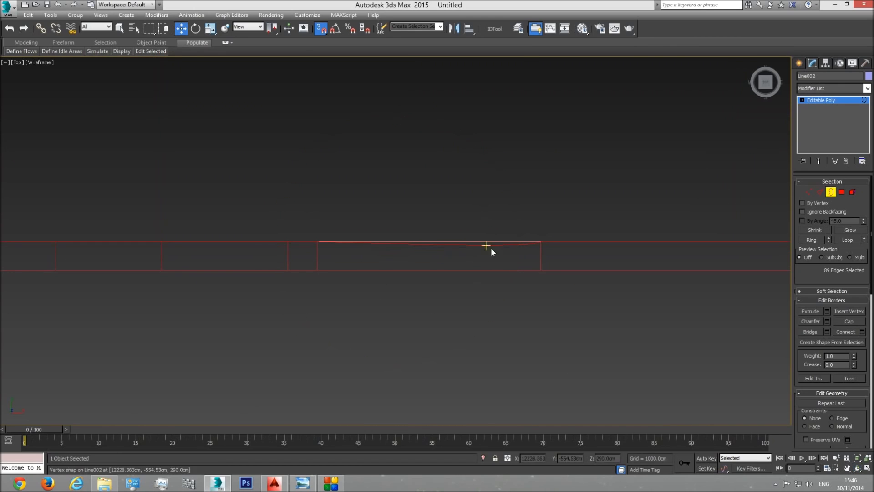
click(829, 193)
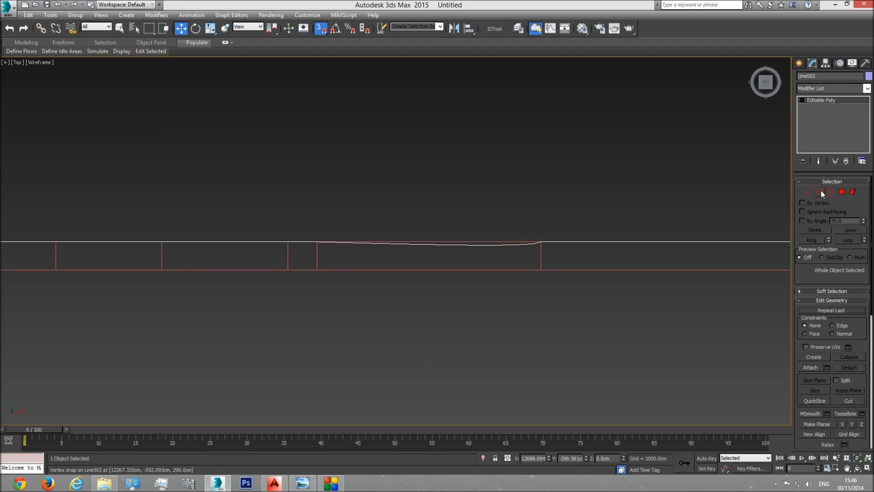
right_click(608, 236)
key(p)
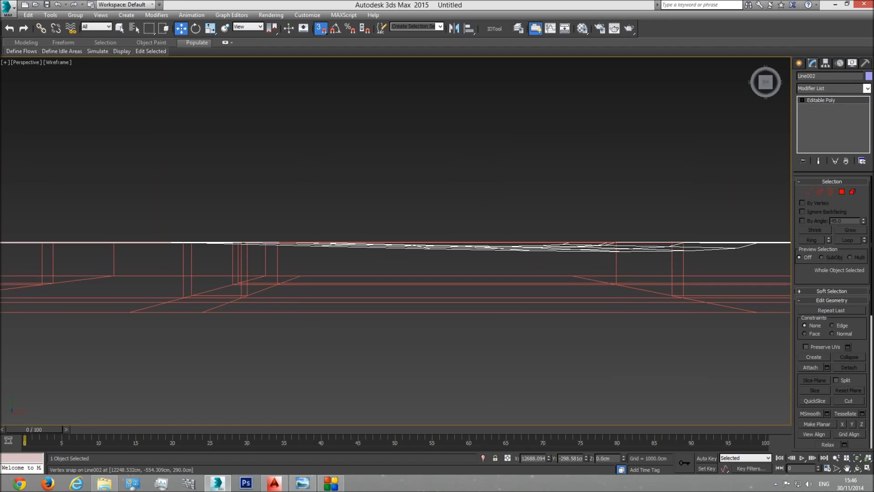
Step: Isolate the interior wall object and bring the bowed wall section near the front window into close view
click(857, 466)
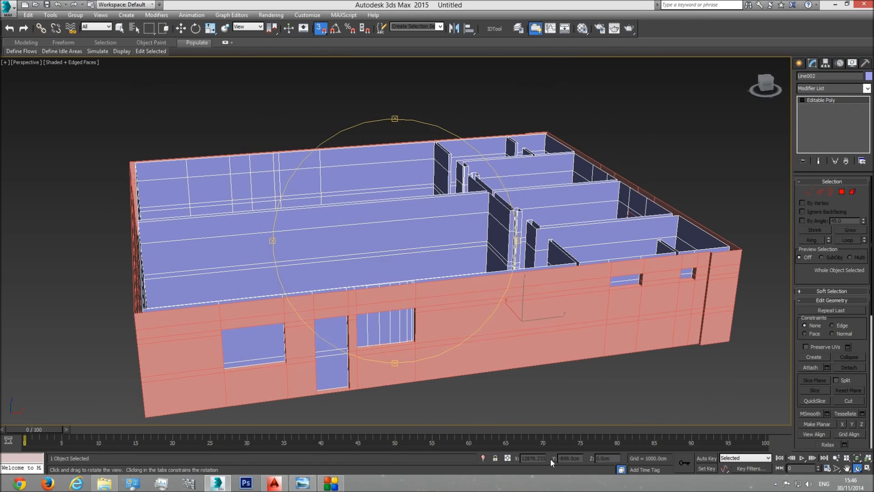
click(483, 458)
drag(362, 261, 387, 285)
scroll(439, 310, up, 4)
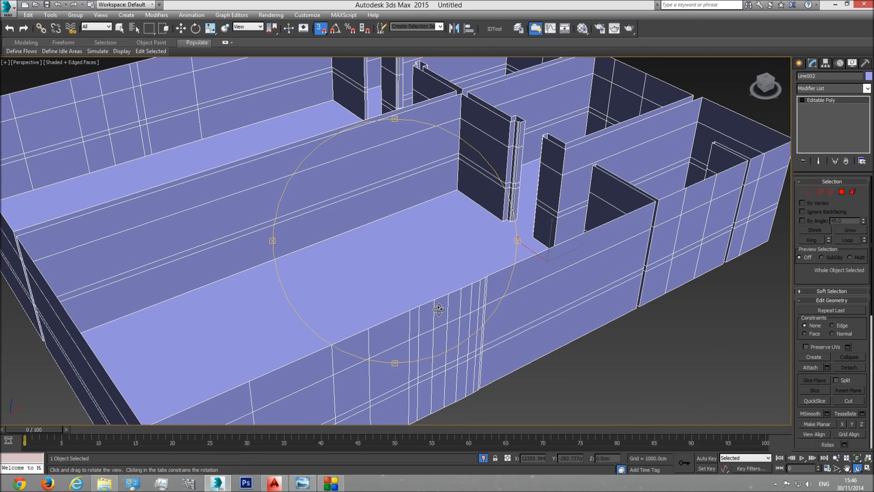
Step: Select the seven surplus vertical edges behind the front window, extend them to full-height loops and remove them
click(819, 191)
key(w)
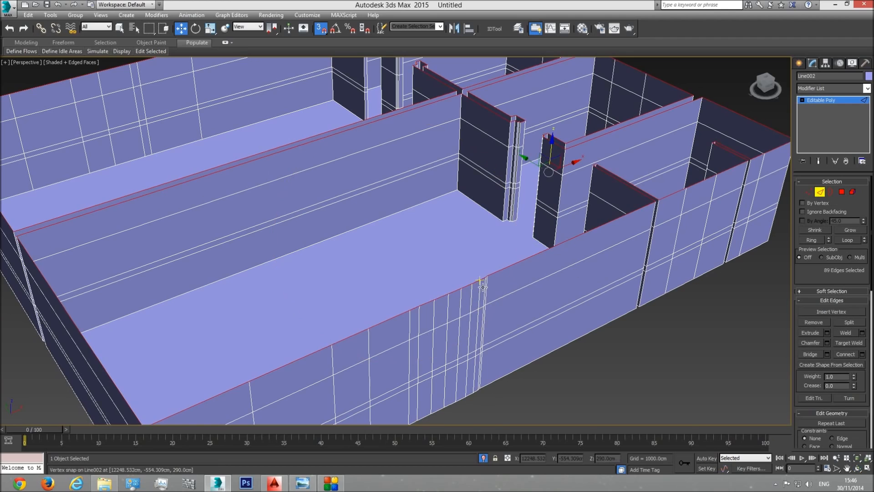
click(483, 287)
key(q)
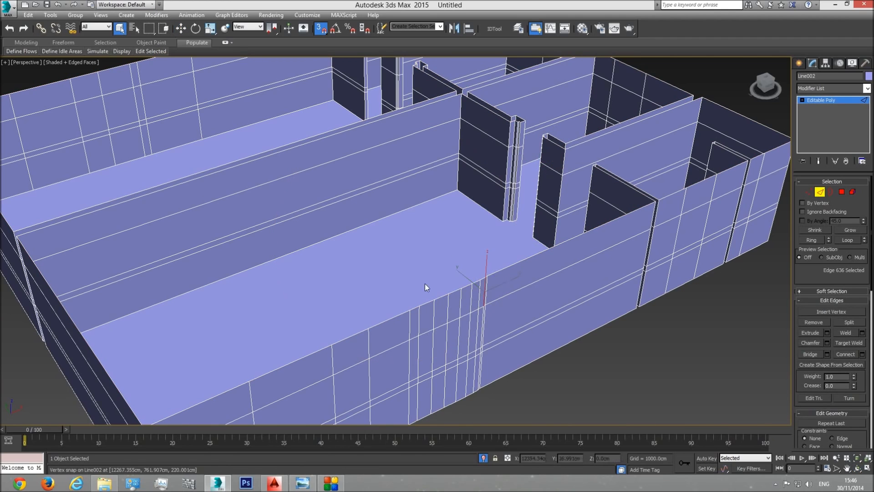
ctrl+click(479, 297)
ctrl+click(459, 303)
ctrl+click(434, 312)
ctrl+click(420, 324)
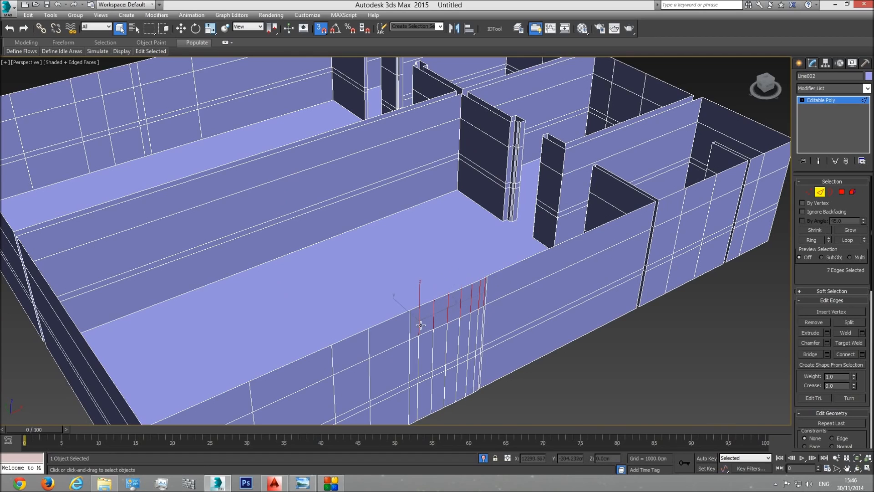
click(850, 240)
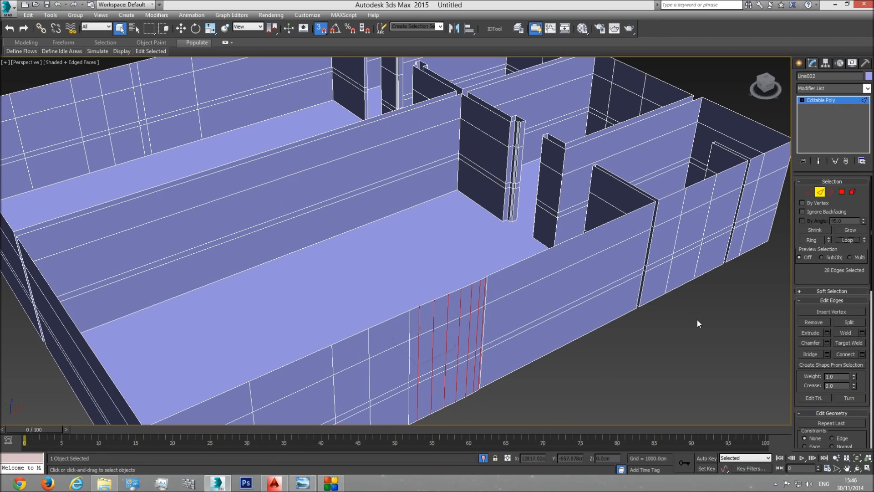
ctrl+click(810, 192)
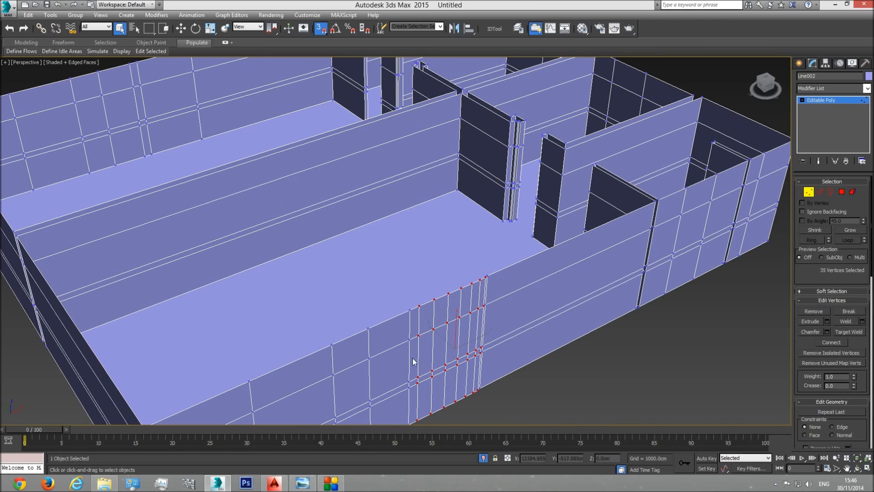
click(820, 192)
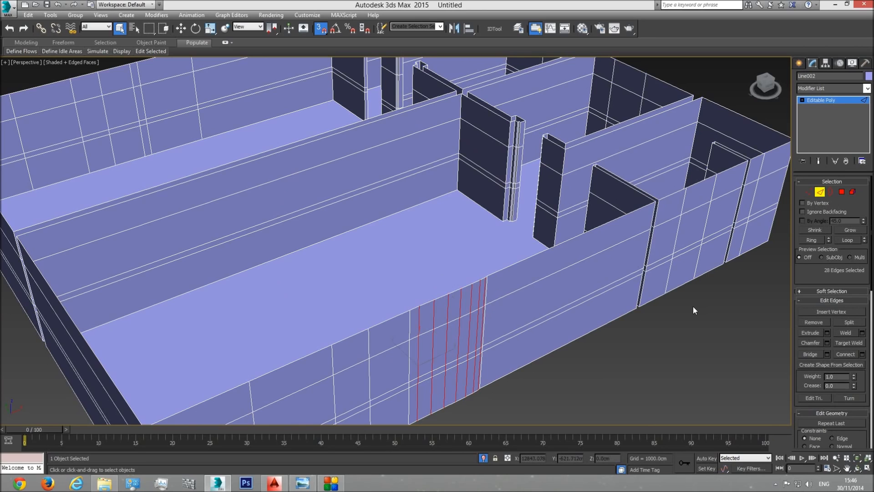
click(663, 318)
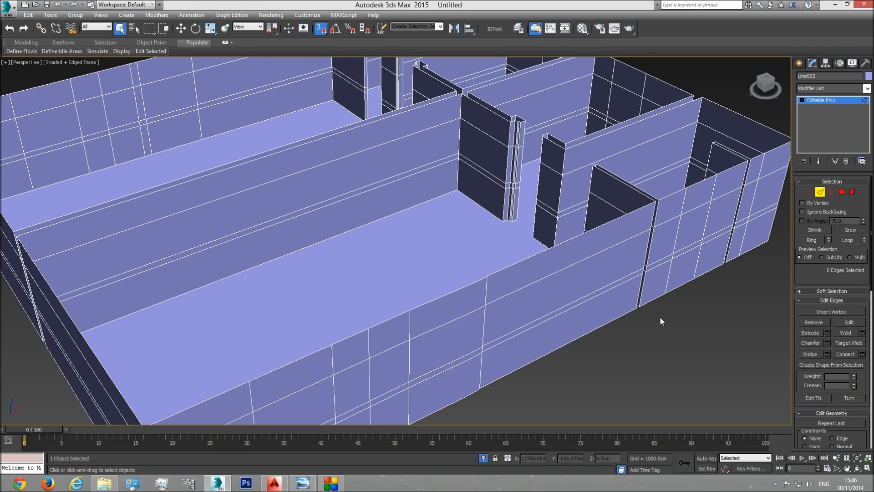
Step: Remove the leftover vertices from the deleted edge loops, leave vertex editing and end the isolation
click(810, 192)
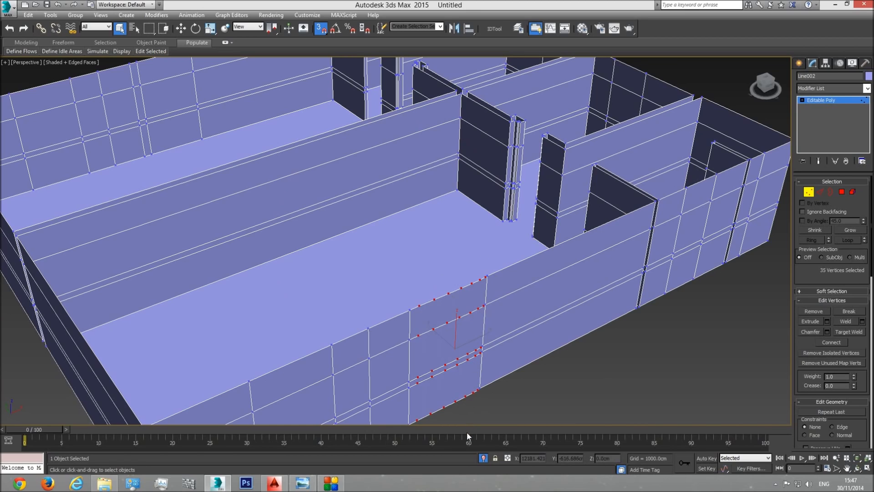
key(ctrl+d)
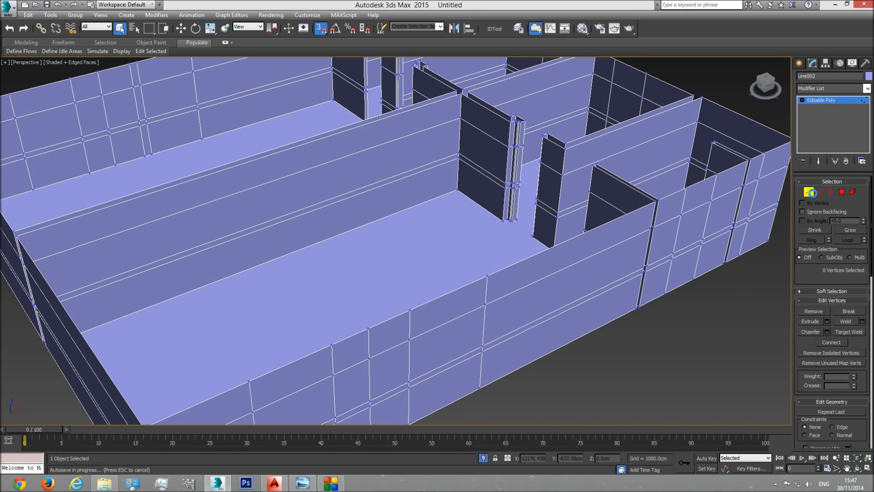
click(809, 191)
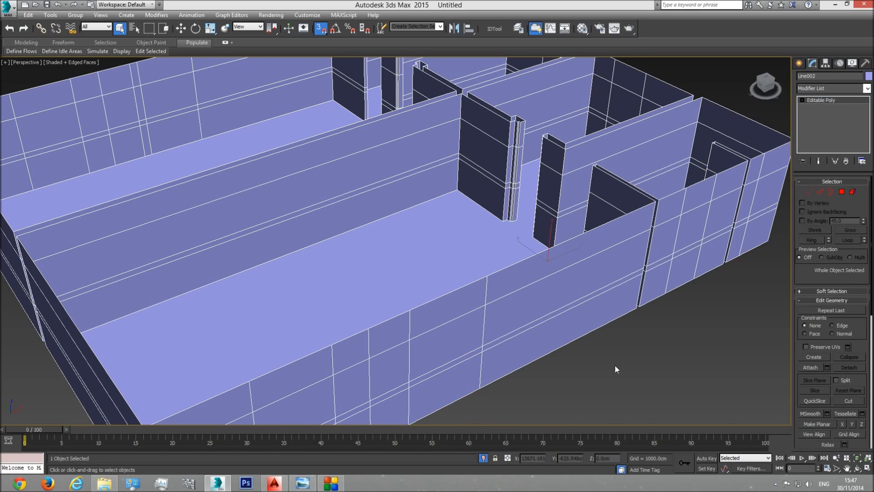
click(484, 458)
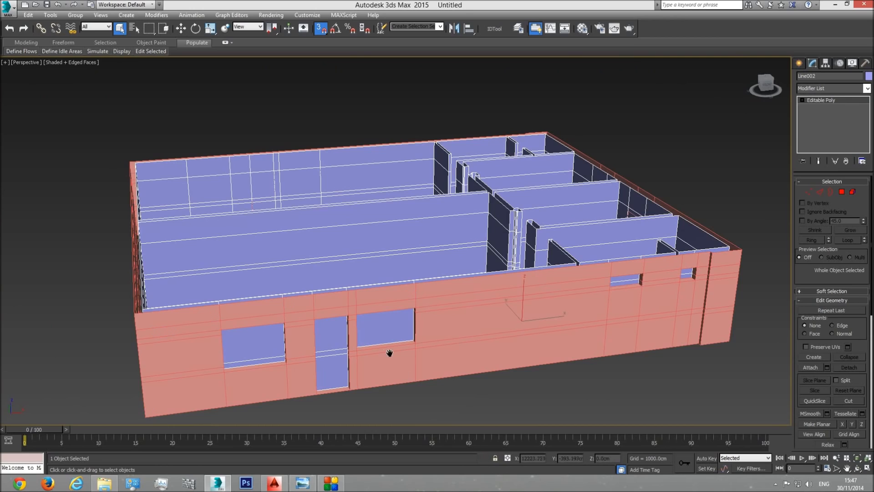
Step: Check the straightened interior wall against the exterior wall in top wireframe and shaded perspective views
scroll(390, 352, up, 3)
key(t)
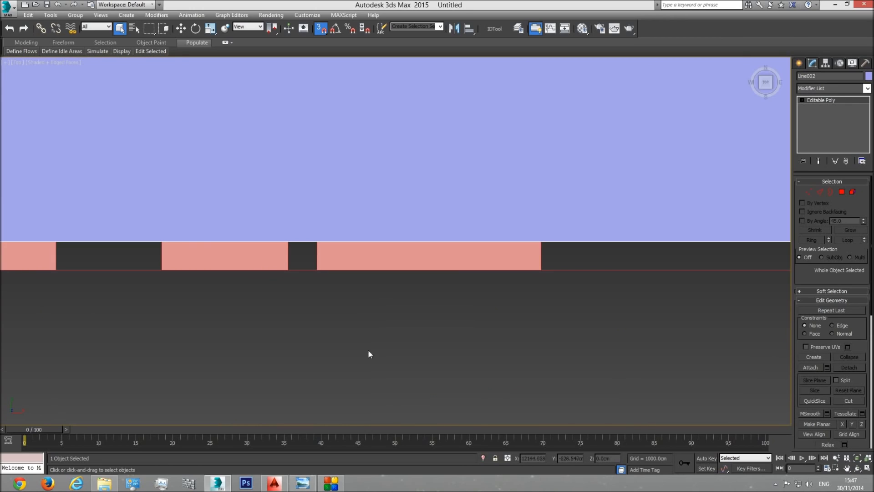
key(F3)
middle_drag(641, 272, 740, 286)
scroll(740, 286, down, 4)
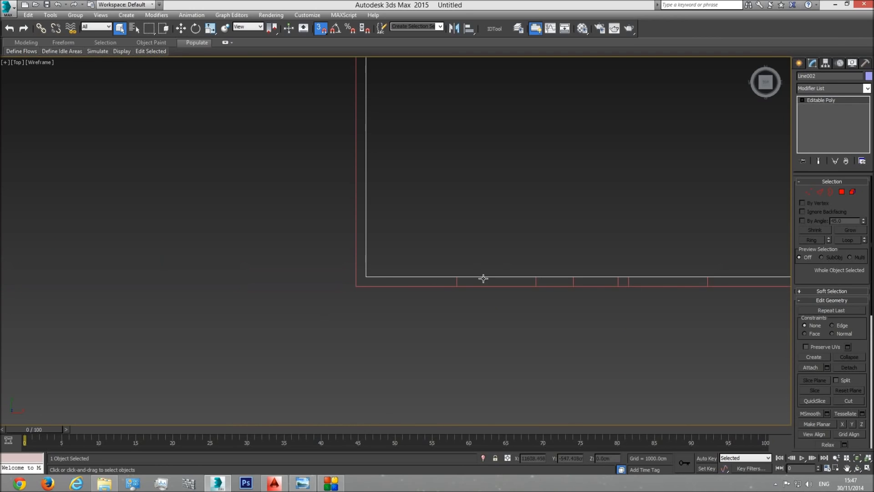
key(p)
click(857, 458)
click(857, 468)
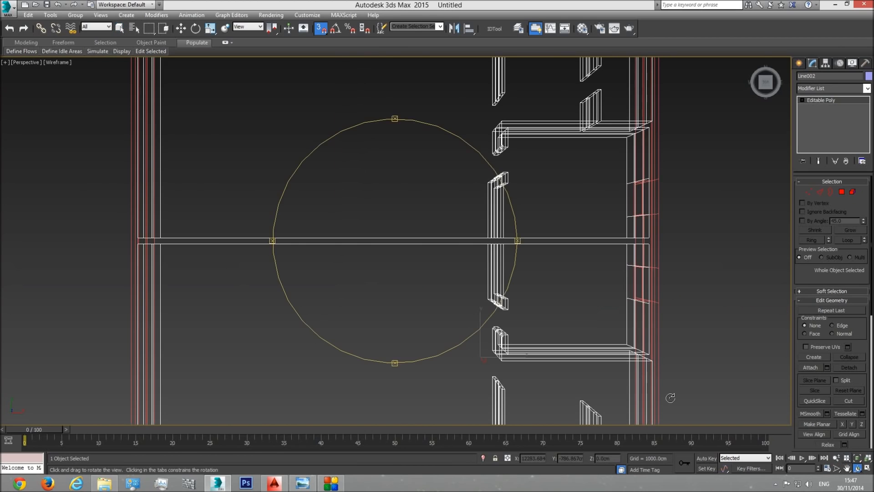
drag(414, 294, 440, 240)
key(F3)
middle_drag(443, 303, 437, 260)
scroll(438, 263, up, 3)
mouse_move(445, 289)
mouse_down()
mouse_move(527, 300)
mouse_move(400, 295)
mouse_move(458, 248)
mouse_move(400, 316)
mouse_up()
mouse_move(422, 249)
mouse_down()
mouse_move(444, 236)
mouse_move(437, 250)
mouse_move(396, 248)
mouse_move(319, 223)
mouse_move(296, 224)
mouse_move(274, 255)
mouse_move(413, 244)
mouse_up()
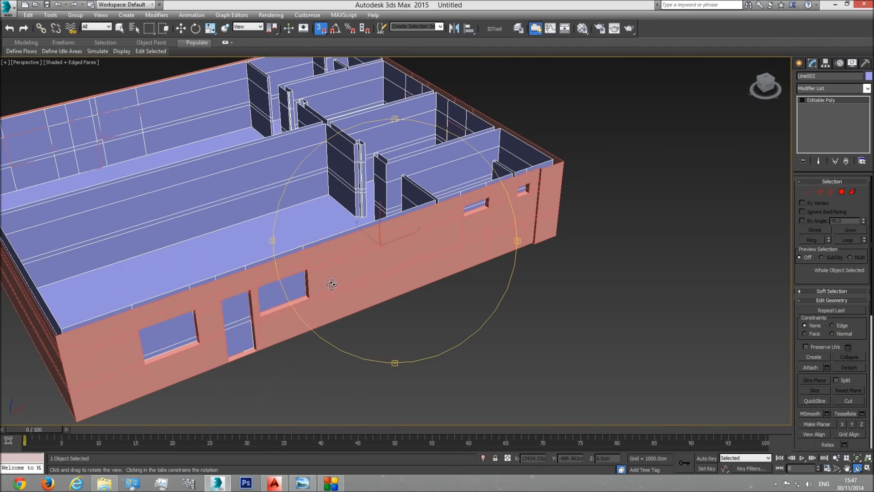
Step: Select the interior wall polygons behind the two large windows and the door between them
drag(332, 285, 347, 277)
right_click(384, 248)
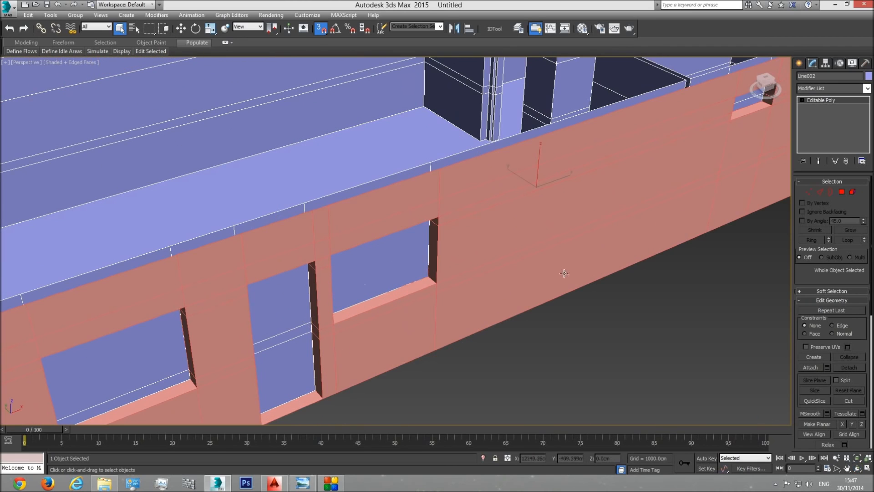
click(842, 191)
click(387, 256)
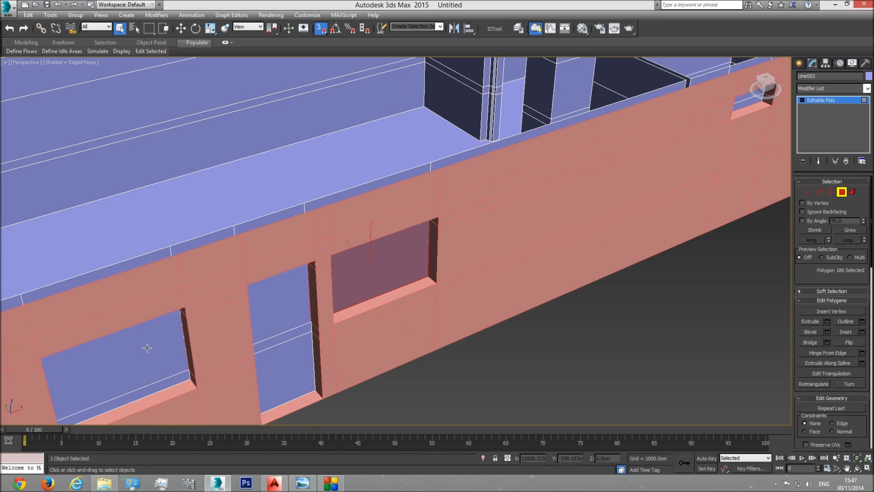
ctrl+click(149, 347)
ctrl+click(166, 382)
ctrl+click(278, 319)
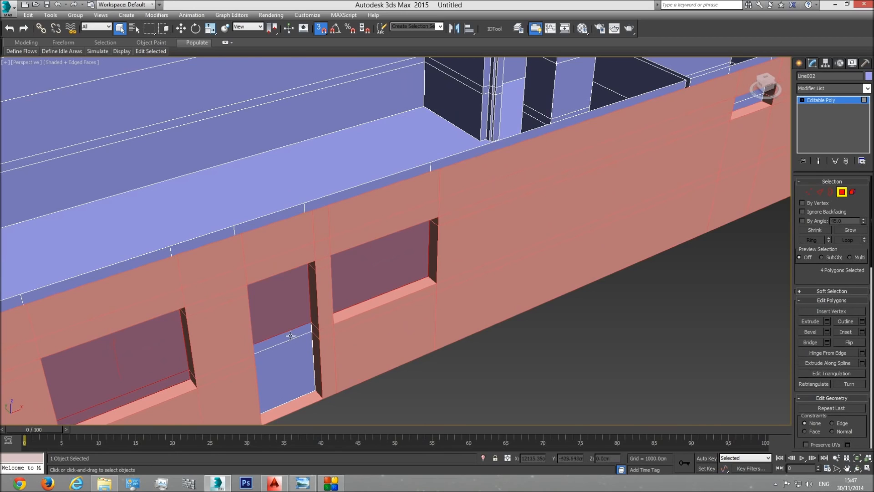
ctrl+click(290, 366)
Step: View the selection from inside and deselect the polygon that is wider than its window opening
click(852, 470)
drag(357, 267, 289, 302)
drag(369, 323, 408, 295)
key(q)
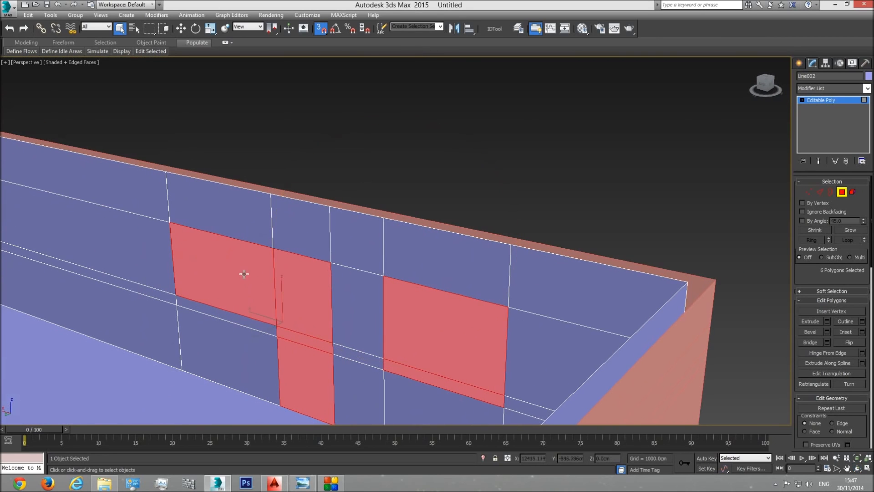
alt+click(247, 281)
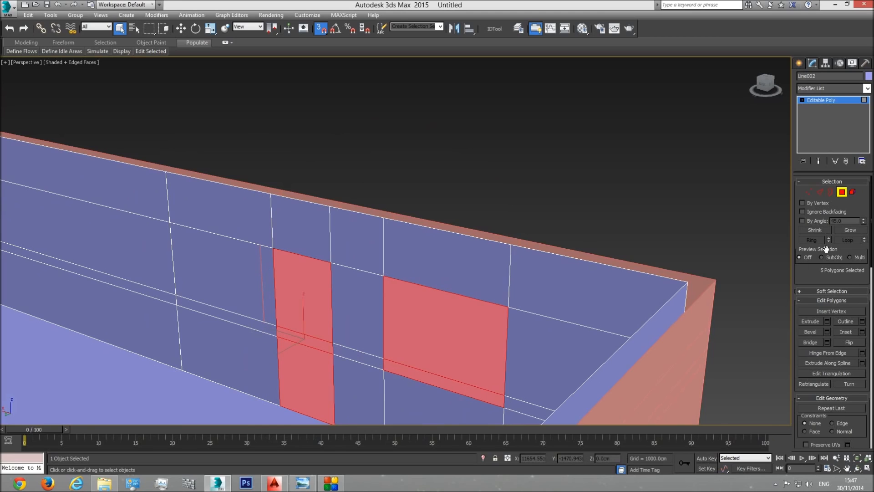
Step: Ring-select the horizontal edges across the oversized wall section and connect them with 1 vertical segment
click(820, 193)
click(248, 189)
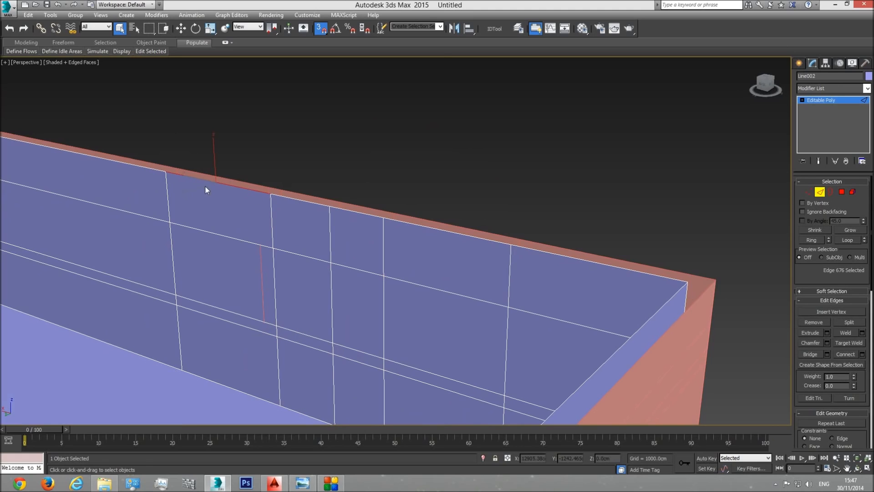
click(813, 239)
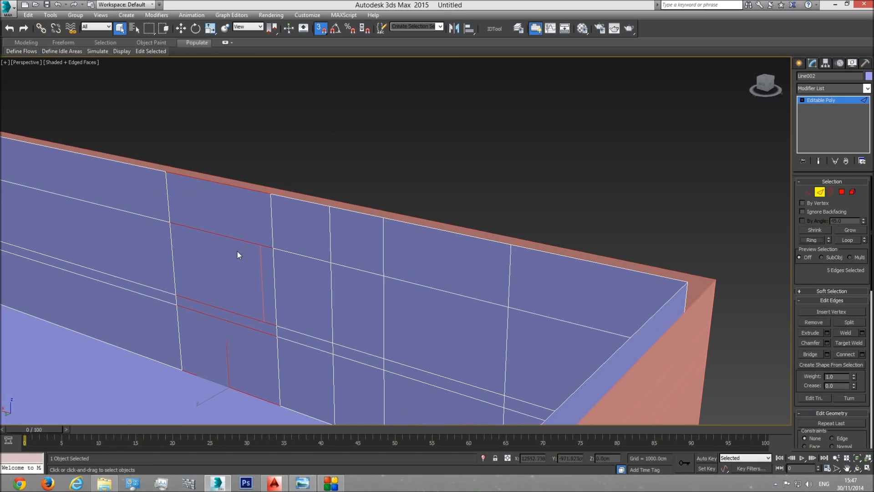
scroll(291, 307, down, 6)
scroll(244, 351, up, 5)
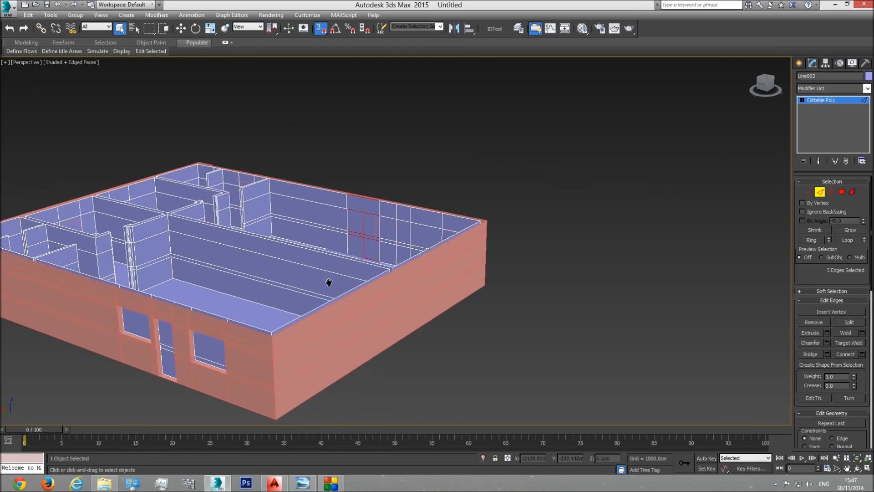
scroll(324, 330, up, 3)
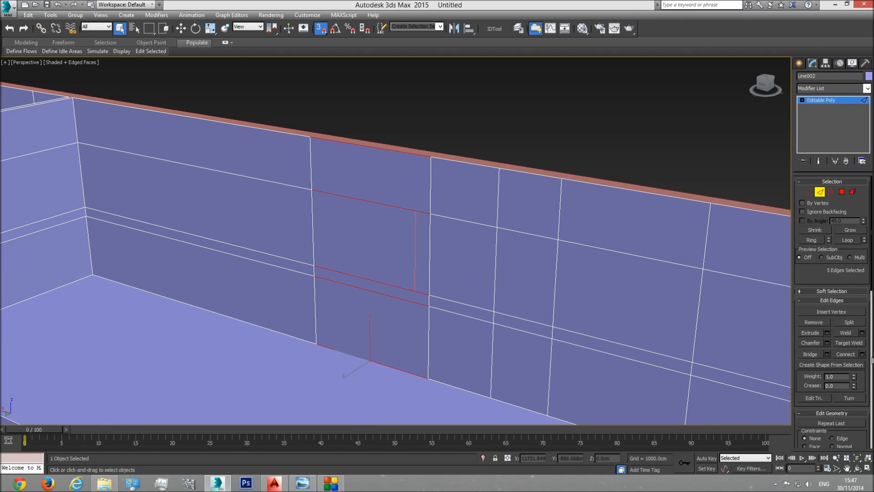
click(862, 354)
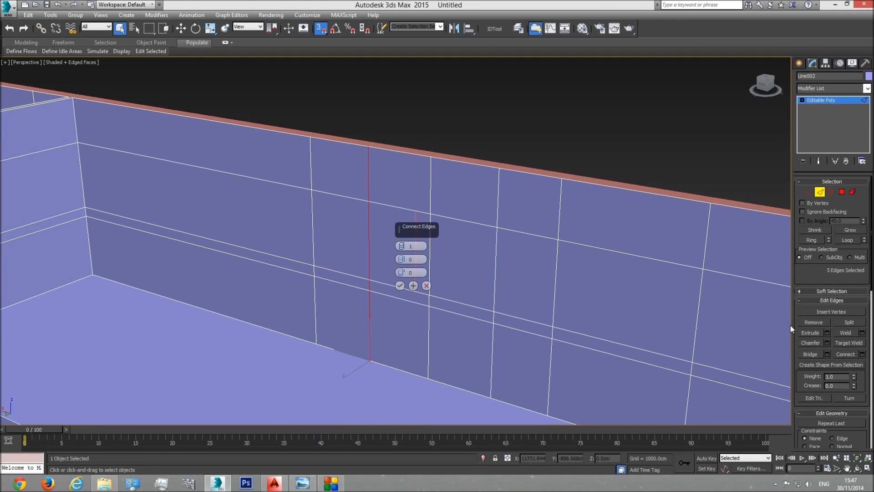
click(400, 285)
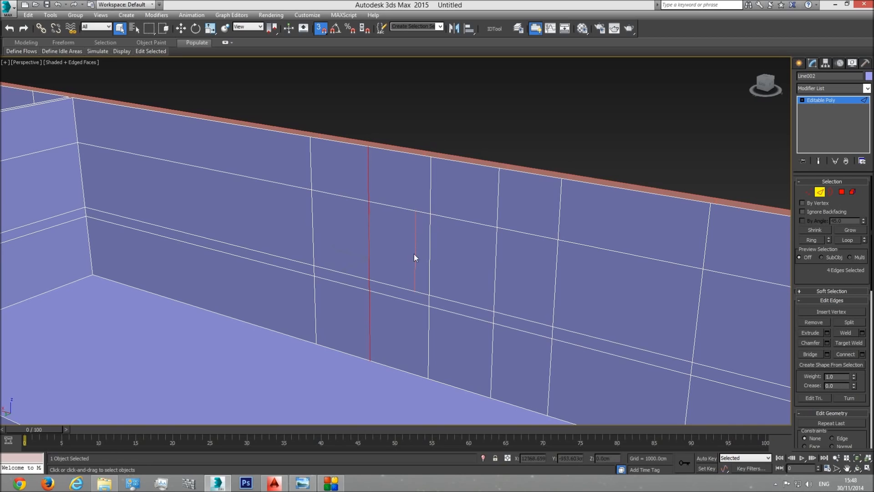
Step: Move the new vertical edges with snapping to line up with the side of the exterior wall's window opening
key(F3)
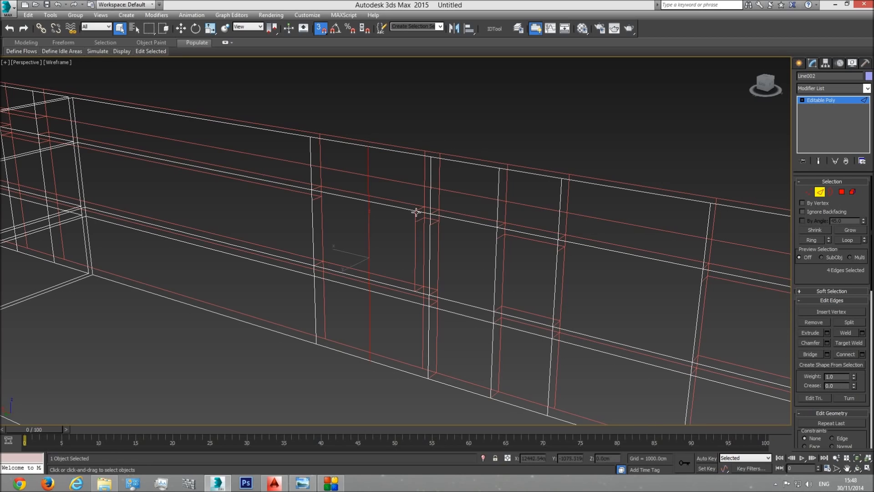
key(F3)
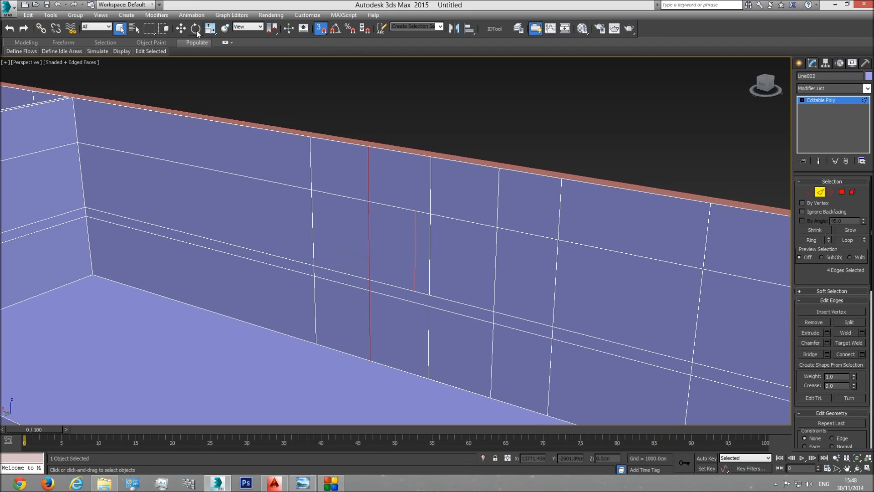
click(182, 28)
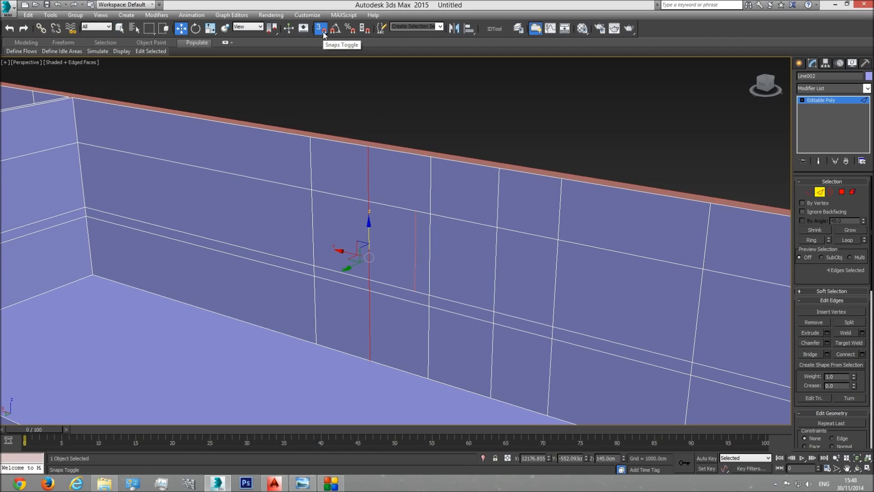
drag(366, 255, 428, 262)
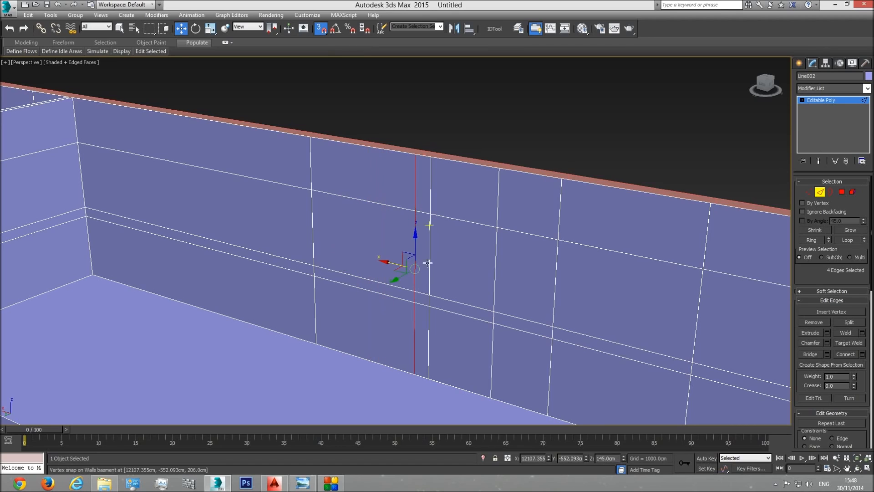
Step: Add the corrected window polygon to the selection and delete the interior polygons covering both windows and the door
click(842, 192)
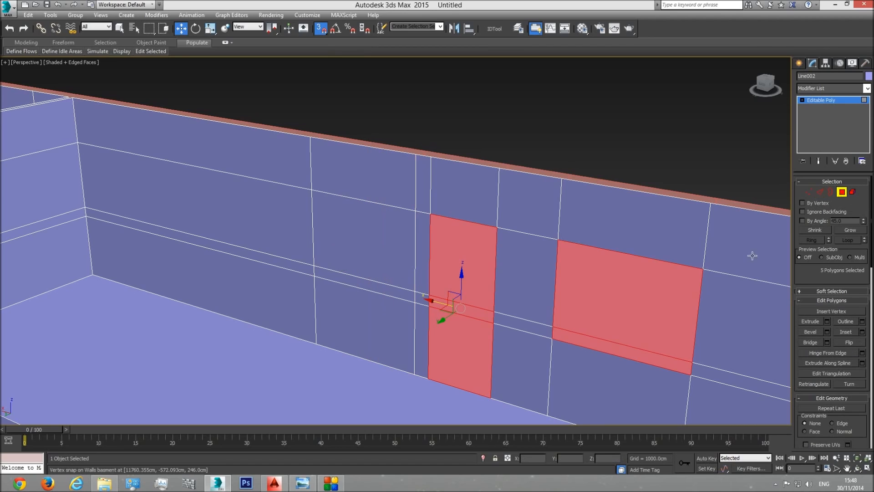
ctrl+click(359, 230)
click(857, 468)
drag(415, 249, 427, 285)
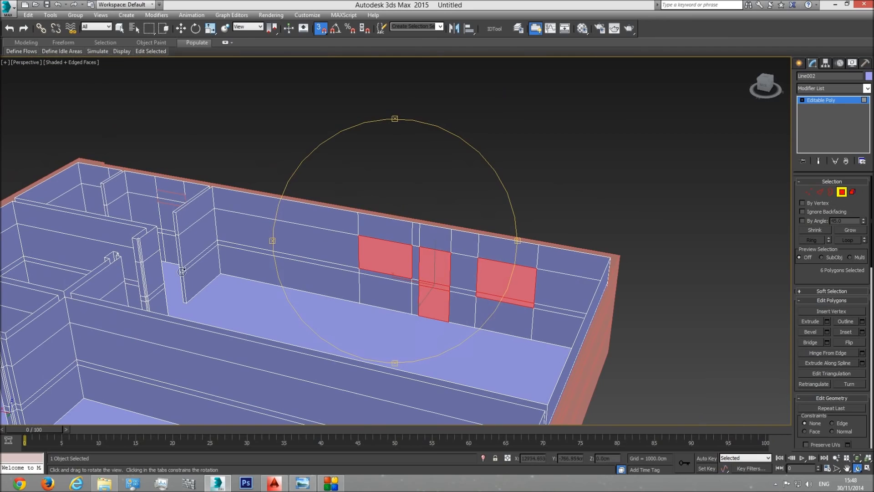
middle_drag(363, 352, 397, 275)
scroll(396, 275, down, 5)
drag(396, 275, 383, 287)
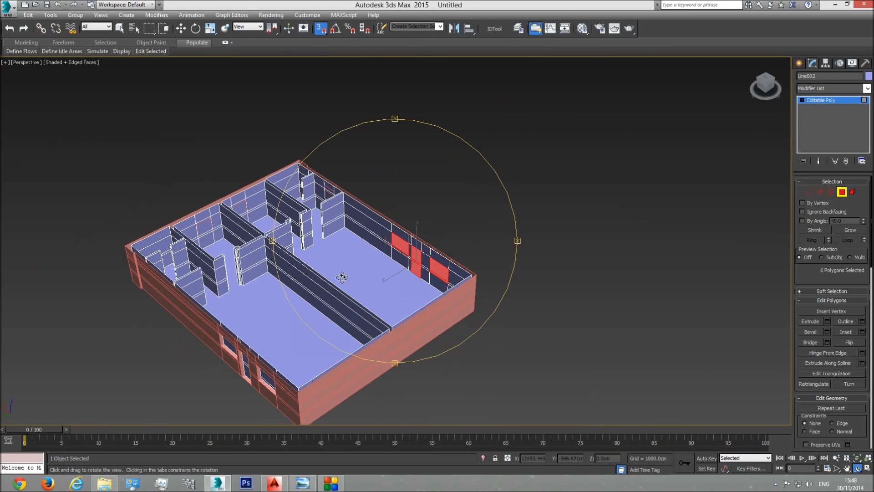
scroll(427, 267, up, 5)
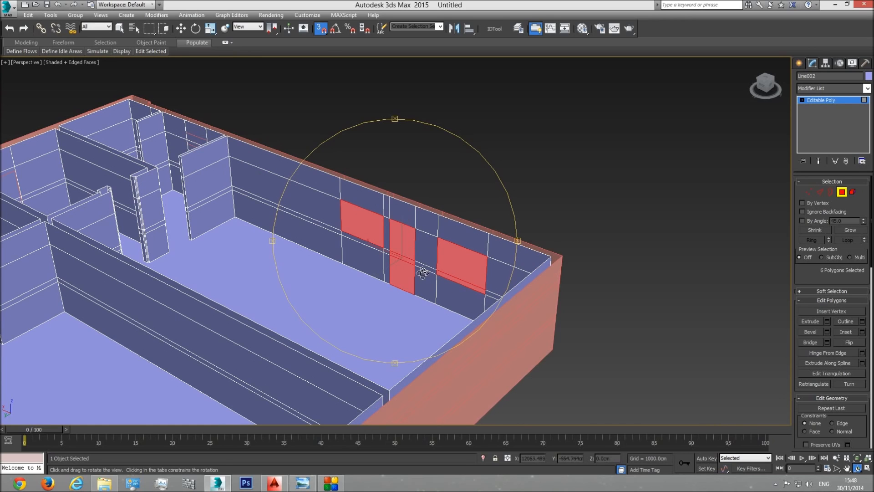
key(Delete)
mouse_move(416, 275)
mouse_down()
mouse_move(385, 273)
mouse_move(412, 279)
mouse_up()
key(w)
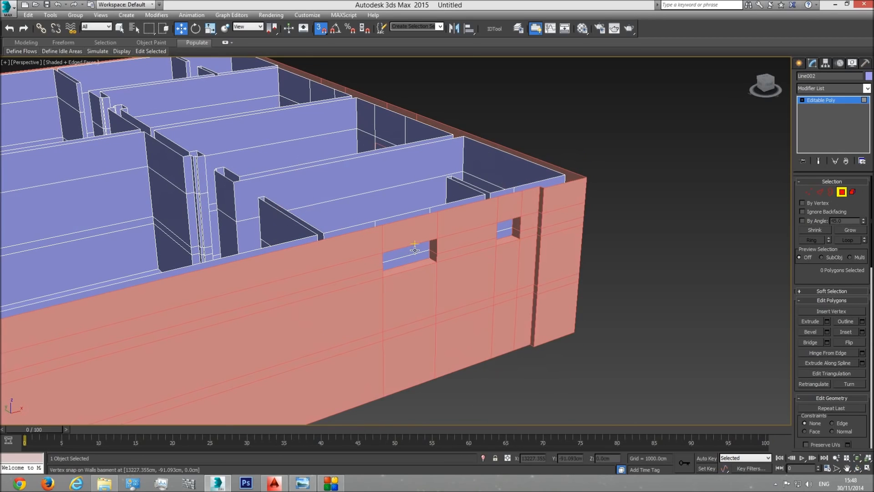
click(120, 29)
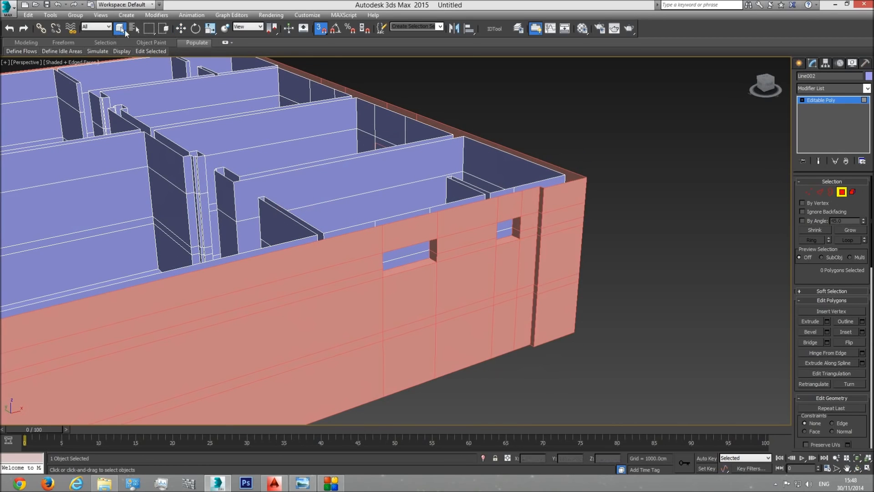
click(321, 29)
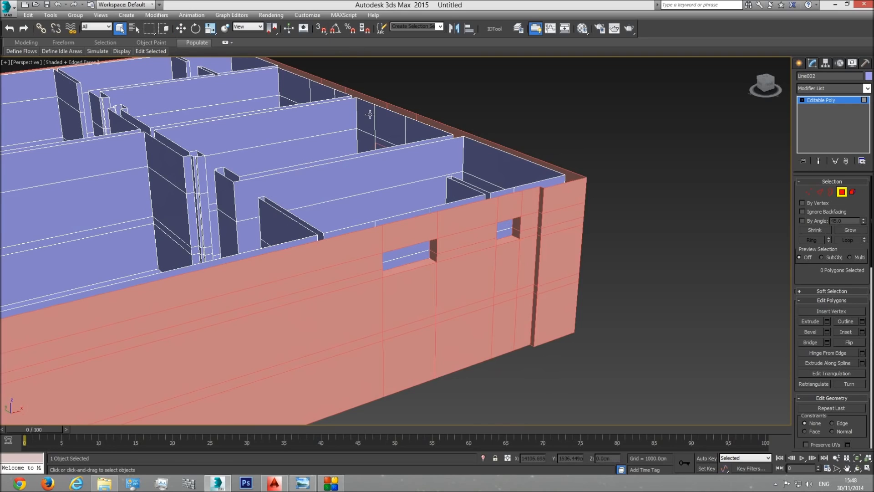
click(411, 252)
ctrl+click(417, 257)
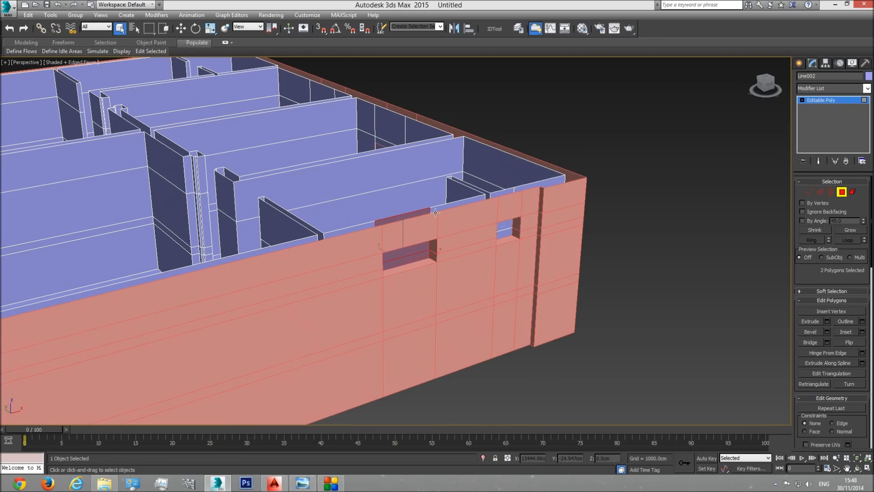
Step: Select the interior wall polygons covering the two large windows and the door on the opposite facade and delete them
click(858, 468)
drag(423, 273, 245, 284)
drag(303, 271, 433, 255)
key(q)
click(427, 290)
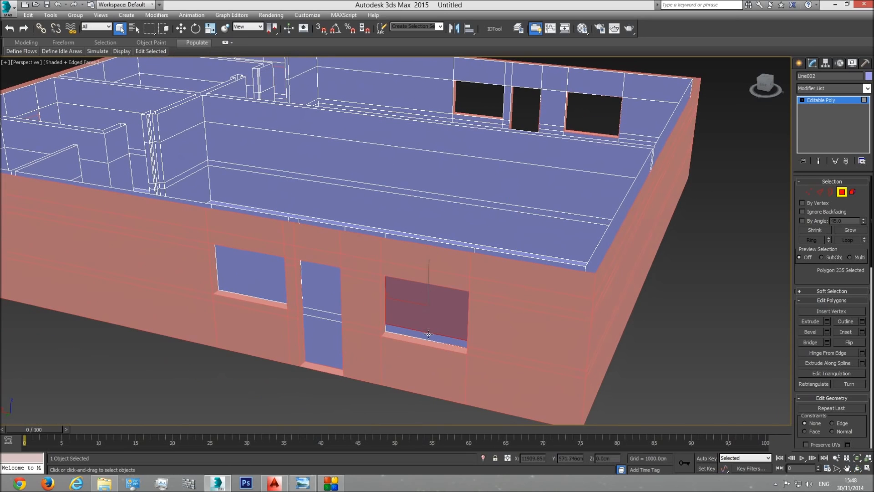
ctrl+click(429, 335)
ctrl+click(324, 286)
ctrl+click(319, 314)
ctrl+click(323, 342)
ctrl+click(267, 279)
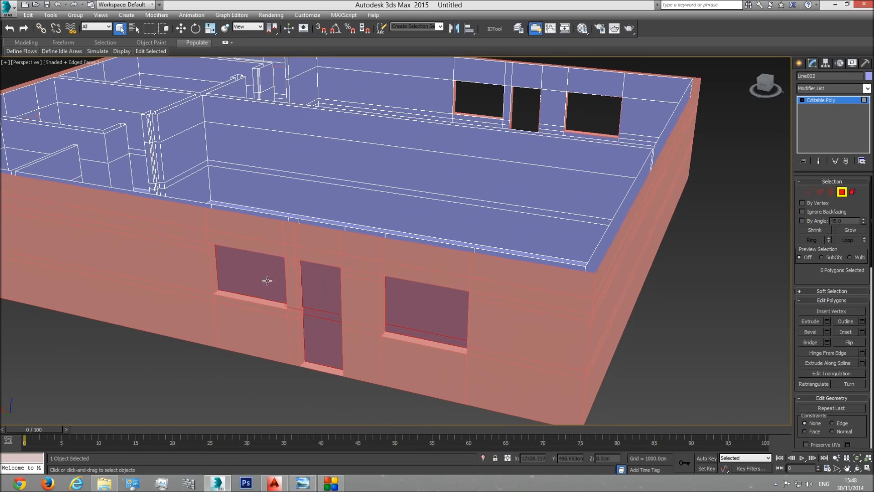
click(858, 468)
drag(433, 255, 364, 287)
key(Delete)
Step: Examine from inside how the small high windows' outlines line up with the interior wall's edges
scroll(405, 288, down, 4)
middle_drag(394, 310, 324, 210)
drag(326, 216, 486, 238)
middle_drag(486, 238, 424, 288)
scroll(467, 226, up, 5)
scroll(468, 226, down, 2)
middle_drag(483, 229, 440, 300)
scroll(486, 185, up, 4)
middle_drag(434, 207, 469, 256)
scroll(469, 255, up, 3)
drag(426, 294, 353, 243)
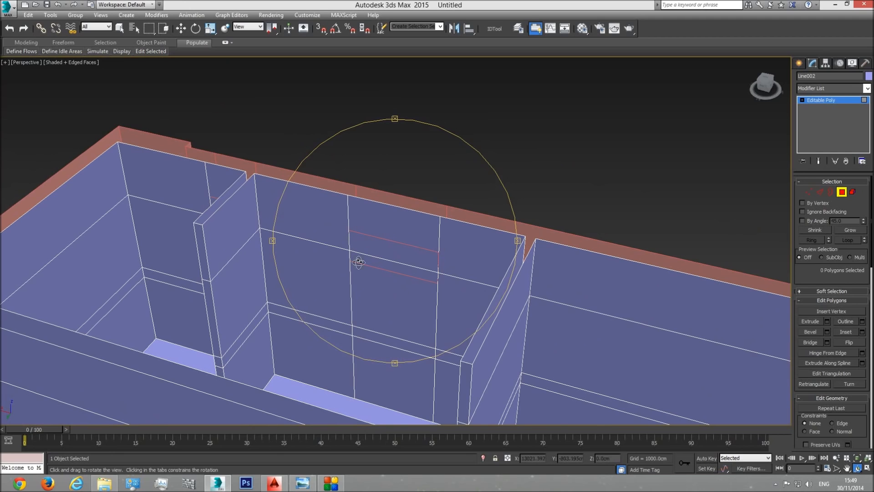
drag(422, 279, 446, 236)
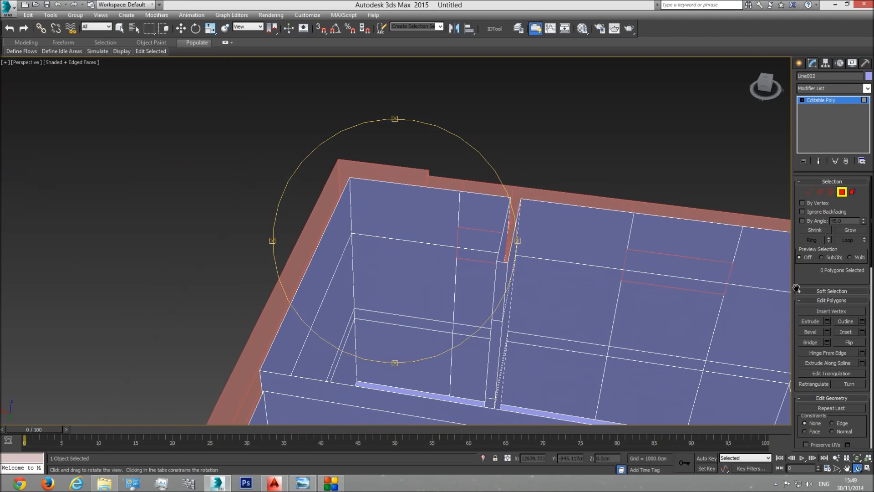
drag(489, 256, 341, 238)
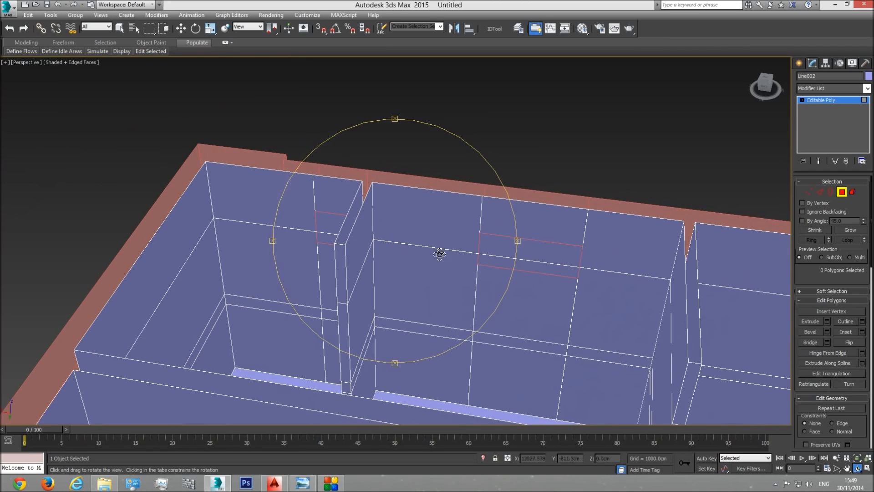
Step: Connect the two upper vertical edges flanking the wider small window with 1 horizontal segment
right_click(491, 261)
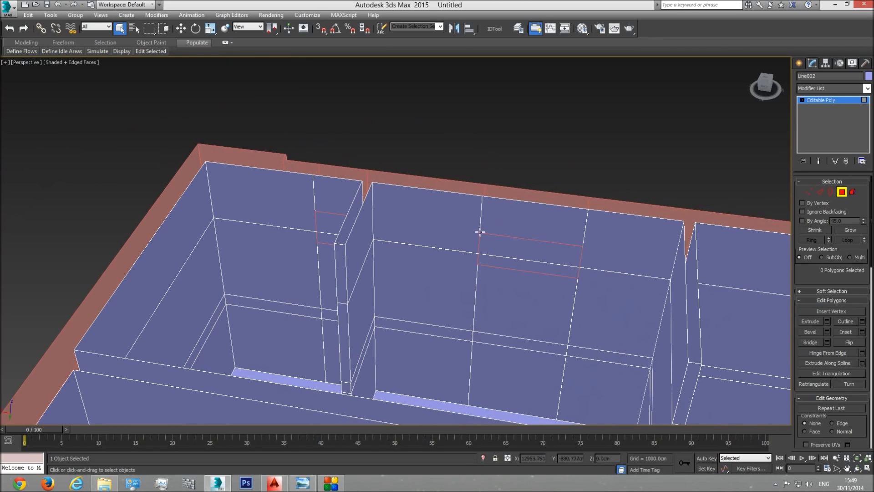
click(820, 192)
click(478, 223)
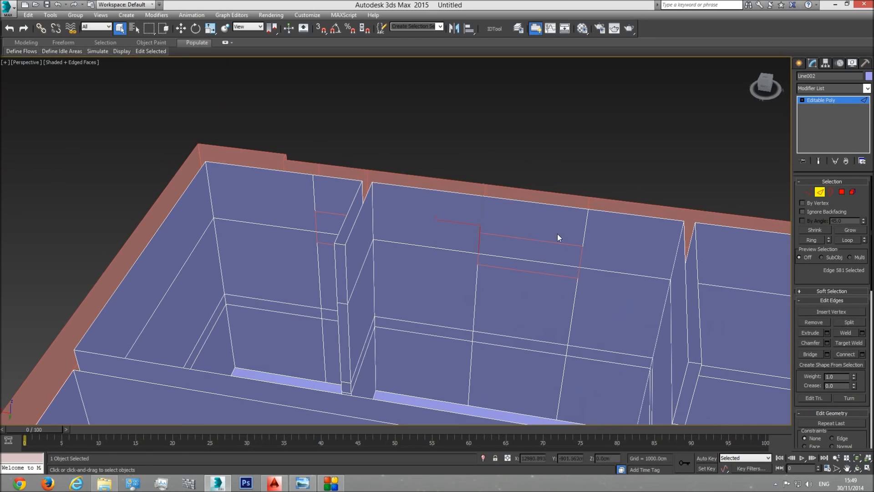
ctrl+click(582, 236)
click(862, 354)
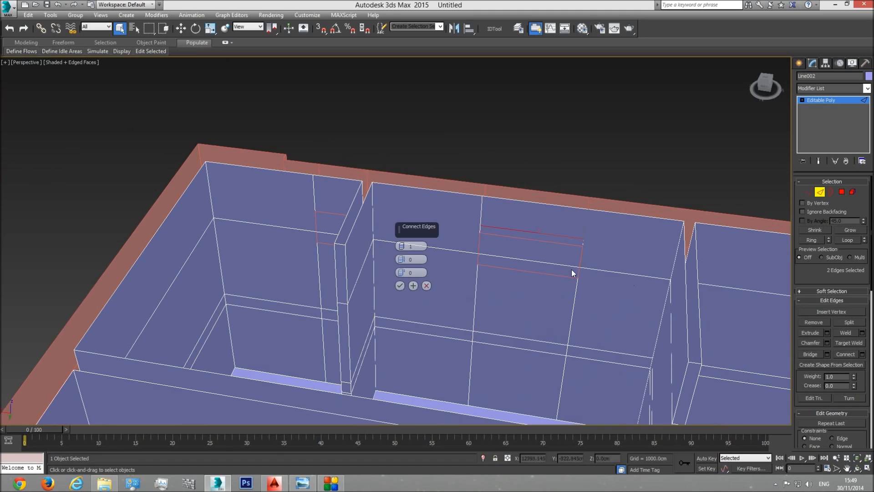
click(402, 287)
Step: Turn snapping on and move the new horizontal edge down to the top of the small window's outline
key(w)
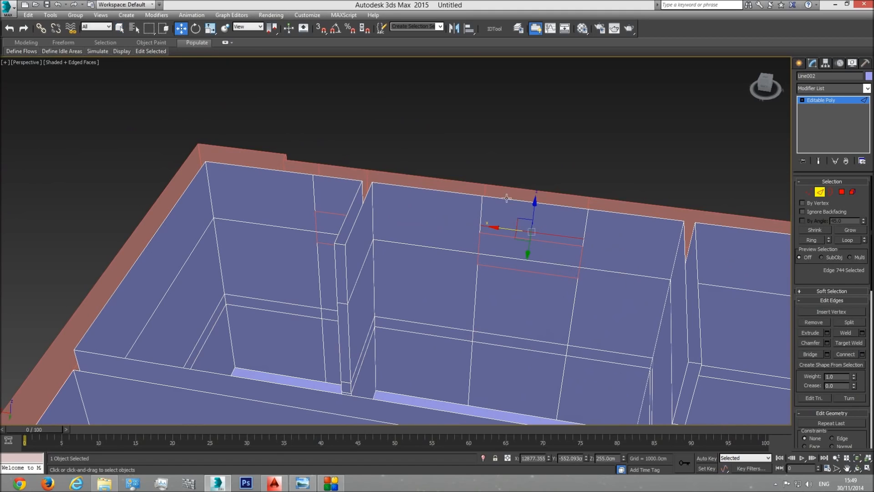
click(321, 29)
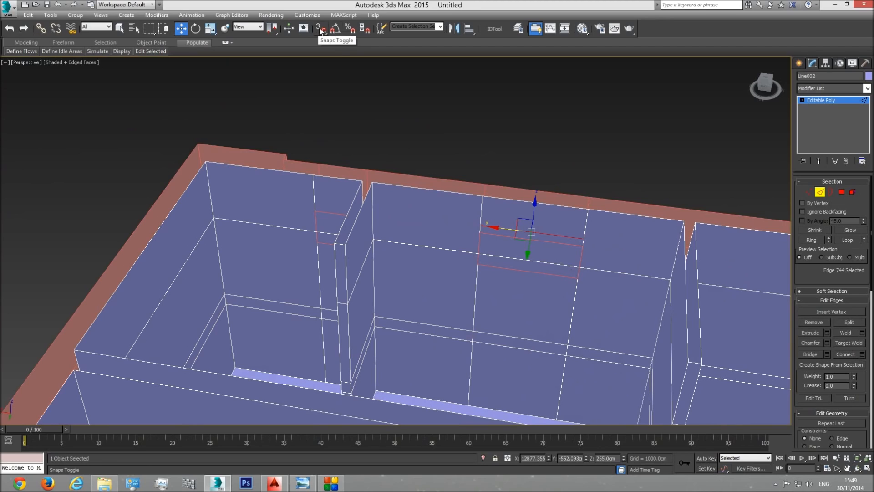
drag(533, 210, 561, 266)
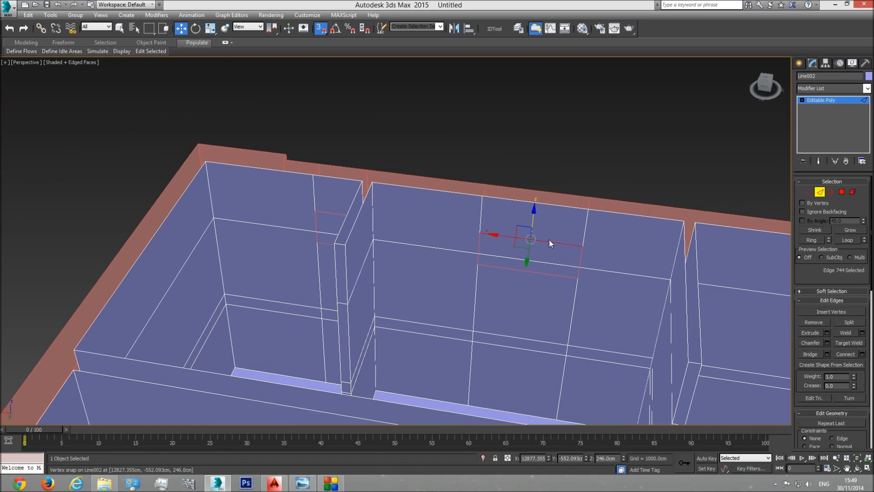
Step: Connect the two lower vertical edges flanking the wider small window with 1 segment and move it up to the bottom of the window's outline
click(477, 276)
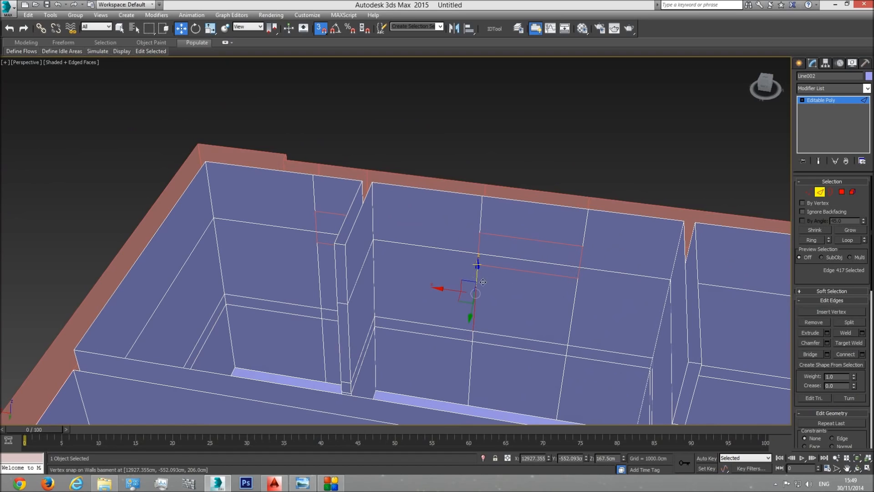
ctrl+click(573, 311)
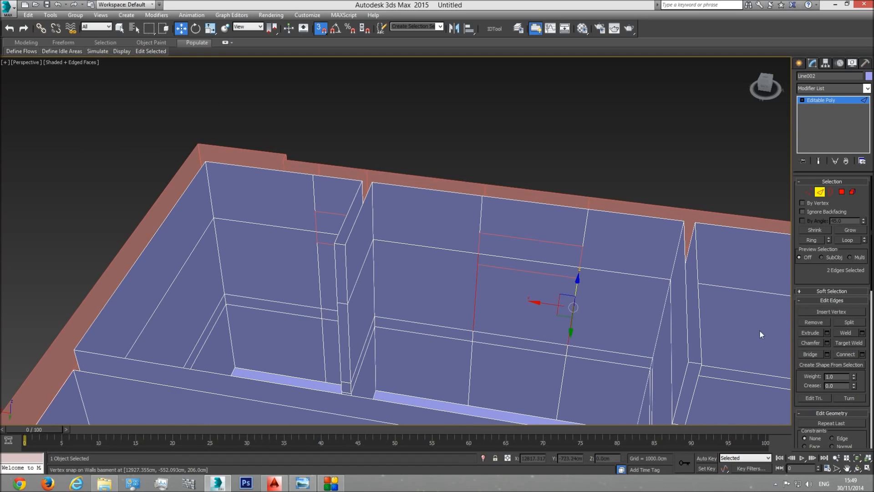
click(862, 357)
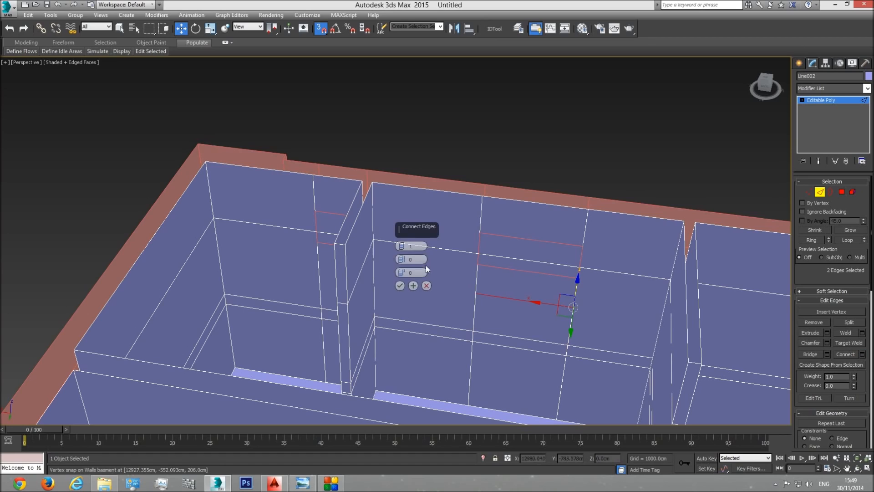
click(400, 285)
drag(527, 281, 548, 298)
Step: Delete the interior wall polygons inside the wider small window's outline to open it
click(842, 192)
click(566, 259)
key(Delete)
click(553, 267)
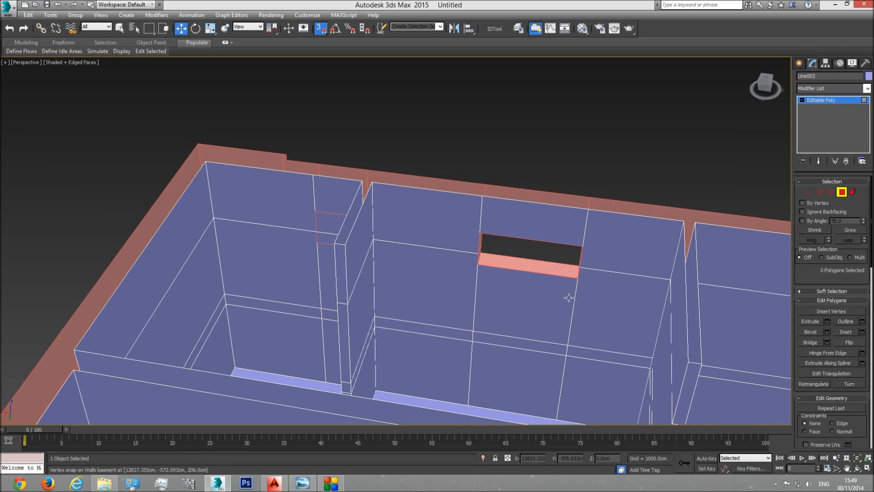
Step: Connect the upper vertical edges flanking the narrower small window with 1 segment and snap it to the top of the window's outline
middle_drag(430, 260, 578, 280)
middle_drag(528, 249, 612, 261)
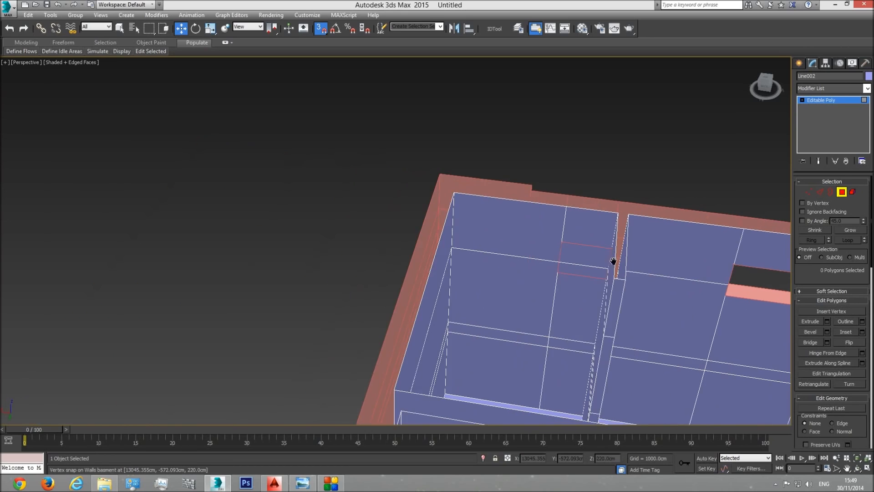
scroll(612, 265, up, 4)
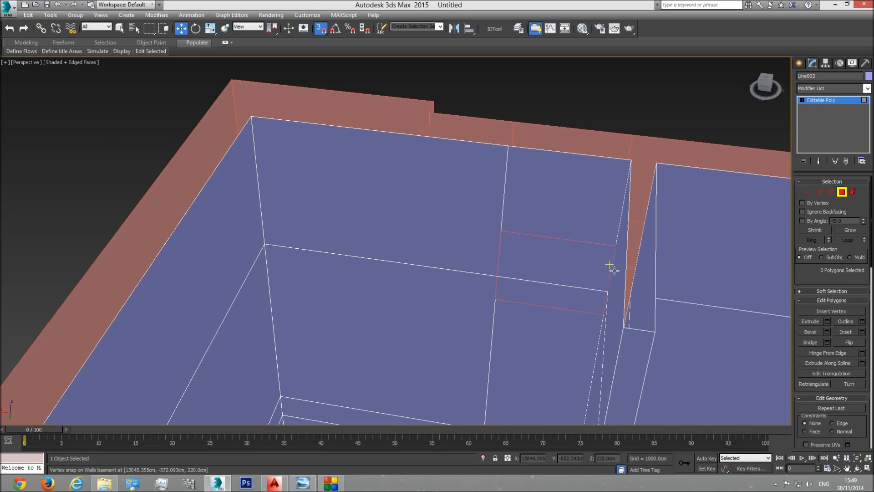
click(820, 192)
click(618, 227)
ctrl+click(506, 222)
click(863, 357)
click(401, 283)
drag(564, 197, 599, 315)
Step: Connect the lower vertical edges flanking the narrower small window with 1 segment and snap it to the bottom of the window's outline
click(602, 329)
ctrl+click(493, 324)
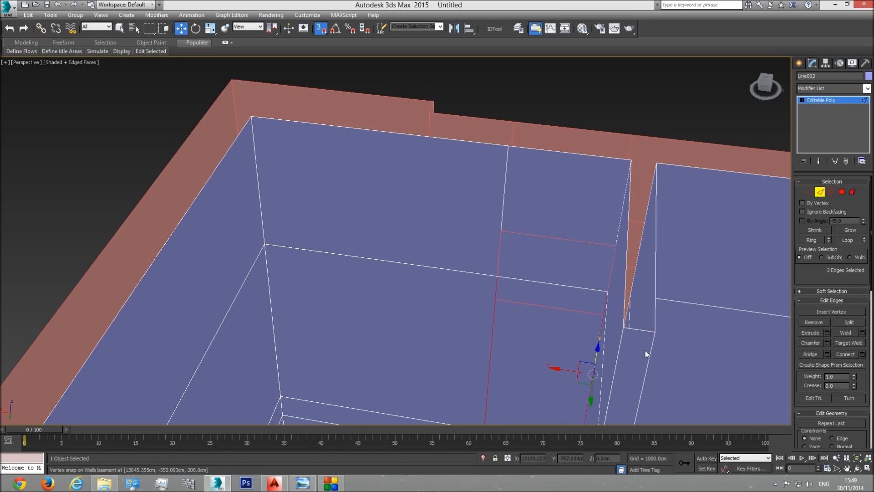
click(862, 355)
click(412, 287)
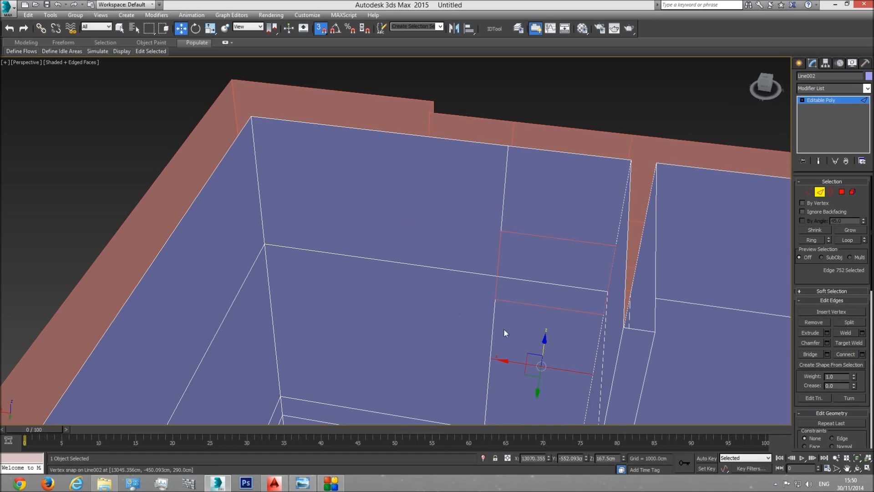
drag(544, 345, 625, 314)
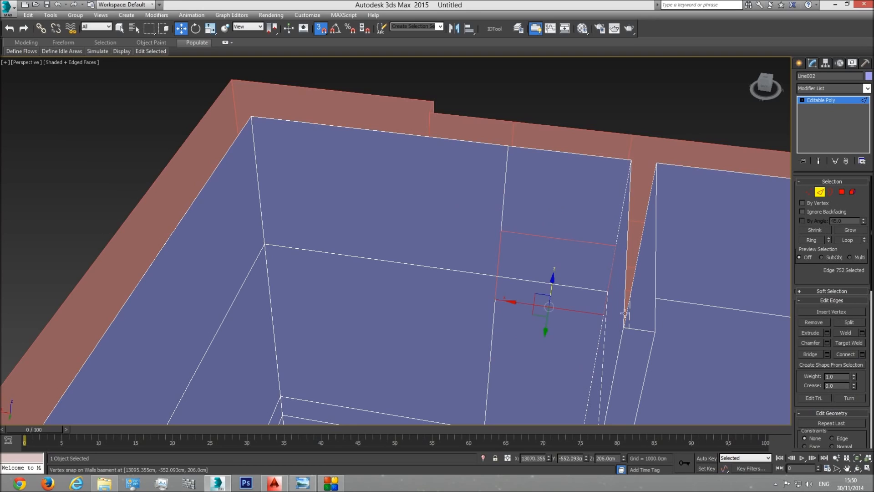
Step: Delete the interior wall polygons inside the narrower small window's outline to open it
click(842, 192)
click(571, 258)
key(Delete)
click(570, 288)
Step: Examine from inside how the window outlines on the adjoining wall line up with the interior wall's edges
middle_drag(602, 291, 493, 261)
scroll(492, 261, down, 4)
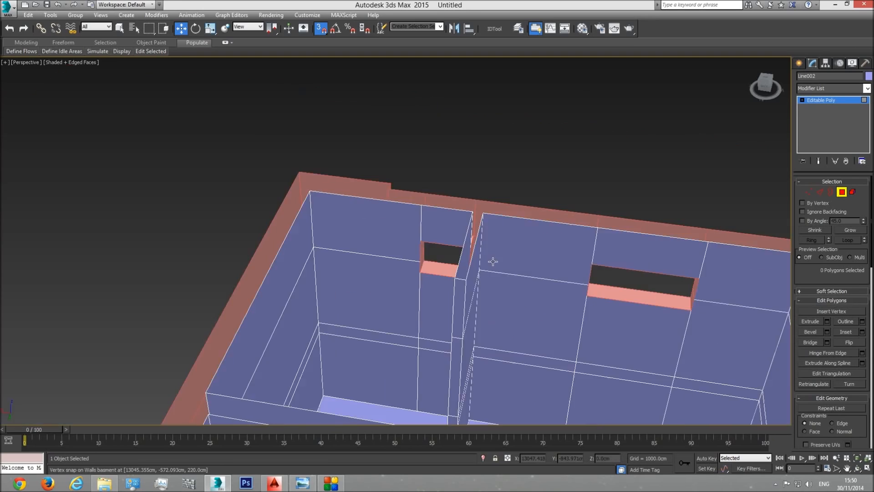
middle_drag(632, 325, 563, 283)
scroll(563, 283, down, 3)
click(856, 467)
drag(421, 250, 471, 263)
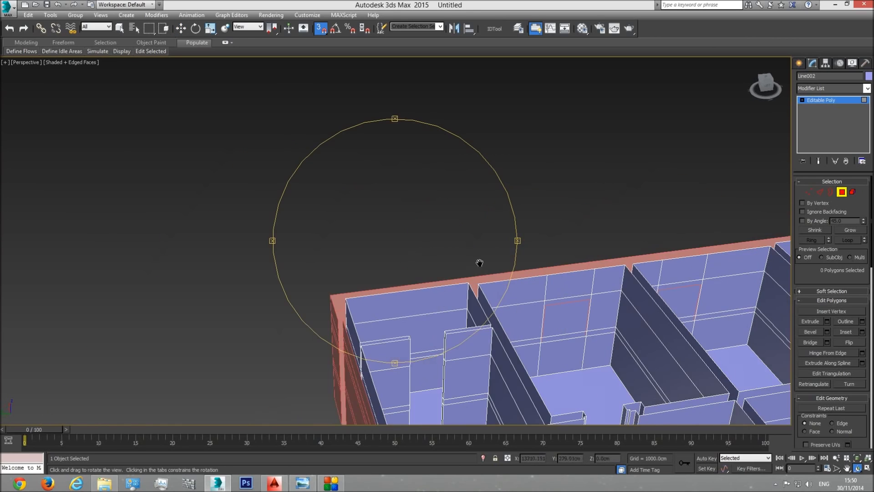
middle_drag(471, 263, 273, 249)
drag(360, 257, 453, 274)
middle_drag(558, 297, 394, 255)
scroll(588, 299, up, 4)
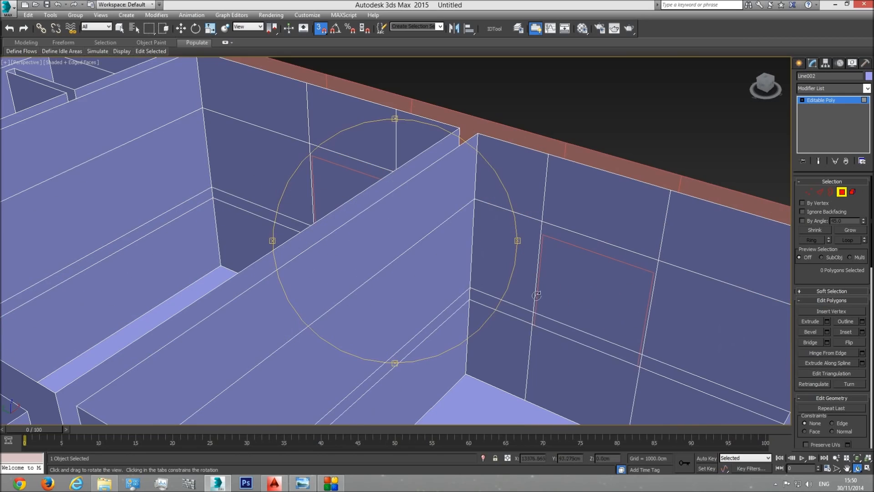
middle_drag(469, 280, 405, 259)
drag(485, 274, 407, 234)
middle_drag(446, 268, 504, 264)
scroll(504, 264, up, 4)
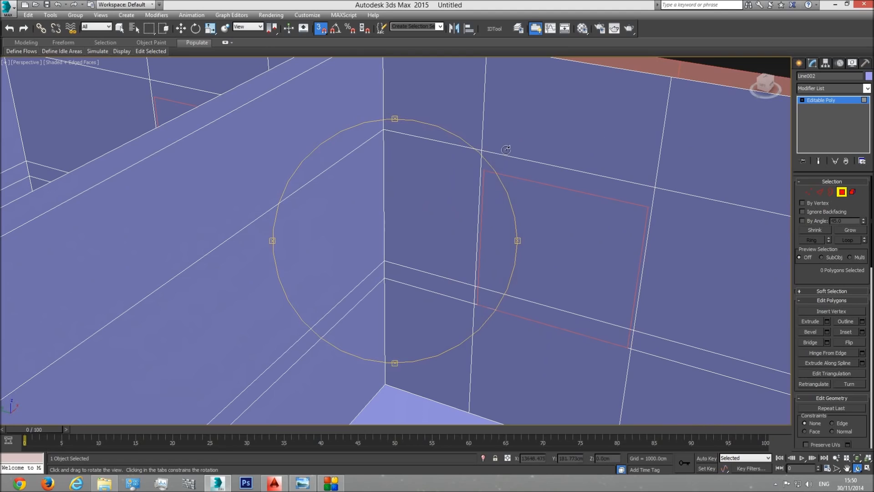
Step: Select the vertical edge loops on both sides of the adjoining wall's first window and snap each to the side of the window's outline
click(819, 192)
key(w)
click(659, 168)
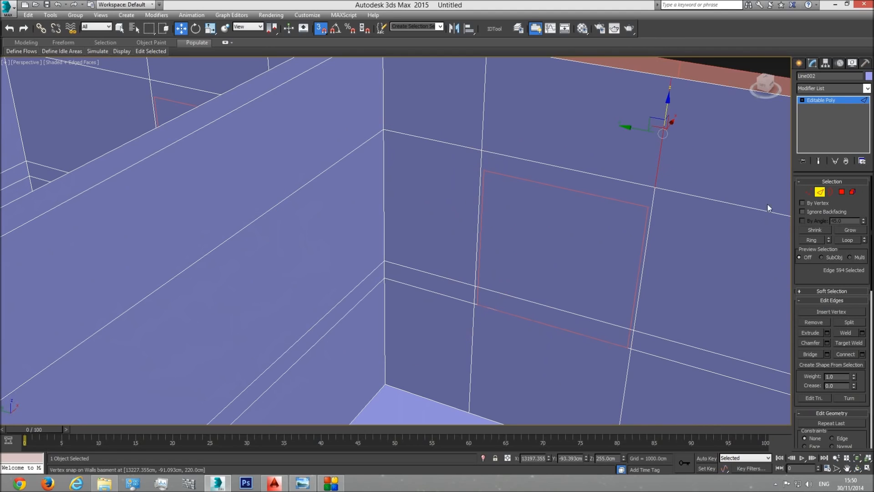
click(845, 240)
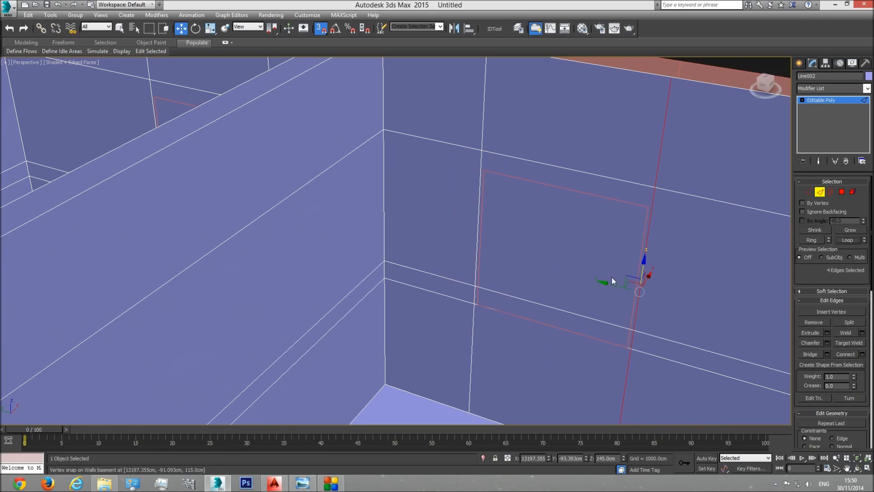
drag(616, 287, 647, 206)
click(481, 165)
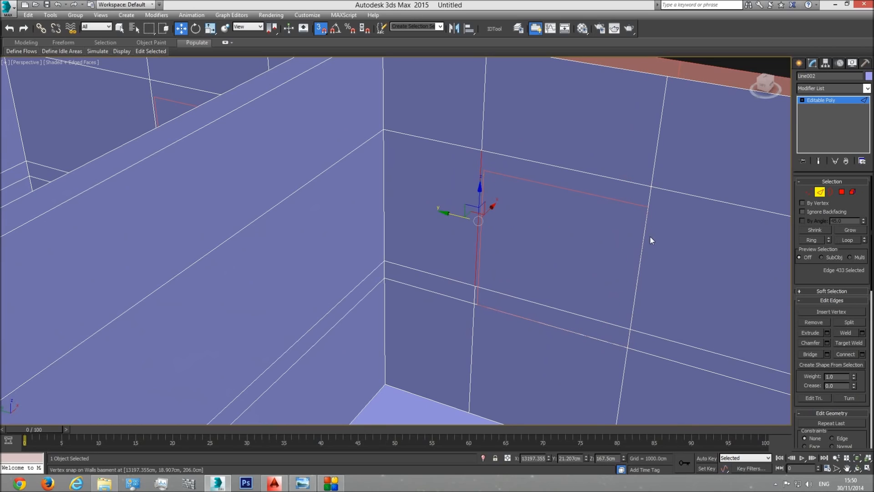
click(846, 240)
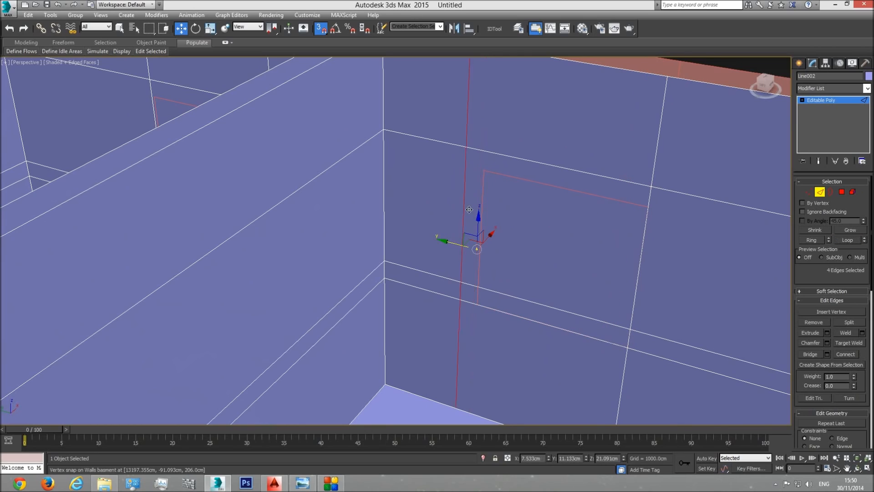
drag(485, 172, 485, 171)
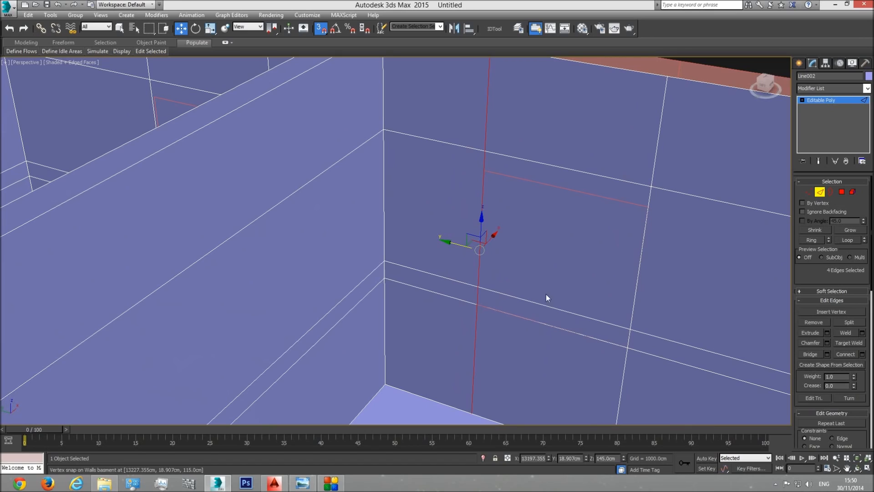
Step: Connect the vertical edges flanking the adjoining wall's first window with 1 segment and snap it to the top of the window's outline
click(647, 218)
ctrl+click(478, 233)
click(862, 354)
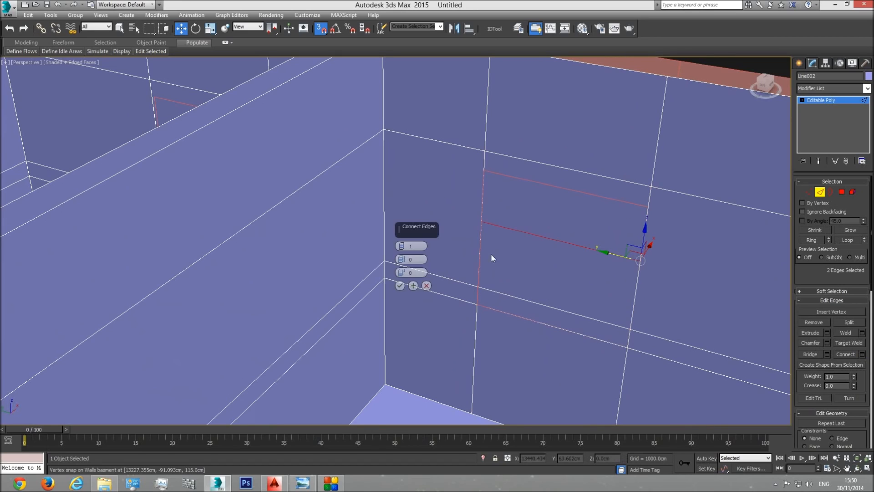
click(399, 290)
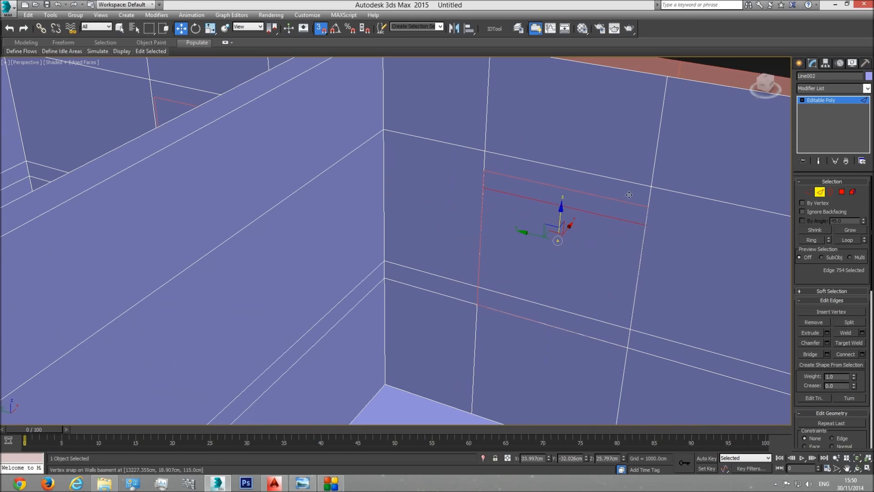
drag(560, 217, 563, 184)
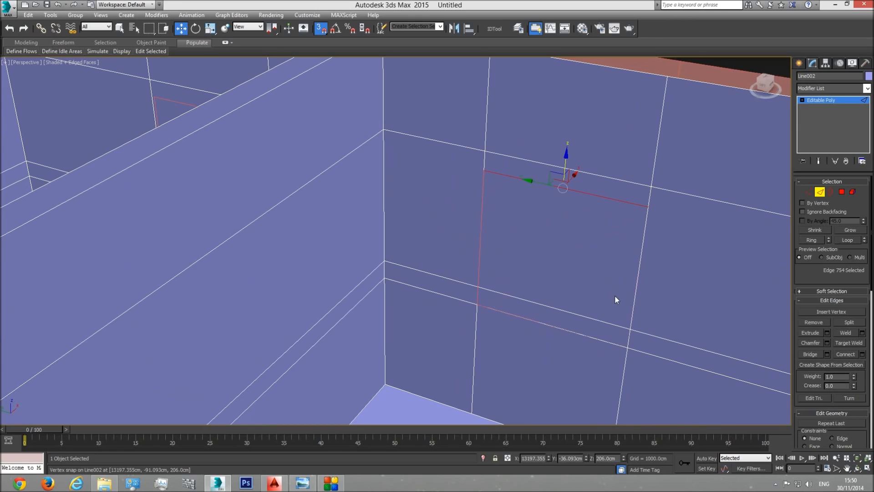
Step: Delete the interior wall polygons covering the adjoining wall's first window
click(843, 195)
click(570, 241)
key(Delete)
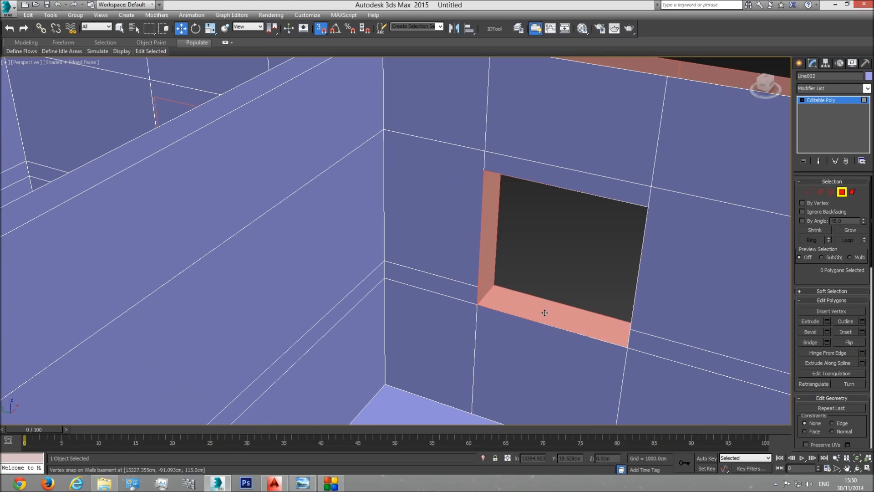
Step: Snap the two vertical edge loops beside the second window, in the neighbouring room, to the sides of its outline
scroll(551, 264, down, 3)
middle_drag(478, 243, 623, 273)
middle_drag(461, 261, 623, 289)
scroll(607, 241, up, 3)
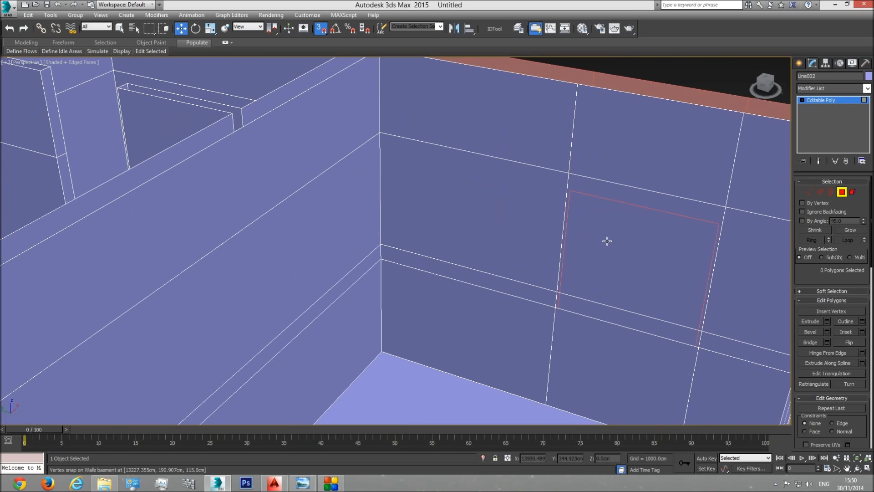
click(820, 192)
click(720, 242)
click(847, 240)
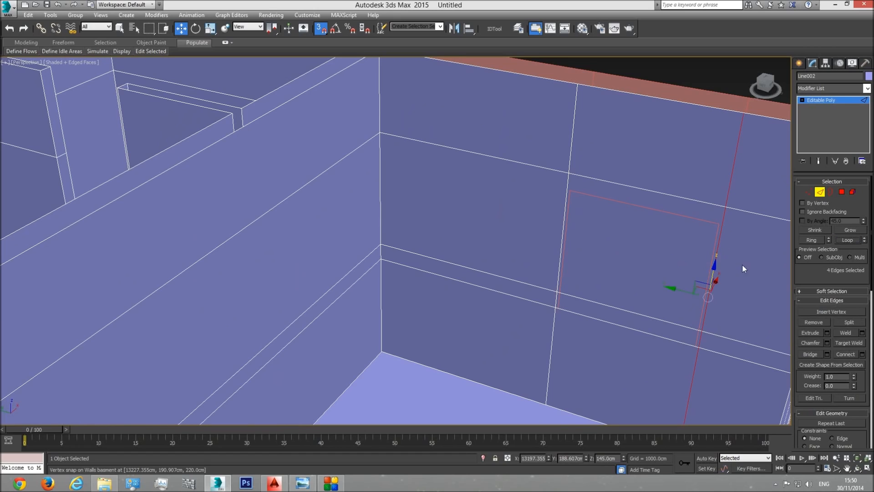
click(567, 184)
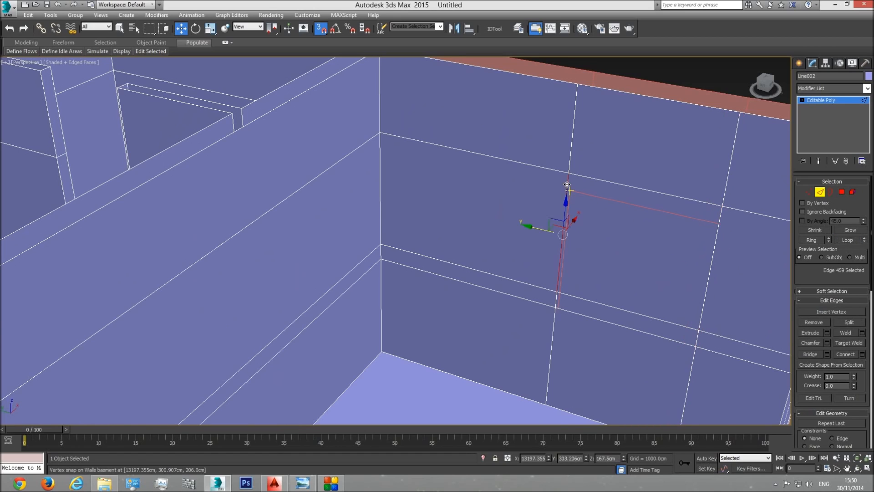
click(847, 239)
drag(541, 249, 570, 191)
Step: Connect the vertical edges flanking the second window with 1 segment and snap it to the top of its outline
click(713, 249)
ctrl+click(565, 234)
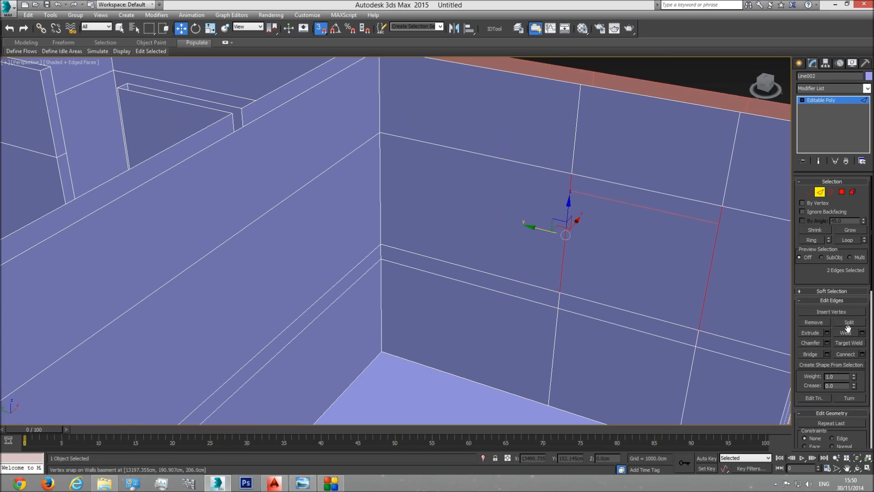
click(863, 354)
click(401, 285)
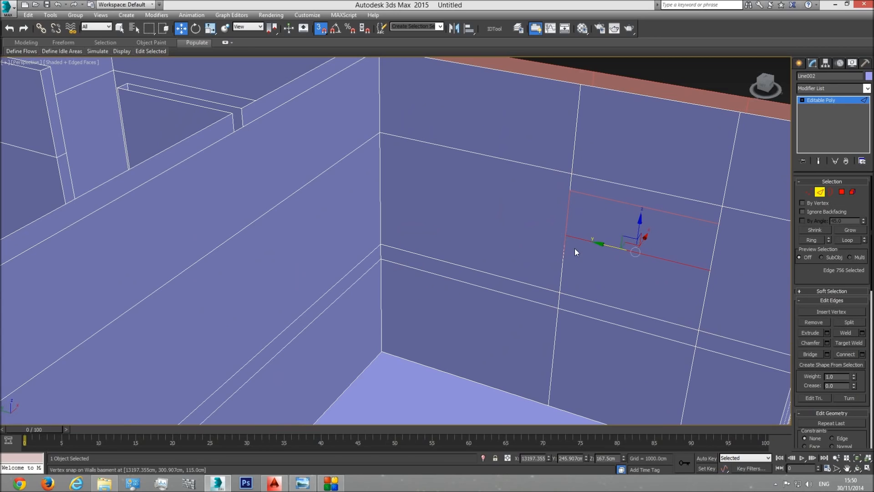
drag(640, 223, 718, 223)
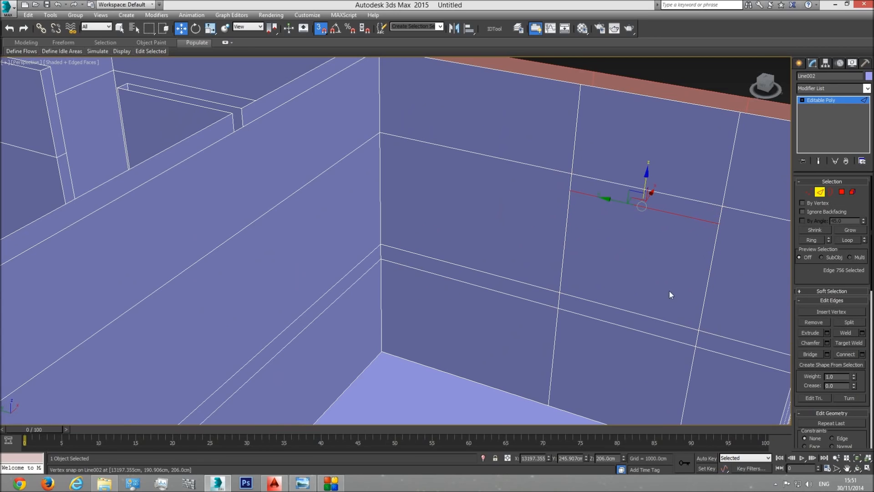
Step: Delete the interior wall polygons covering the second window in the neighbouring room
click(842, 191)
click(636, 234)
key(Delete)
click(615, 314)
key(Delete)
Step: Leave polygon editing and review the door and window openings around the whole basement from several angles
middle_drag(641, 294, 550, 284)
scroll(550, 284, down, 4)
scroll(550, 283, down, 8)
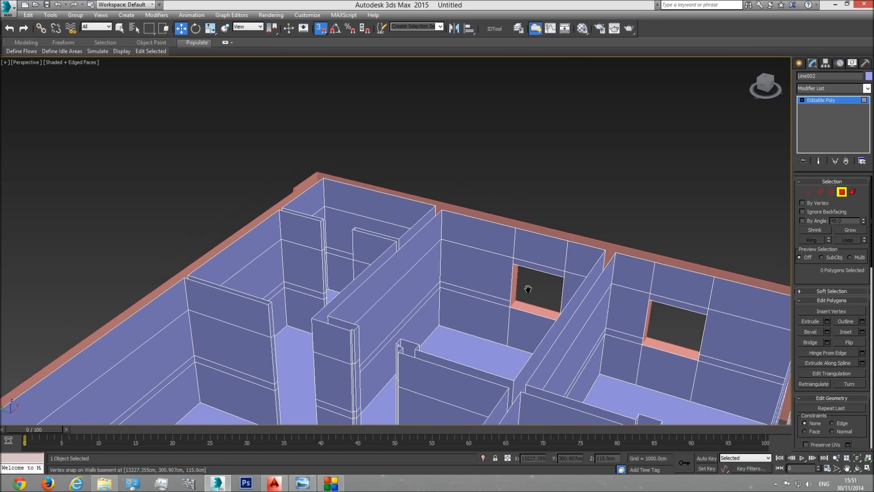
middle_drag(600, 260, 514, 257)
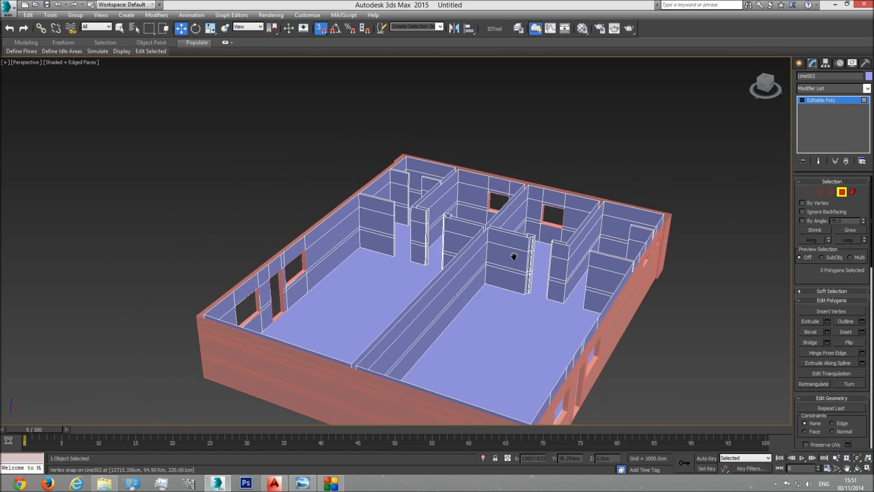
click(842, 191)
click(858, 468)
drag(429, 262, 389, 269)
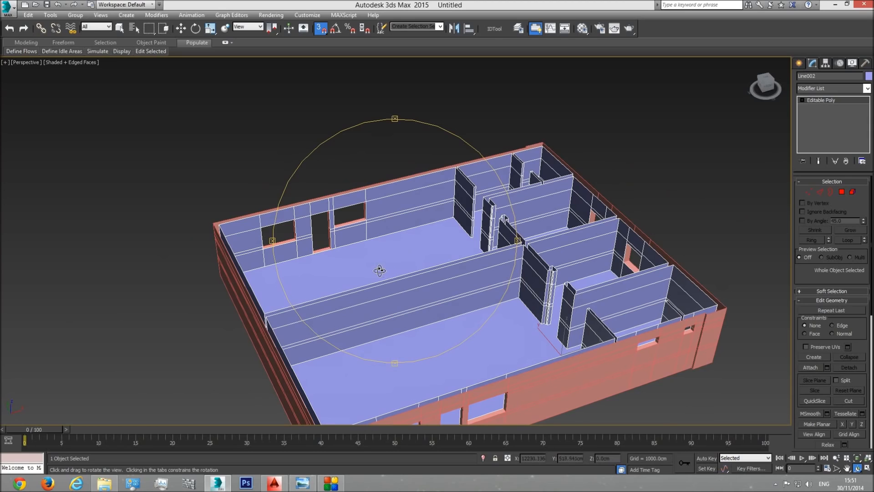
drag(357, 271, 462, 174)
scroll(412, 246, up, 3)
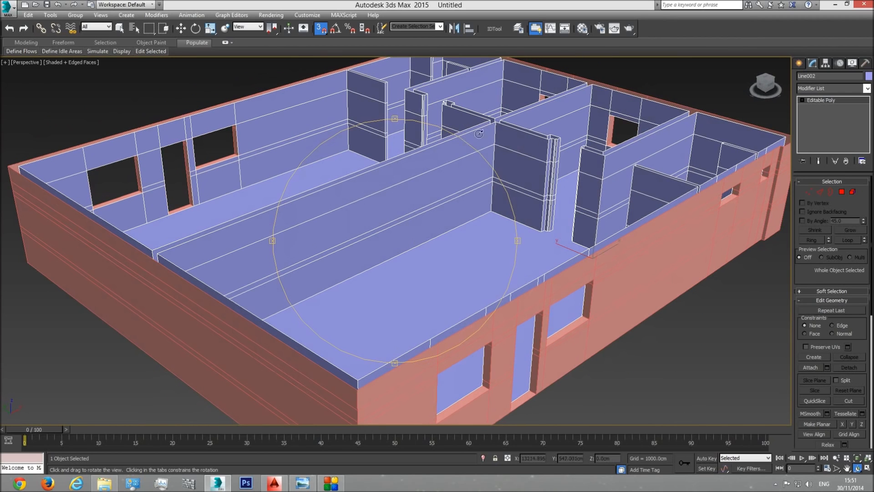
drag(425, 220, 430, 218)
middle_drag(430, 214, 360, 184)
right_click(360, 184)
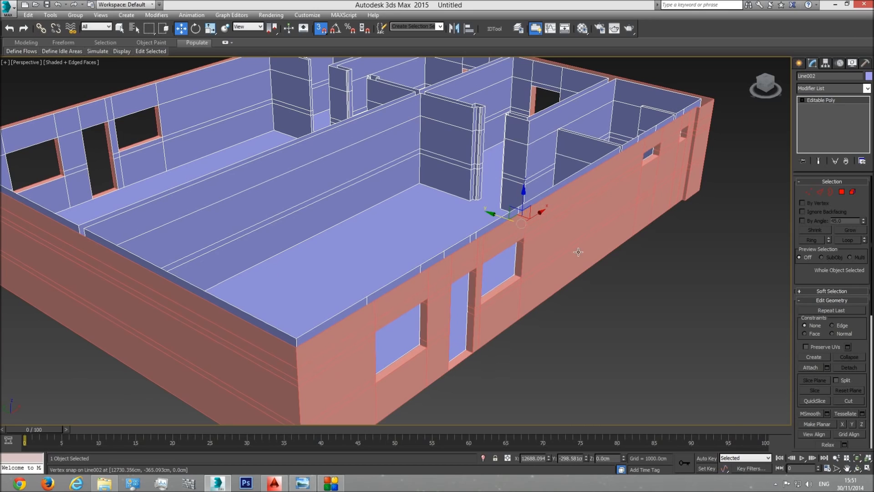
Step: Unhide the imported AutoCAD drawings and show the elevation with the basement openings and exterior stairs in the Top view
right_click(638, 291)
click(659, 250)
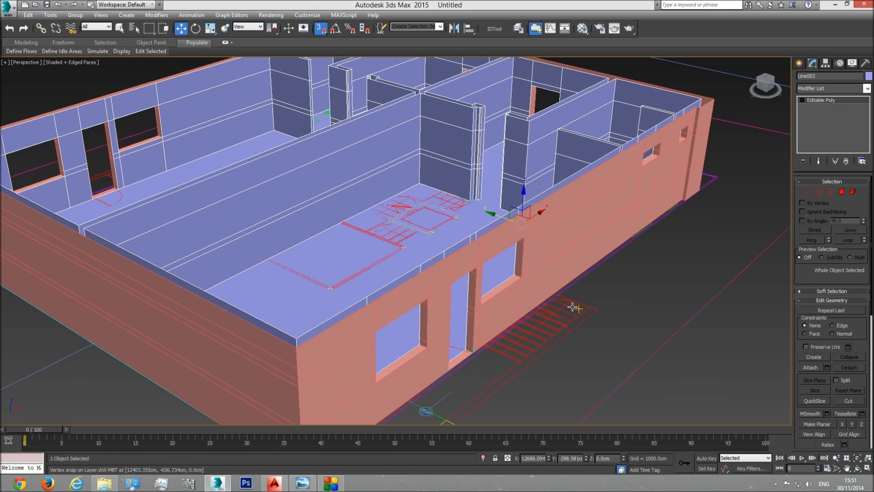
key(t)
scroll(399, 274, down, 6)
scroll(290, 279, up, 3)
scroll(289, 275, up, 10)
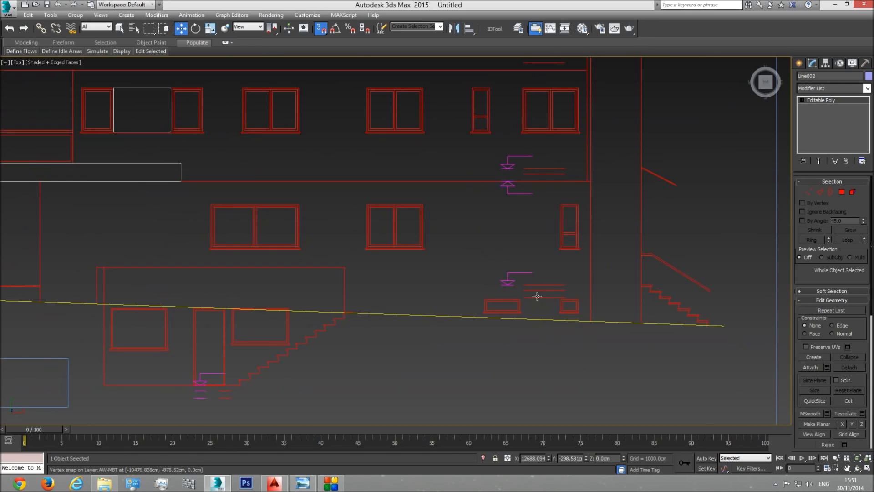
Step: Measure the basement's clear height on the elevation with a temporary box spanning from the stair foot to the level line, deleting it after reading
key(s)
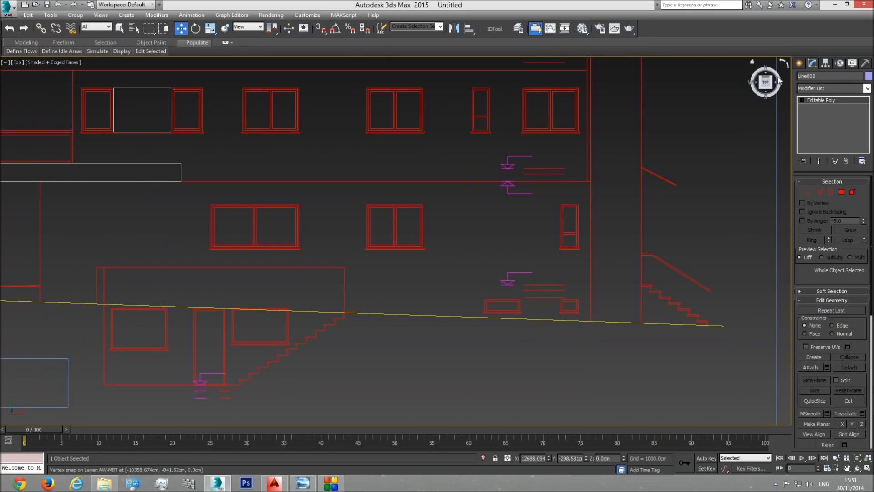
click(800, 63)
click(802, 77)
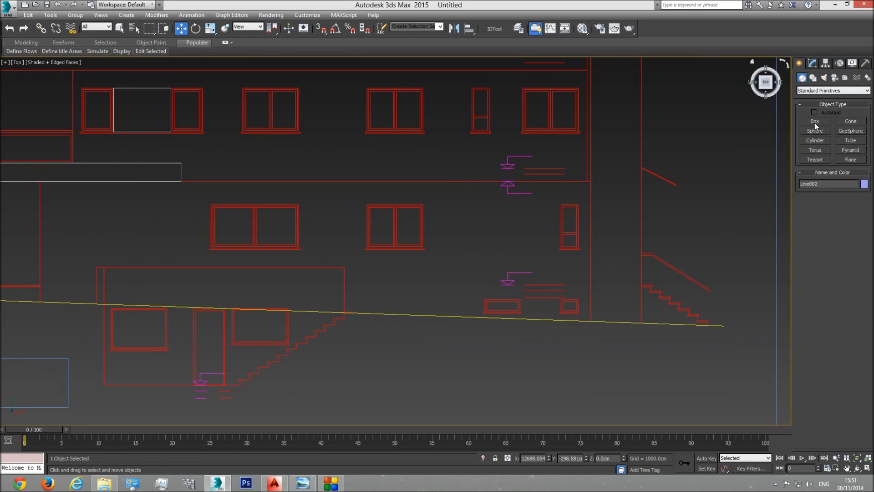
click(815, 121)
drag(236, 385, 547, 296)
click(560, 184)
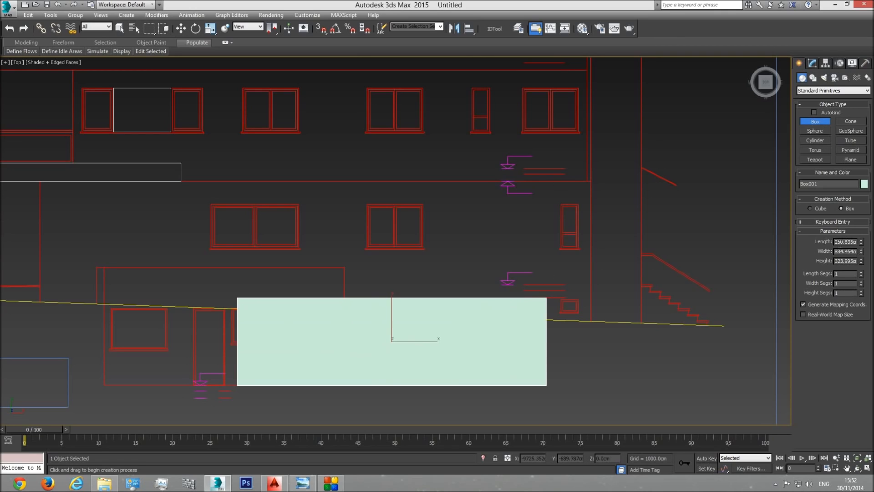
key(Delete)
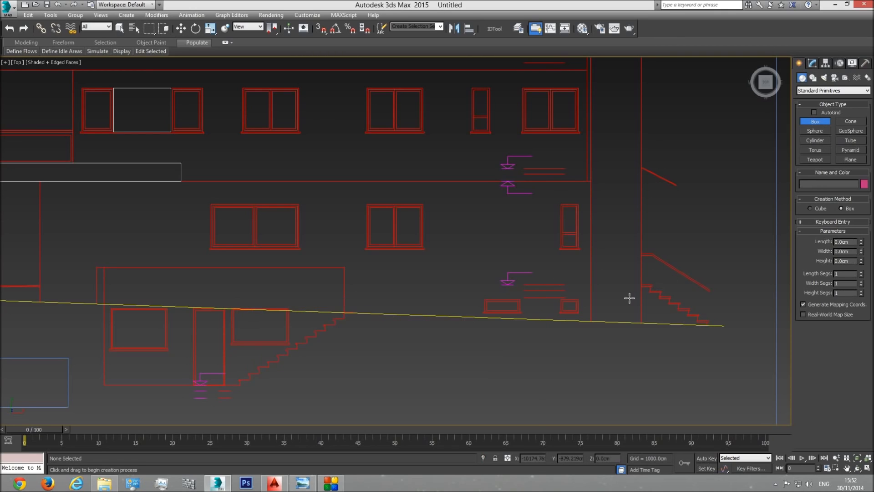
Step: Draw a reference box about 264 cm high and 61 cm wide on the basement floor line in the wireframe Front view
scroll(642, 314, down, 2)
middle_drag(642, 314, 580, 318)
key(p)
click(857, 458)
click(858, 468)
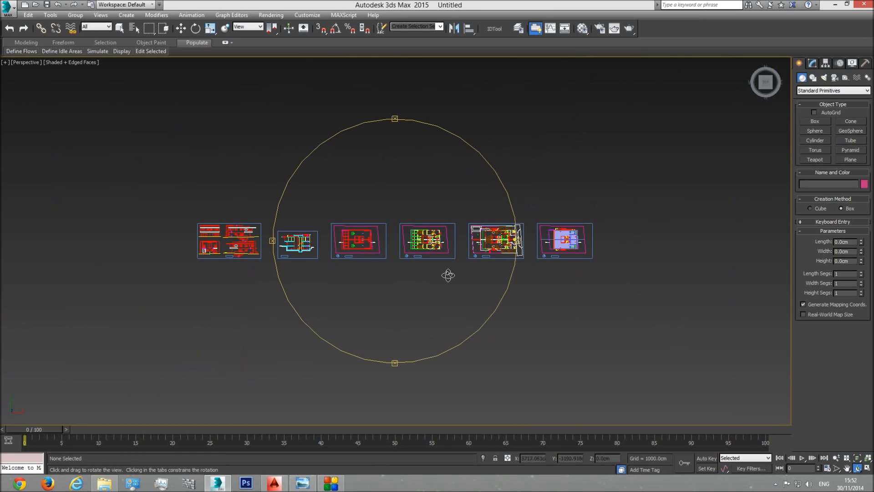
drag(447, 275, 472, 236)
middle_drag(472, 236, 392, 286)
scroll(409, 243, up, 8)
scroll(409, 242, up, 3)
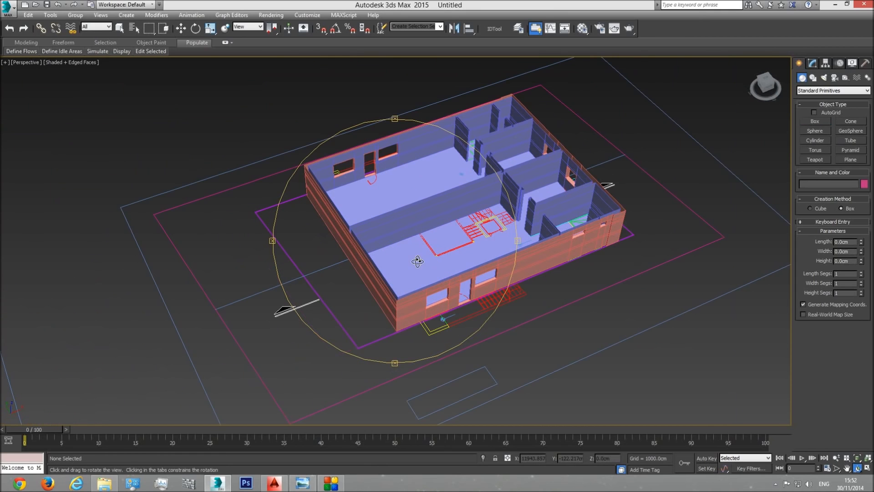
scroll(415, 242, up, 4)
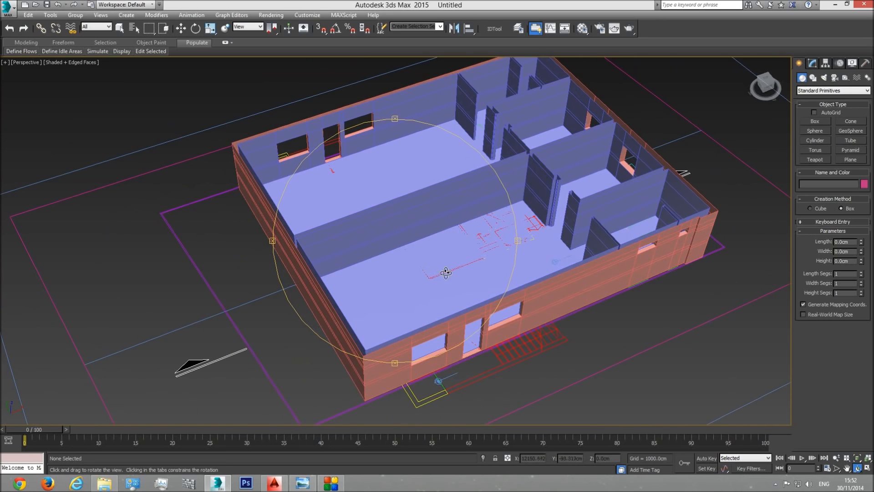
key(f)
scroll(416, 250, down, 3)
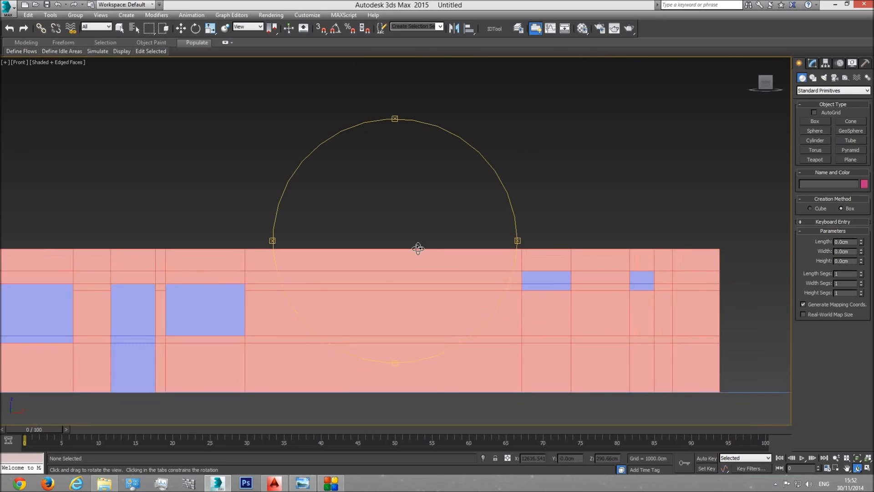
key(F3)
click(815, 121)
drag(378, 349, 400, 257)
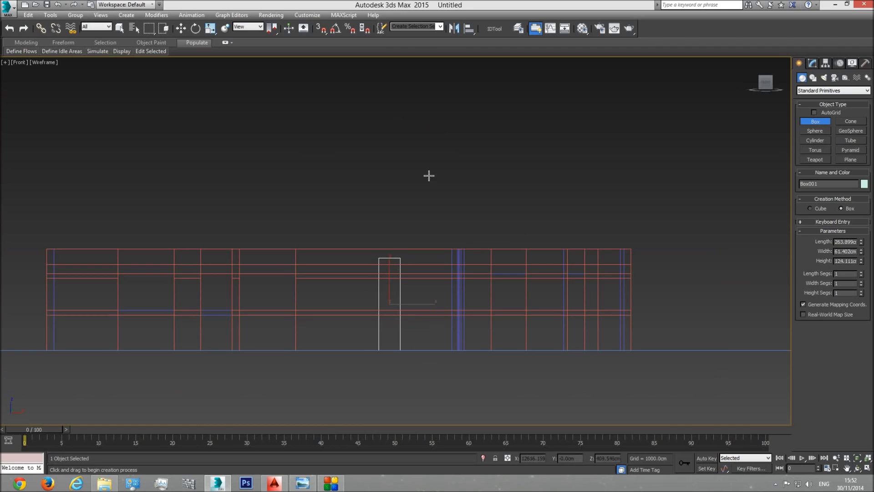
Step: Set the reference box's length to 250 cm and snap its base onto the basement floor line
double_click(851, 242)
text(250)
key(Return)
click(182, 31)
middle_drag(406, 312, 409, 275)
scroll(408, 276, up, 2)
drag(402, 268, 410, 250)
click(324, 30)
drag(411, 237, 392, 173)
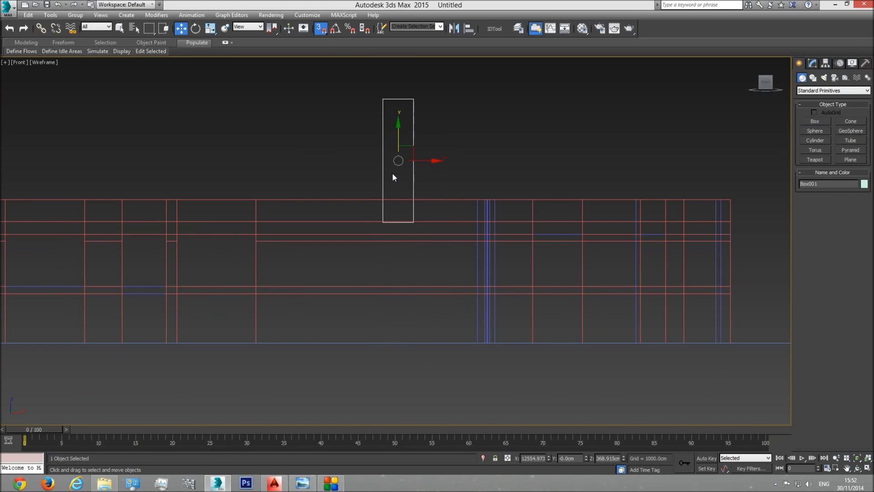
drag(382, 222, 425, 342)
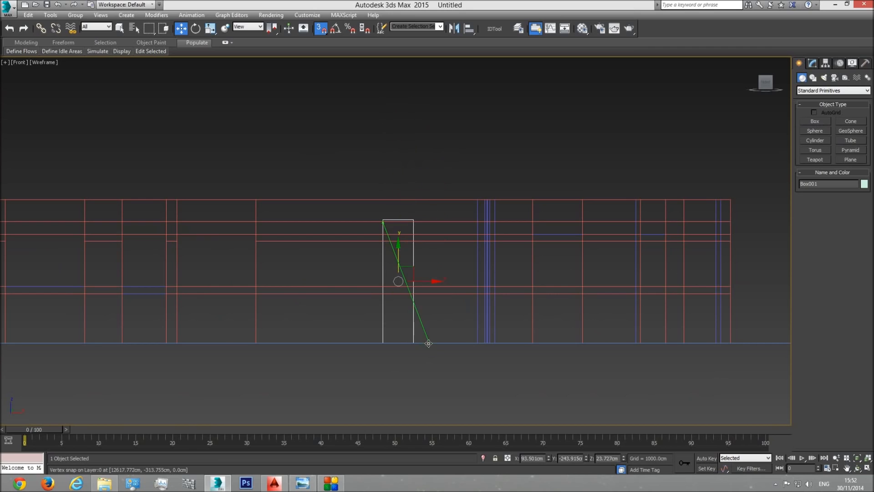
Step: Rename the interior wall object as "Inderior Basment walls"
click(477, 210)
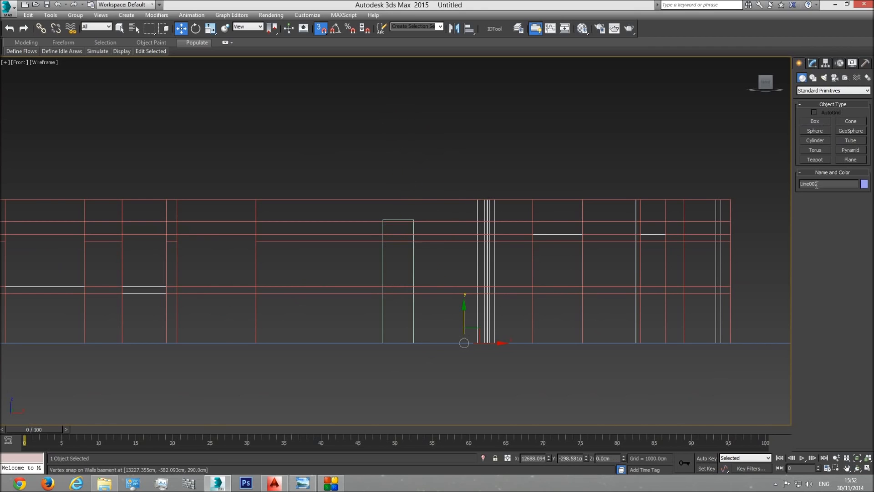
key(p)
click(858, 468)
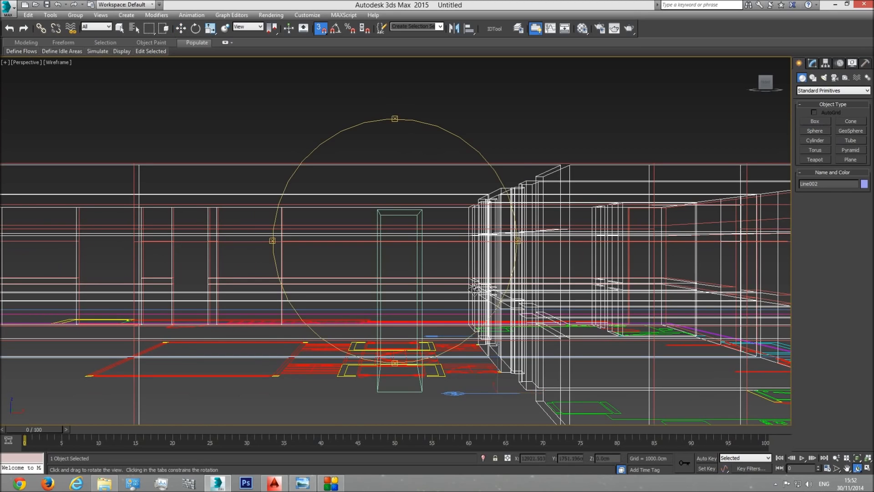
key(F3)
drag(409, 253, 423, 269)
scroll(418, 268, down, 4)
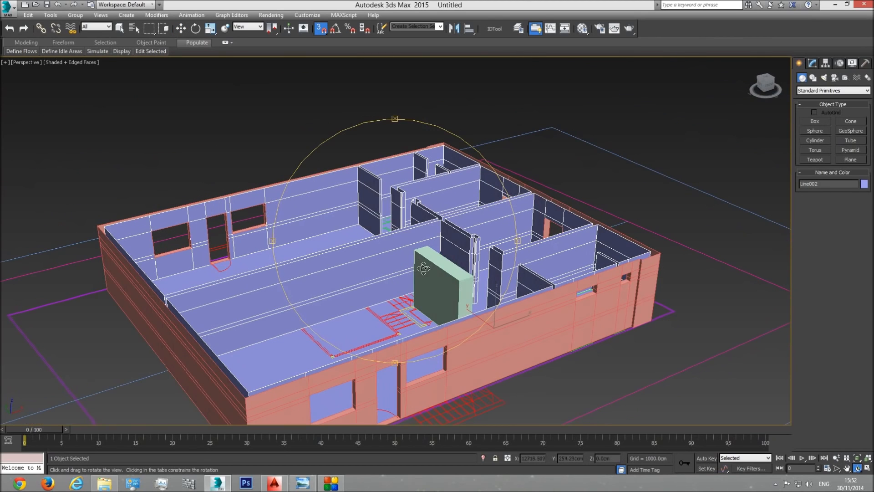
drag(829, 184, 609, 186)
key(BackSpace)
Step: Rename the exterior wall object as "Ext Walls basment"
right_click(566, 323)
click(567, 323)
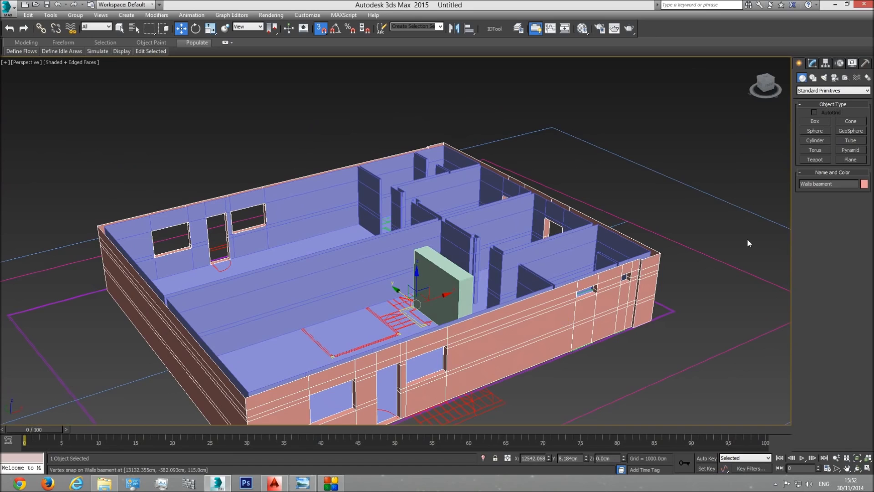
click(801, 184)
text(Ext)
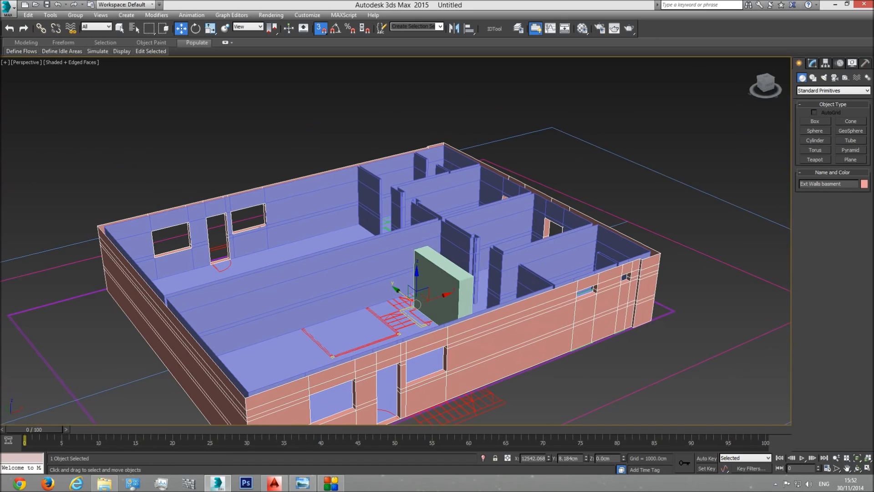
Step: Lower all top vertices of the interior basement walls to the top of the 250 cm reference box using vertex snap
click(507, 256)
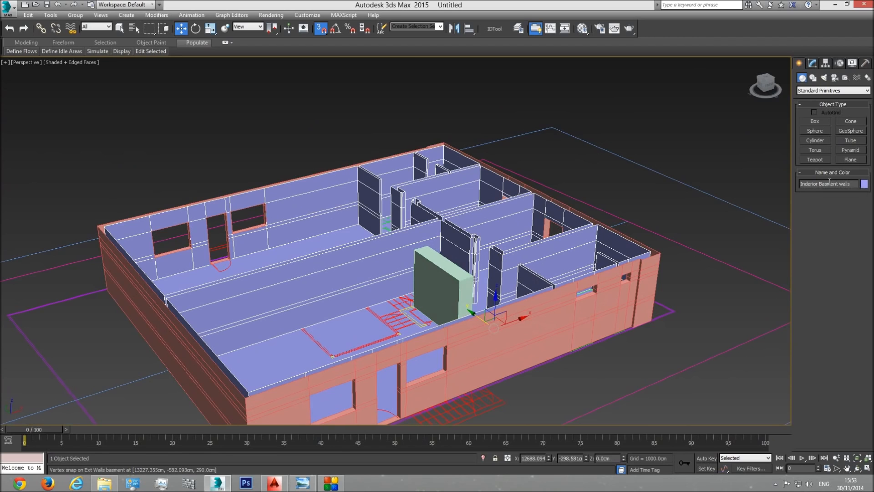
key(f)
key(F3)
click(813, 63)
click(808, 192)
scroll(631, 220, down, 3)
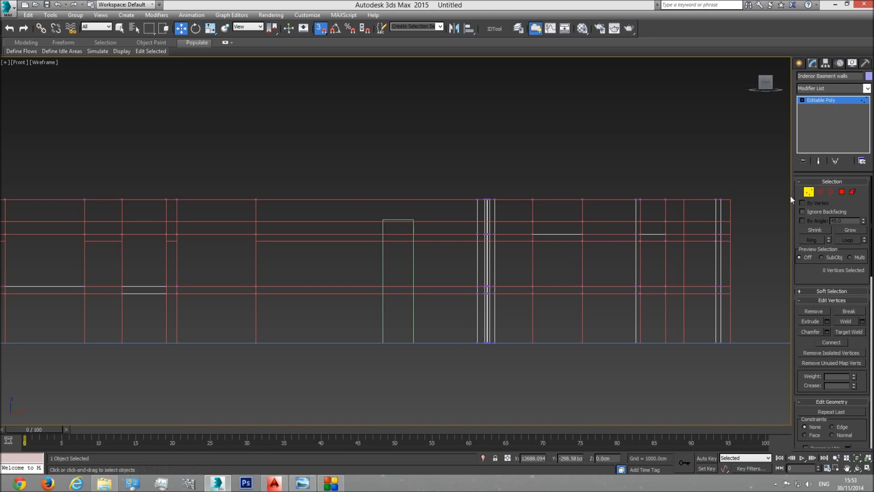
drag(732, 199, 233, 225)
scroll(582, 215, up, 4)
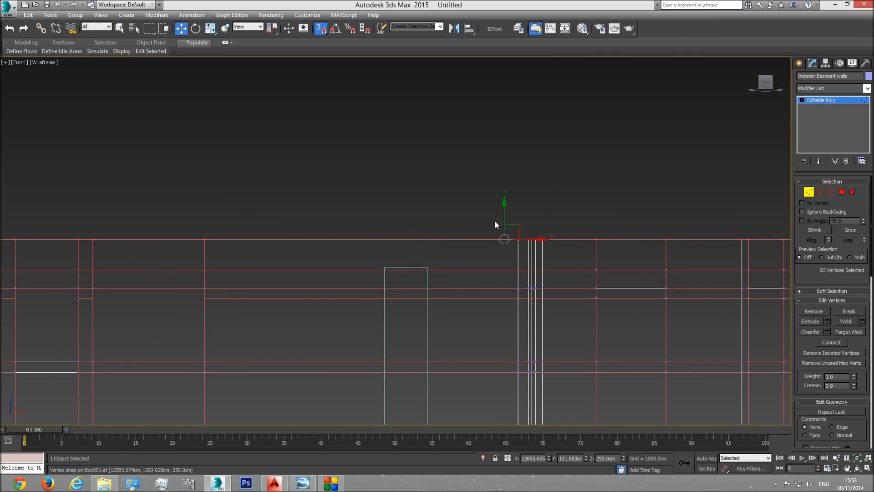
drag(504, 213, 428, 268)
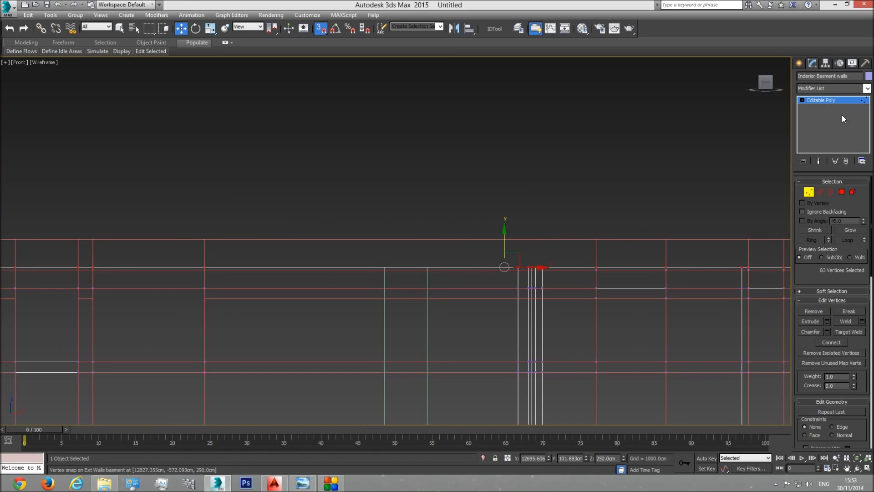
click(829, 100)
Step: Delete the reference box and show the lowered interior walls against the exterior walls in the shaded Perspective view
click(426, 326)
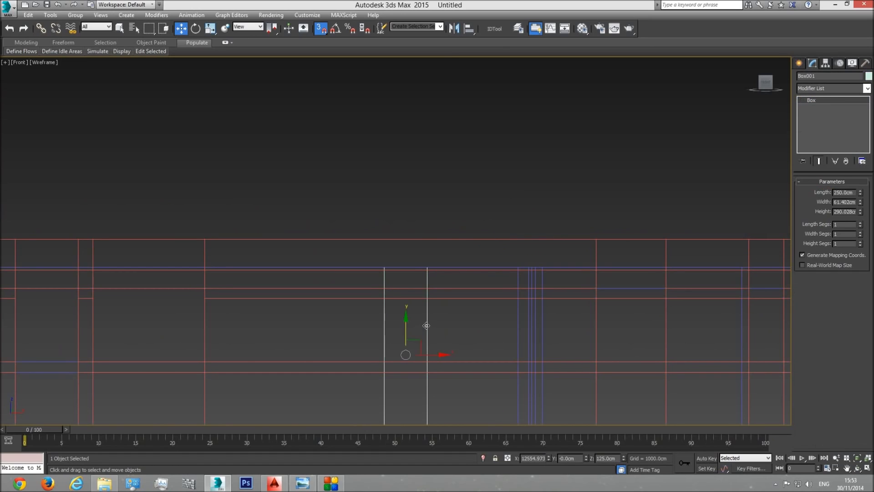
key(Delete)
key(p)
click(857, 458)
click(857, 468)
drag(446, 277, 475, 240)
scroll(372, 297, up, 5)
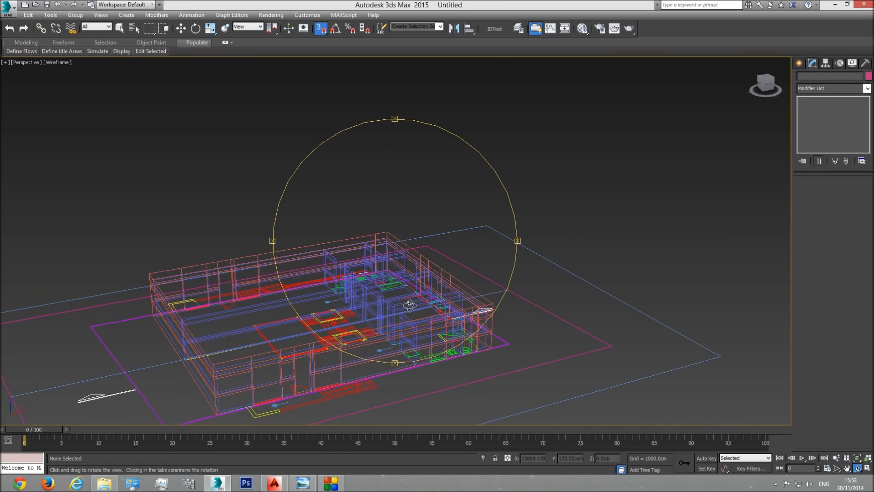
key(F3)
scroll(403, 295, up, 5)
drag(396, 286, 560, 217)
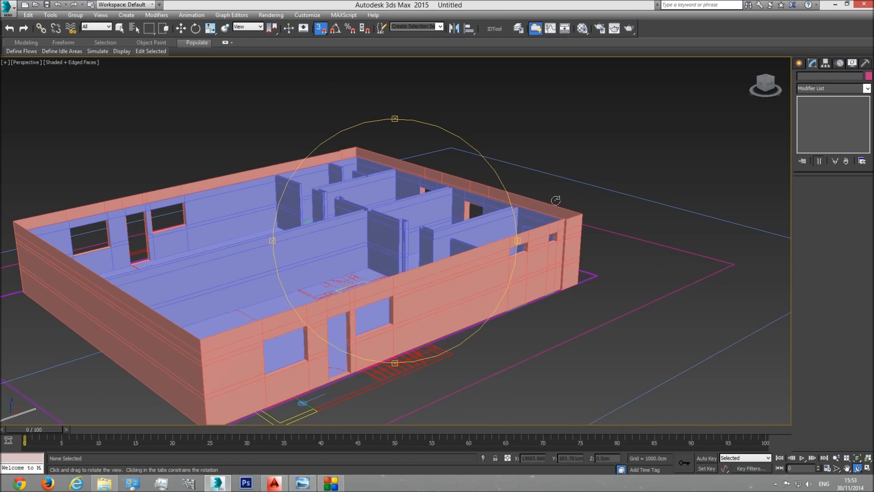
drag(426, 248, 369, 238)
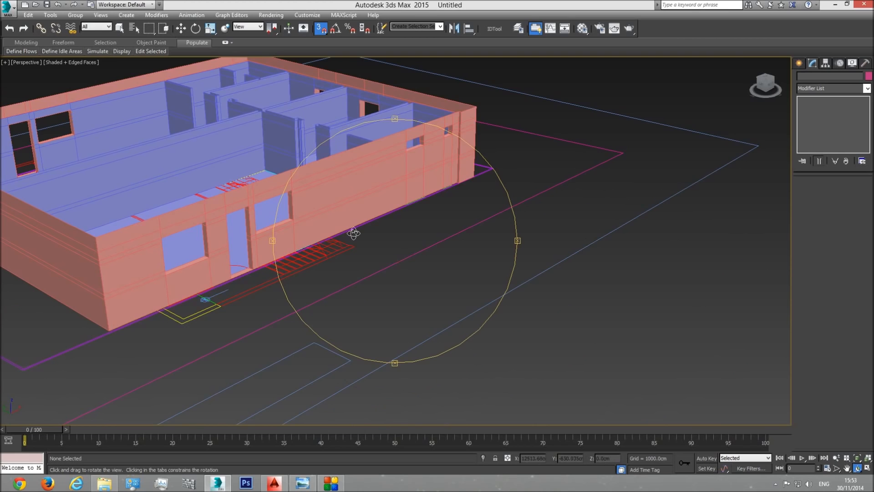
middle_drag(369, 238, 436, 286)
right_click(430, 281)
click(405, 244)
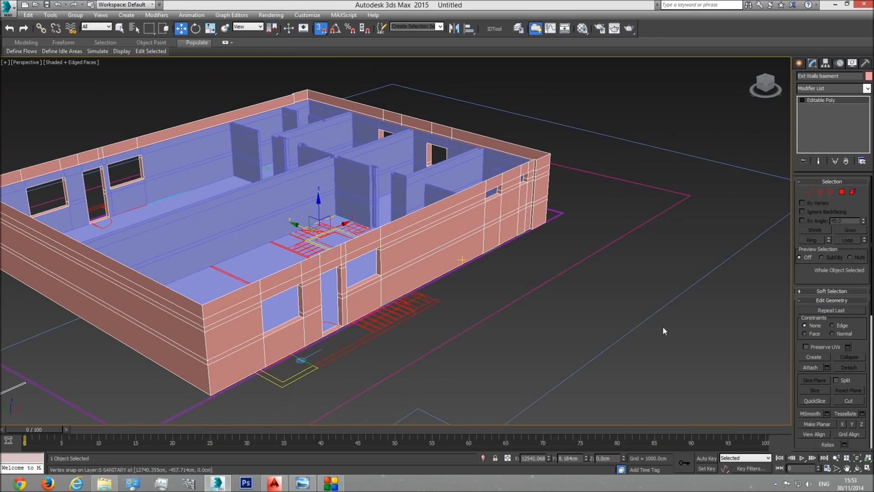
Step: Cap the open top border of the interior basement walls to form the ceiling surface
click(857, 459)
click(858, 471)
drag(485, 276, 461, 299)
right_click(473, 212)
click(481, 205)
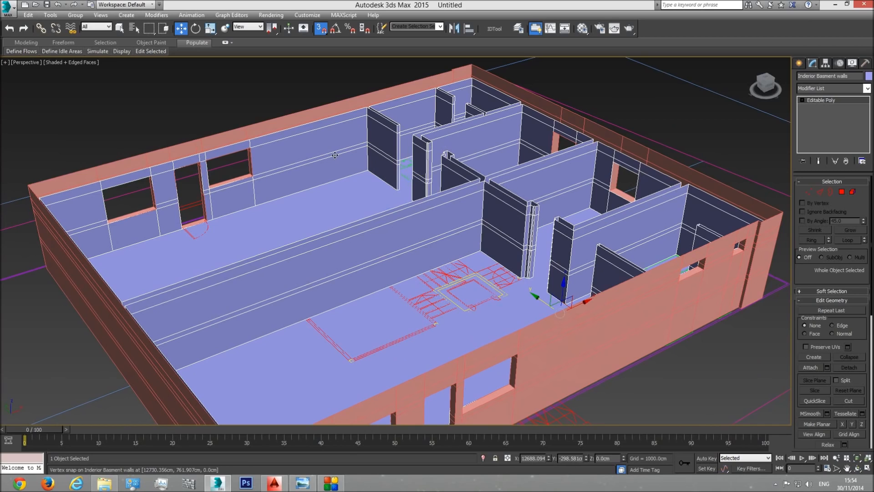
click(831, 192)
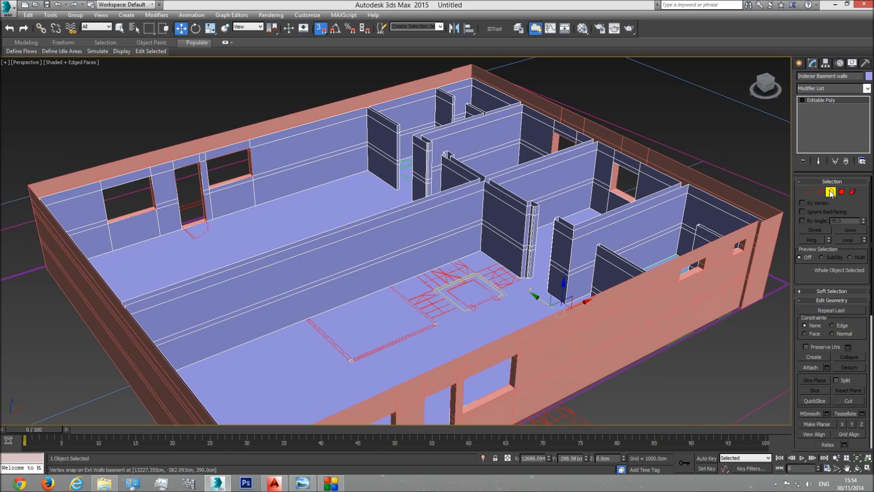
click(408, 203)
ctrl+click(423, 201)
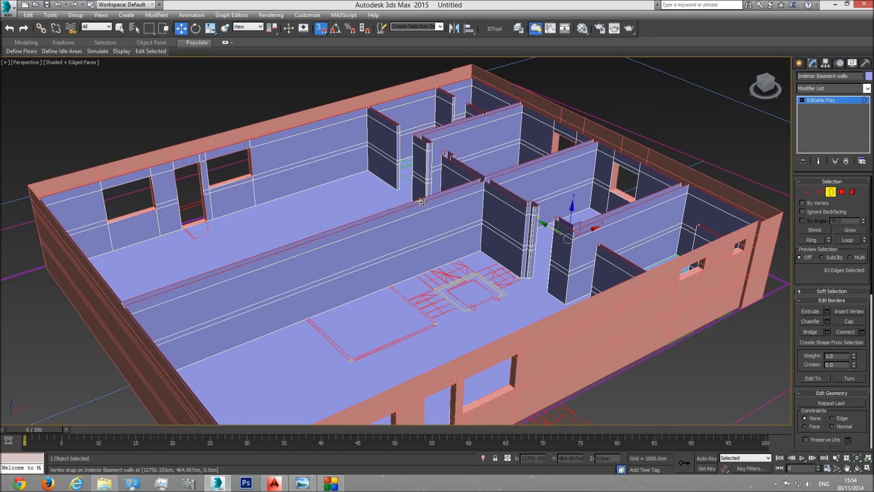
click(850, 321)
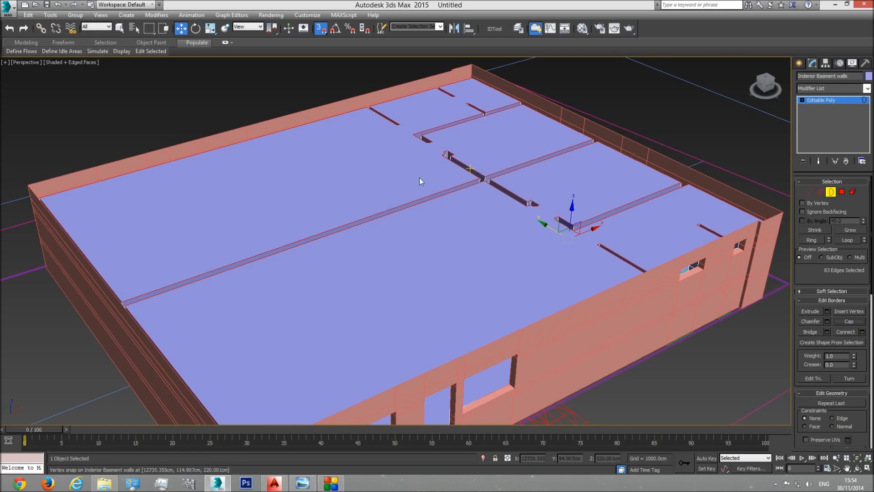
click(842, 100)
Step: Name a standard material "base" and assign it to both the interior and exterior basement walls
scroll(459, 95, down, 3)
click(858, 468)
drag(432, 319, 446, 300)
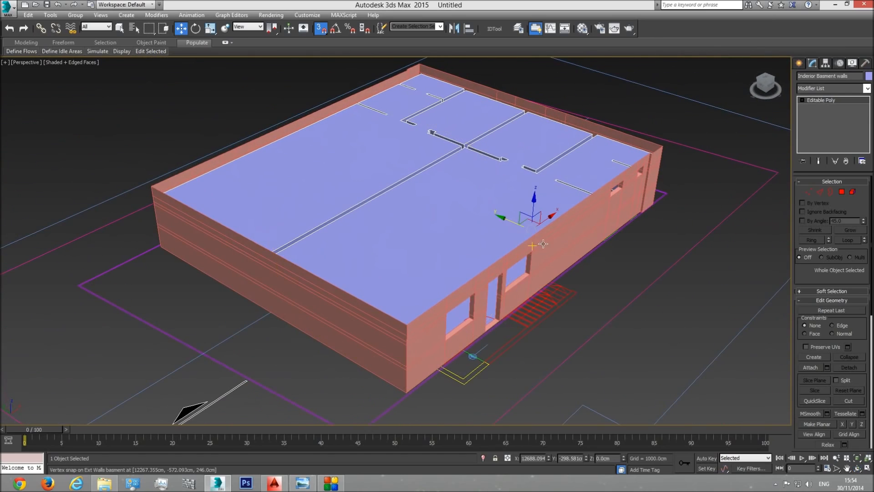
click(119, 28)
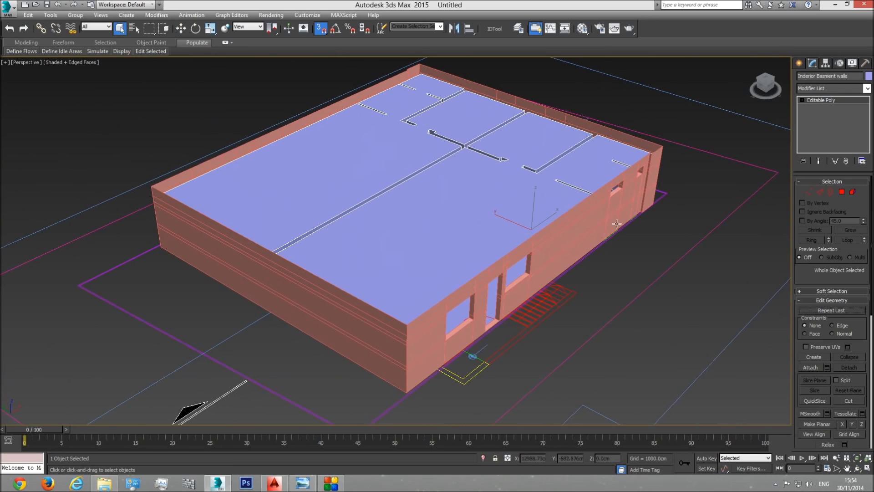
ctrl+click(579, 217)
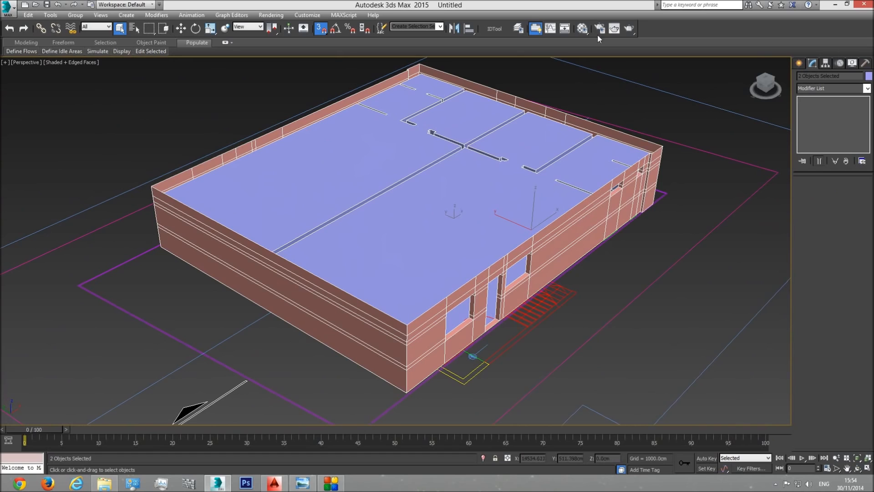
click(583, 30)
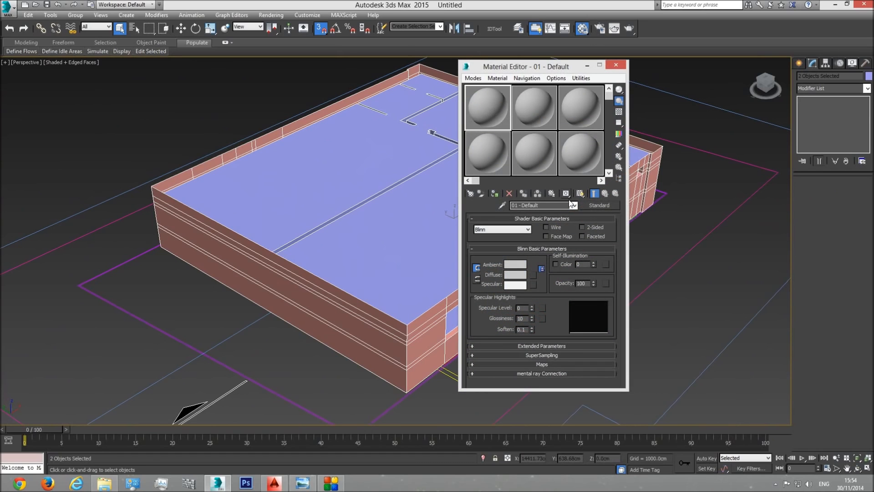
click(556, 205)
text(base)
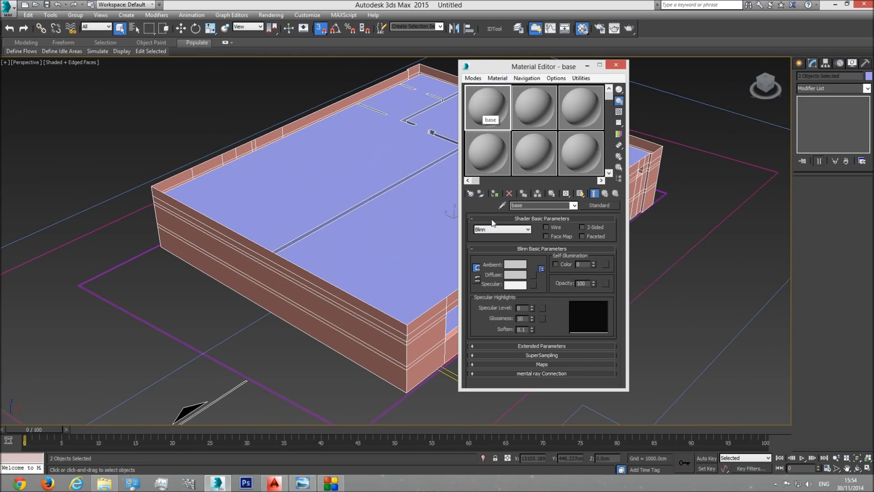
click(494, 194)
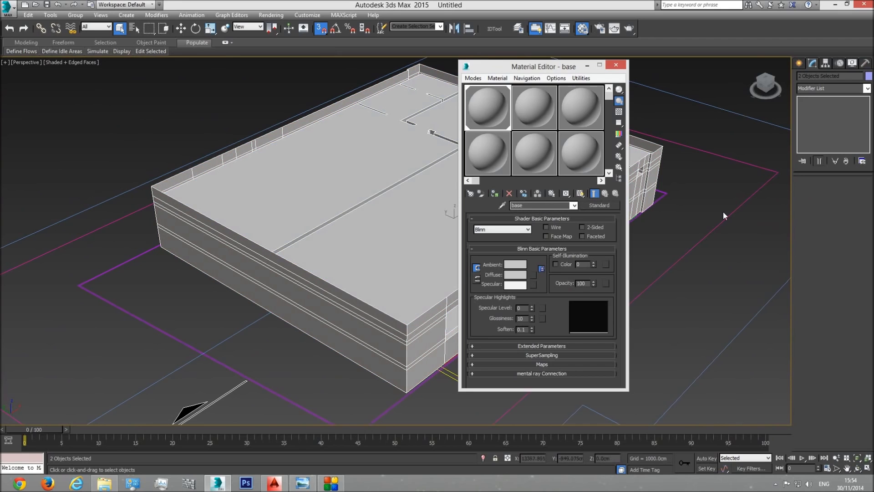
Step: Set the object color of both basement wall objects to black, close the Material Editor and deselect the walls
click(868, 76)
click(667, 252)
click(645, 281)
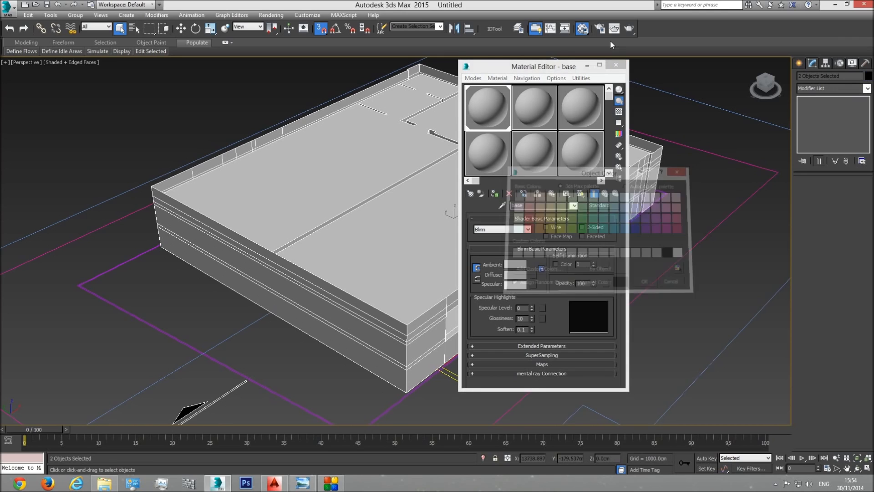
click(616, 65)
click(682, 182)
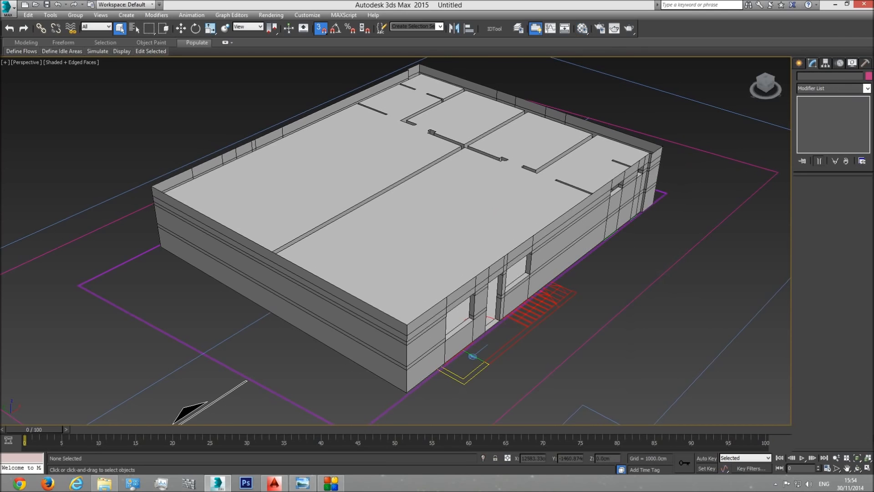
Step: Examine the capped basement model in Perspective and survey the imported floor plans of the other levels beside it
click(858, 468)
drag(461, 265, 552, 223)
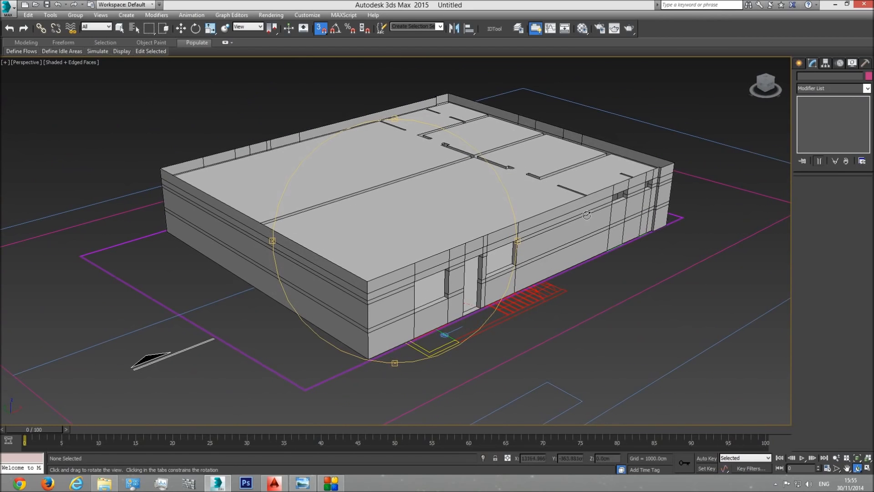
drag(515, 229, 384, 268)
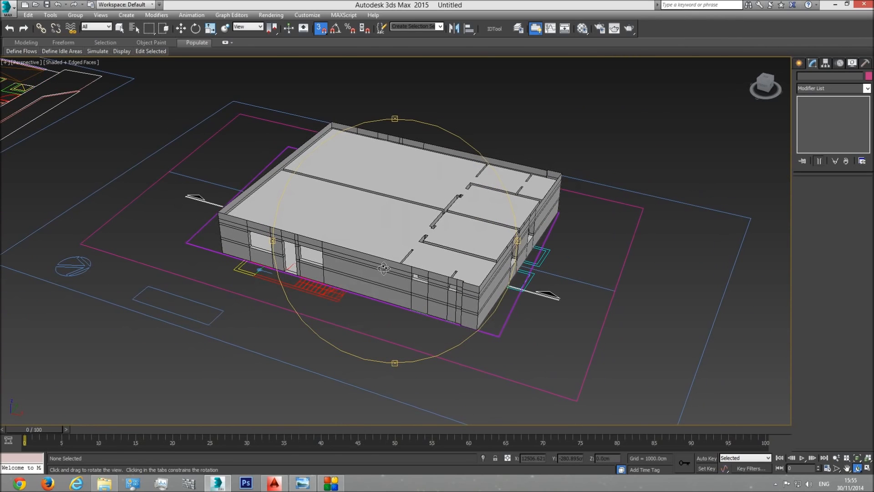
drag(384, 269, 546, 287)
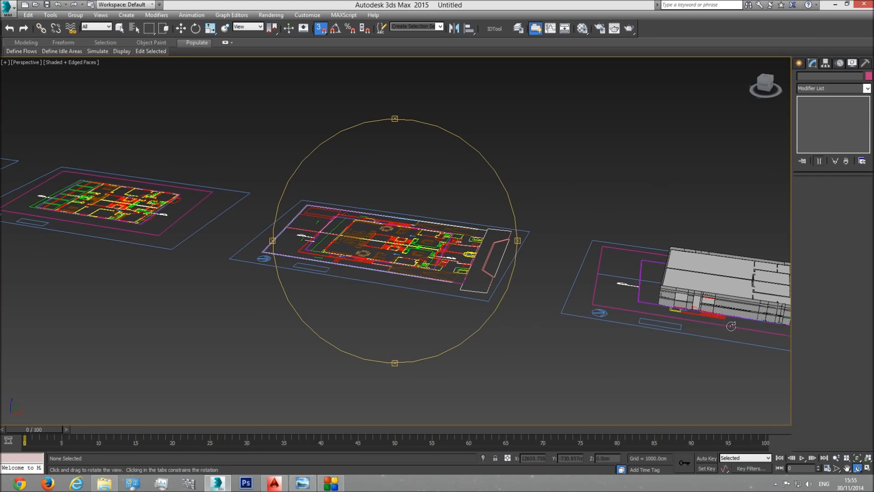
drag(250, 213, 221, 242)
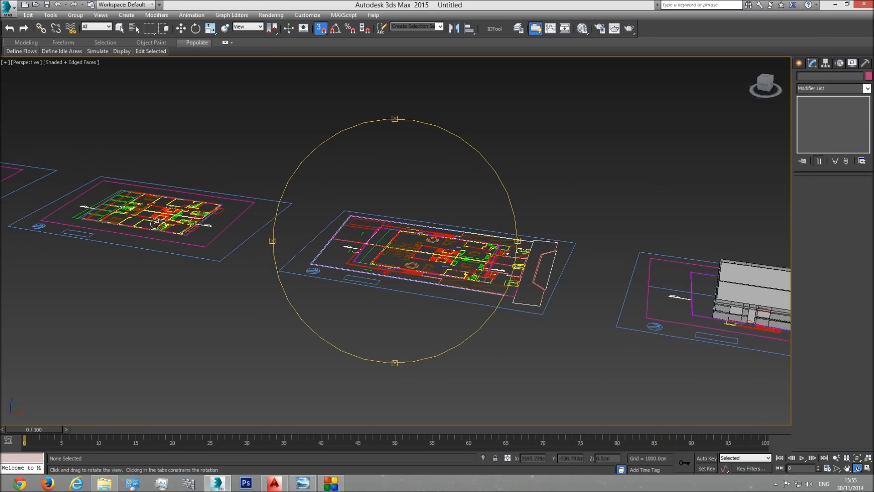
middle_drag(186, 226, 382, 279)
scroll(383, 279, up, 4)
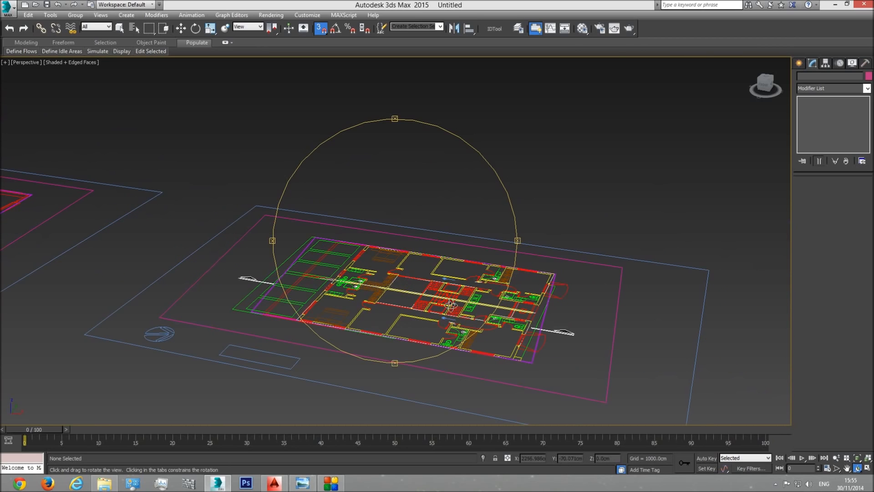
scroll(451, 306, down, 4)
middle_drag(546, 319, 412, 266)
drag(412, 266, 682, 265)
scroll(353, 224, up, 1)
middle_drag(339, 228, 524, 257)
scroll(523, 257, down, 4)
middle_drag(417, 246, 535, 275)
scroll(337, 252, up, 4)
middle_drag(356, 260, 525, 312)
drag(364, 283, 730, 292)
drag(699, 325, 539, 292)
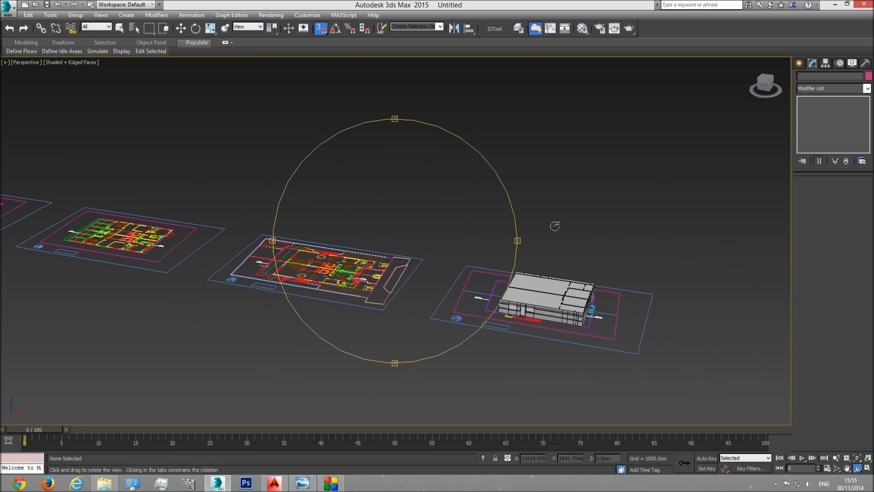
Step: Inspect the basement model up close from the side with the door, windows and entrance stairs
drag(437, 276, 394, 281)
middle_drag(432, 282, 365, 241)
scroll(365, 242, up, 4)
drag(387, 285, 481, 297)
middle_drag(420, 281, 323, 285)
scroll(323, 285, up, 3)
scroll(469, 278, up, 3)
middle_drag(471, 280, 445, 264)
drag(436, 277, 432, 302)
scroll(416, 318, down, 3)
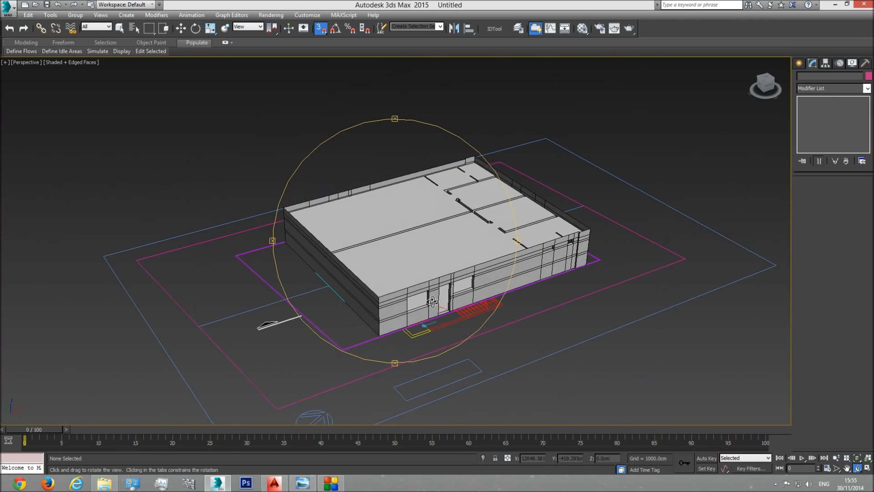